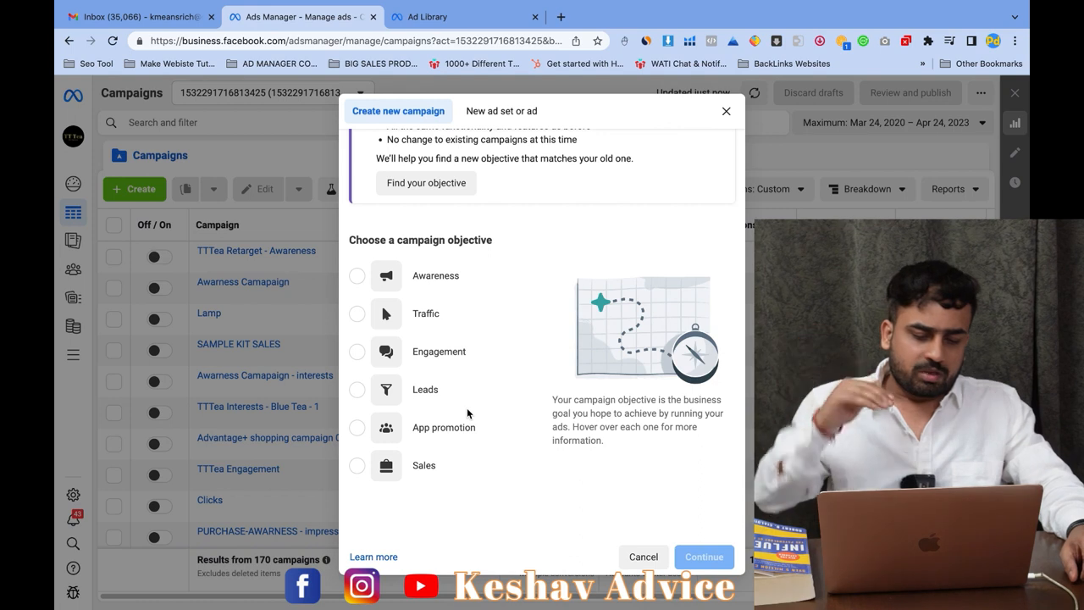
pyautogui.moveTo(431, 461)
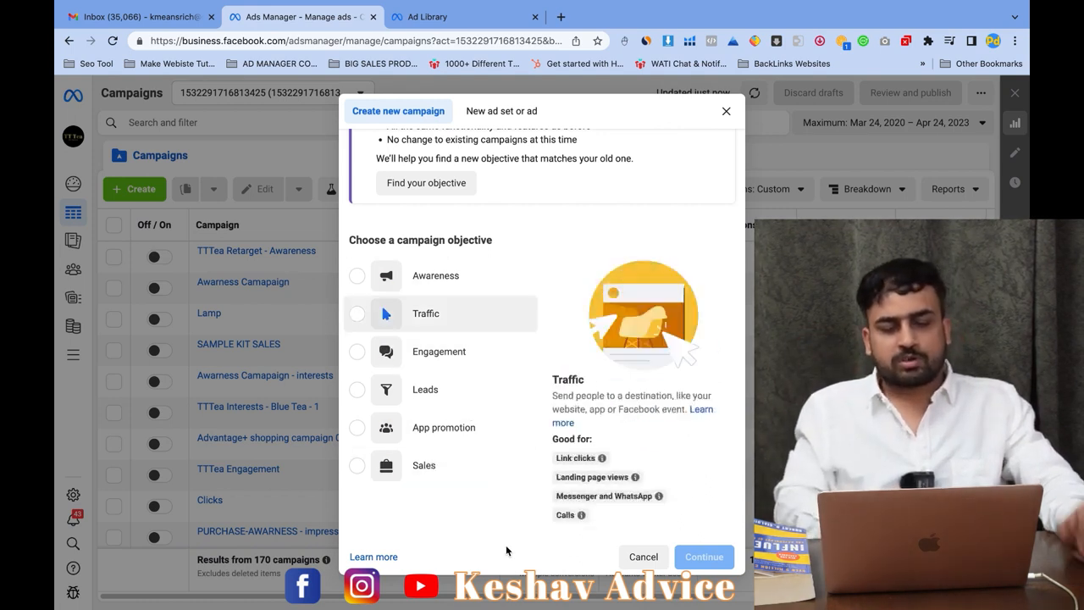
pyautogui.moveTo(478, 424)
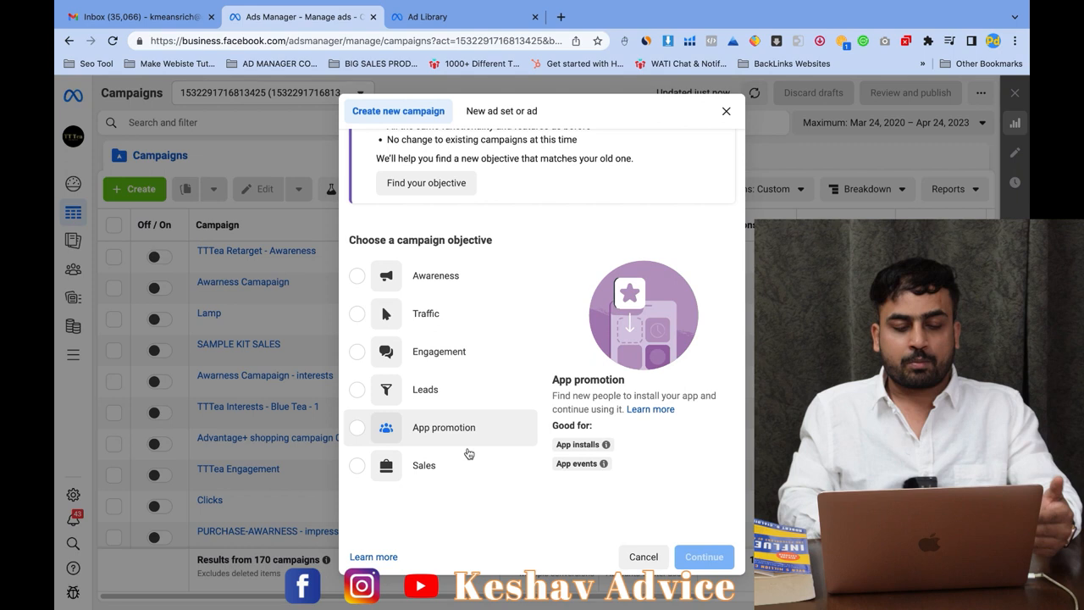
pyautogui.moveTo(457, 475)
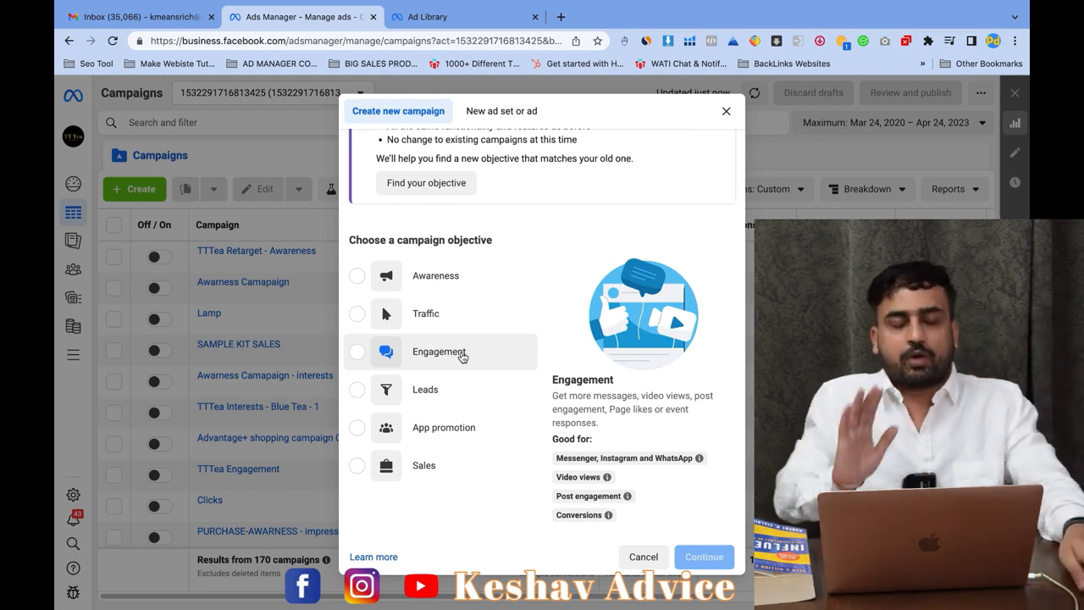
pyautogui.click(433, 280)
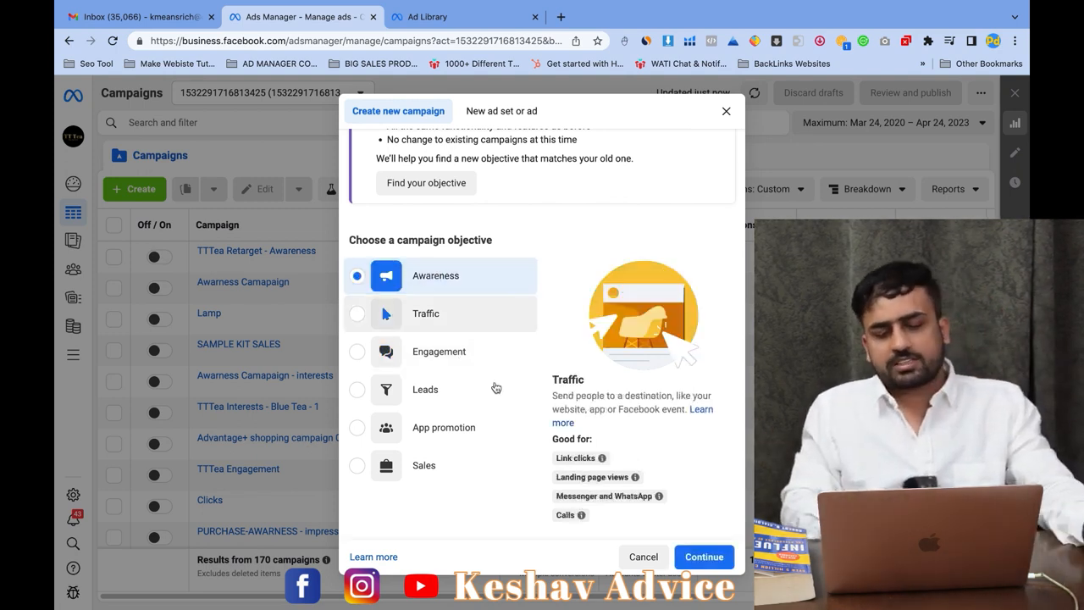
pyautogui.click(430, 314)
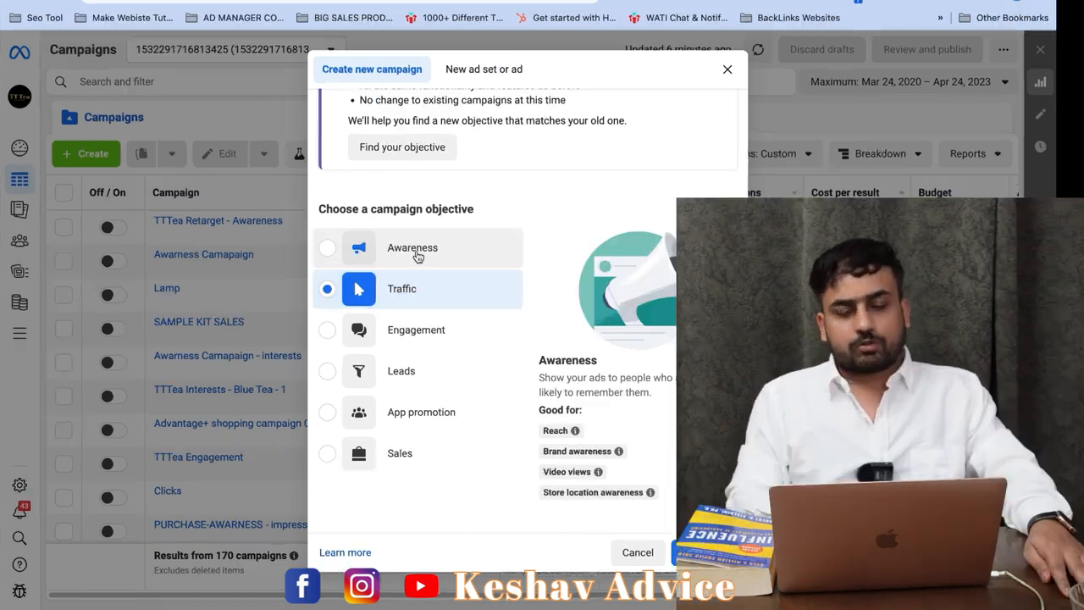
# Step: Choose Sales as the objective for the new campaign
pyautogui.scroll(-1, 439, 461)
pyautogui.scroll(1, 438, 461)
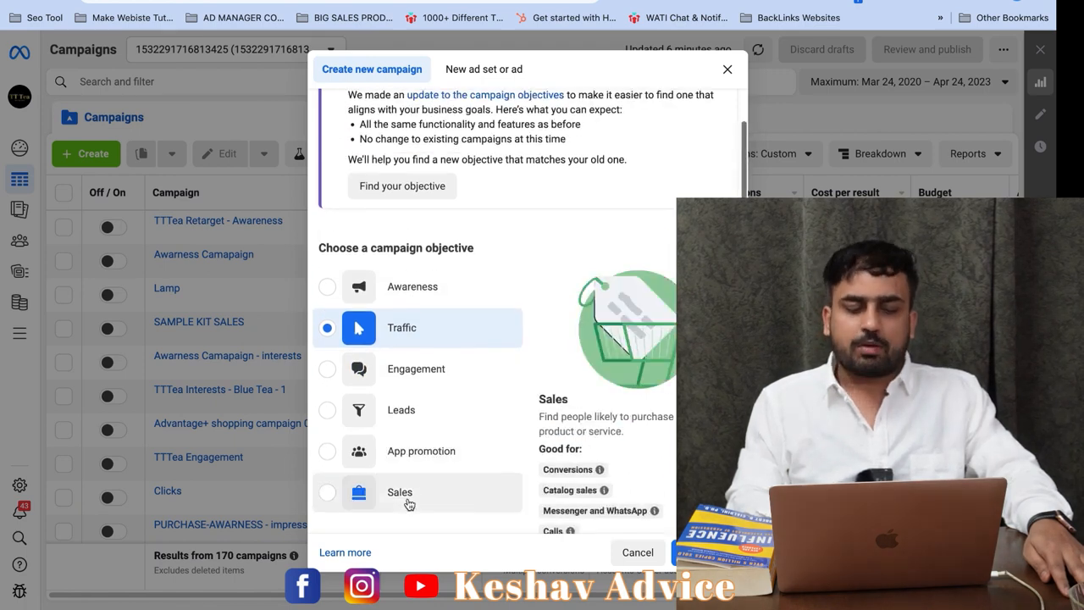
pyautogui.scroll(-2, 401, 497)
pyautogui.click(404, 428)
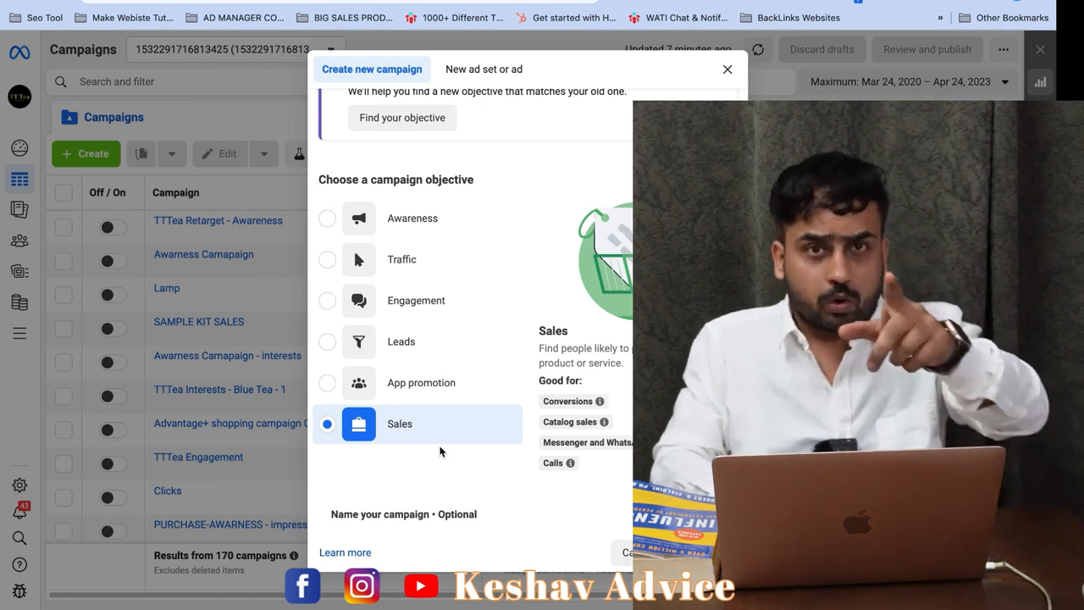
# Step: Expand the optional naming section and look over the campaign, ad set and ad name fields
pyautogui.click(449, 514)
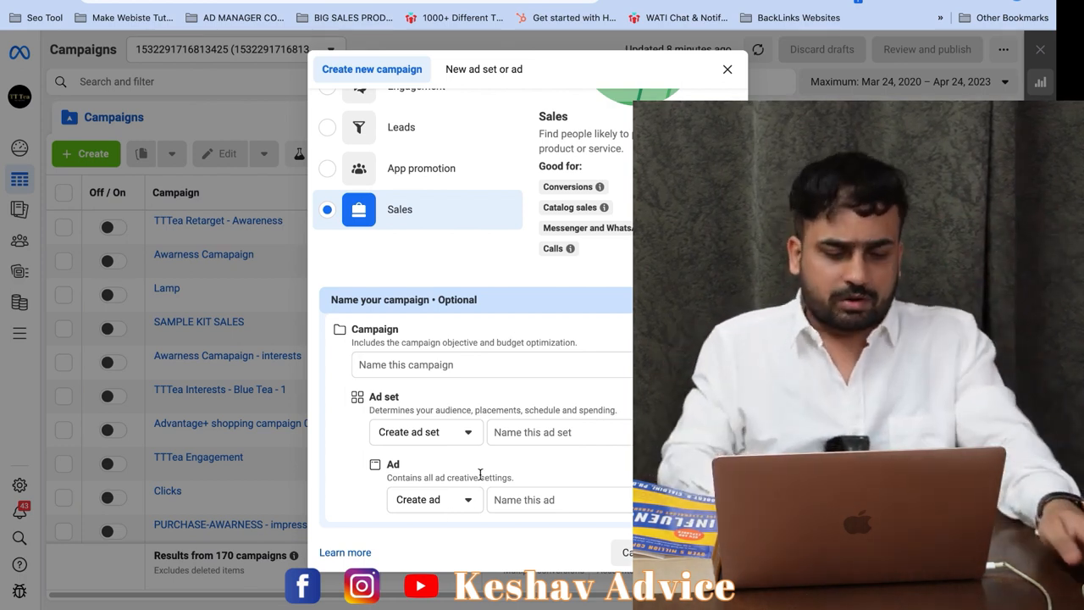
pyautogui.scroll(-1, 480, 474)
pyautogui.scroll(1, 481, 474)
pyautogui.scroll(-1, 571, 453)
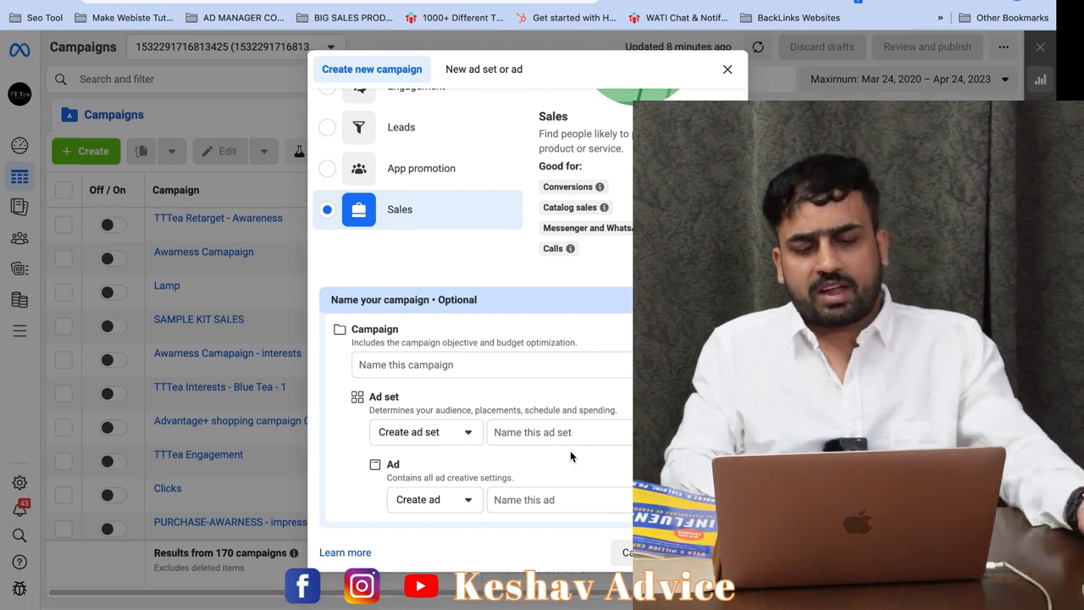
pyautogui.scroll(1, 517, 421)
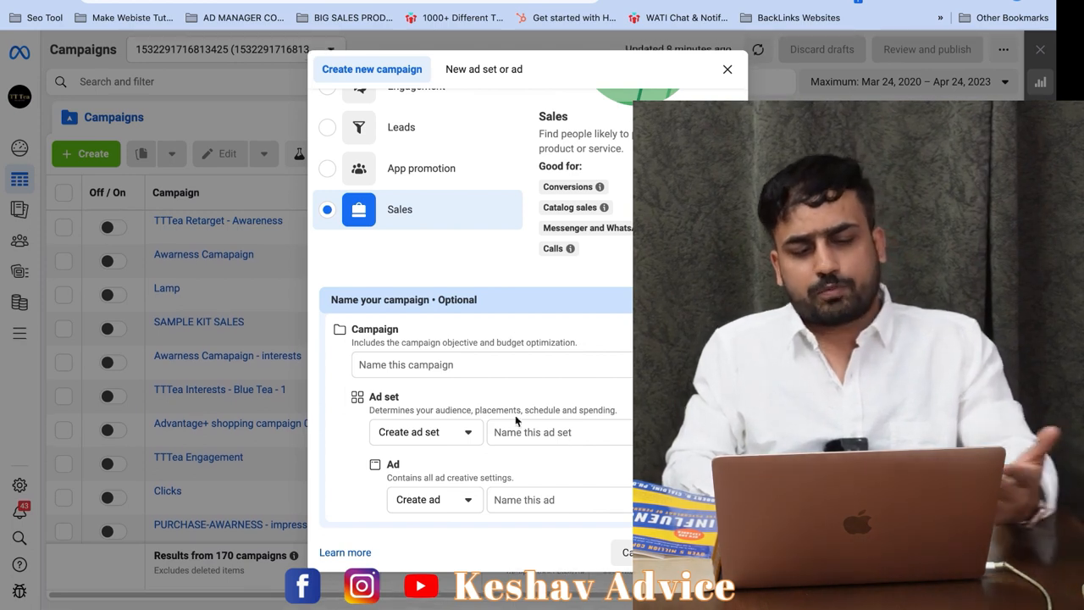
pyautogui.click(452, 367)
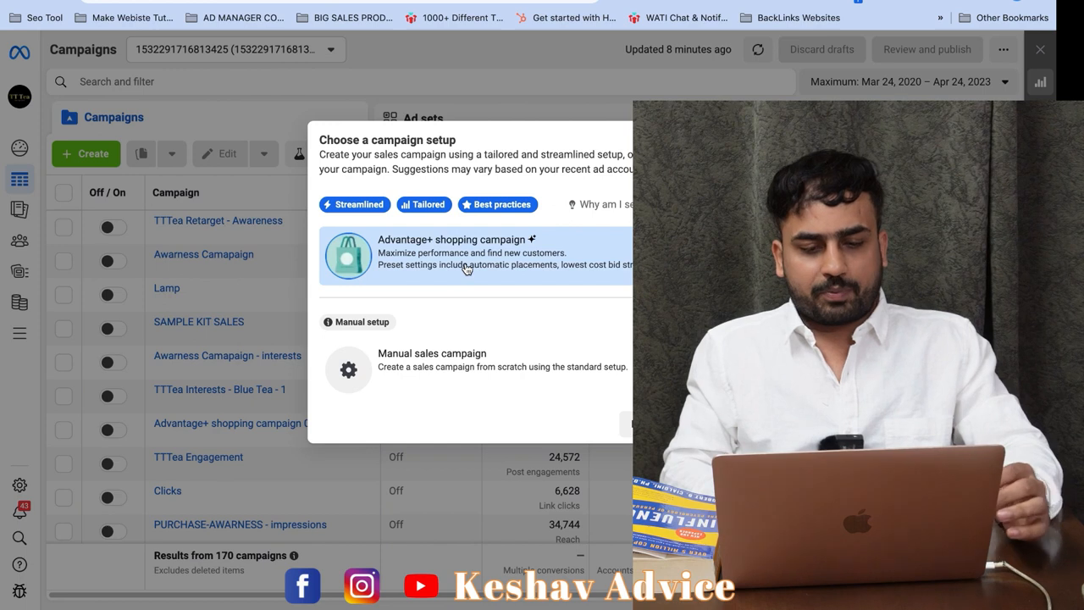
# Step: Choose the Manual sales campaign setup and continue to the campaign draft
pyautogui.click(438, 377)
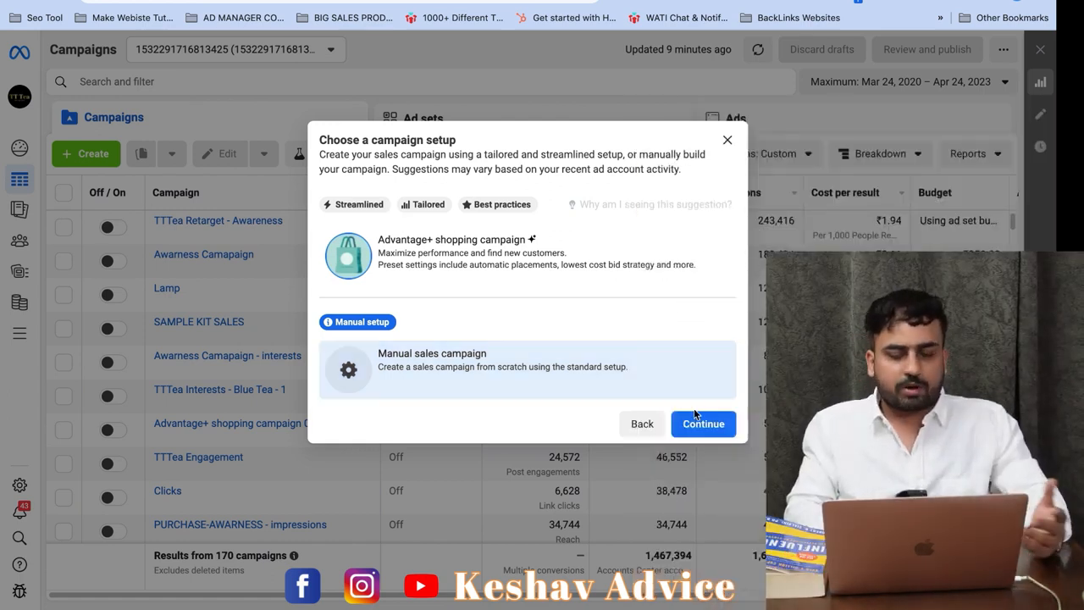
pyautogui.click(702, 428)
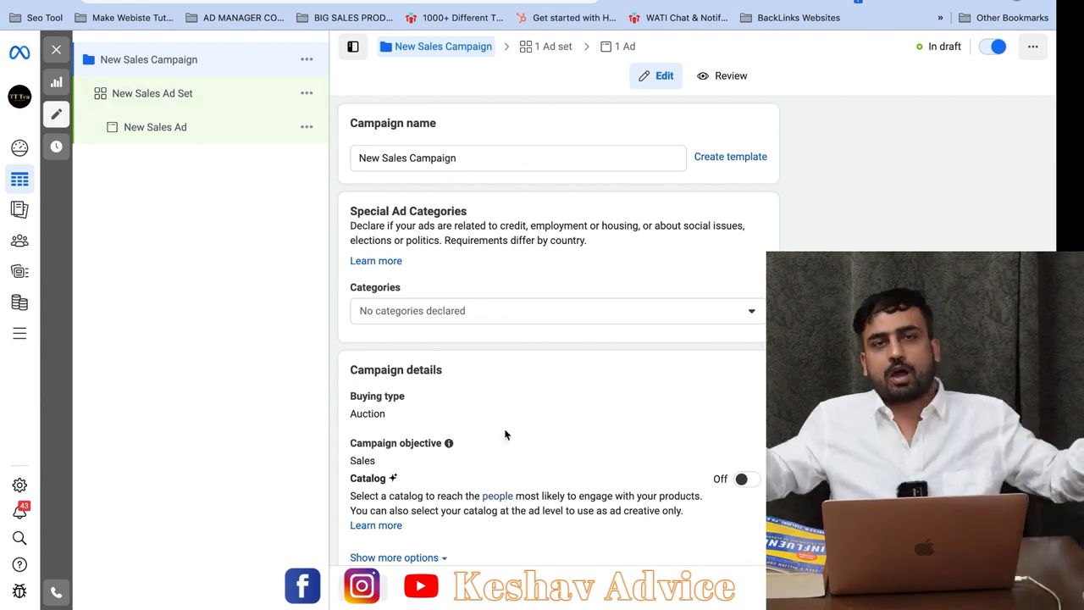
# Step: Rename the new sales campaign as "dada g"
pyautogui.scroll(-3, 570, 469)
pyautogui.scroll(3, 525, 339)
pyautogui.tripleClick(482, 156)
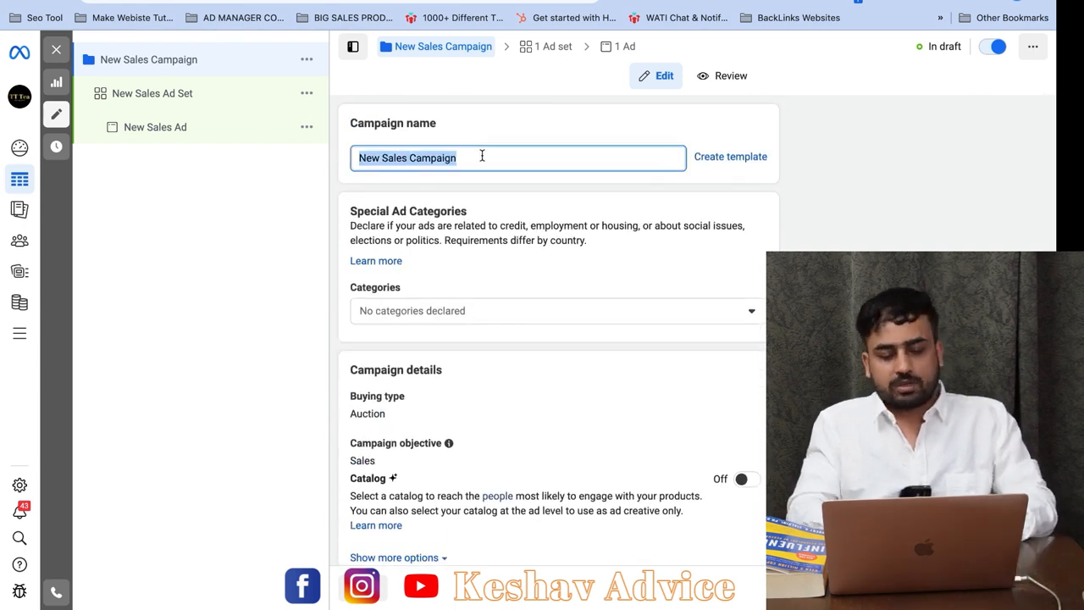
pyautogui.write('dada g')
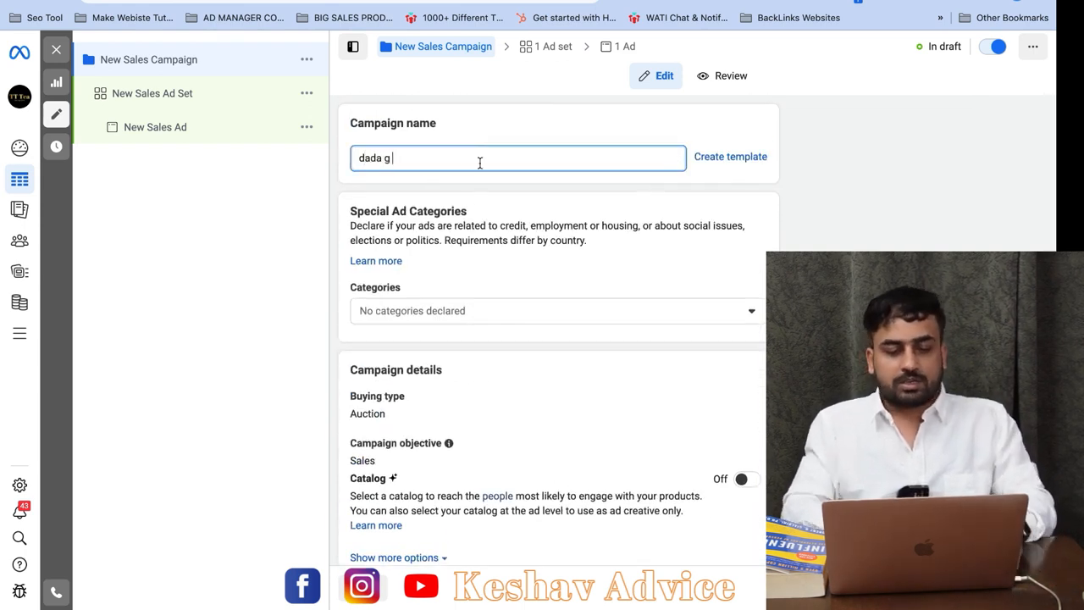
# Step: Review the campaign details, A/B test and Advantage campaign budget settings of the campaign
pyautogui.scroll(-3, 519, 310)
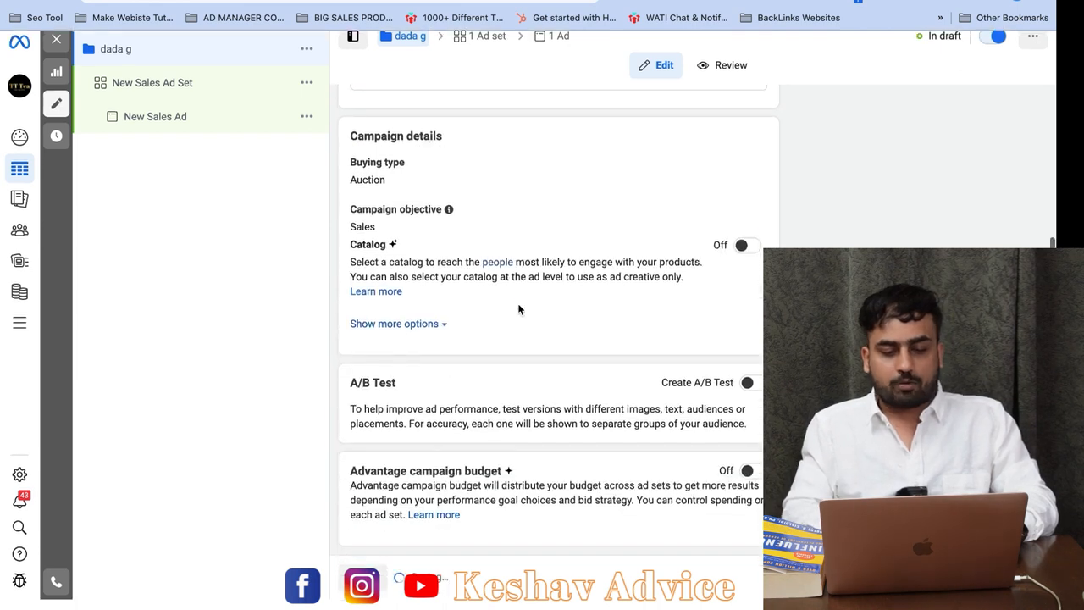
pyautogui.scroll(2, 631, 442)
pyautogui.scroll(-2, 631, 442)
pyautogui.scroll(-1, 631, 442)
pyautogui.scroll(3, 630, 442)
pyautogui.scroll(-3, 631, 446)
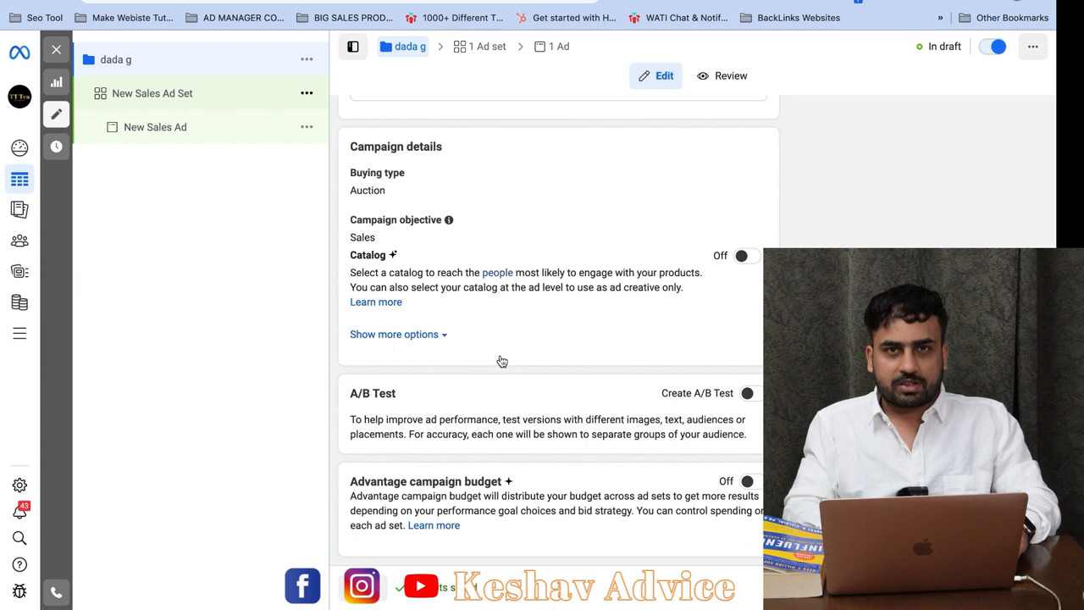
# Step: Open the new sales ad set and rename it as "papa g"
pyautogui.click(149, 95)
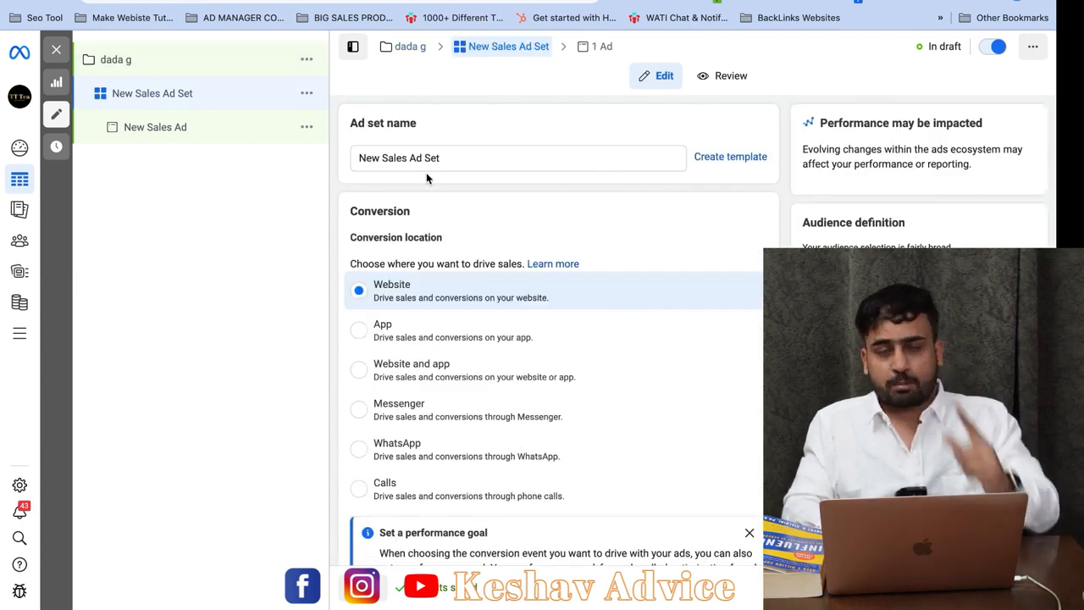
pyautogui.tripleClick(449, 159)
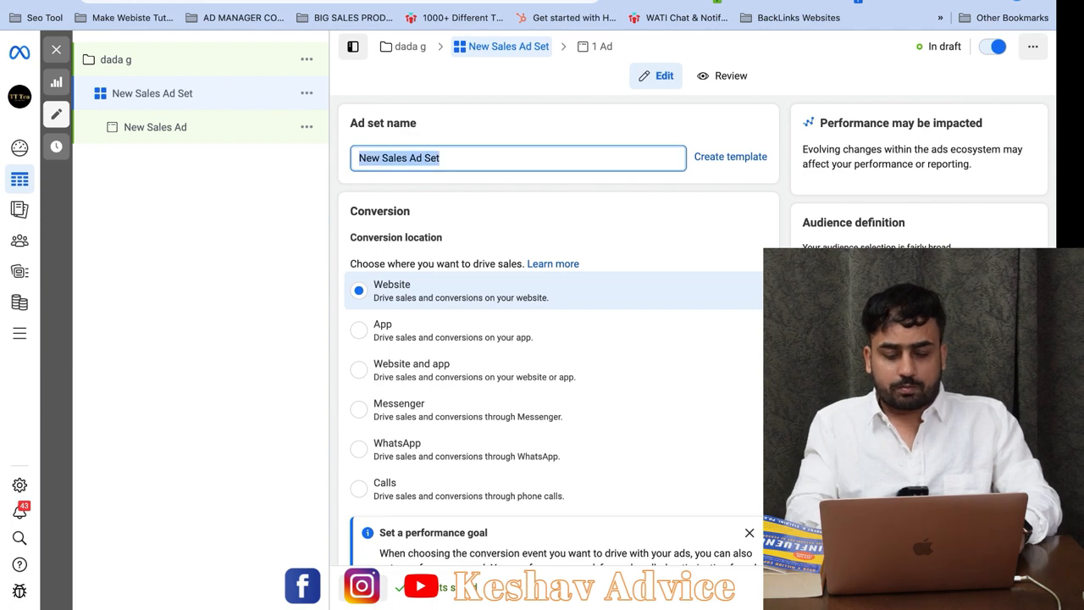
pyautogui.write('papa g')
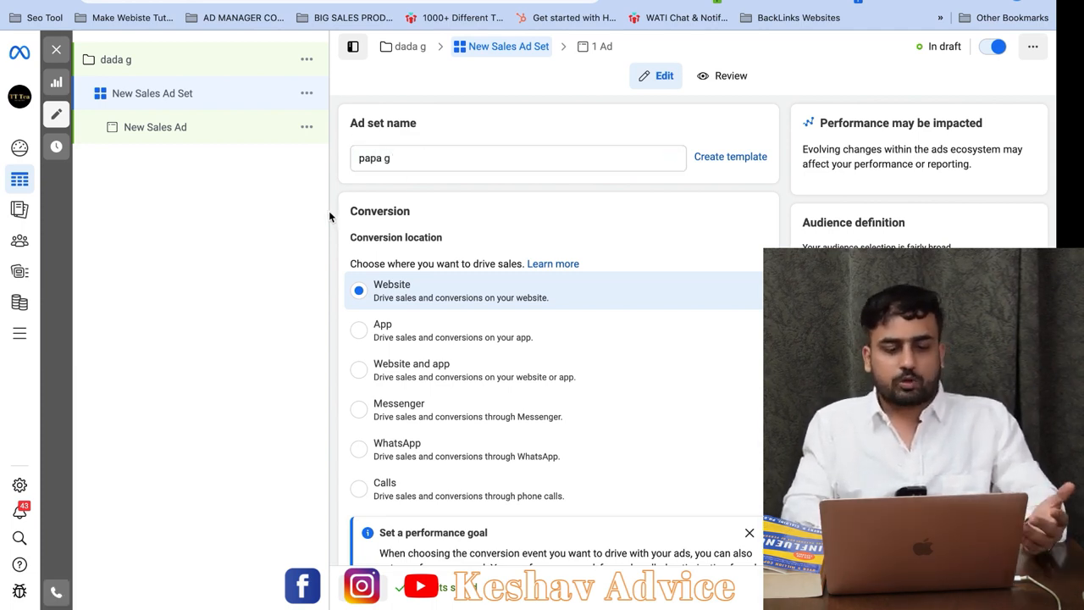
# Step: Review the conversion location options available for the ad set
pyautogui.scroll(-3, 485, 330)
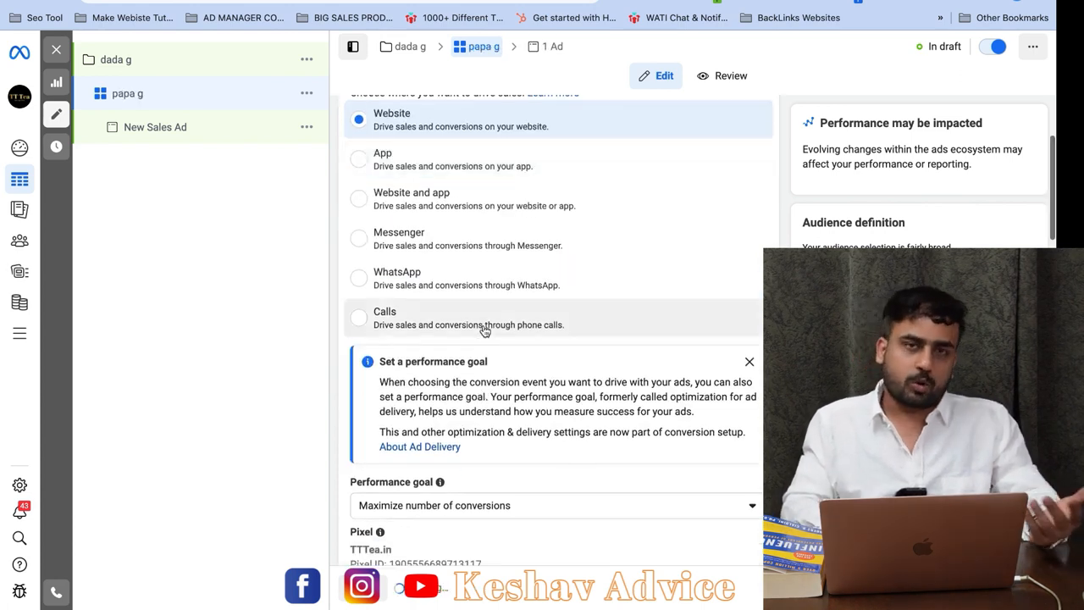
pyautogui.scroll(-2, 484, 330)
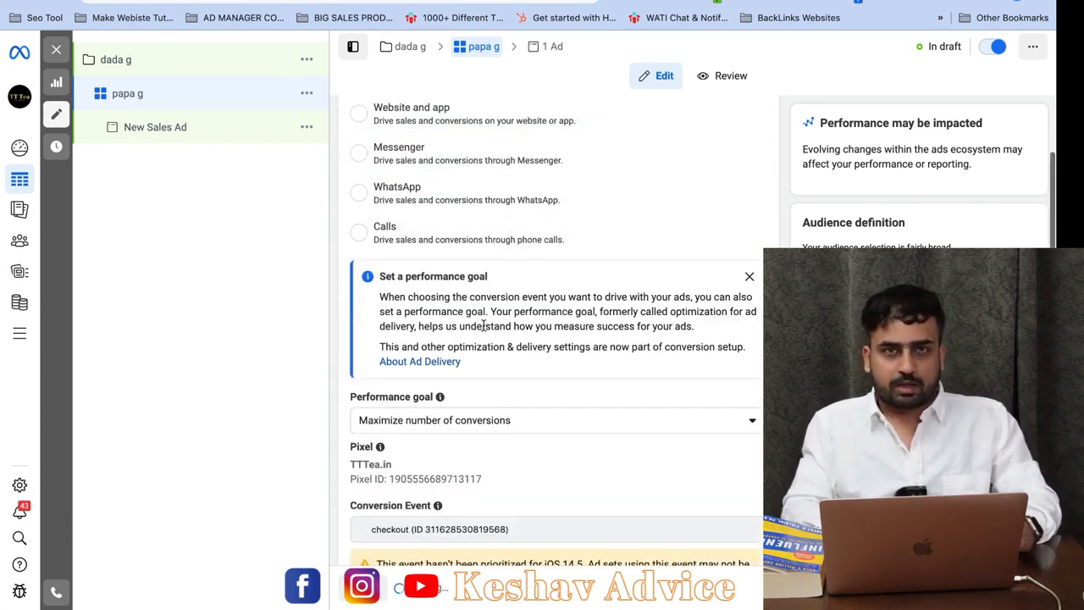
pyautogui.scroll(5, 484, 330)
pyautogui.scroll(-5, 484, 330)
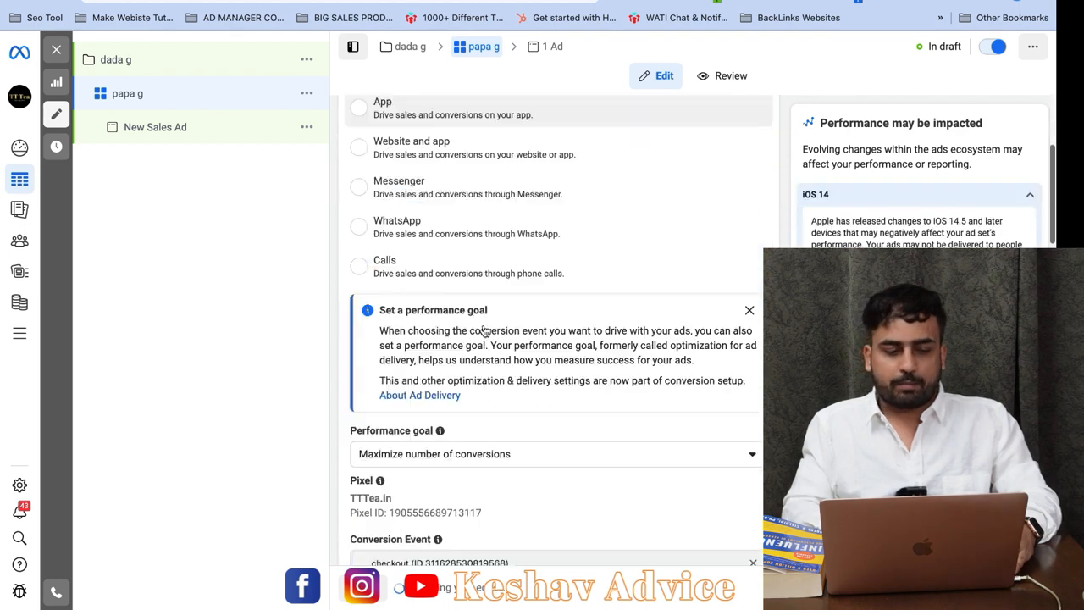
pyautogui.scroll(4, 484, 330)
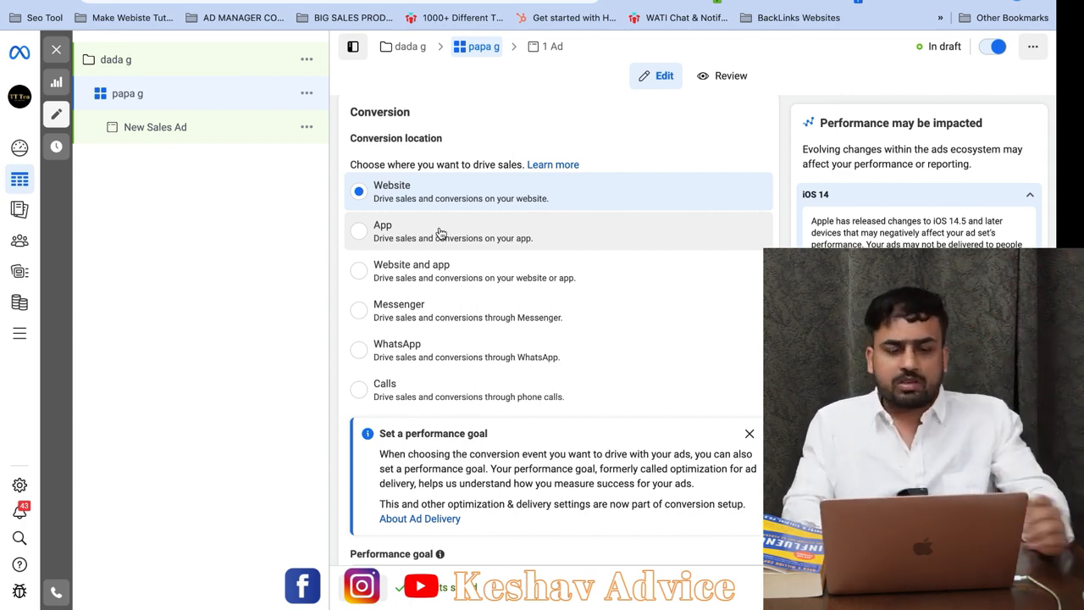
pyautogui.scroll(-3, 488, 431)
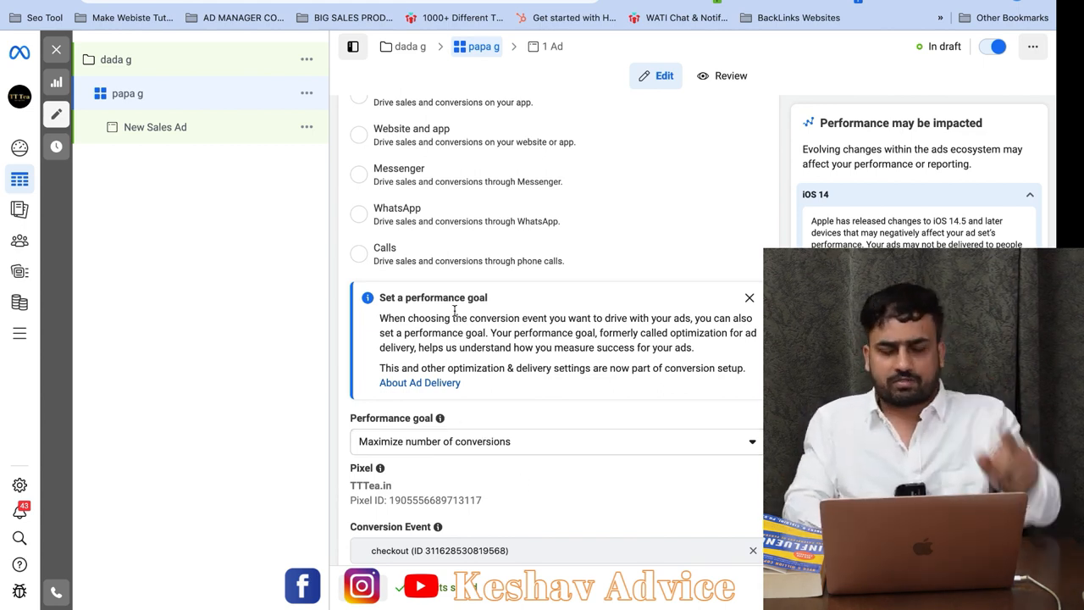
# Step: View the ad set's performance goal options without choosing a different goal
pyautogui.scroll(-5, 455, 283)
pyautogui.scroll(2, 476, 247)
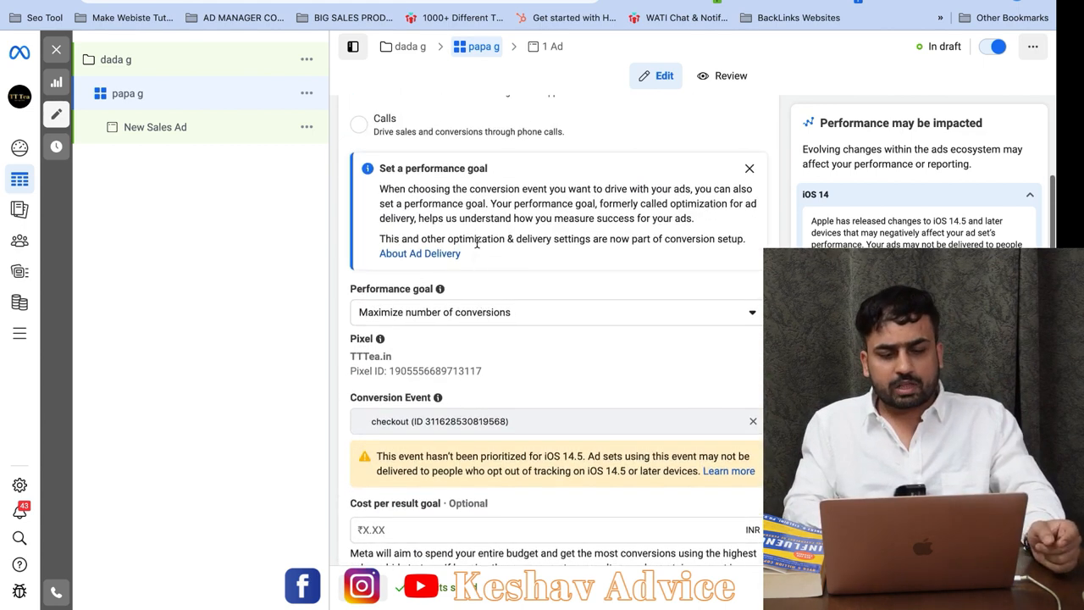
pyautogui.click(470, 311)
pyautogui.click(341, 308)
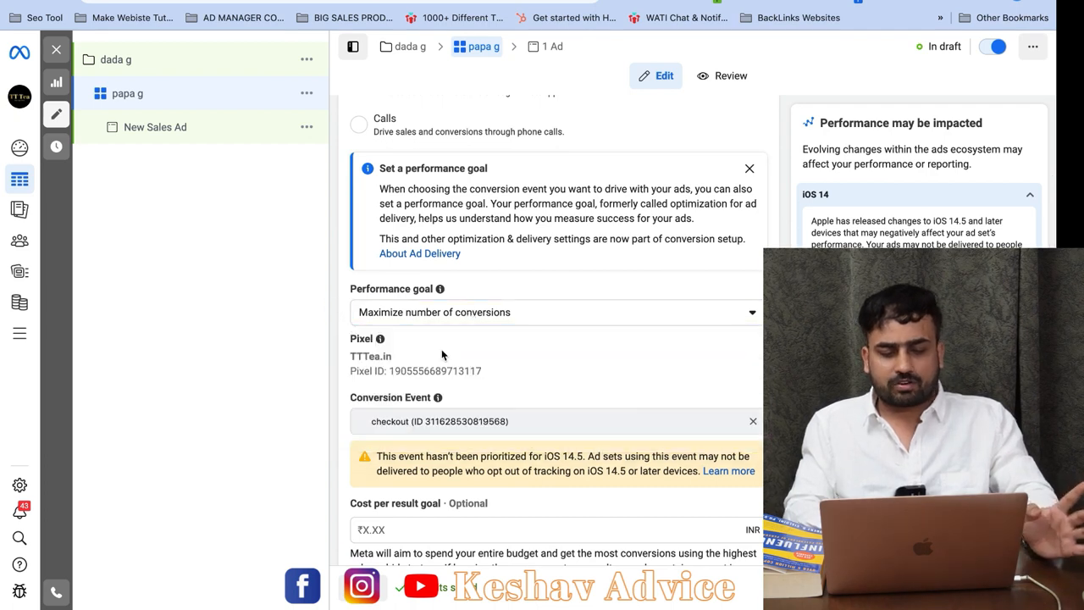
pyautogui.scroll(-1, 441, 280)
pyautogui.scroll(3, 457, 266)
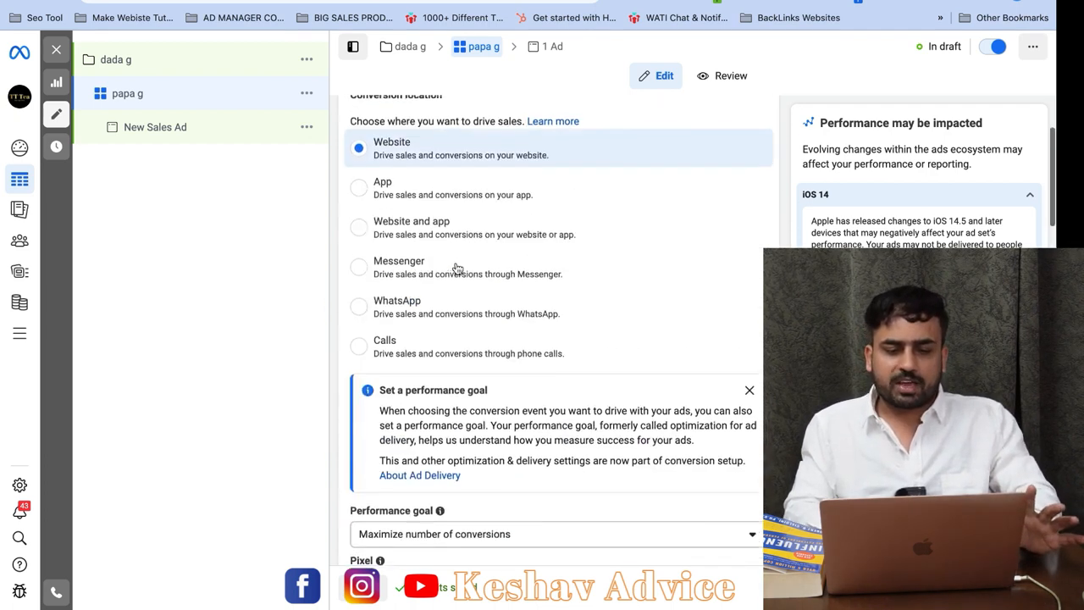
# Step: Clear the ad set's checkout conversion event and choose Purchase as the conversion event
pyautogui.scroll(-4, 456, 264)
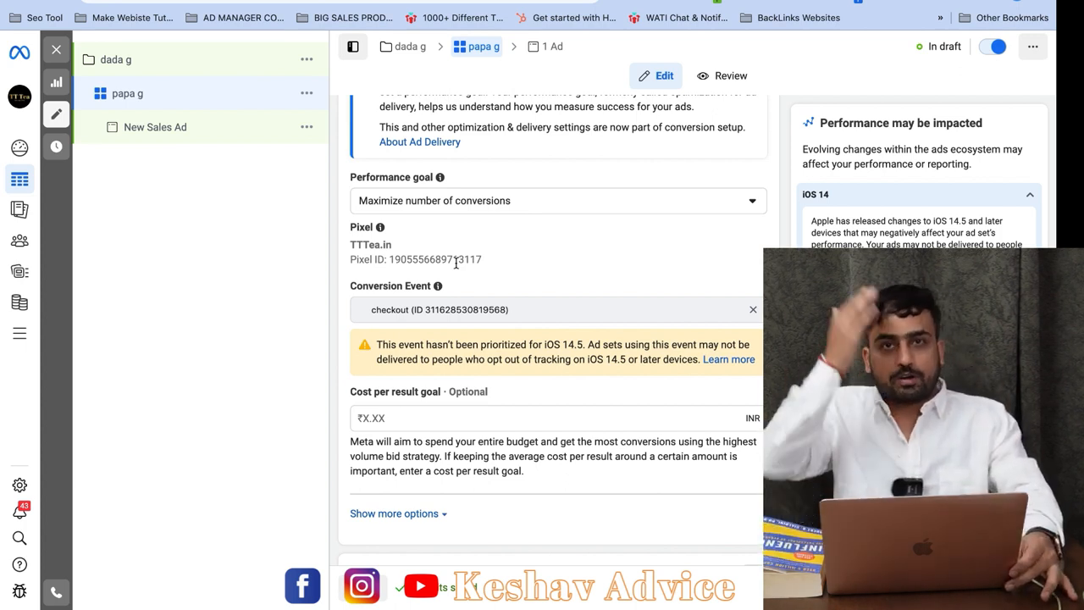
pyautogui.scroll(-2, 456, 263)
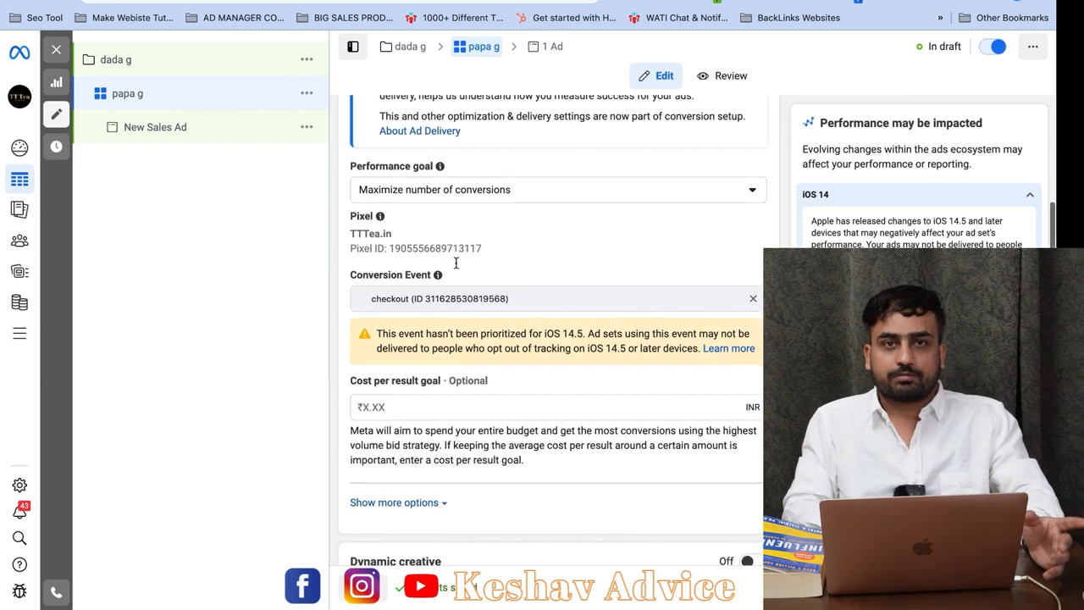
pyautogui.scroll(2, 456, 263)
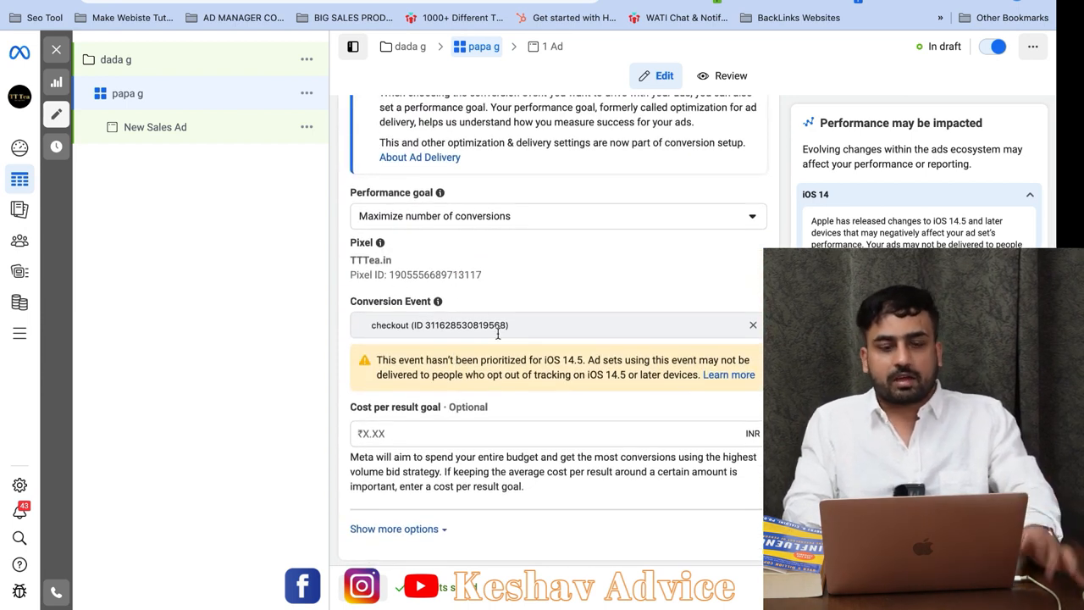
pyautogui.scroll(2, 458, 264)
pyautogui.scroll(-3, 502, 356)
pyautogui.scroll(-1, 502, 356)
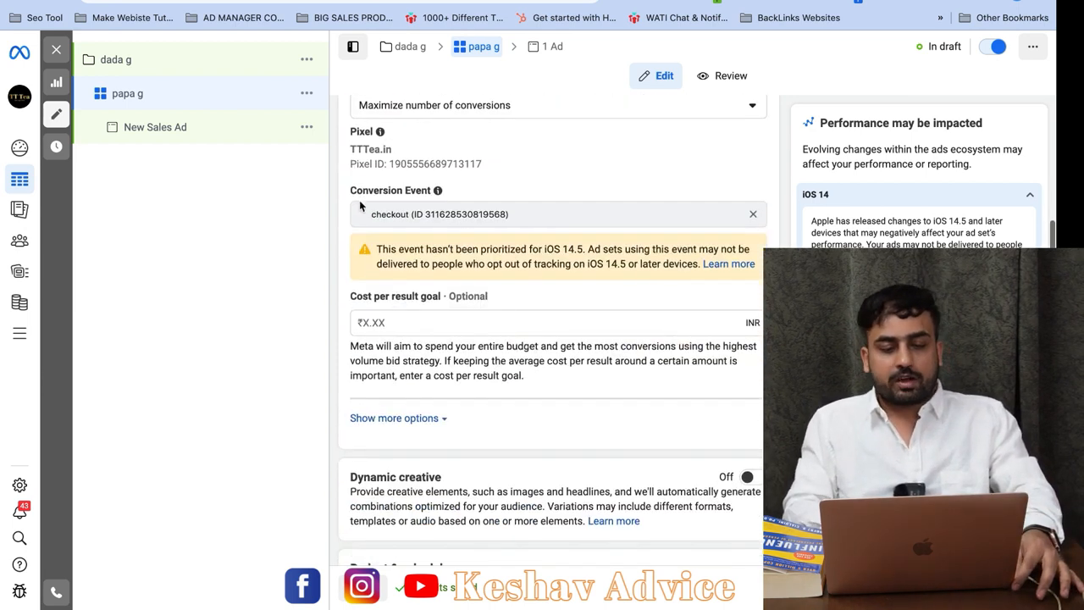
pyautogui.click(753, 214)
pyautogui.click(471, 217)
pyautogui.scroll(-1, 442, 349)
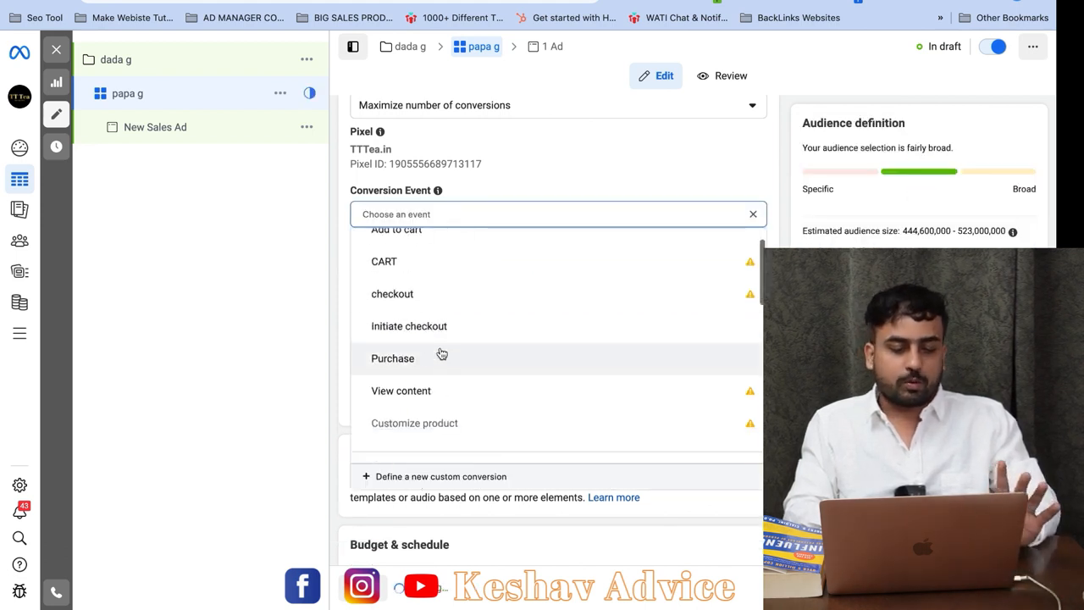
pyautogui.click(414, 357)
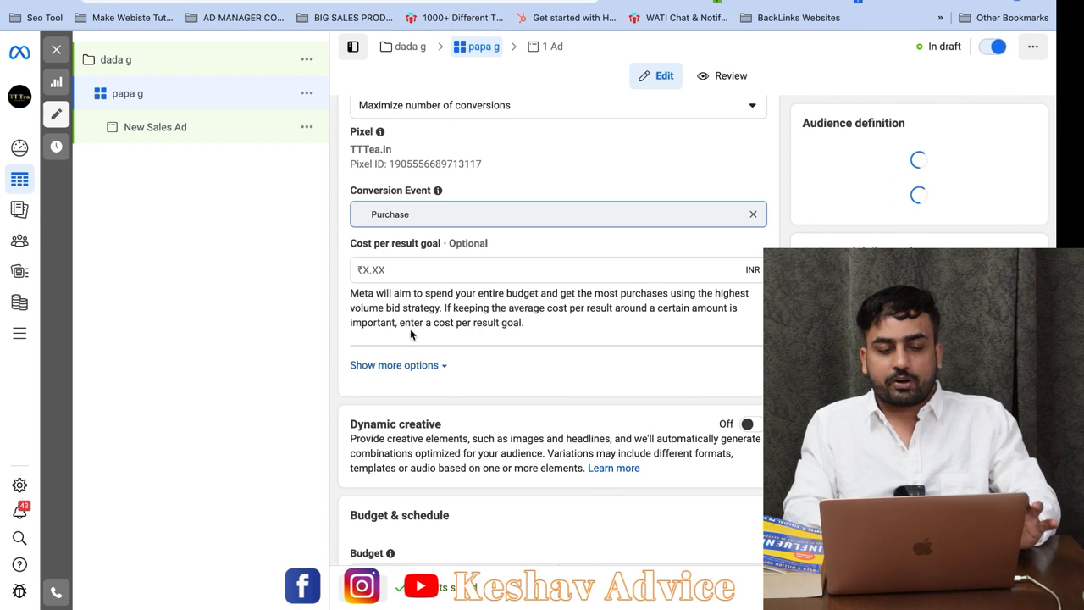
# Step: Look over the ad set's cost per result goal, dynamic creative and budget settings
pyautogui.scroll(-1, 410, 329)
pyautogui.scroll(-2, 408, 324)
pyautogui.scroll(2, 423, 271)
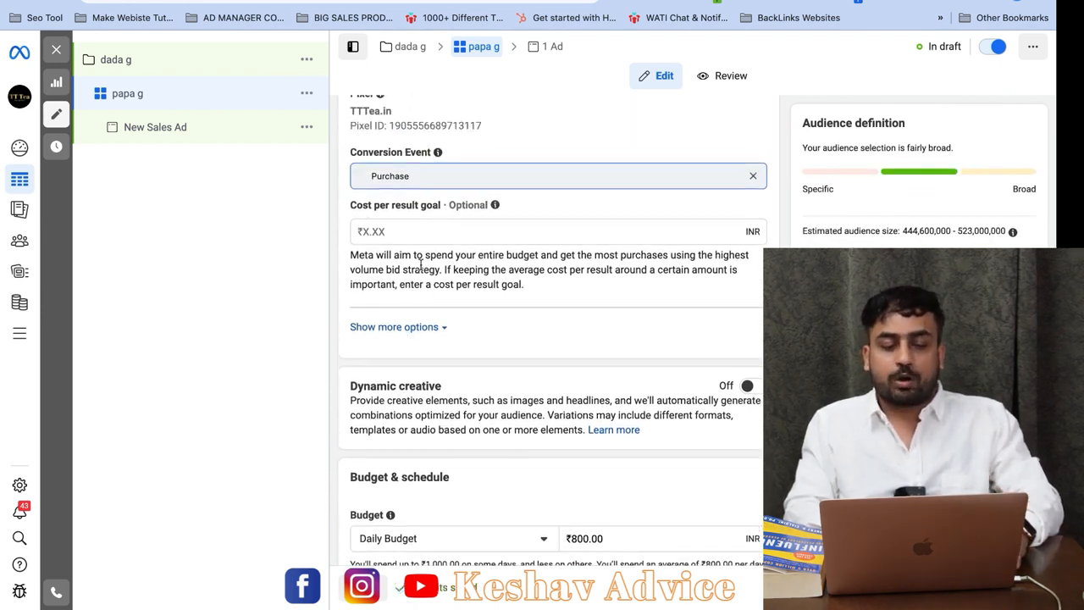
# Step: Review the ad set's cost per result goal field and its daily budget and schedule settings
pyautogui.click(398, 231)
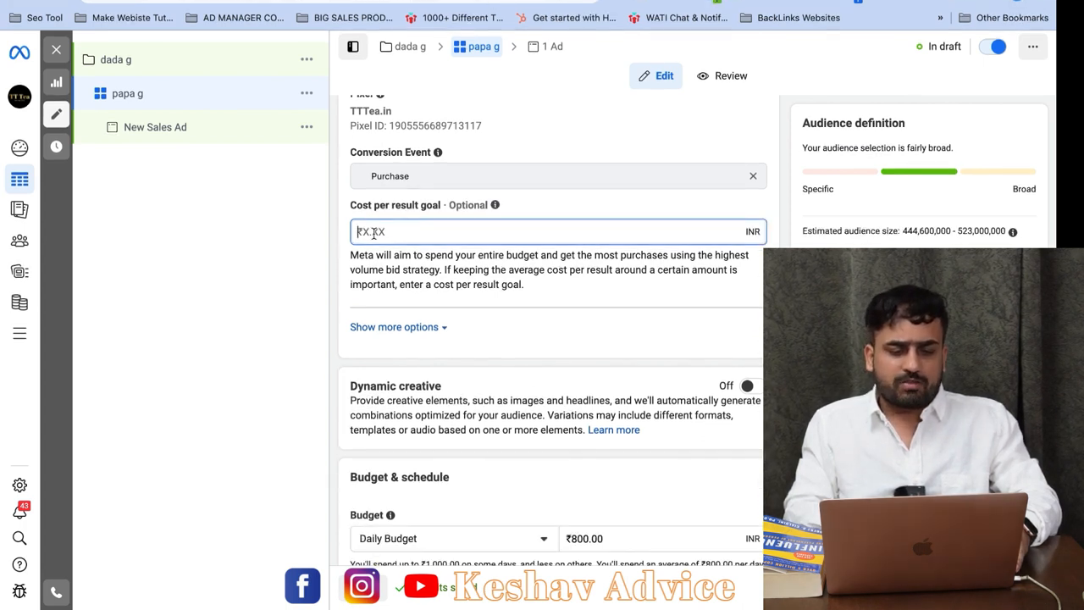
pyautogui.scroll(-1, 375, 237)
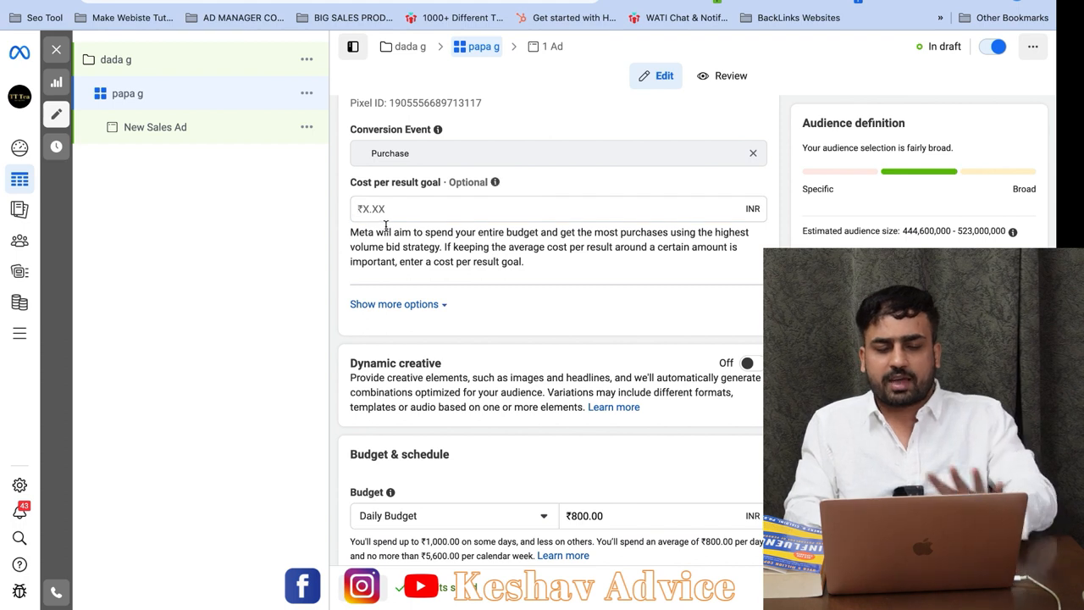
pyautogui.scroll(-2, 385, 224)
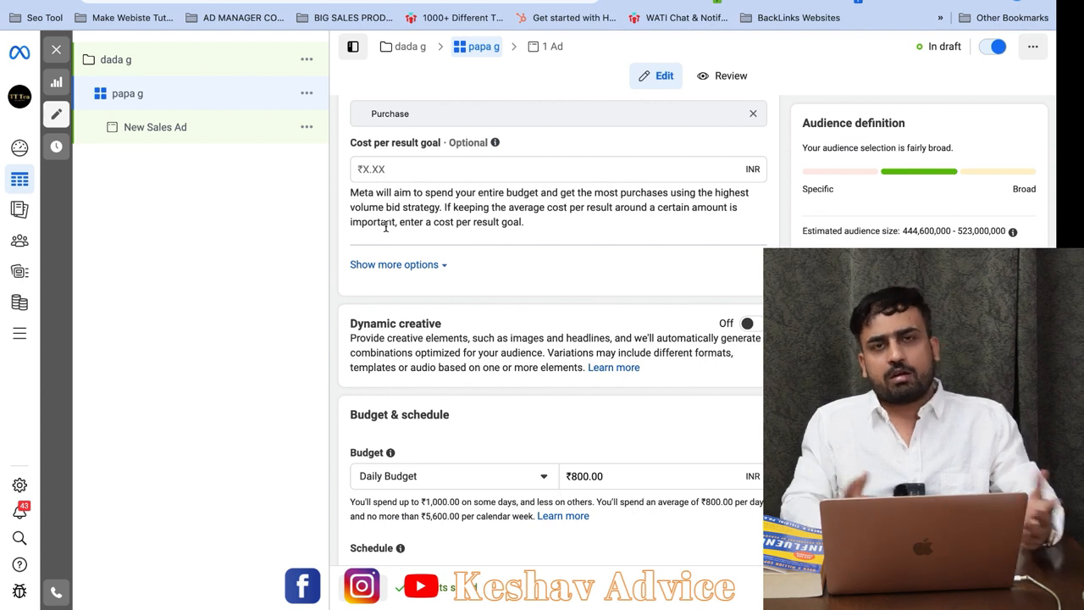
pyautogui.scroll(-4, 386, 229)
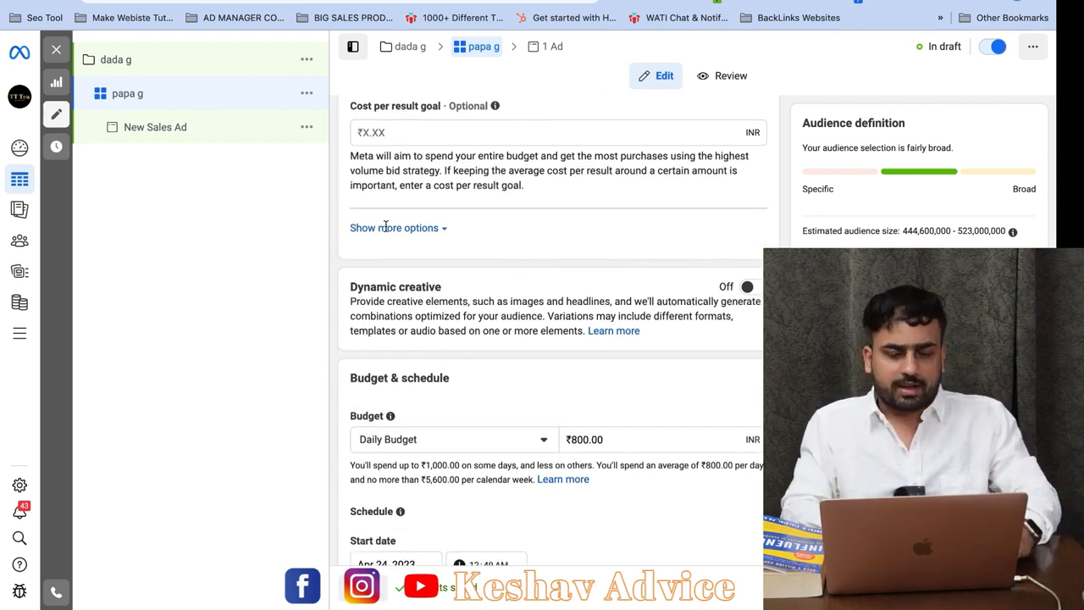
pyautogui.scroll(-1, 386, 228)
pyautogui.scroll(3, 482, 256)
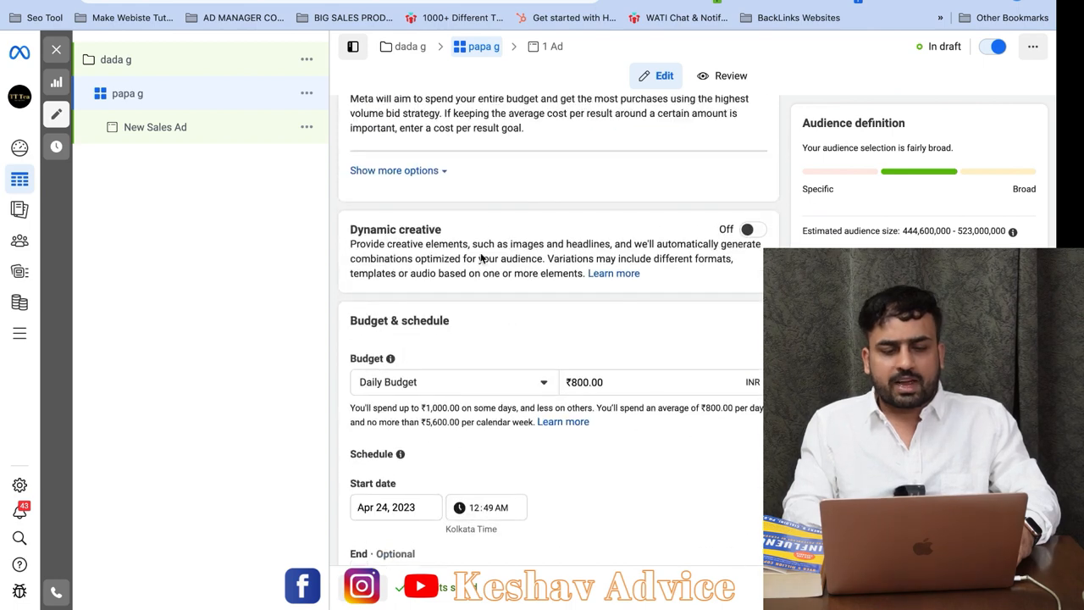
pyautogui.scroll(-3, 500, 298)
pyautogui.scroll(-1, 500, 298)
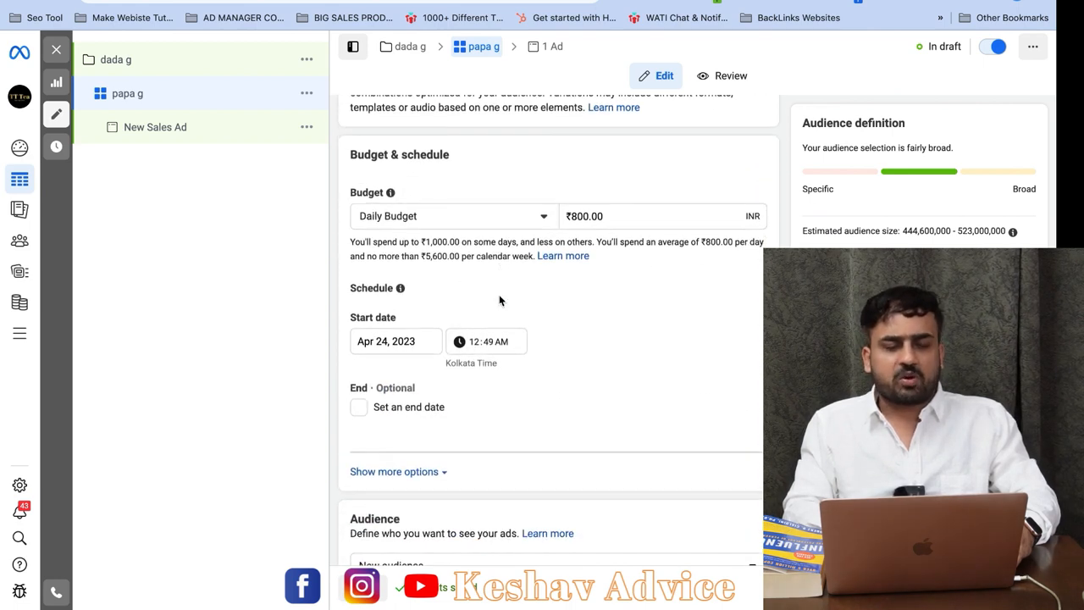
pyautogui.scroll(-1, 499, 300)
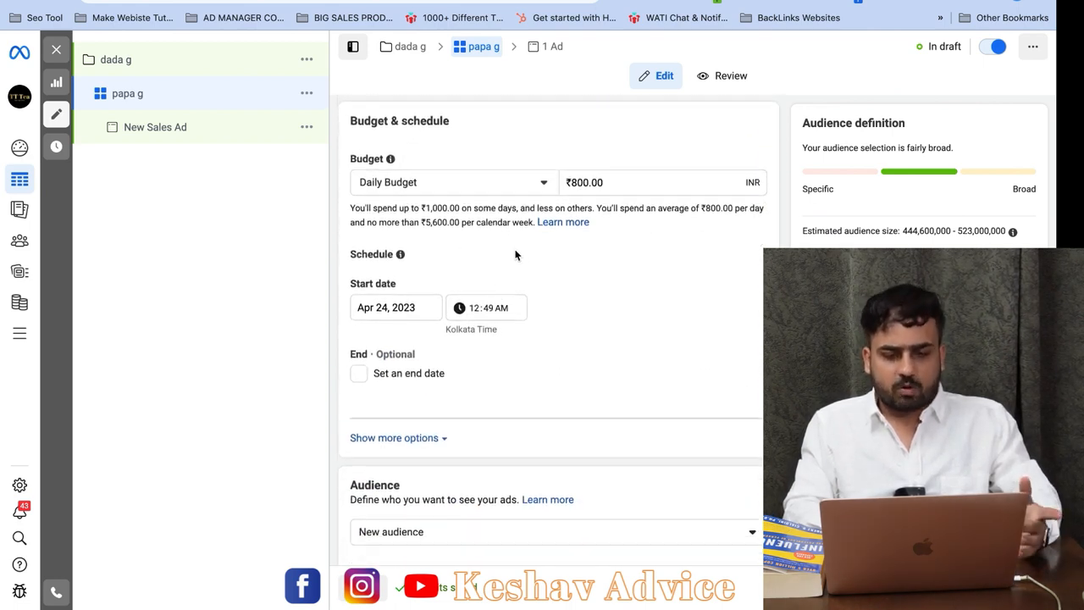
pyautogui.tripleClick(587, 182)
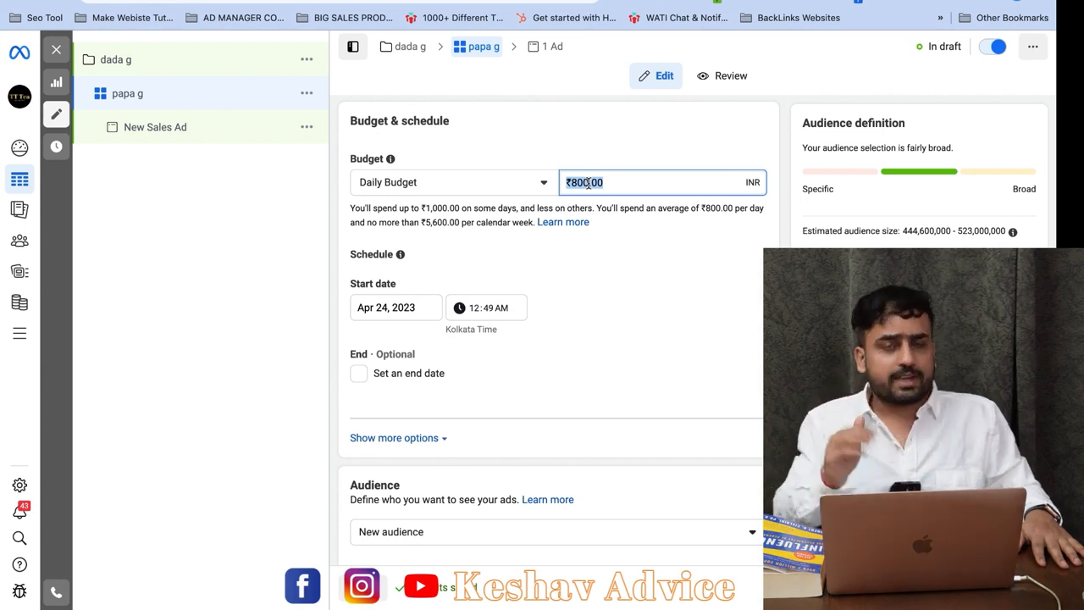
# Step: Examine the ad set's audience settings, including custom audiences, locations, age, gender, detailed targeting and languages, down to placements
pyautogui.scroll(-3, 589, 184)
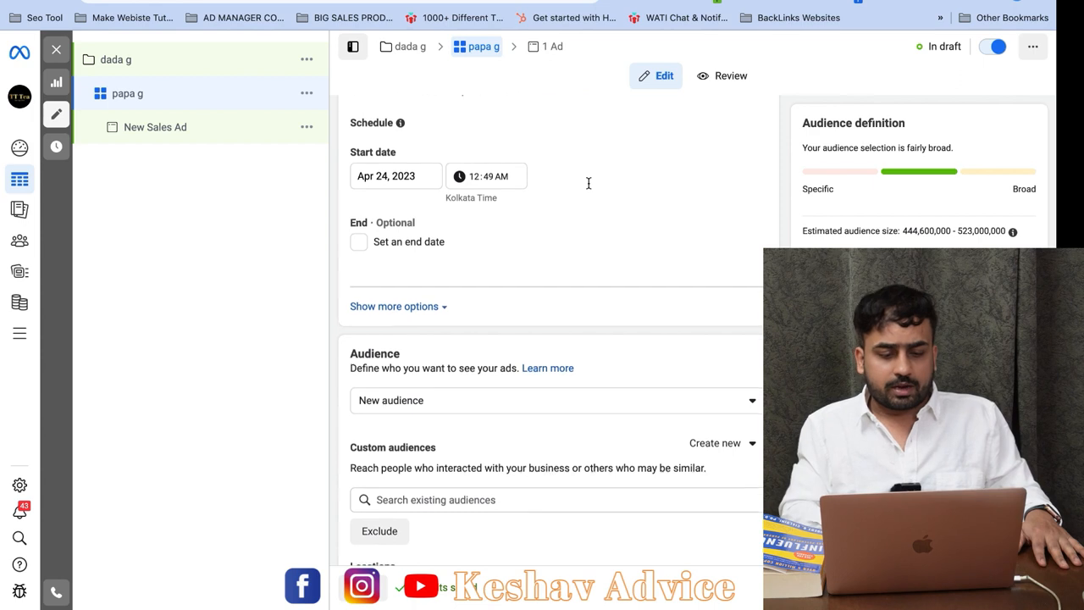
pyautogui.scroll(-4, 528, 346)
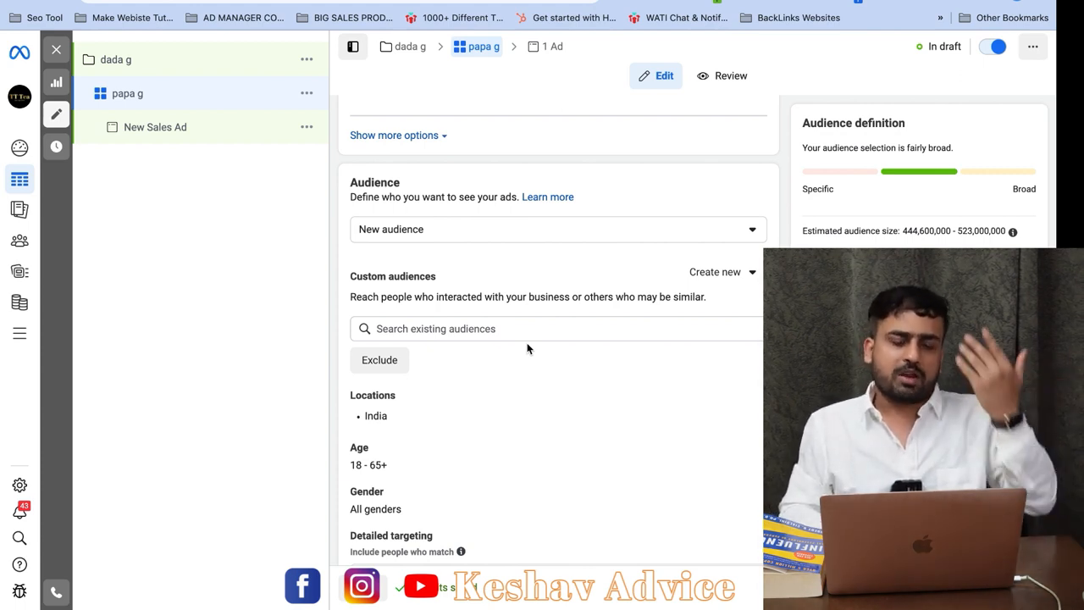
pyautogui.scroll(3, 527, 348)
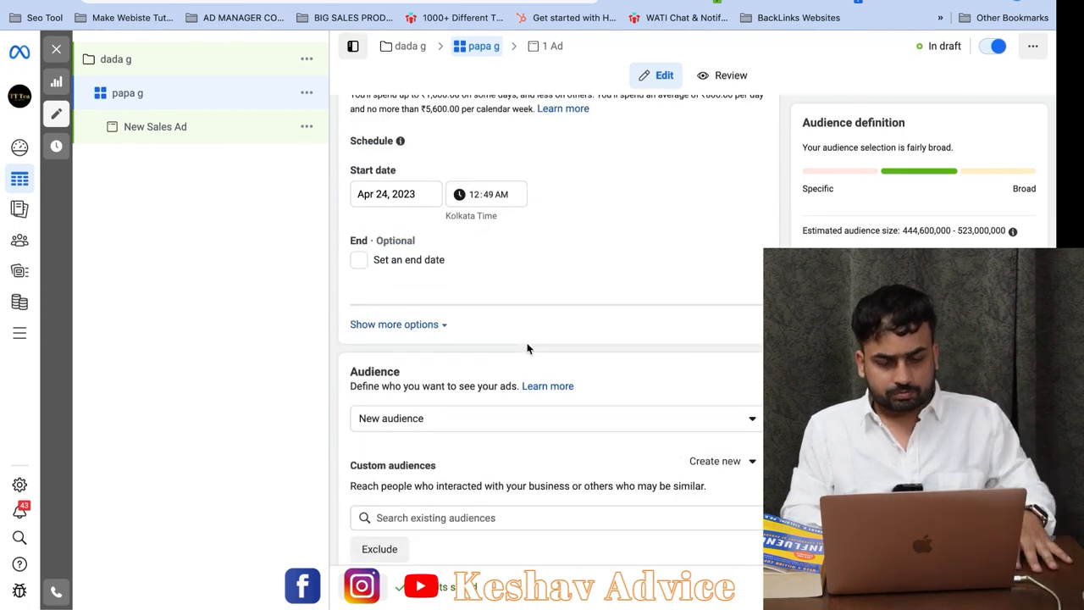
pyautogui.scroll(-5, 527, 348)
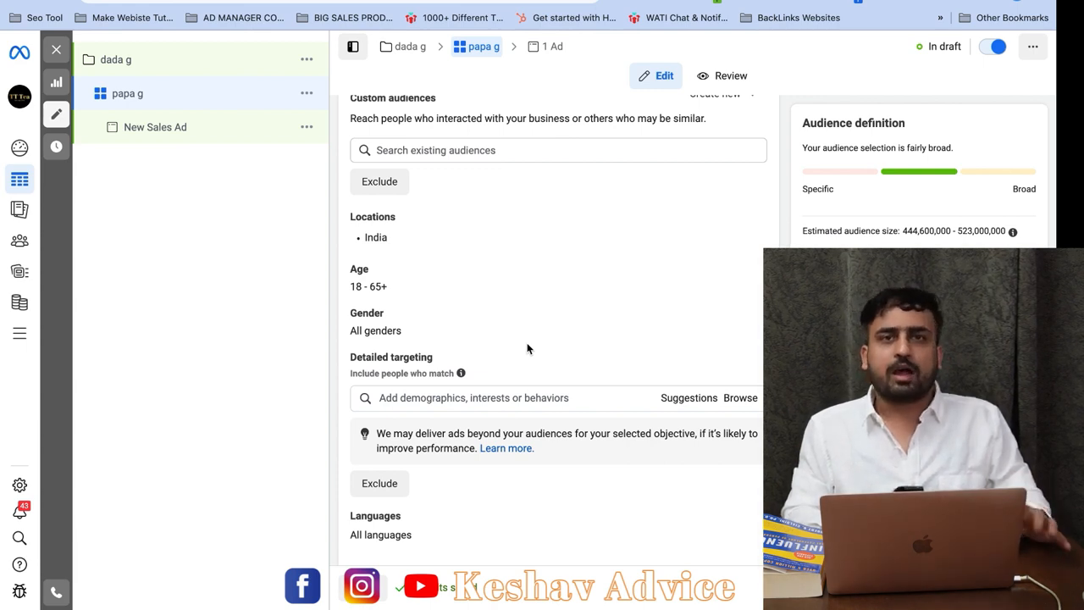
pyautogui.scroll(3, 527, 348)
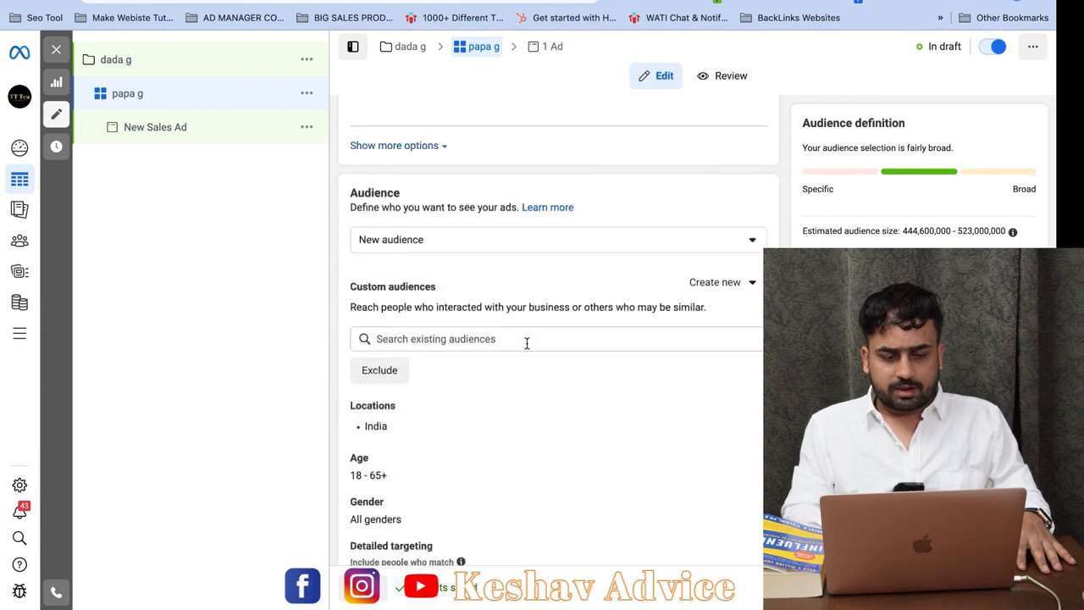
pyautogui.scroll(-5, 527, 342)
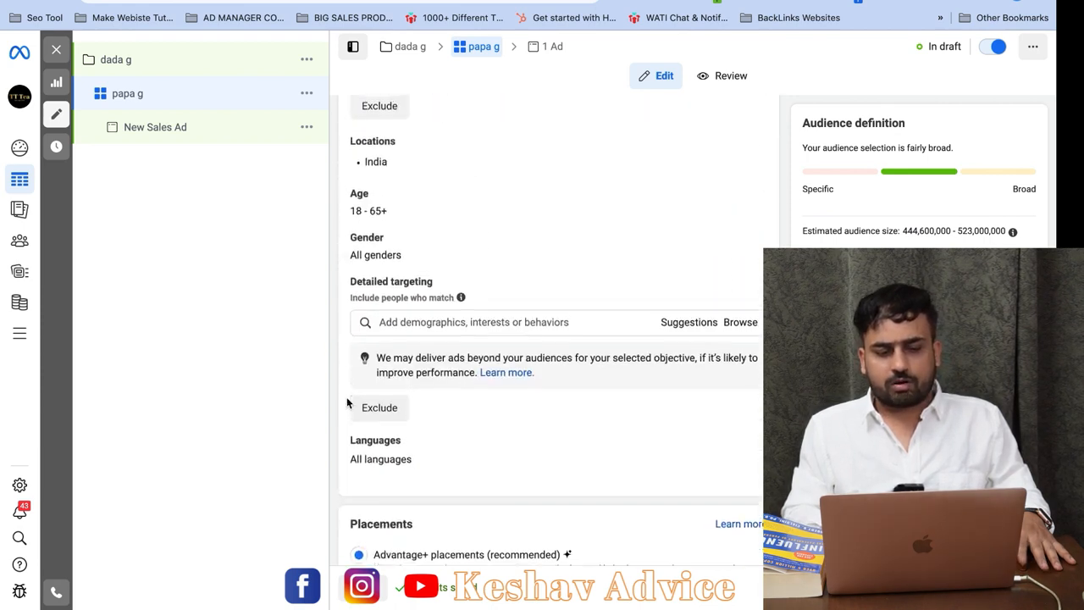
pyautogui.scroll(1, 356, 381)
pyautogui.scroll(-1, 372, 254)
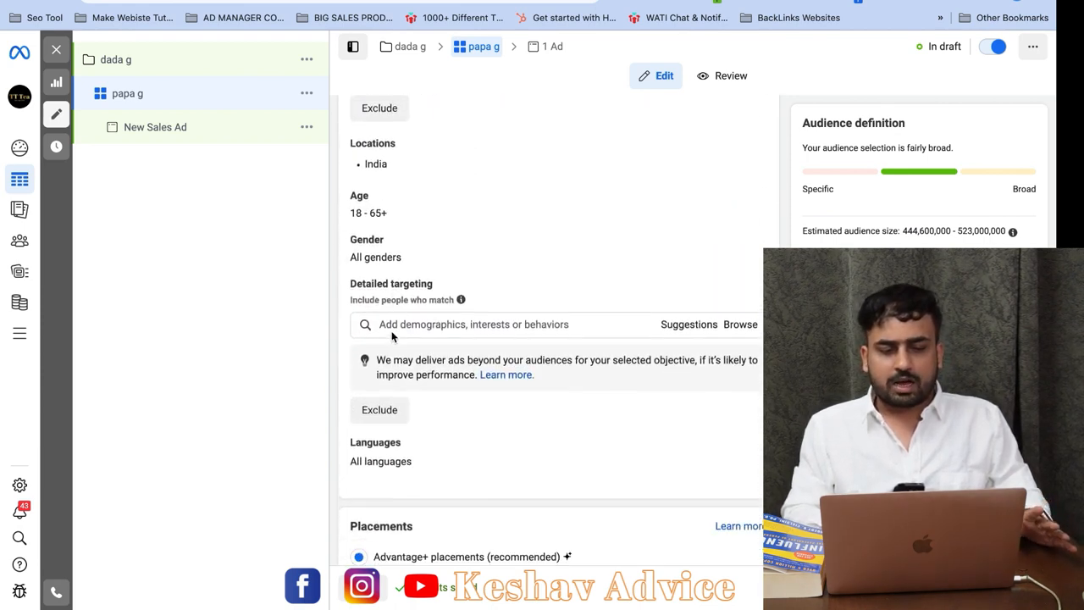
pyautogui.scroll(1, 376, 216)
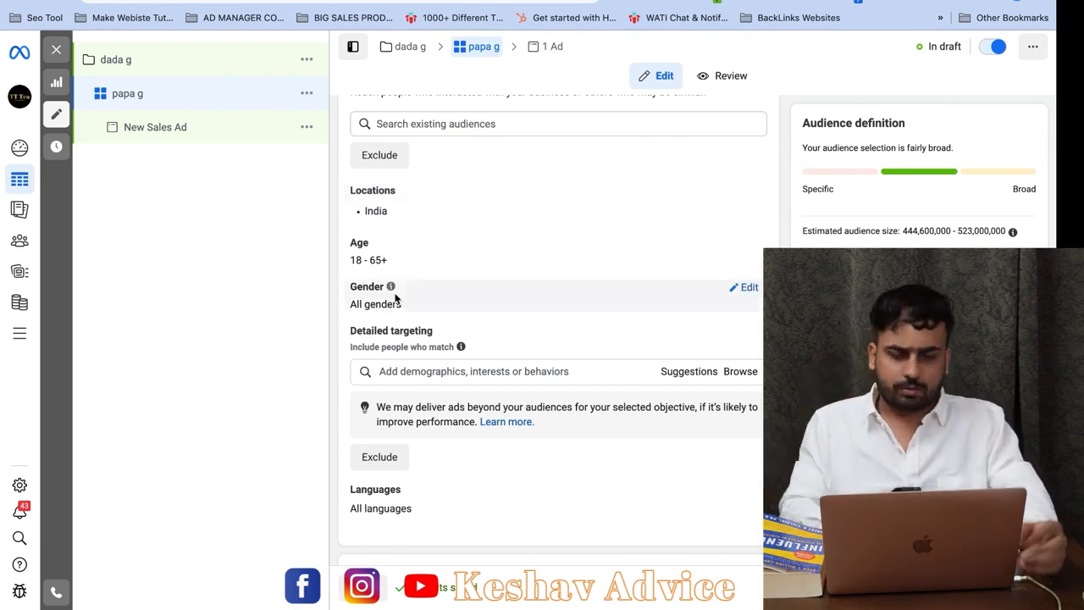
pyautogui.scroll(-2, 428, 292)
pyautogui.scroll(1, 426, 193)
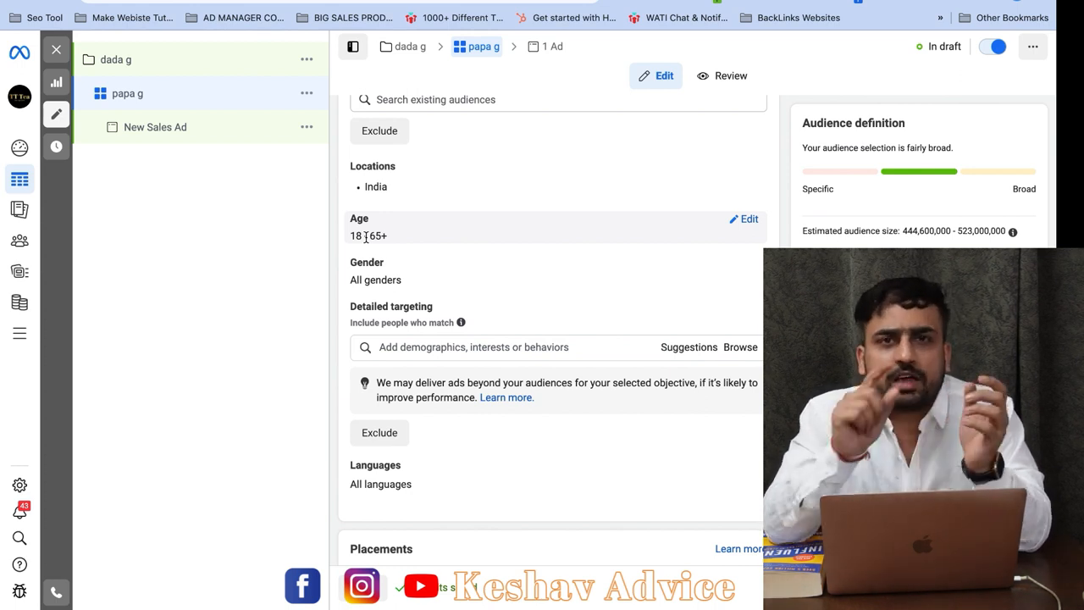
pyautogui.scroll(-3, 505, 248)
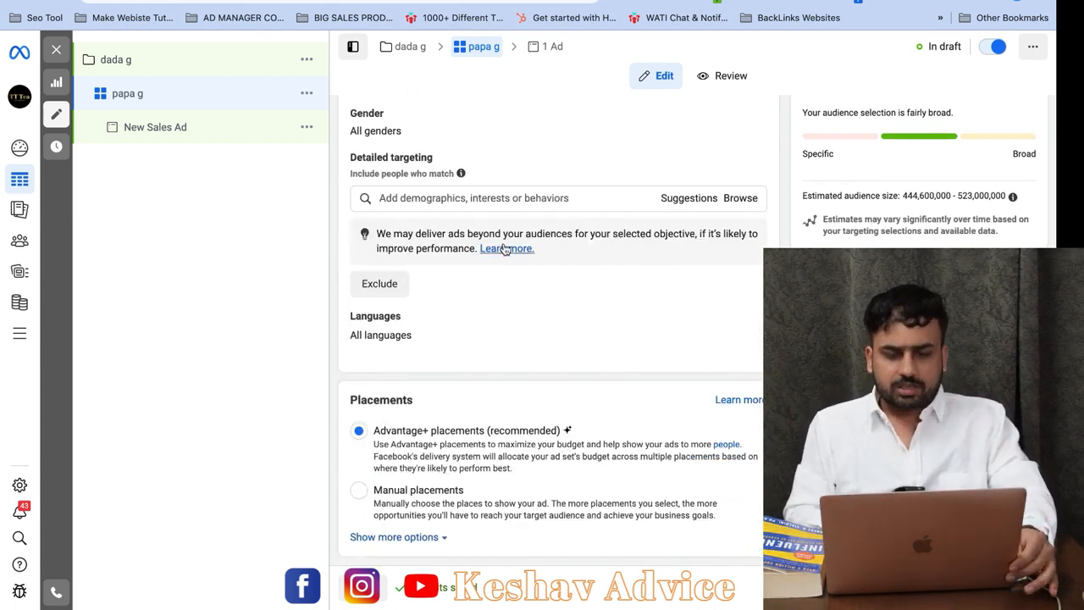
pyautogui.scroll(1, 504, 248)
# Step: Search detailed targeting for "gift", look through the suggested interests with their audience sizes, and close the list without choosing one
pyautogui.click(460, 240)
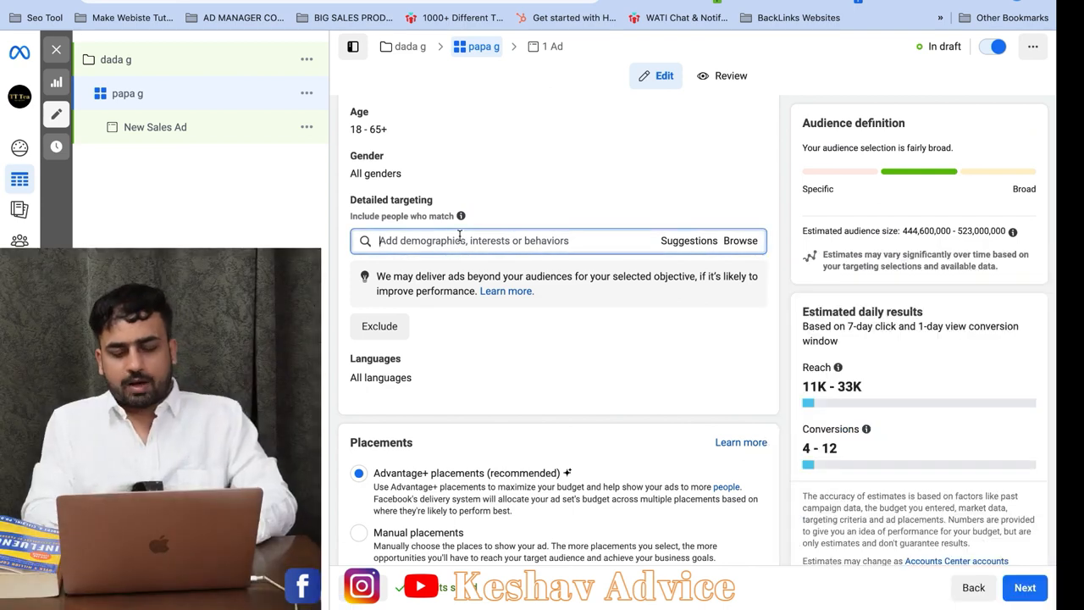
pyautogui.write('gift')
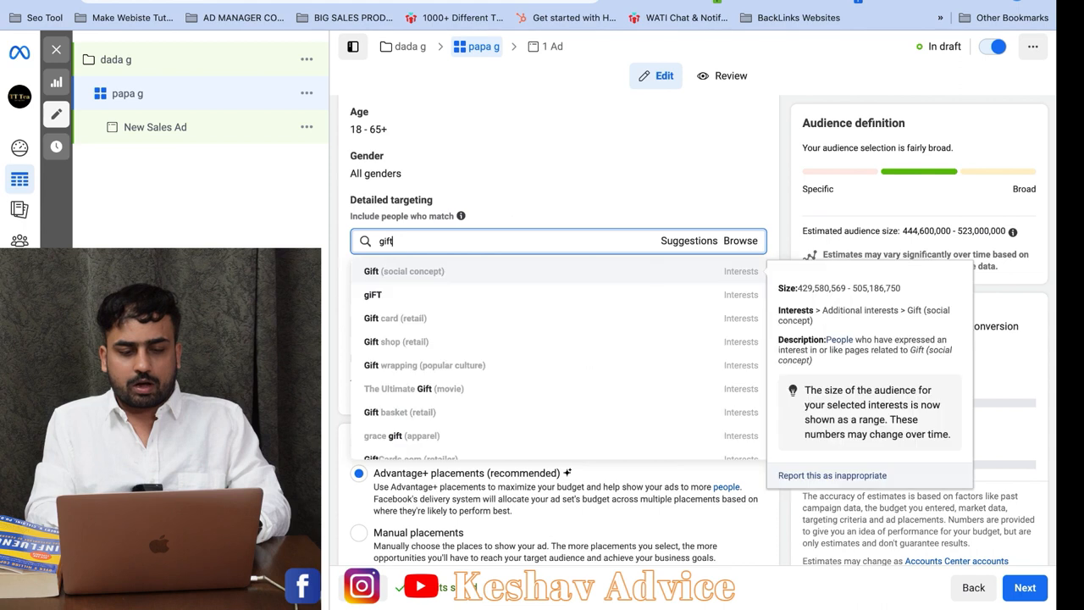
pyautogui.scroll(-1, 482, 360)
pyautogui.scroll(-2, 483, 359)
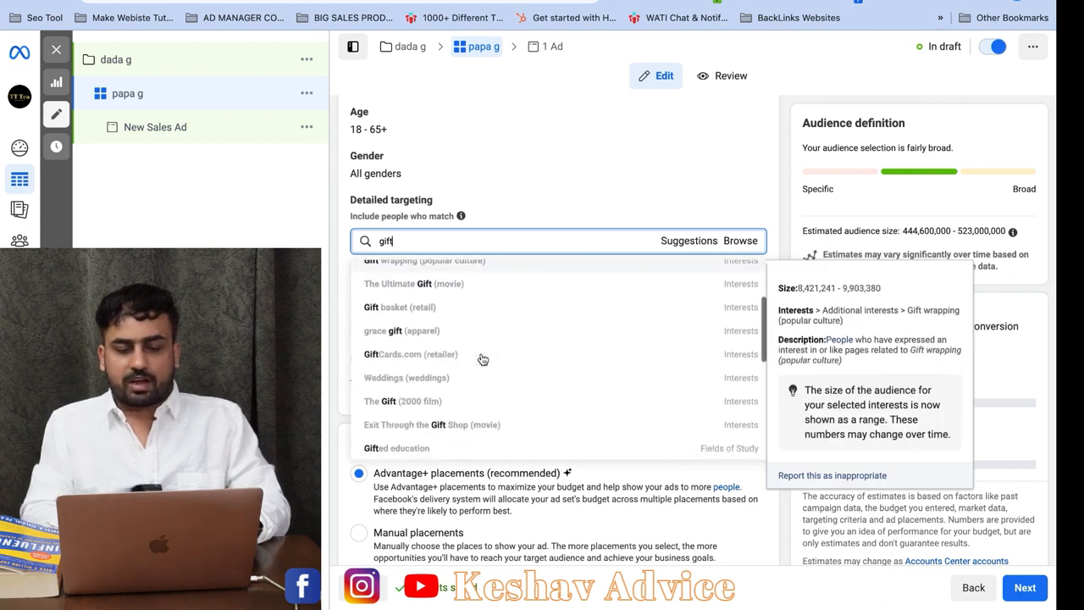
pyautogui.scroll(5, 392, 271)
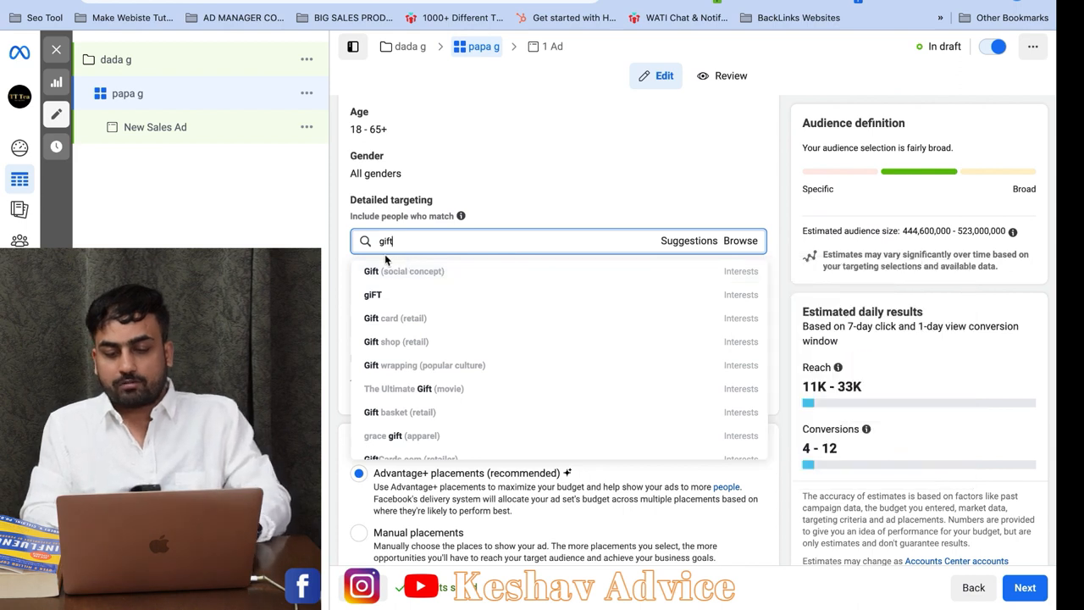
pyautogui.moveTo(394, 281)
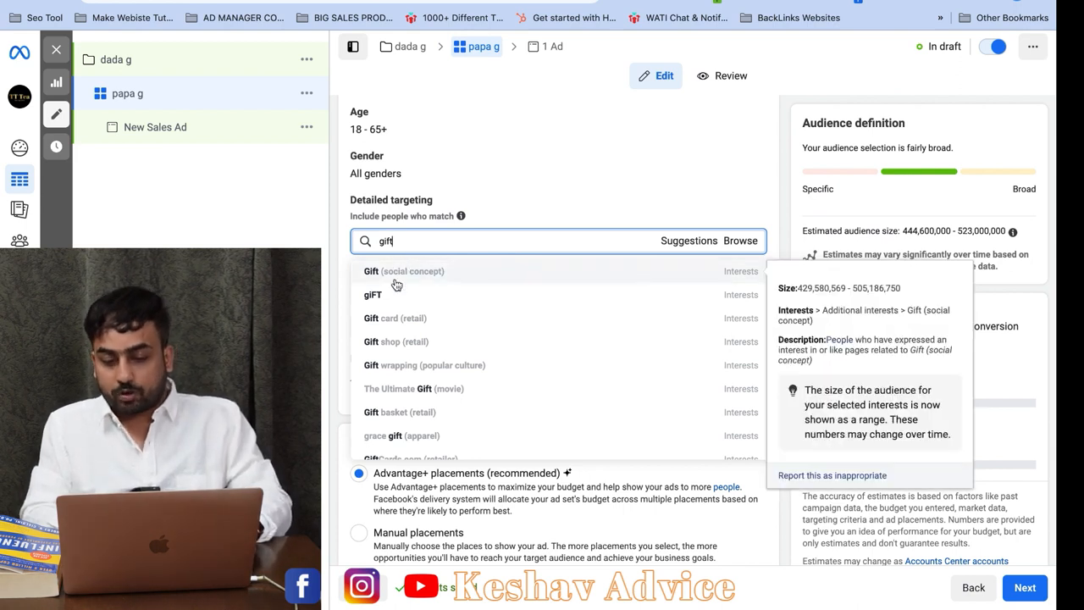
pyautogui.moveTo(393, 299)
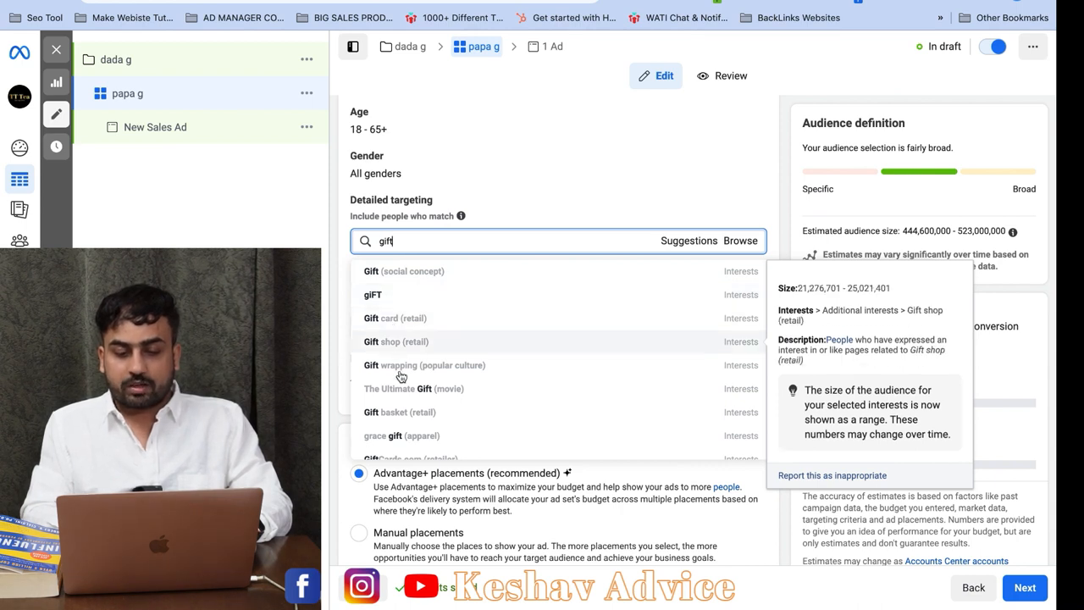
pyautogui.click(556, 182)
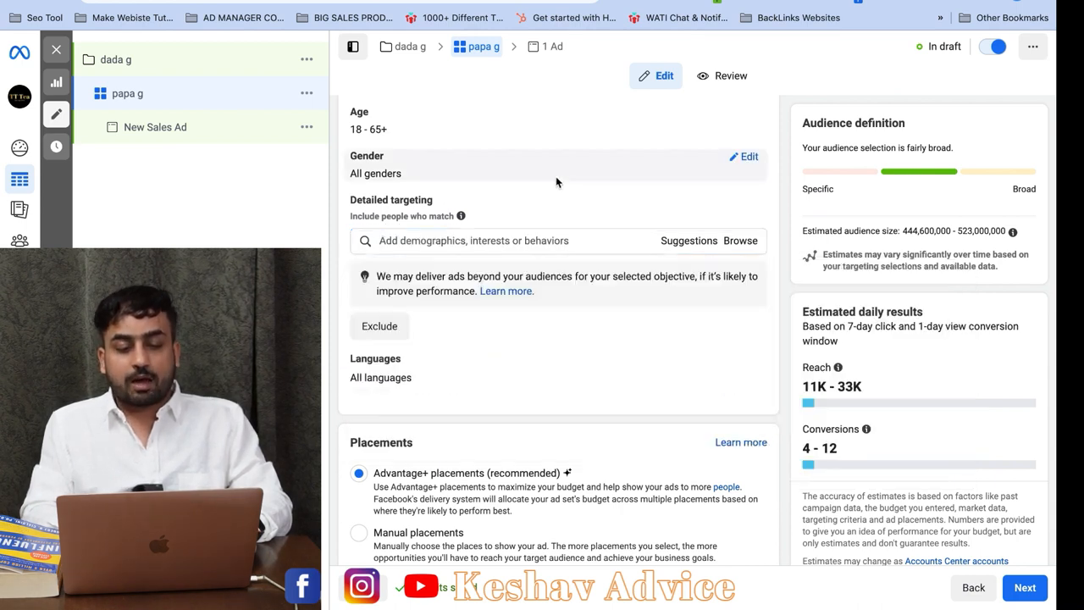
# Step: Add the Gift (social concept) interest to the ad set's detailed targeting
pyautogui.click(479, 241)
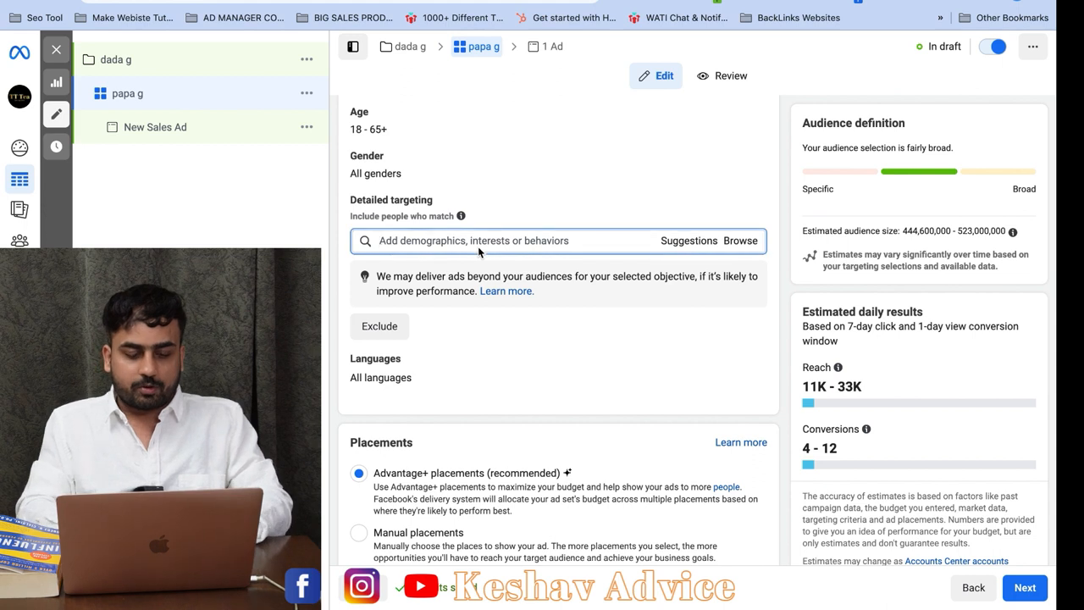
pyautogui.write('gift')
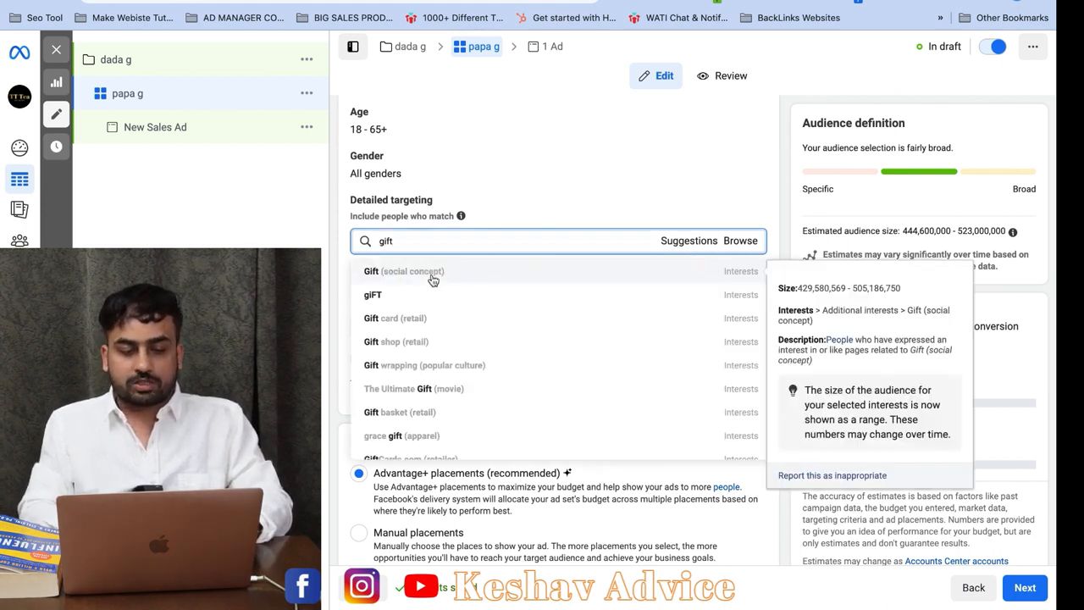
pyautogui.click(432, 278)
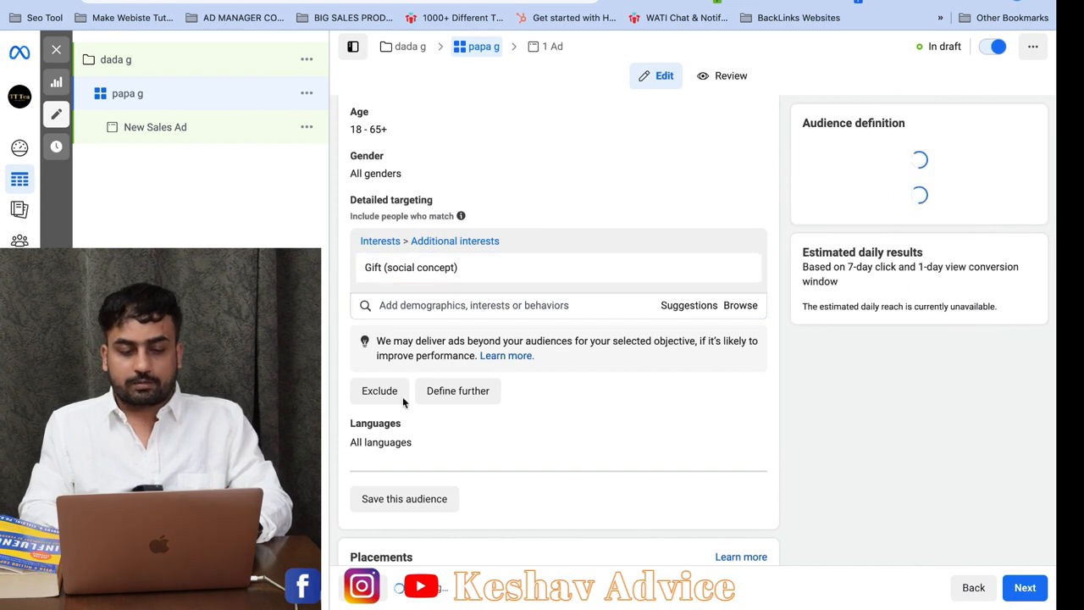
pyautogui.scroll(-1, 402, 402)
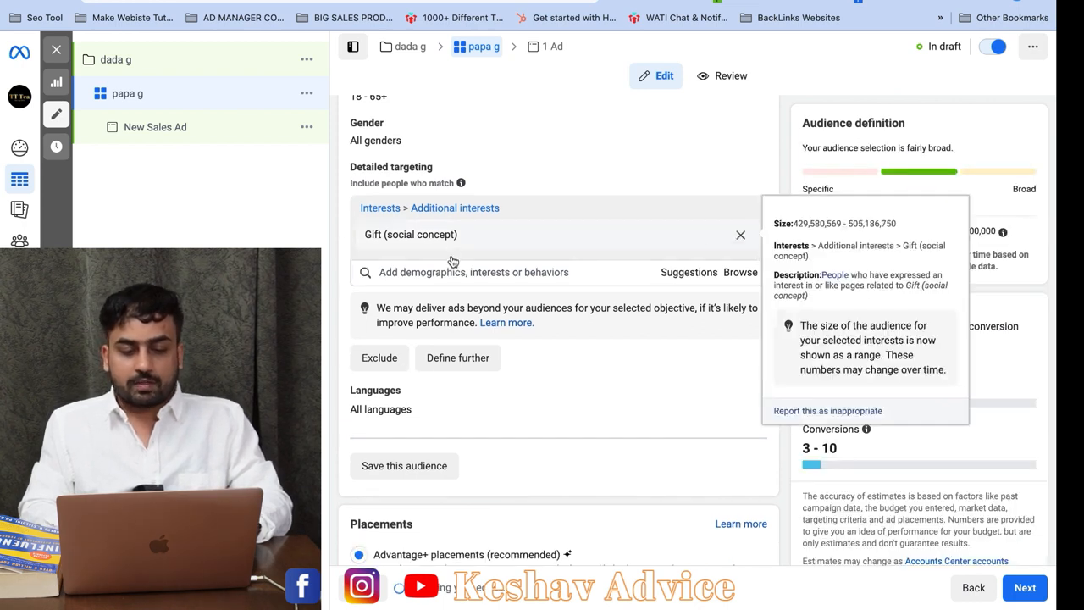
# Step: Remove the Gift (social concept) interest from detailed targeting, and try and clear a search for "tea"
pyautogui.click(420, 208)
pyautogui.write('tea')
pyautogui.press('super+a')
pyautogui.press('BackSpace')
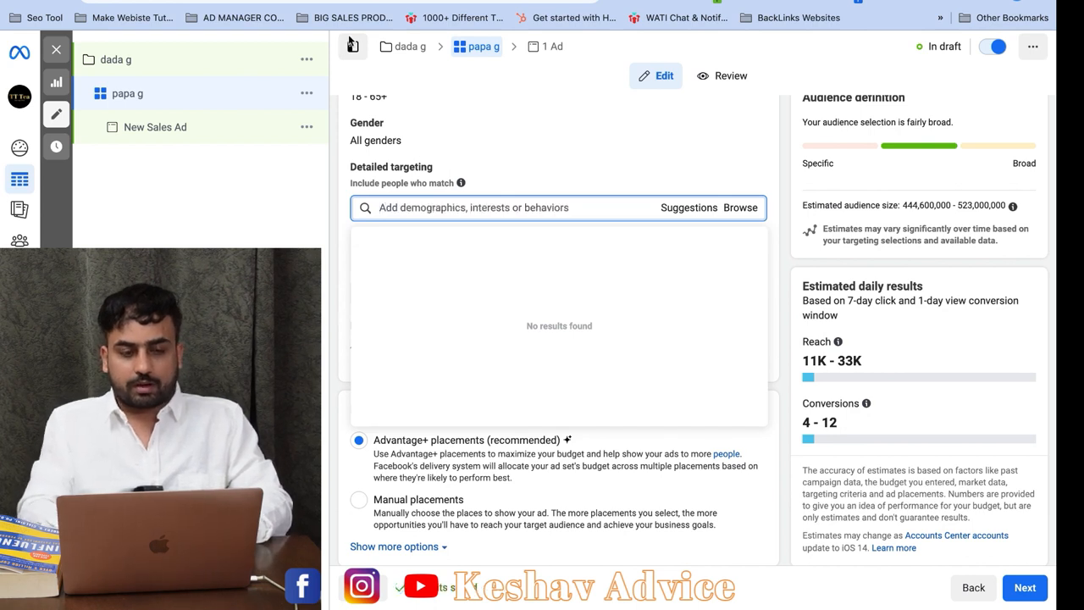
# Step: Switch to the TTTea store website in a new browser tab and look over its tea products
pyautogui.press('super+t')
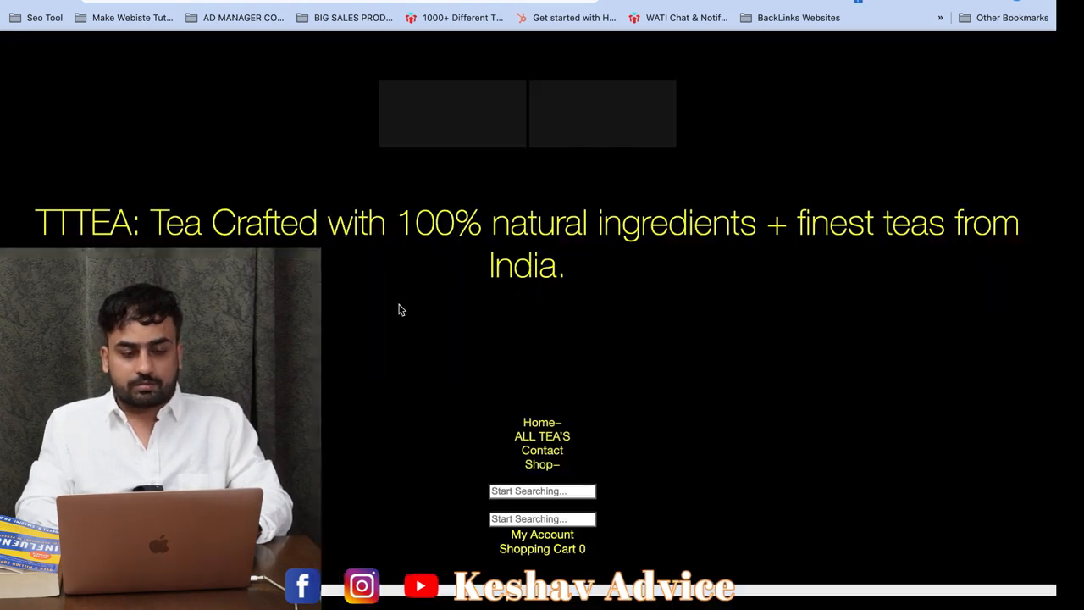
pyautogui.scroll(-1, 400, 310)
pyautogui.scroll(-1, 399, 310)
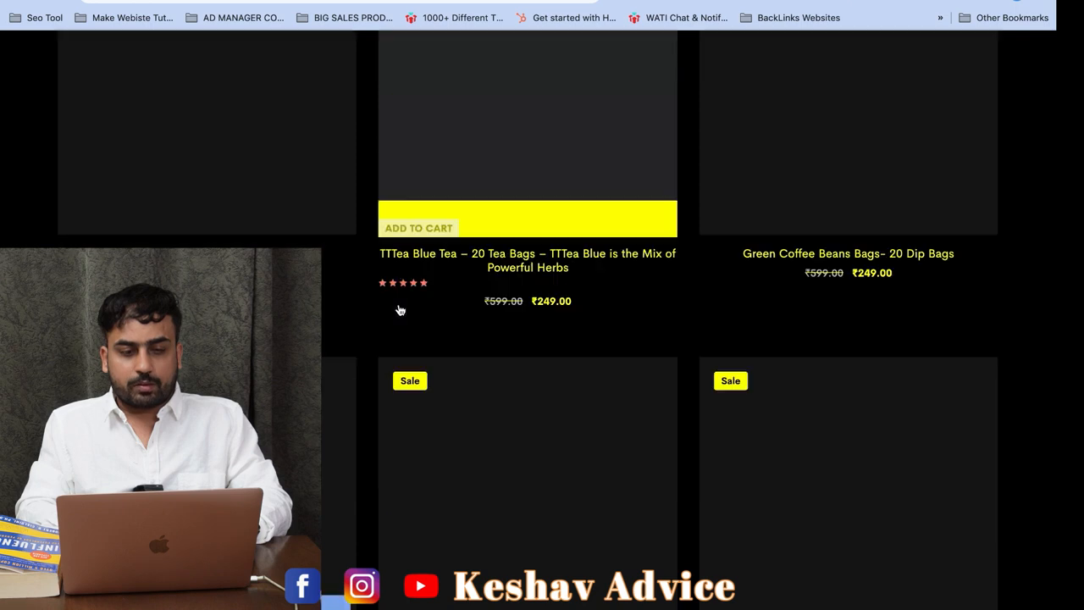
pyautogui.click(398, 309)
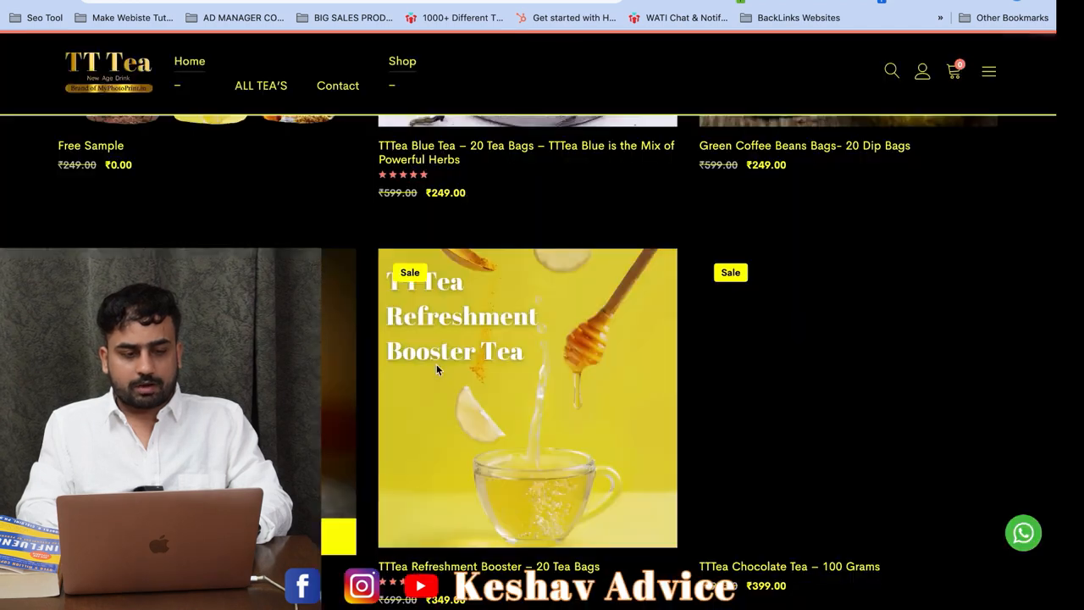
pyautogui.scroll(4, 437, 366)
pyautogui.scroll(-1, 437, 367)
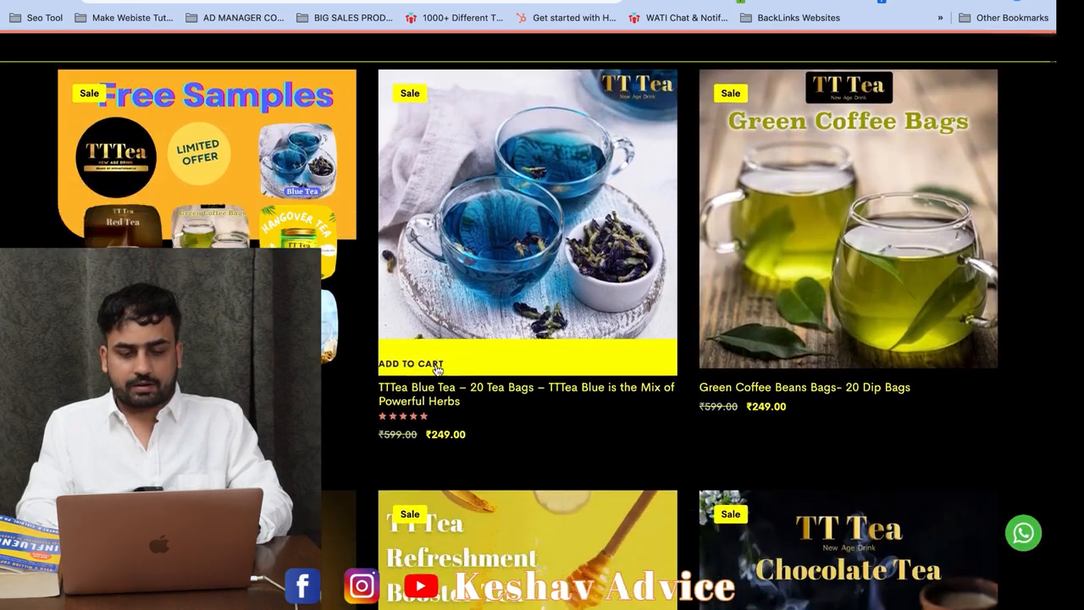
pyautogui.scroll(-5, 436, 369)
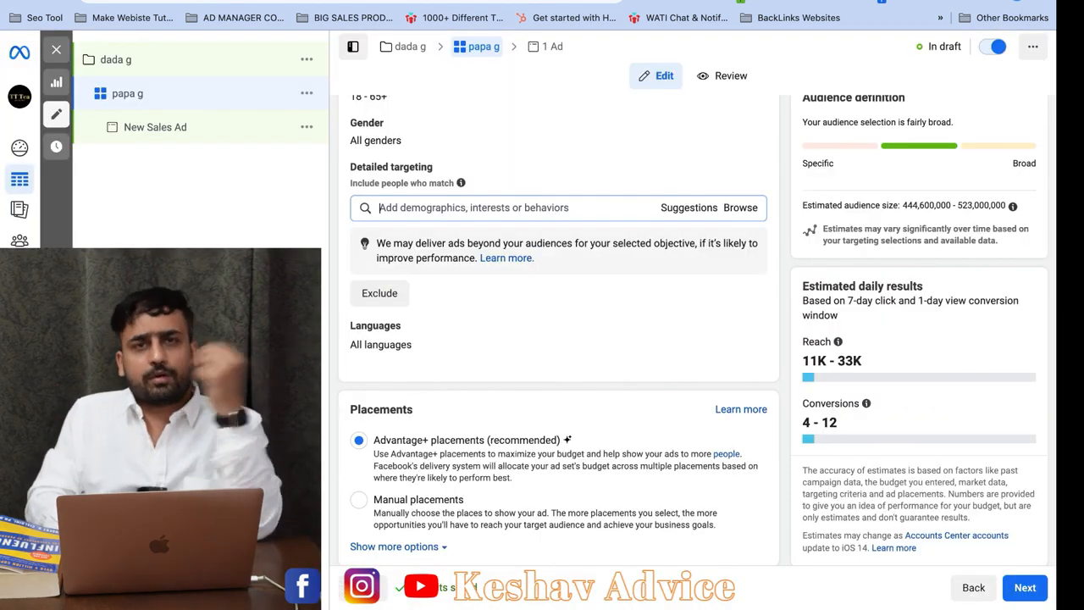
# Step: Add the Herbal tea (nonalcoholic beverage) interest to the ad set's detailed targeting and close the suggestion list
pyautogui.click(379, 207)
pyautogui.click(334, 222)
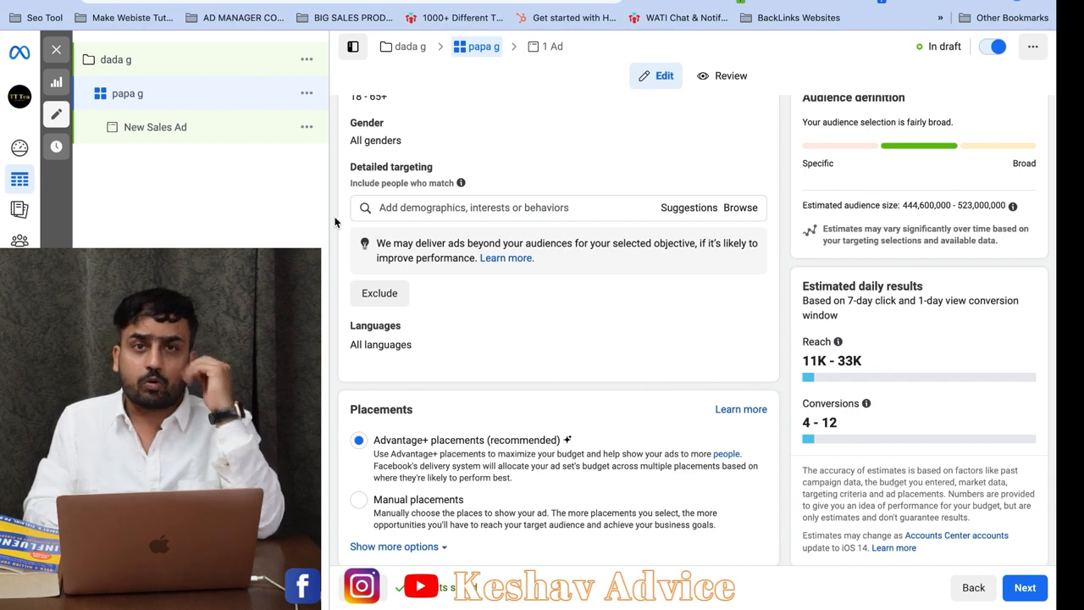
pyautogui.click(464, 210)
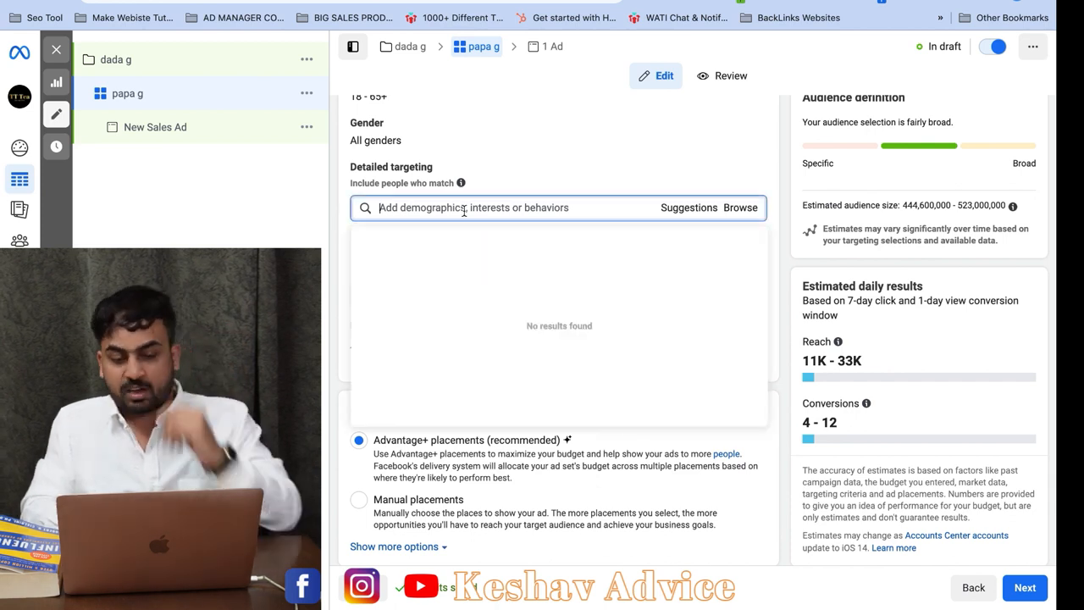
pyautogui.write('hr')
pyautogui.write('rbal tea')
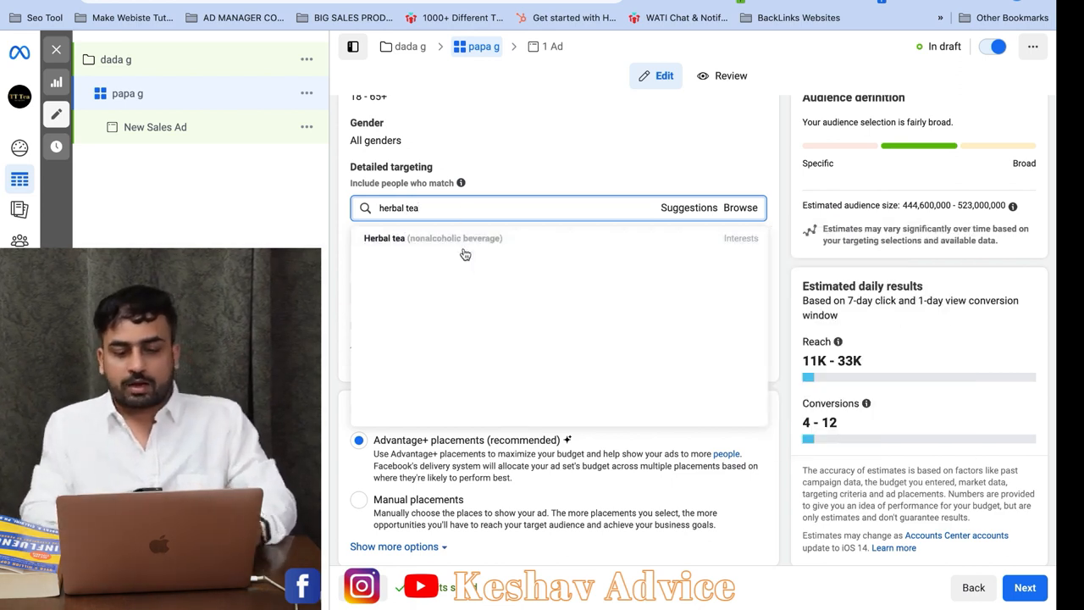
pyautogui.click(459, 240)
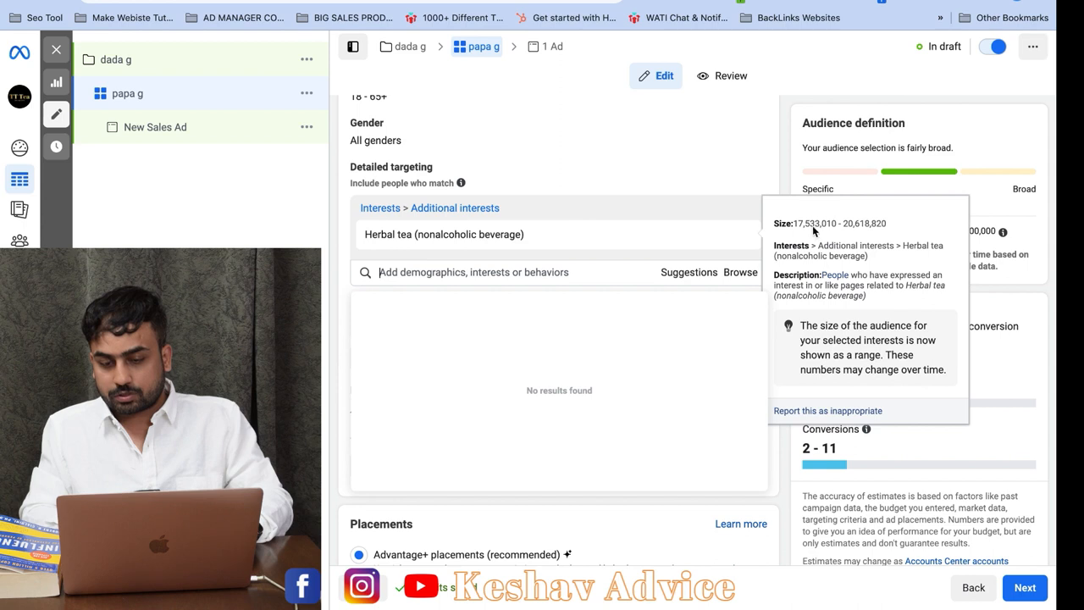
pyautogui.click(340, 287)
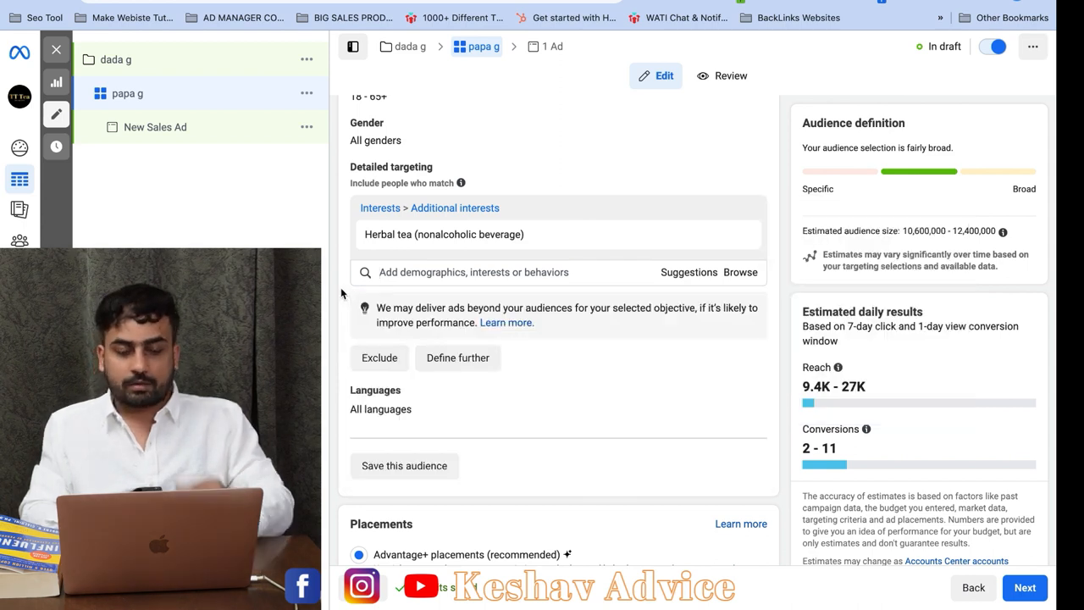
# Step: Examine the ad set's location, age, gender and detailed targeting settings together with its estimated daily reach and conversions
pyautogui.scroll(-1, 440, 336)
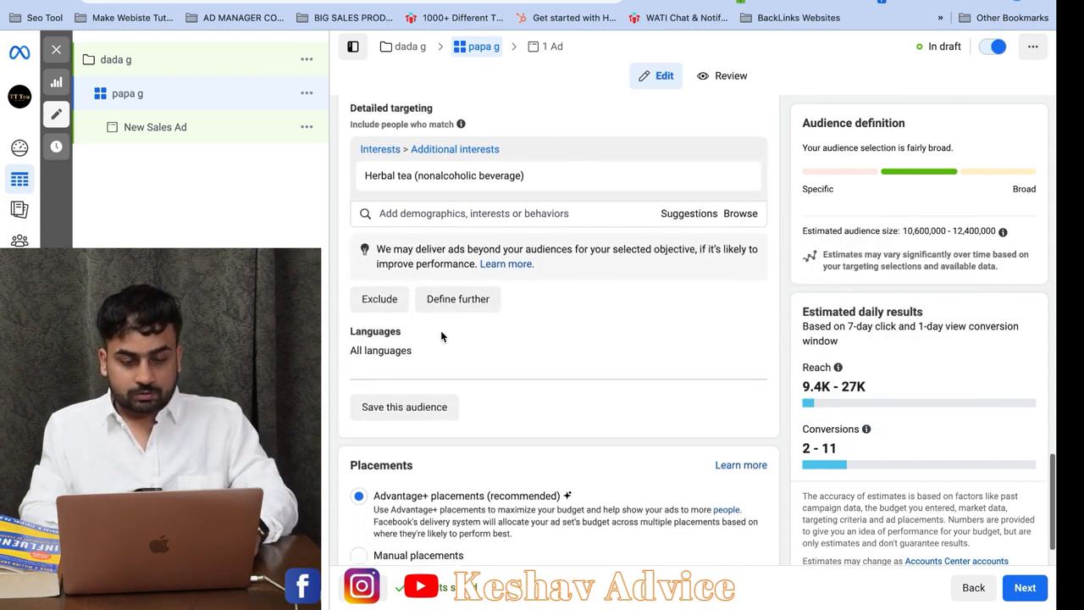
pyautogui.scroll(3, 440, 336)
pyautogui.scroll(-3, 440, 336)
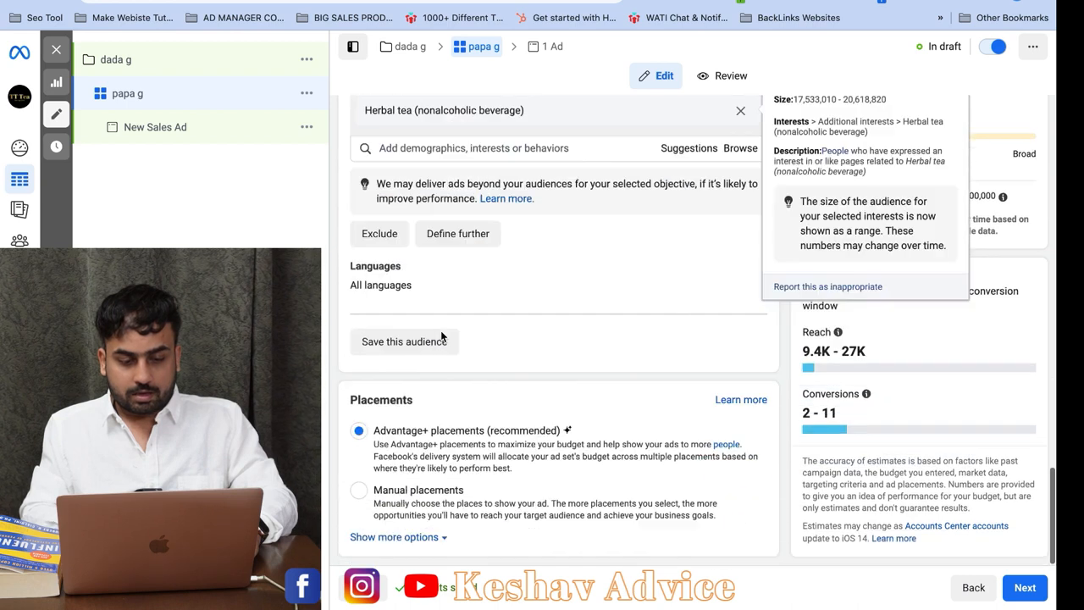
pyautogui.scroll(5, 440, 336)
pyautogui.scroll(3, 453, 245)
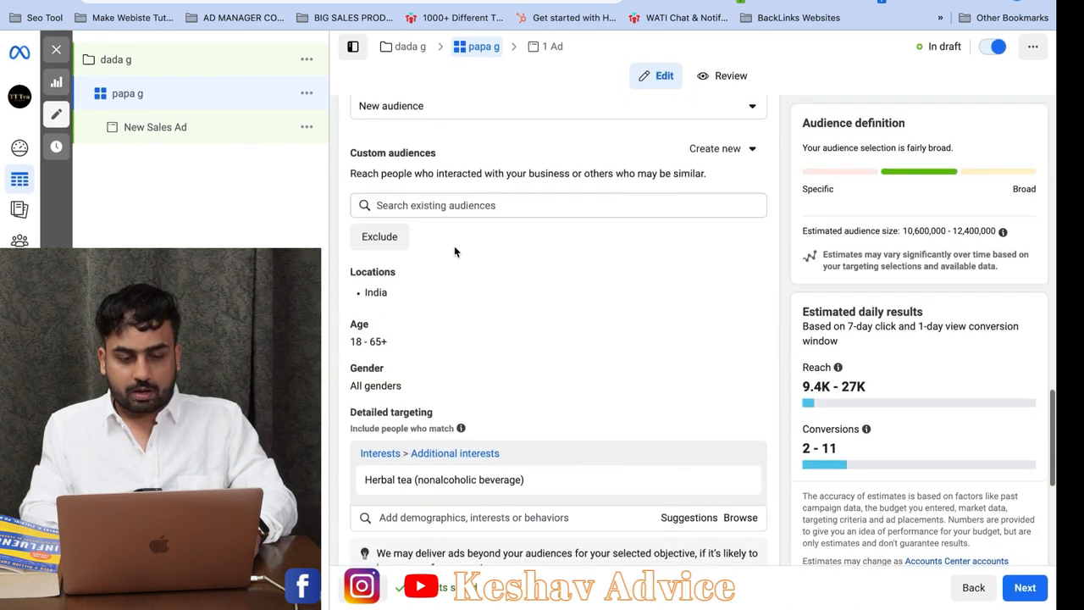
pyautogui.scroll(-4, 438, 212)
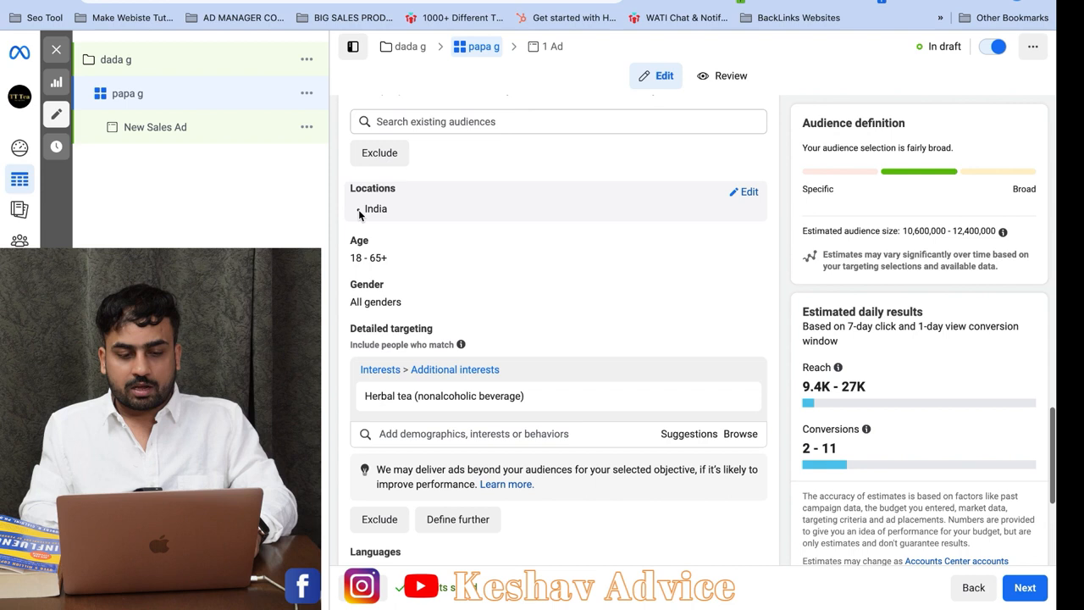
pyautogui.scroll(-2, 470, 210)
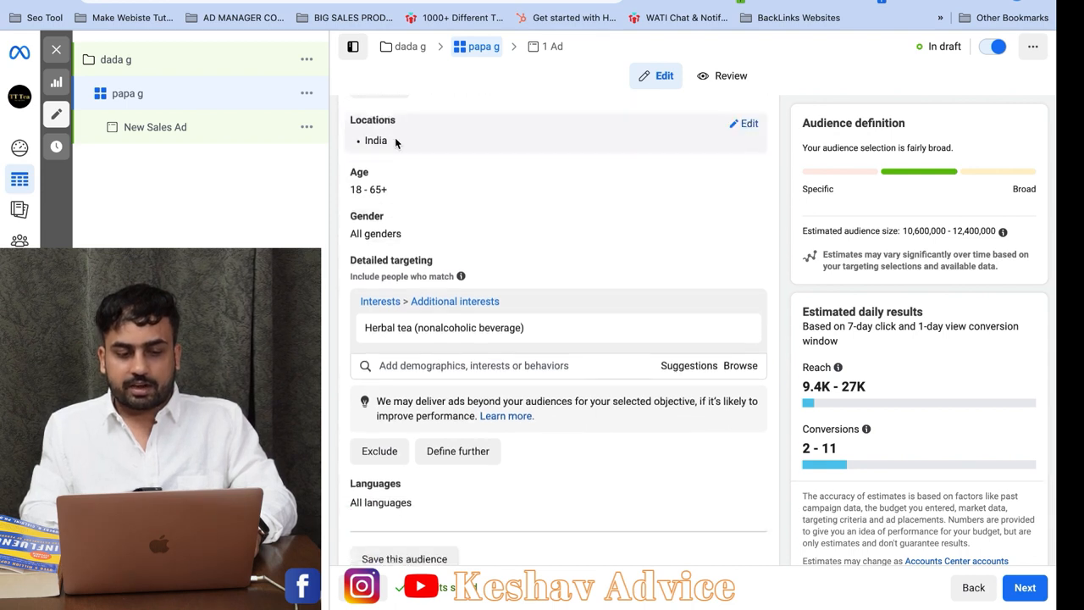
pyautogui.scroll(1, 407, 150)
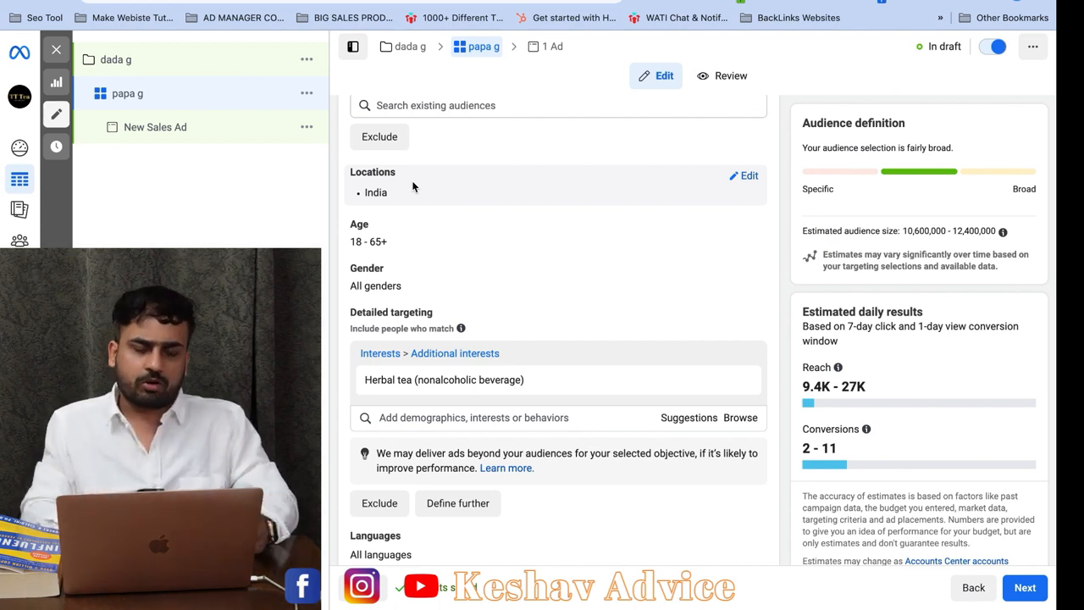
pyautogui.scroll(-4, 397, 287)
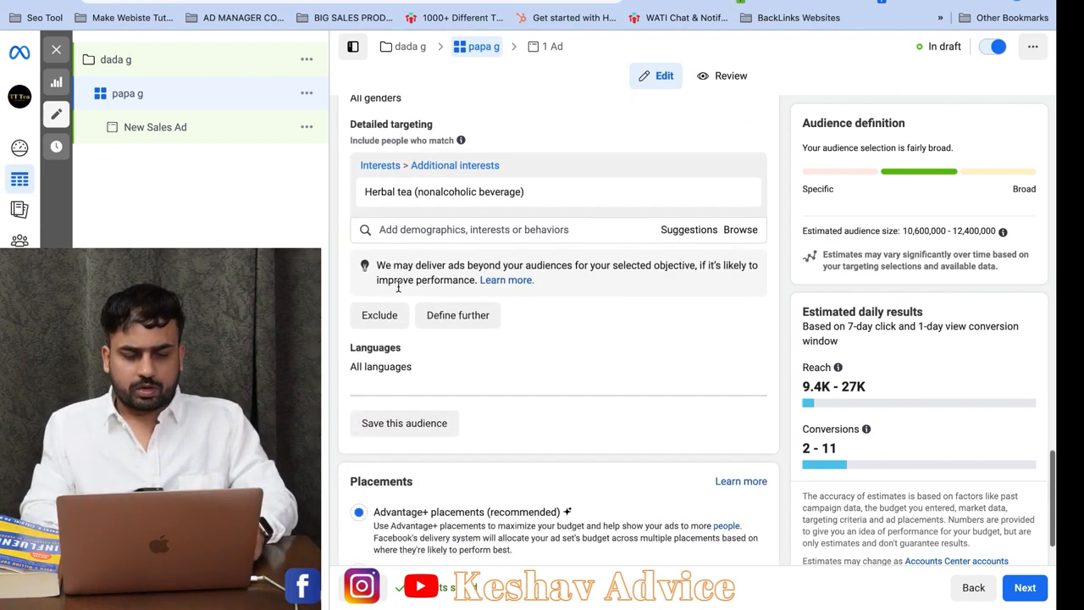
pyautogui.scroll(5, 397, 287)
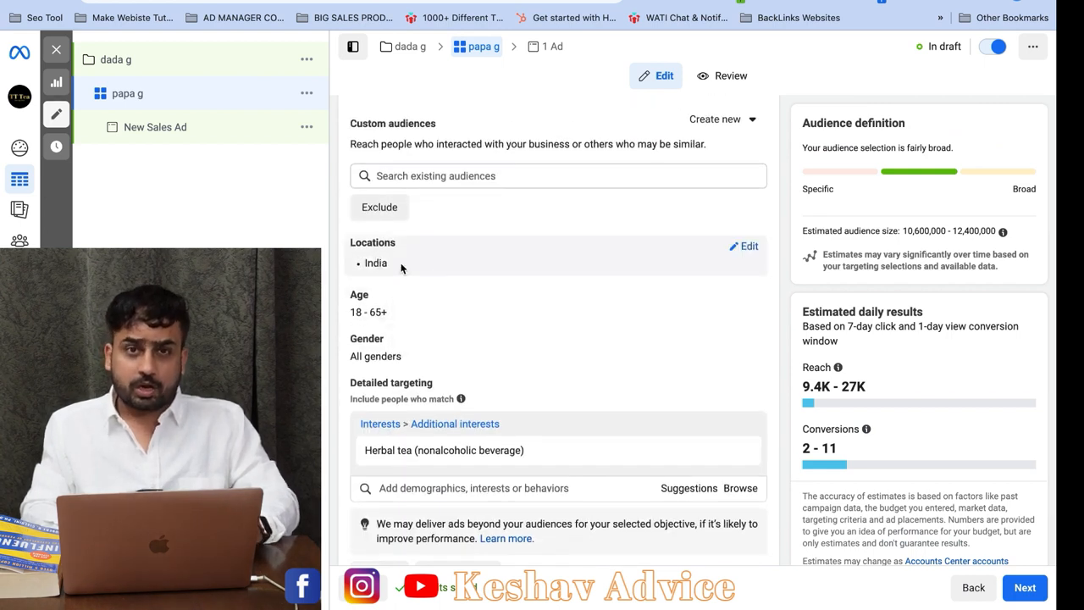
pyautogui.scroll(-3, 401, 268)
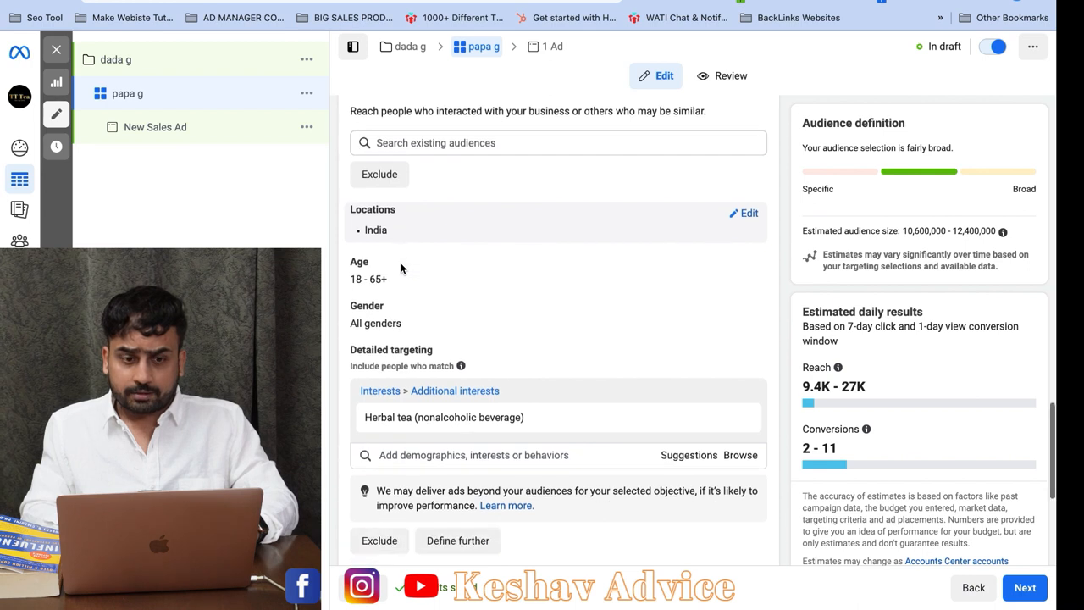
pyautogui.scroll(-1, 401, 268)
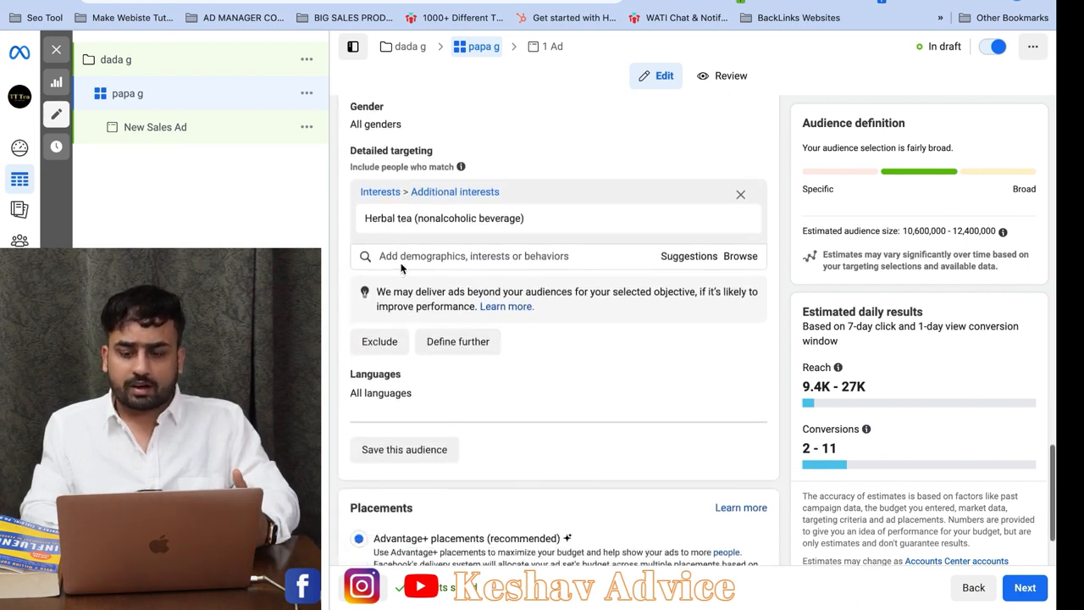
pyautogui.moveTo(862, 487)
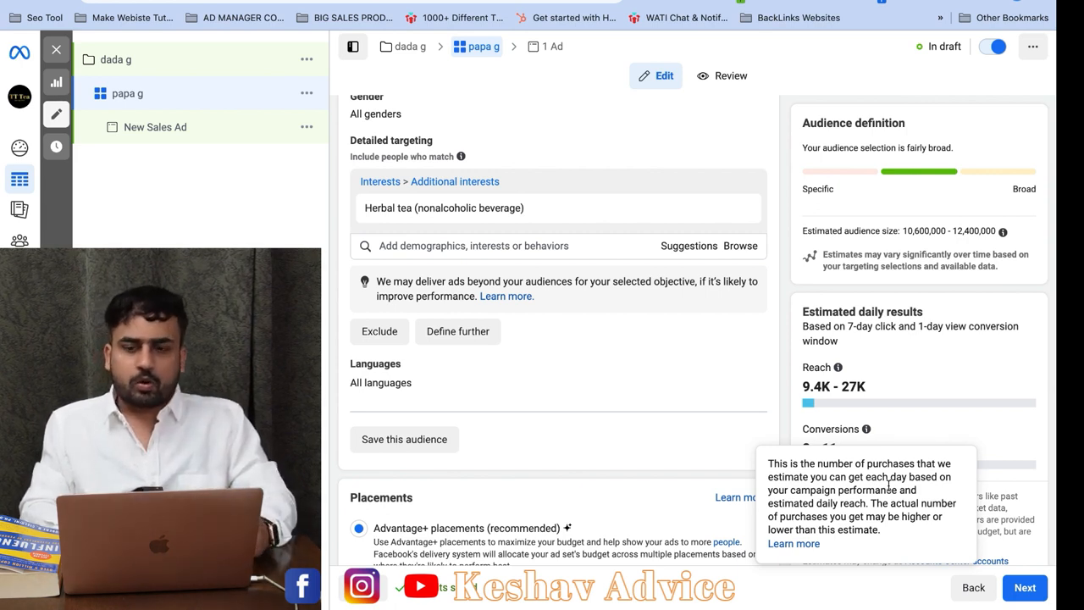
pyautogui.scroll(-2, 909, 371)
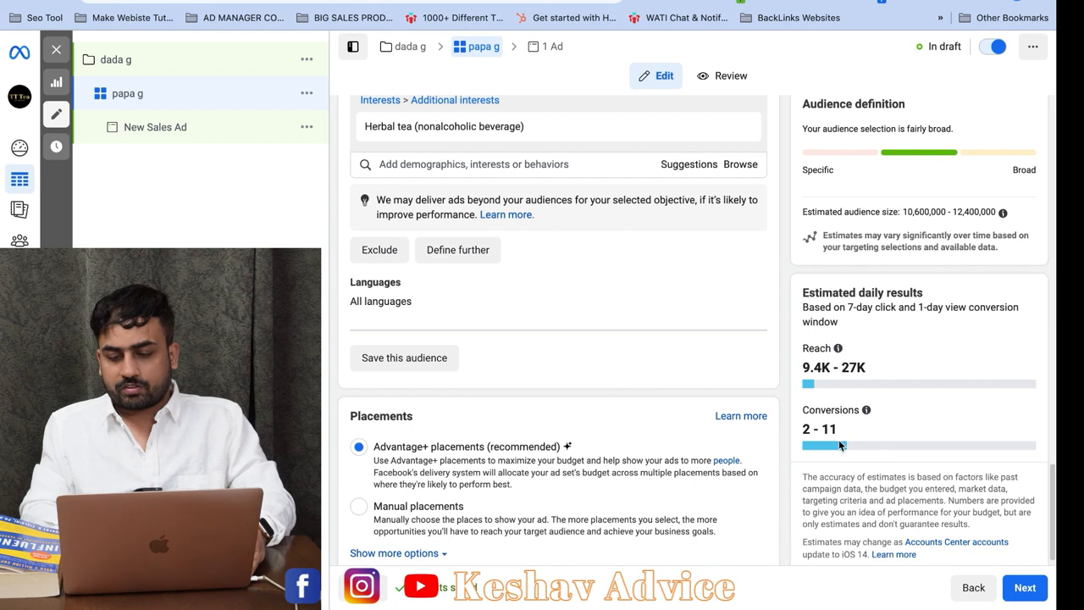
pyautogui.moveTo(828, 368)
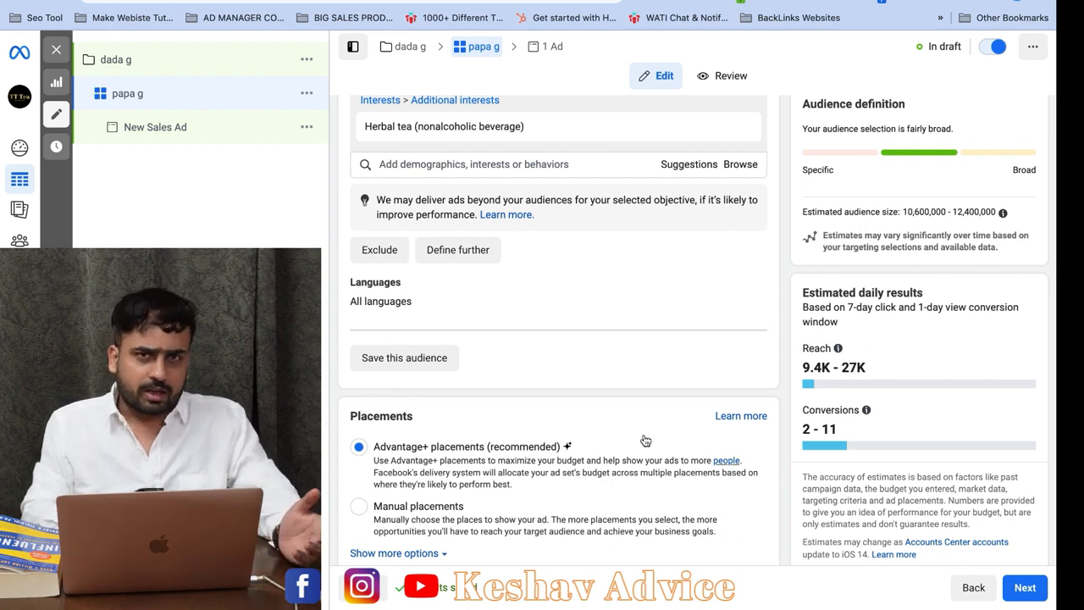
pyautogui.scroll(-1, 642, 432)
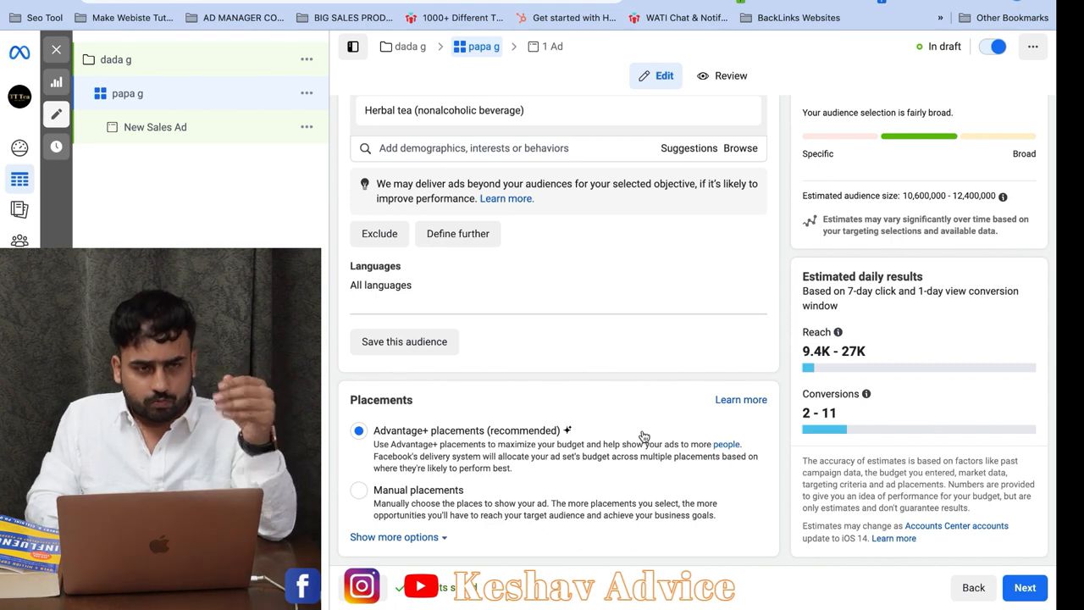
# Step: Open the dada g campaign and review its objective, catalog, A/B test and Advantage campaign budget settings
pyautogui.click(109, 66)
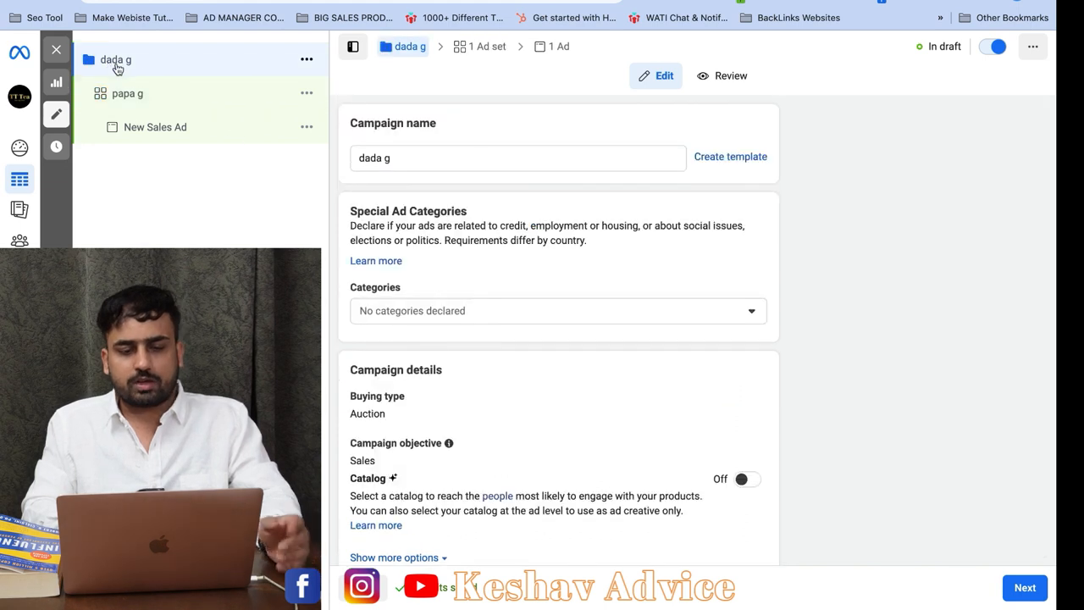
pyautogui.scroll(-3, 552, 453)
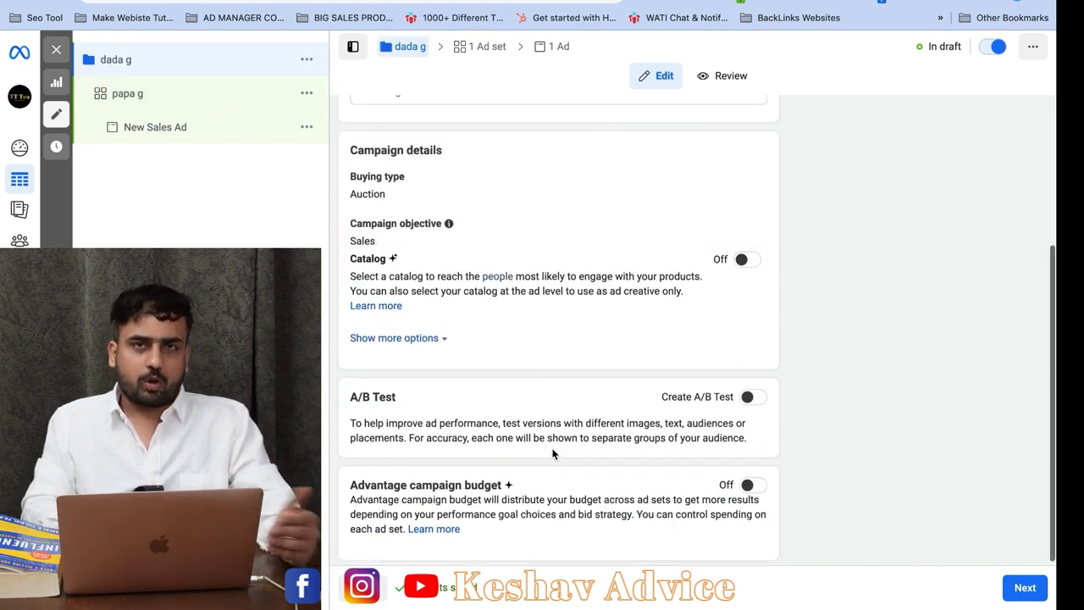
pyautogui.scroll(-1, 552, 453)
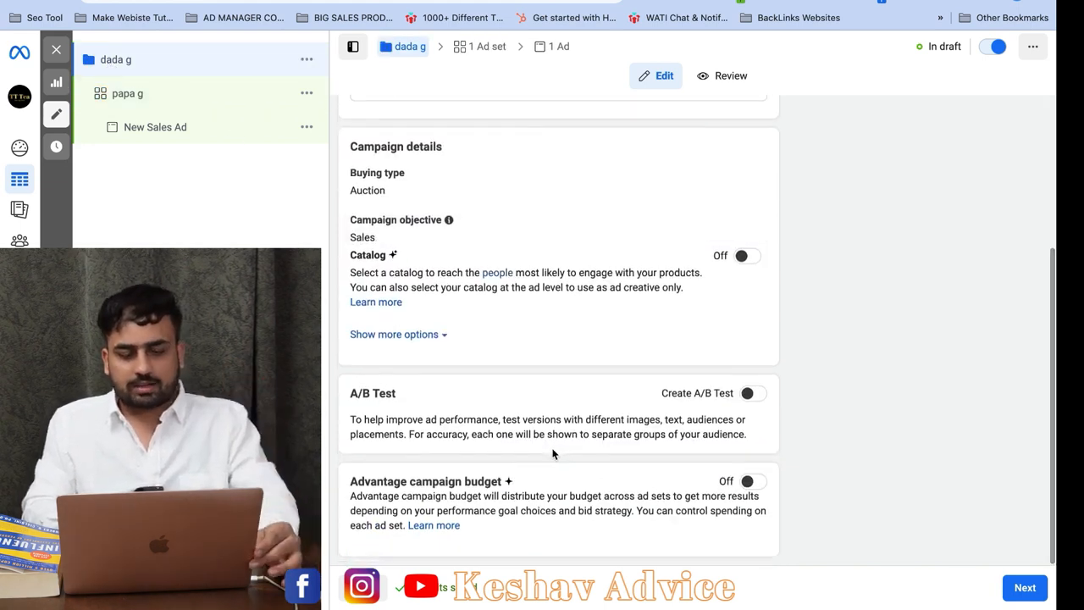
pyautogui.scroll(3, 552, 454)
pyautogui.scroll(-3, 553, 454)
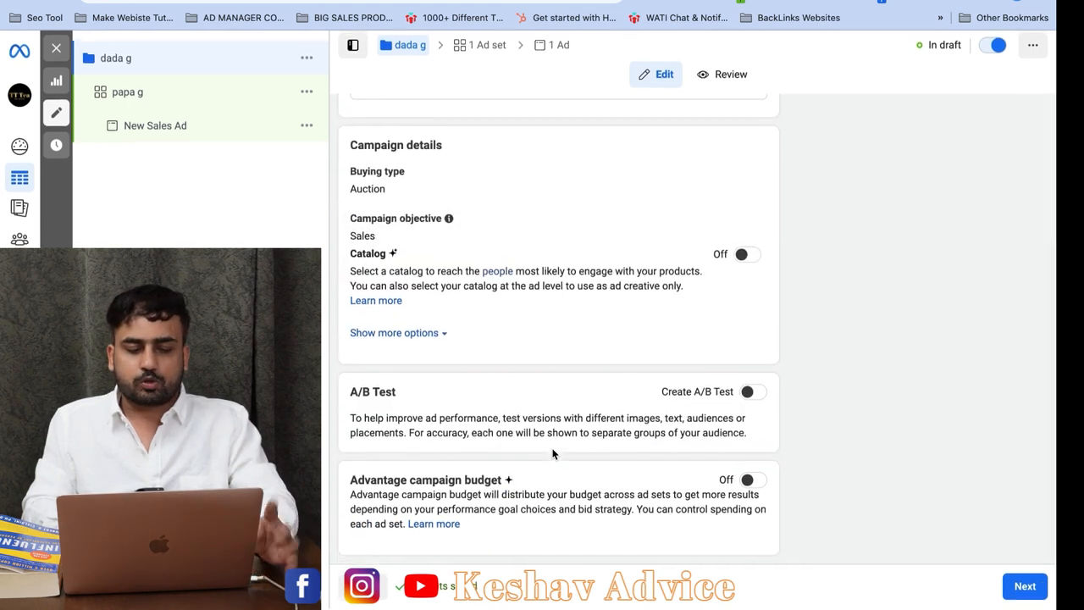
pyautogui.scroll(3, 552, 453)
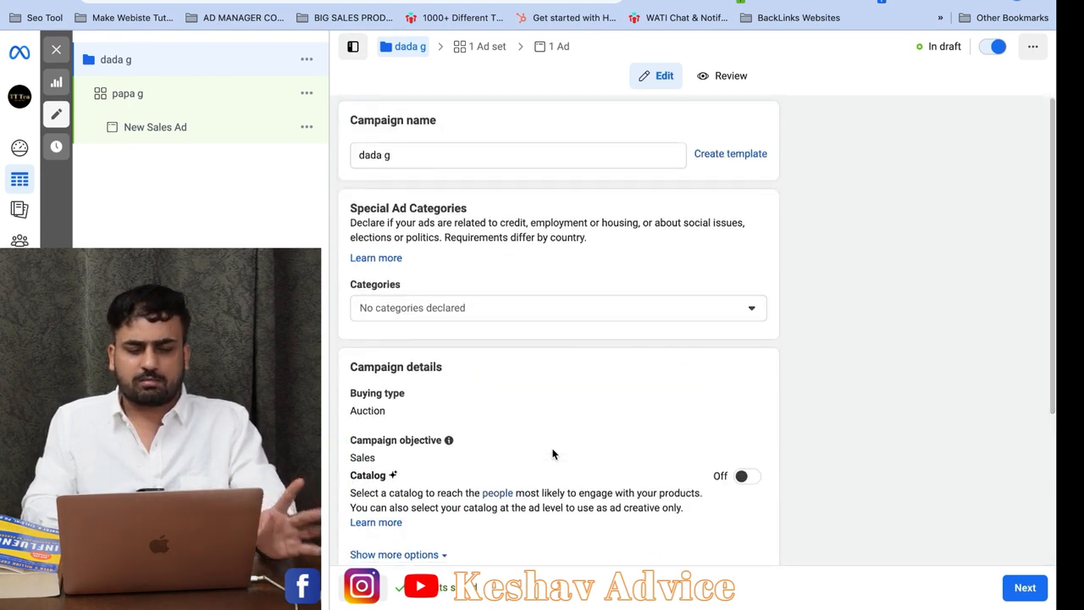
pyautogui.scroll(-3, 553, 453)
pyautogui.scroll(3, 615, 385)
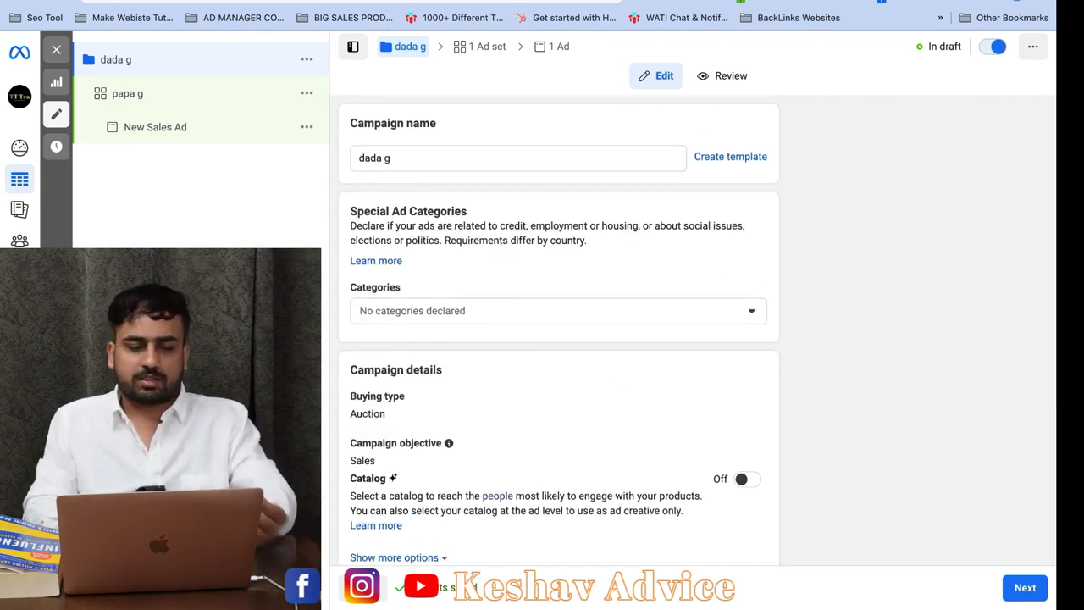
# Step: Return to the papa g ad set and review its performance goal, conversion event, budget, schedule and audience settings
pyautogui.click(1027, 588)
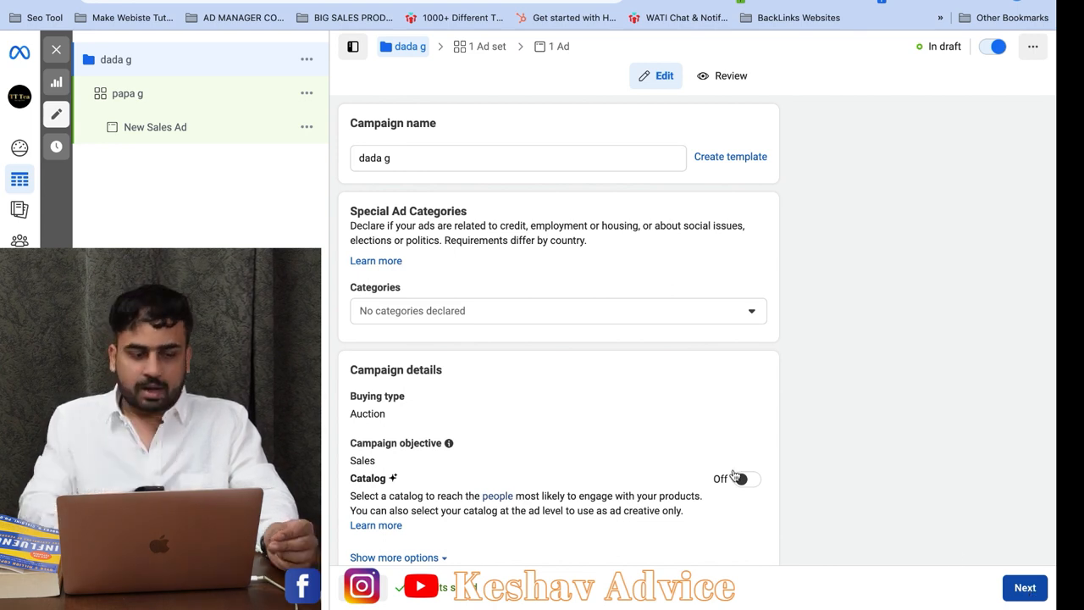
pyautogui.scroll(-4, 426, 314)
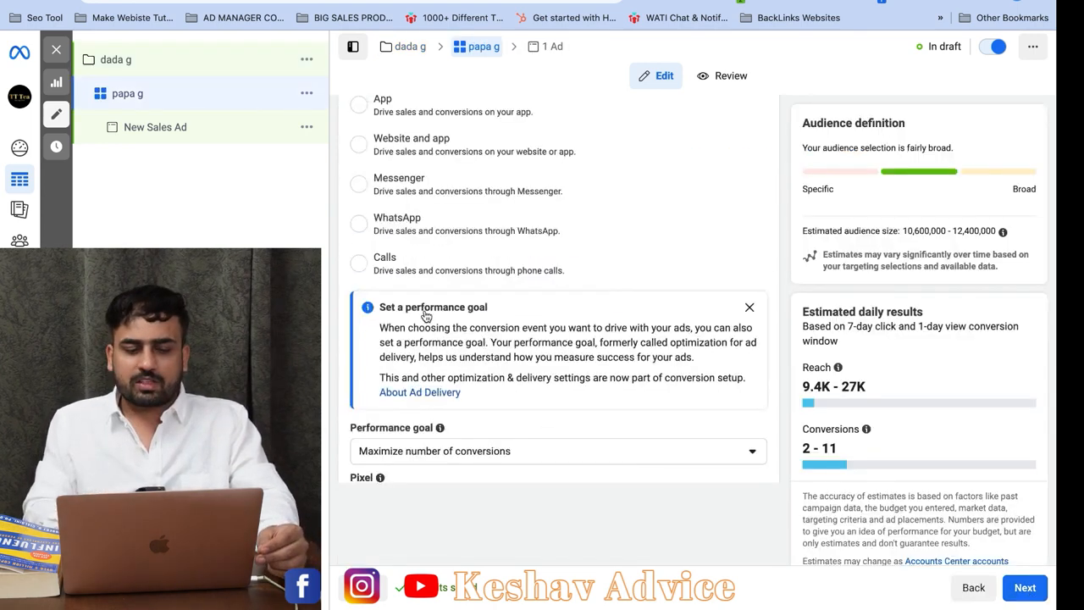
pyautogui.scroll(4, 426, 311)
pyautogui.scroll(-5, 426, 314)
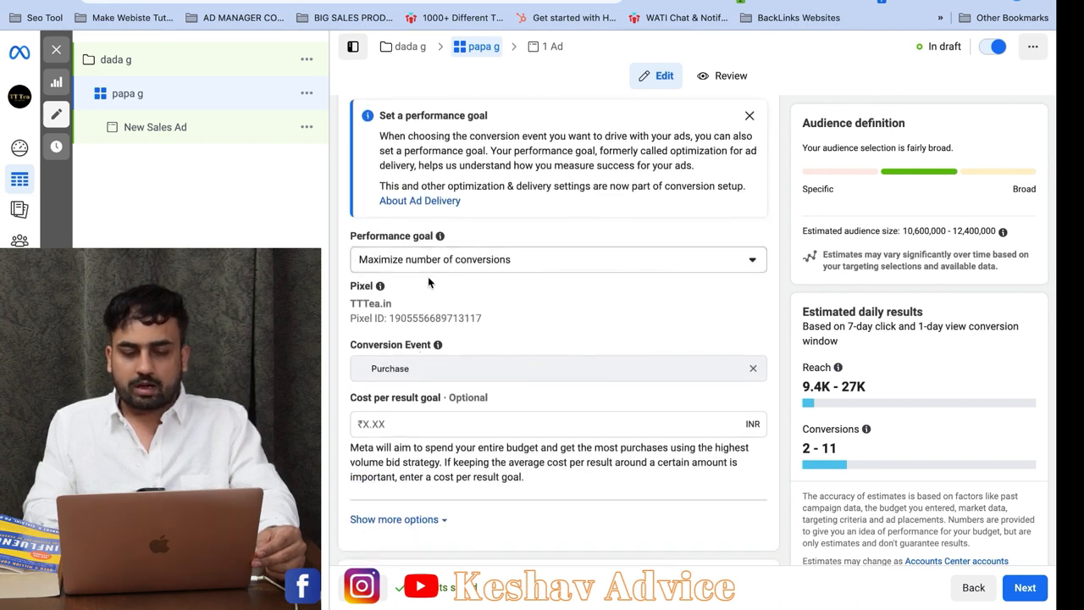
pyautogui.scroll(-1, 428, 276)
pyautogui.scroll(-2, 375, 262)
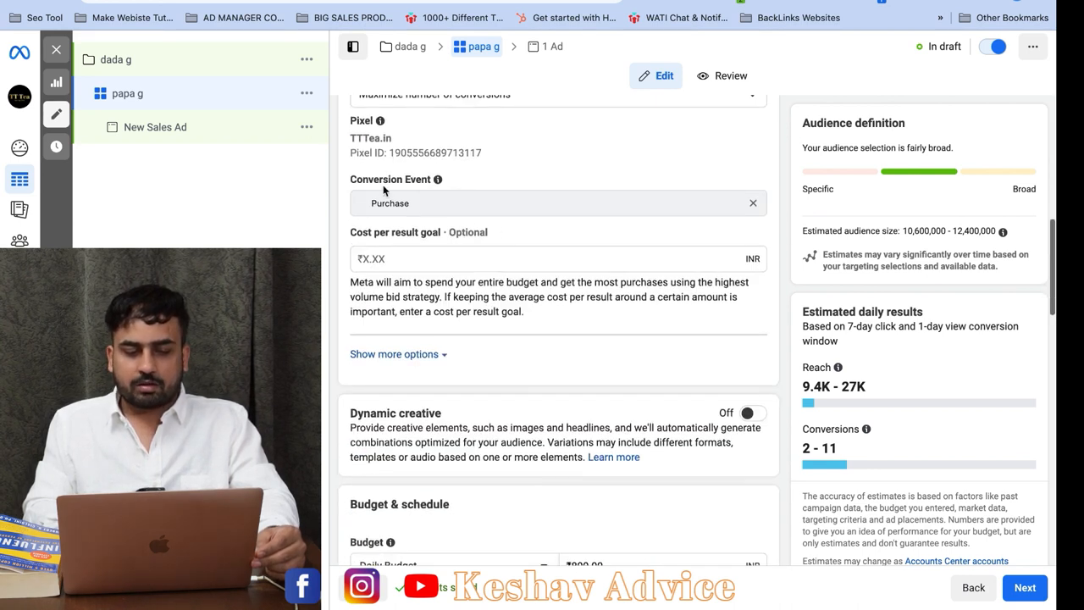
pyautogui.scroll(1, 461, 254)
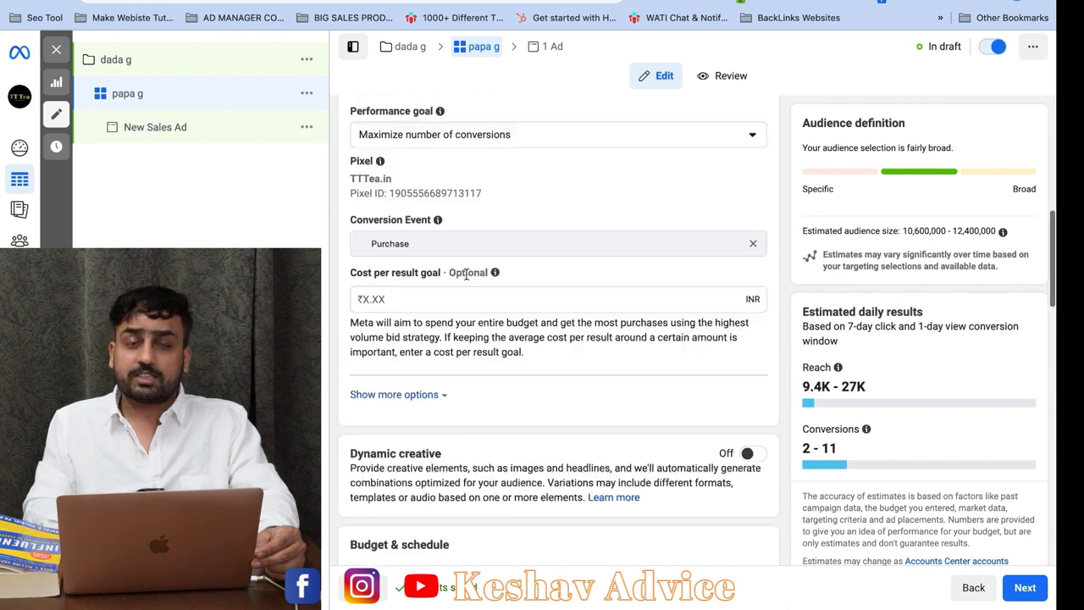
pyautogui.scroll(4, 465, 274)
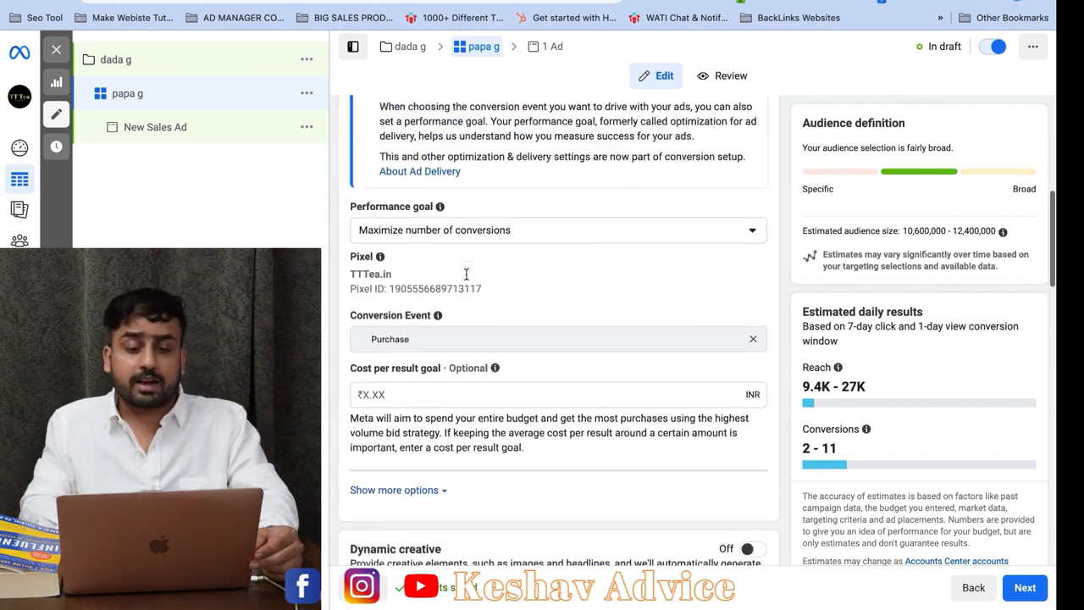
pyautogui.scroll(-1, 465, 274)
pyautogui.scroll(-6, 580, 273)
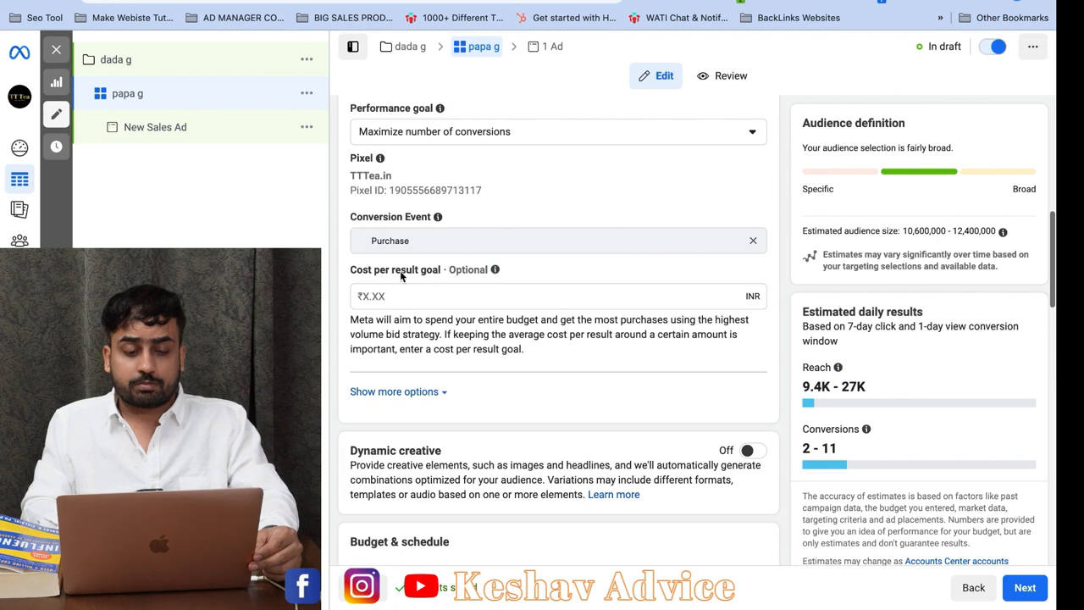
pyautogui.scroll(-6, 580, 274)
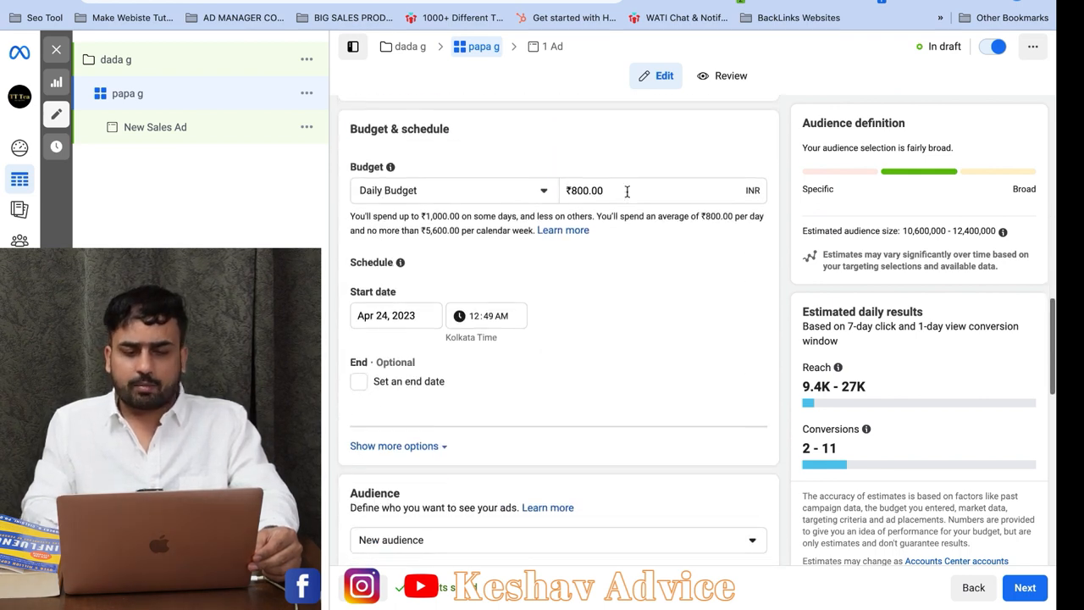
pyautogui.scroll(-10, 525, 437)
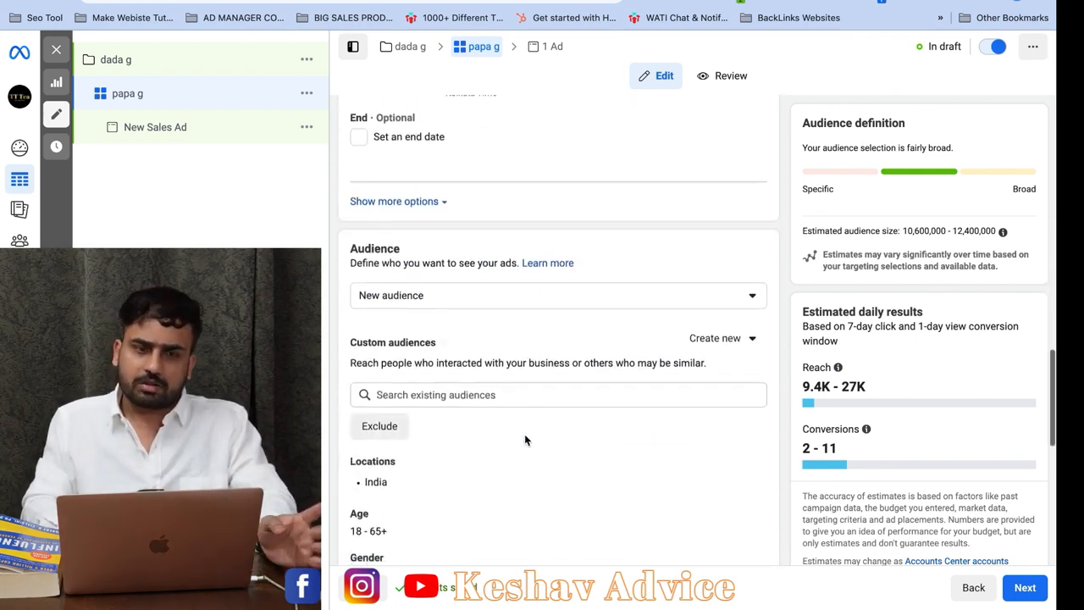
pyautogui.scroll(-1, 525, 439)
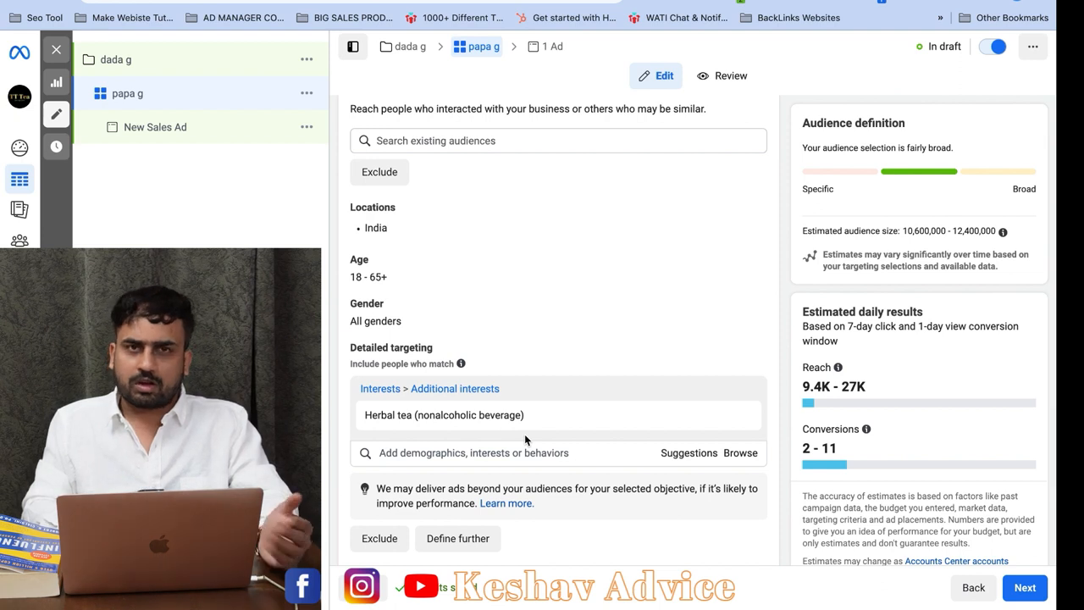
# Step: Review the papa g ad set's budget, schedule, audience, detailed targeting, languages and placement settings
pyautogui.scroll(-2, 524, 433)
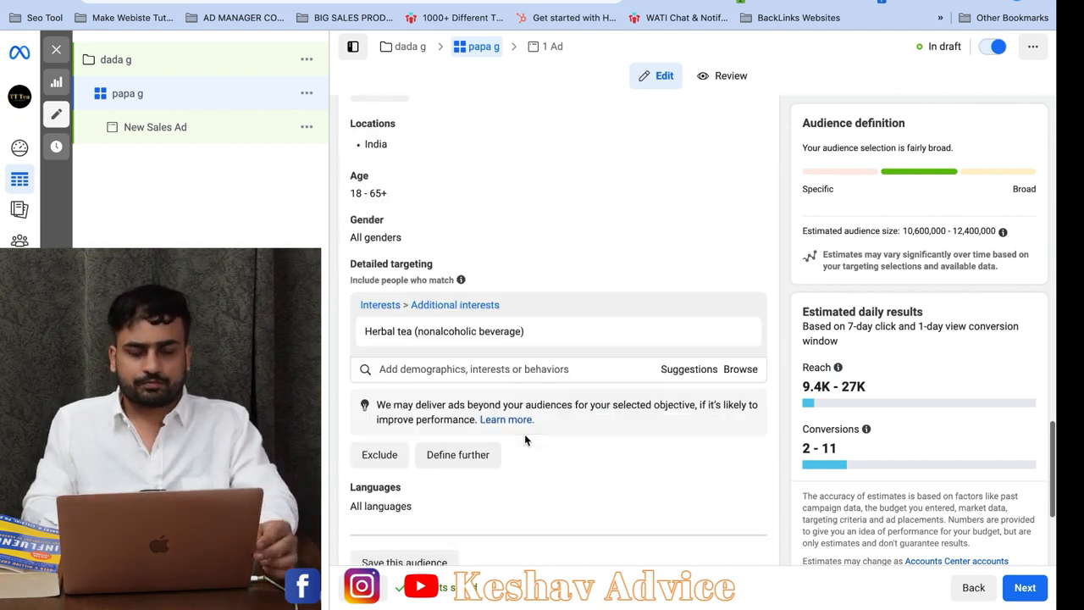
pyautogui.scroll(-1, 495, 398)
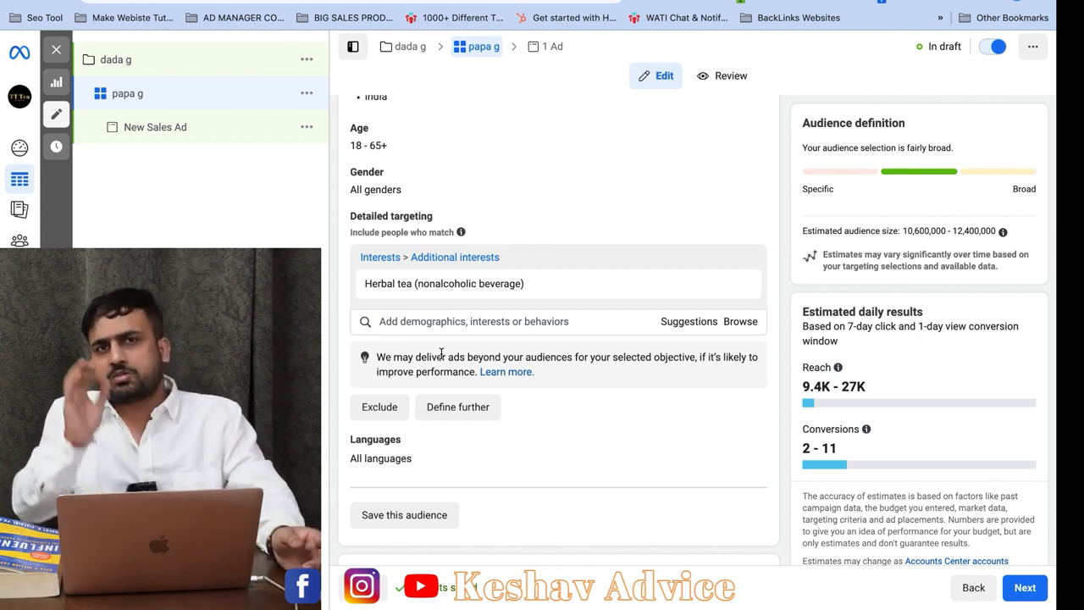
pyautogui.scroll(-2, 525, 322)
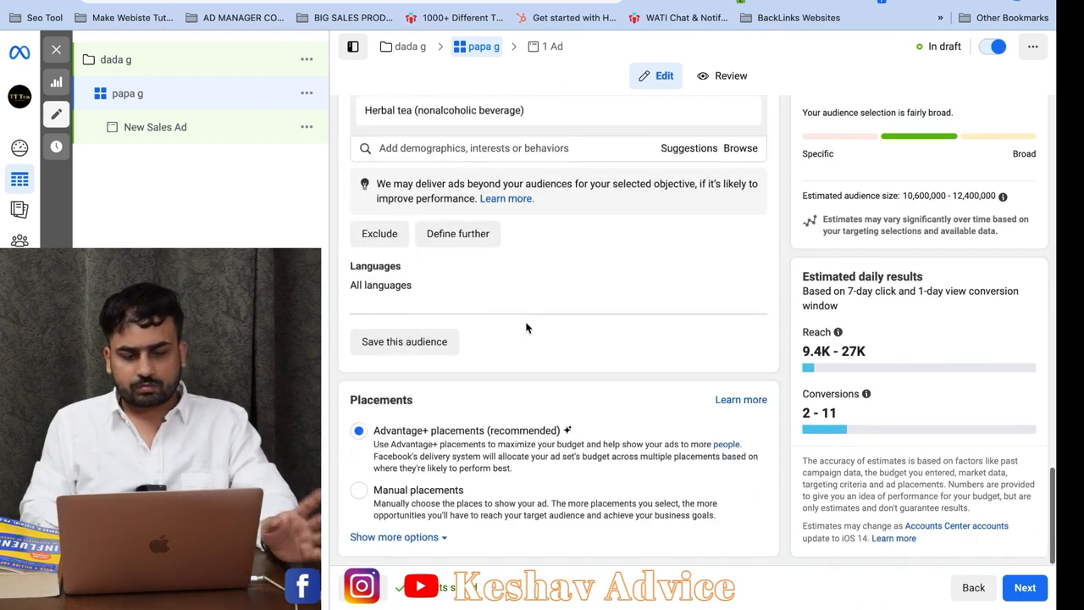
pyautogui.scroll(3, 528, 324)
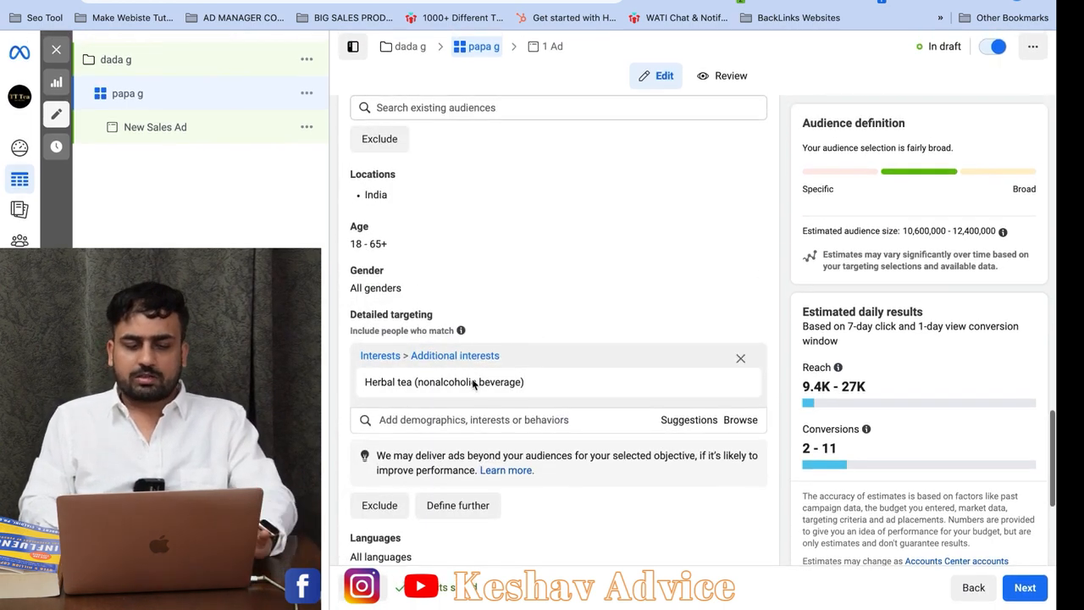
pyautogui.scroll(4, 487, 396)
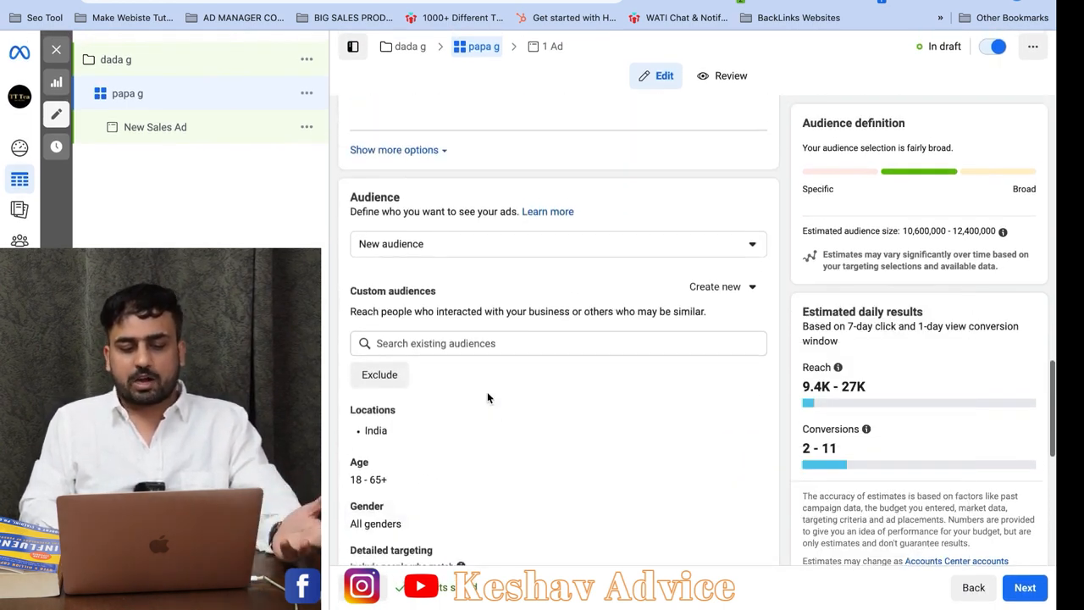
pyautogui.scroll(-6, 487, 392)
pyautogui.scroll(6, 487, 391)
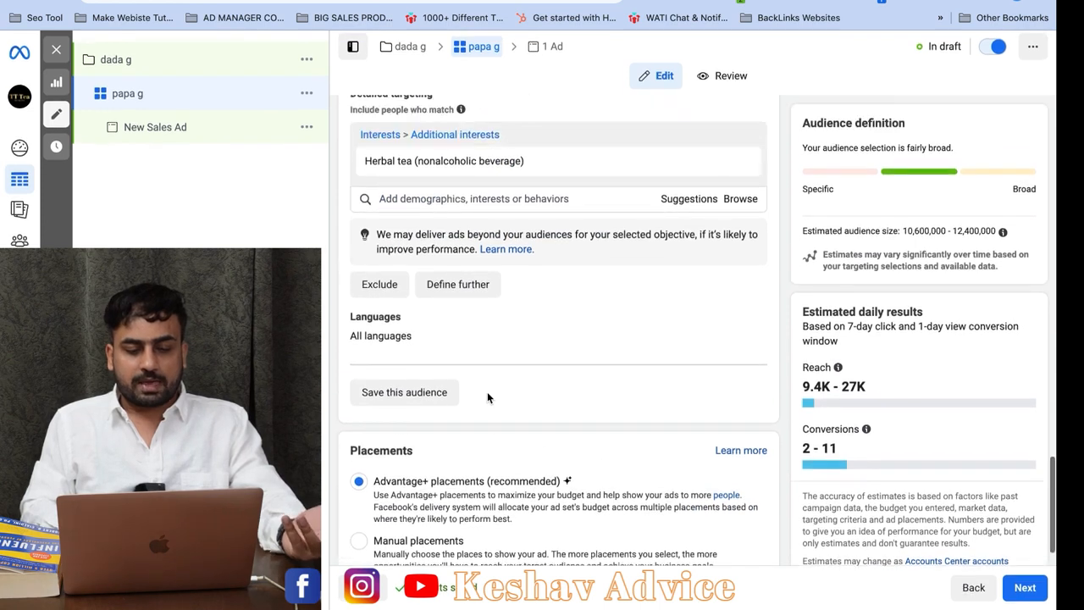
pyautogui.scroll(5, 486, 391)
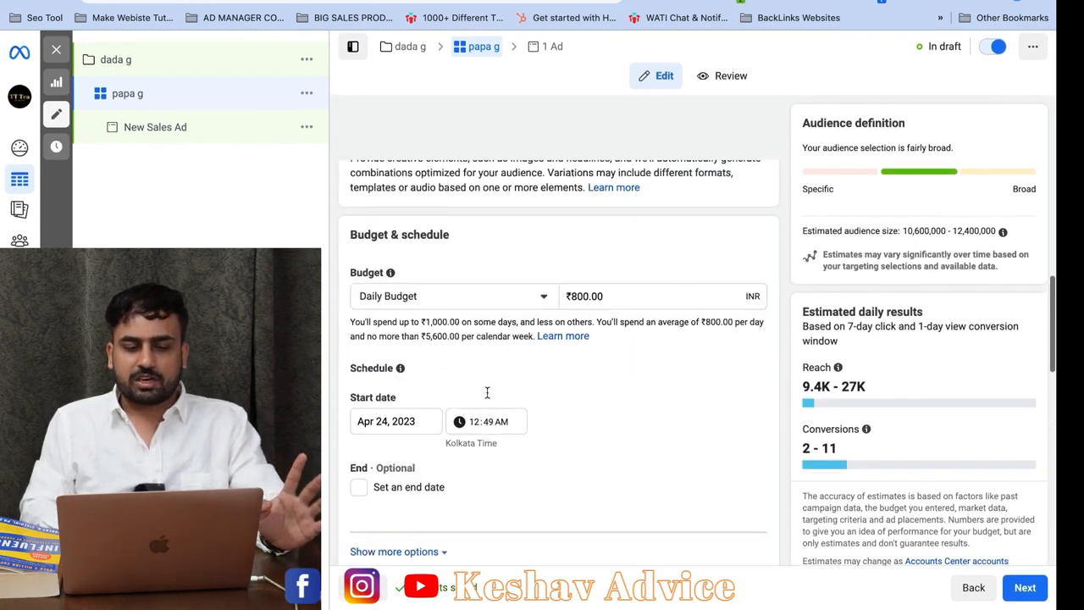
pyautogui.scroll(-5, 516, 330)
pyautogui.scroll(-6, 525, 322)
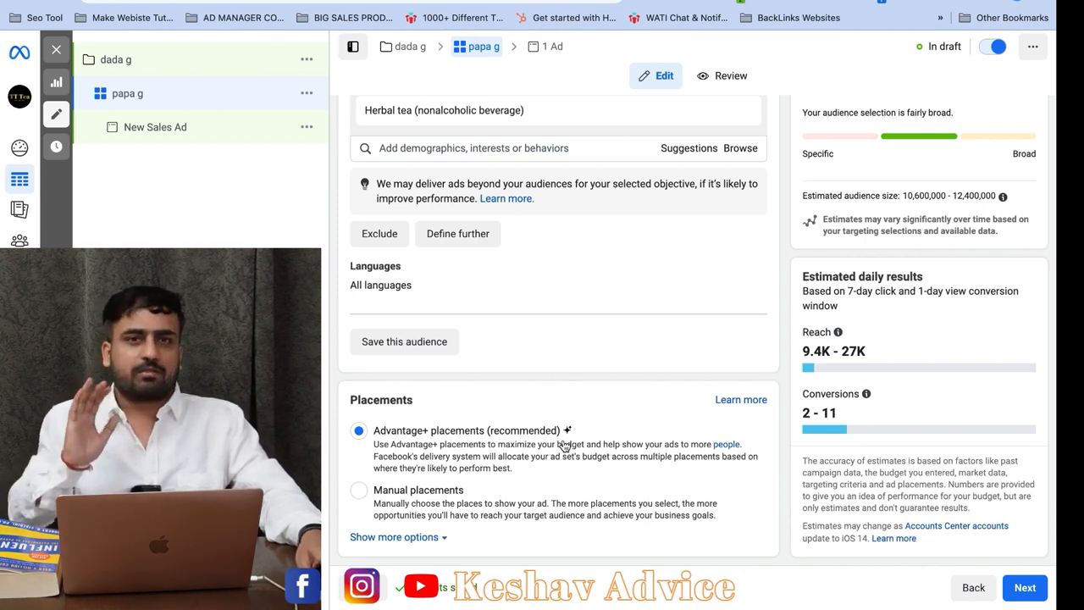
# Step: Proceed to the ad level and rename the new sales ad as beta
pyautogui.click(1031, 599)
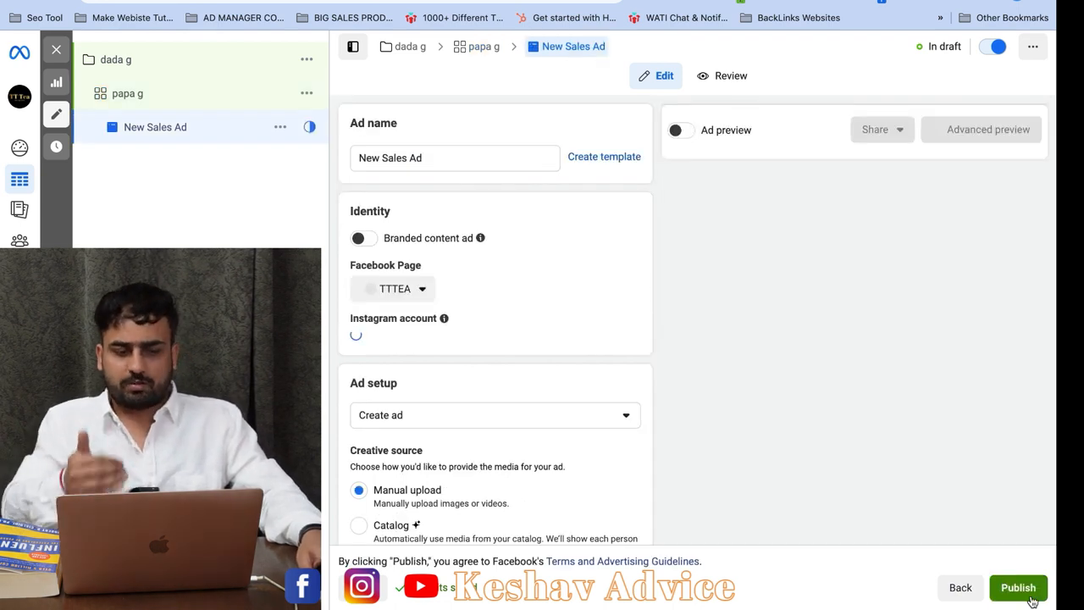
pyautogui.tripleClick(469, 152)
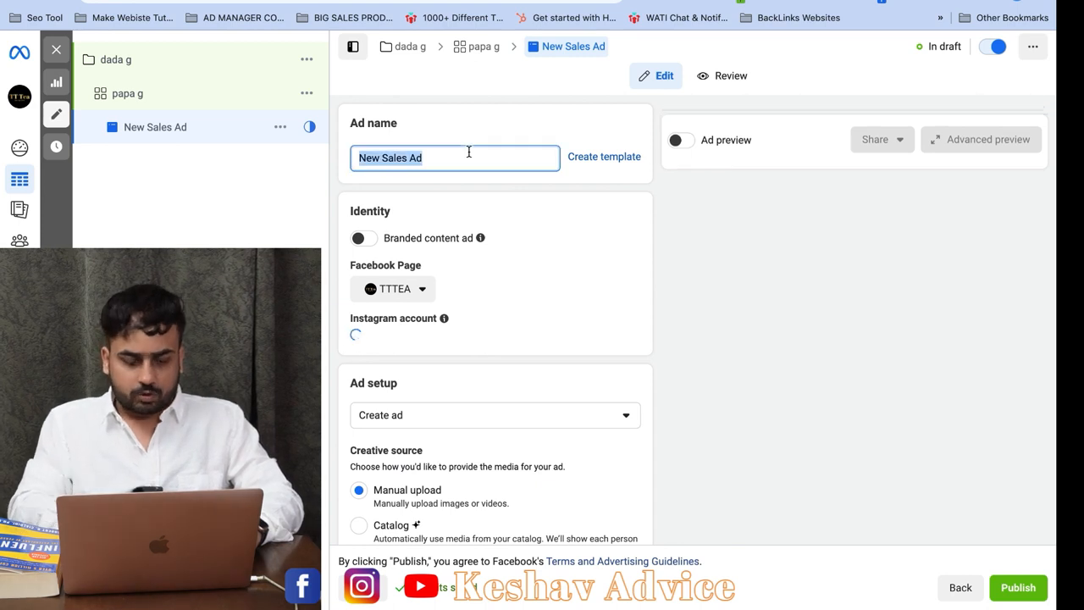
pyautogui.write('beta')
pyautogui.click(336, 208)
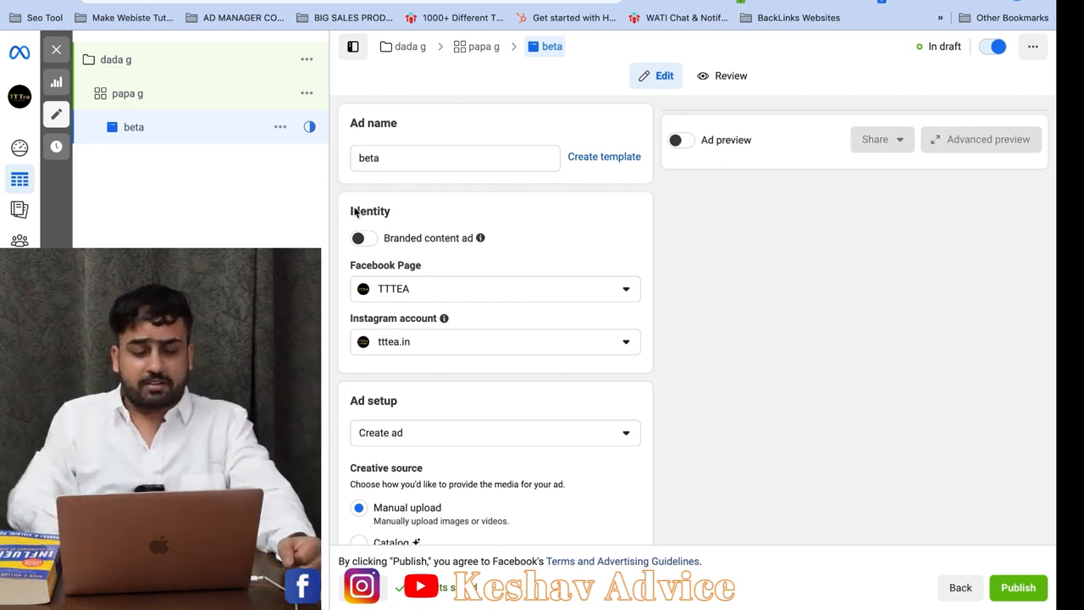
# Step: Examine the beta ad's identity, creative source, format, multi-advertiser and ad creative settings
pyautogui.scroll(-3, 506, 455)
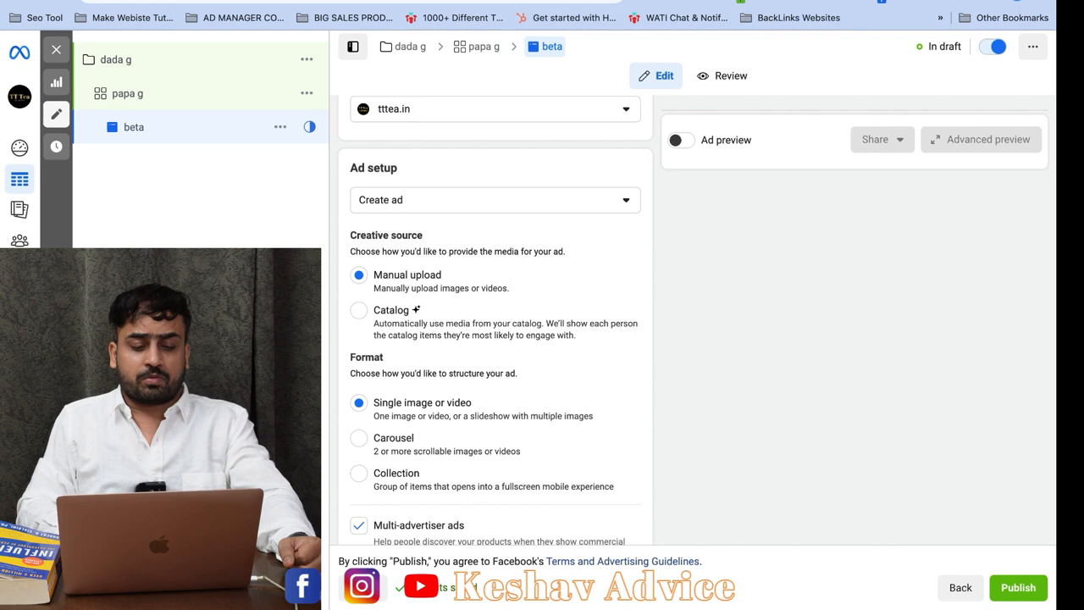
pyautogui.scroll(-3, 453, 409)
pyautogui.scroll(5, 453, 409)
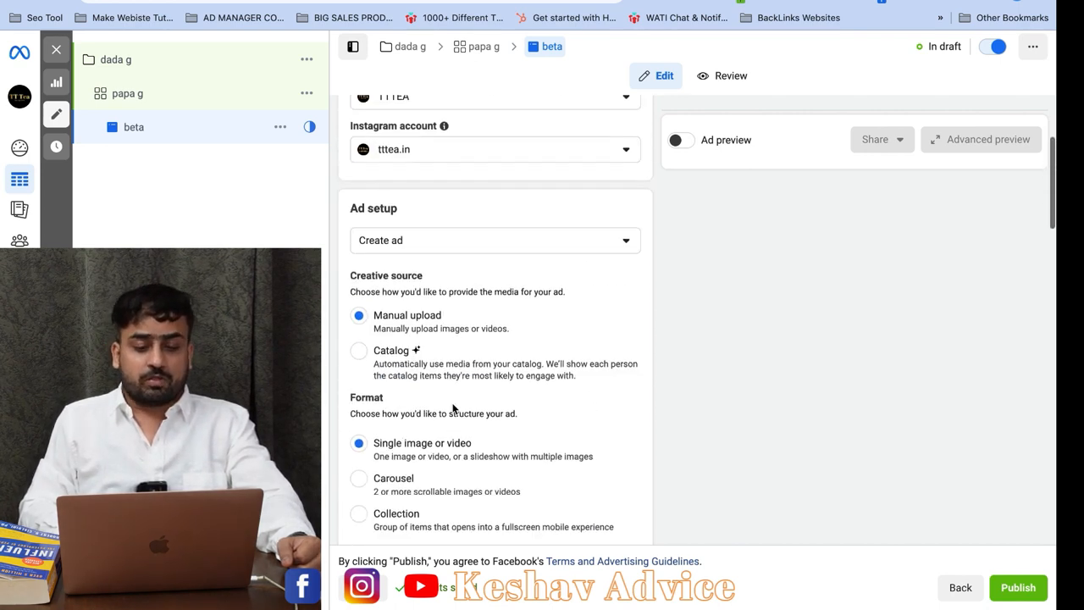
pyautogui.scroll(-6, 453, 409)
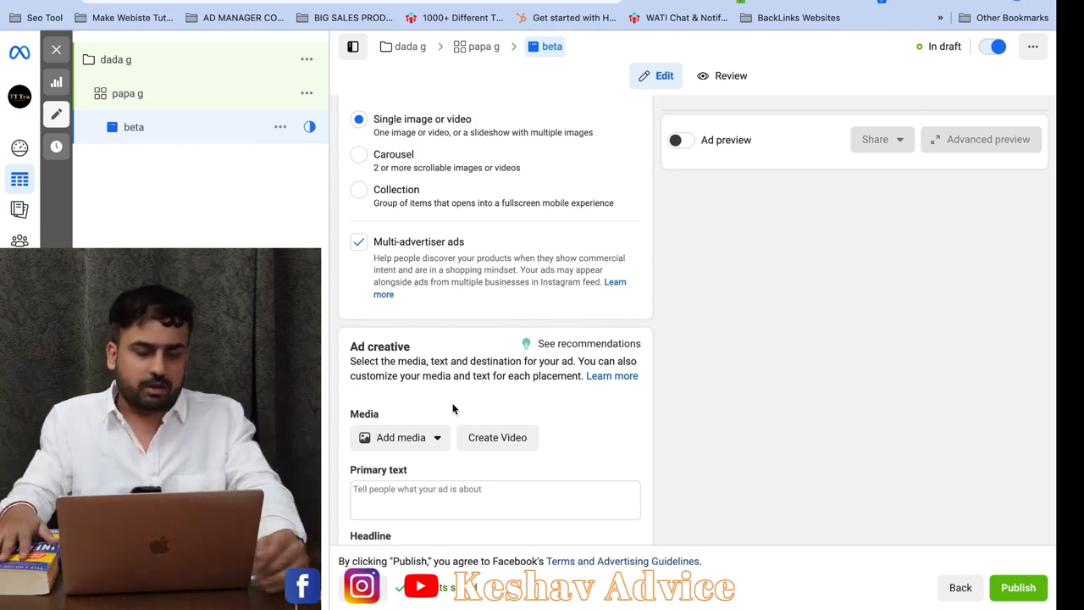
pyautogui.scroll(-5, 452, 409)
pyautogui.scroll(2, 453, 404)
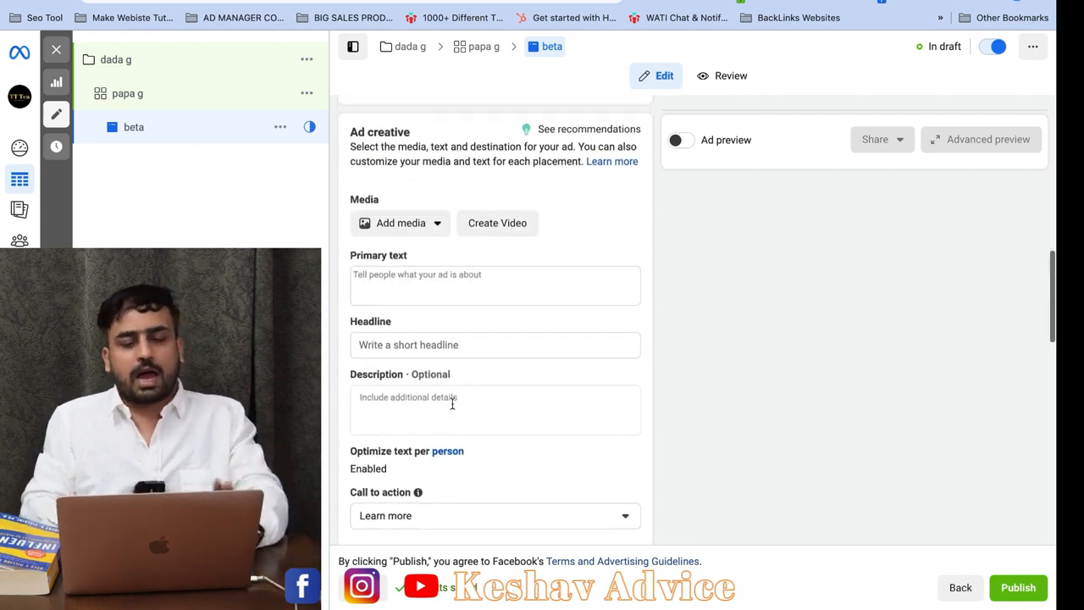
pyautogui.click(453, 404)
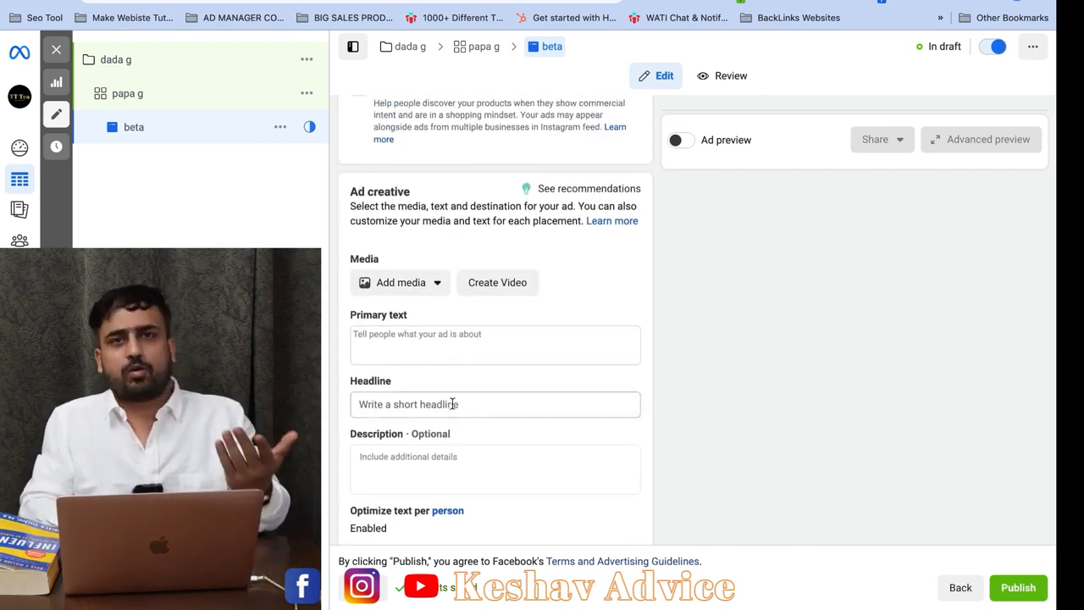
pyautogui.scroll(-2, 452, 404)
pyautogui.scroll(3, 452, 409)
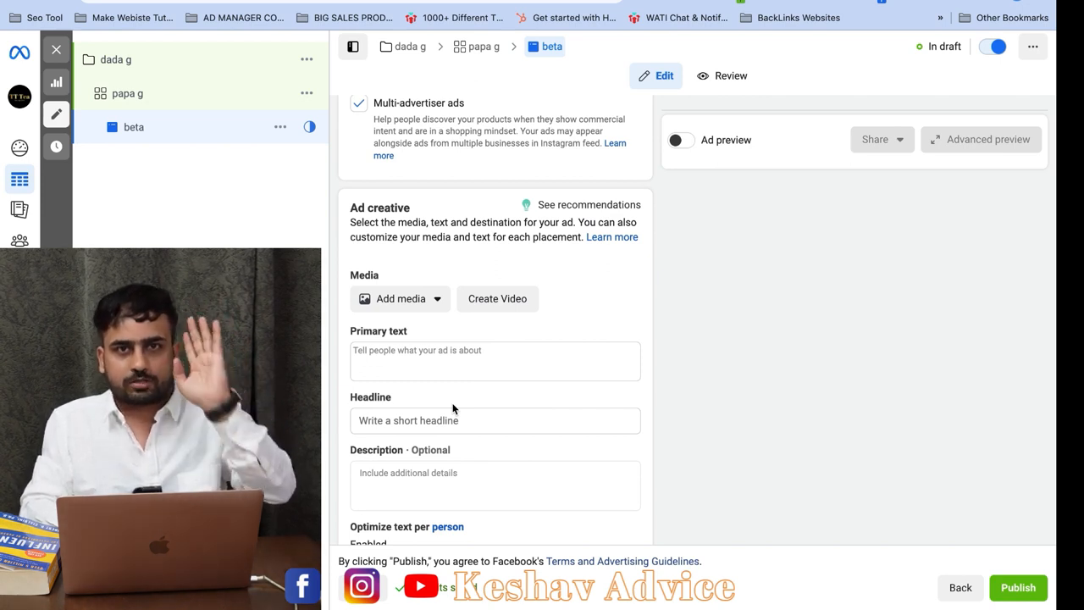
# Step: Add the 1080 × 1920 account video of the man in a purple shirt behind the tea tins, and continue to cropping
pyautogui.click(412, 300)
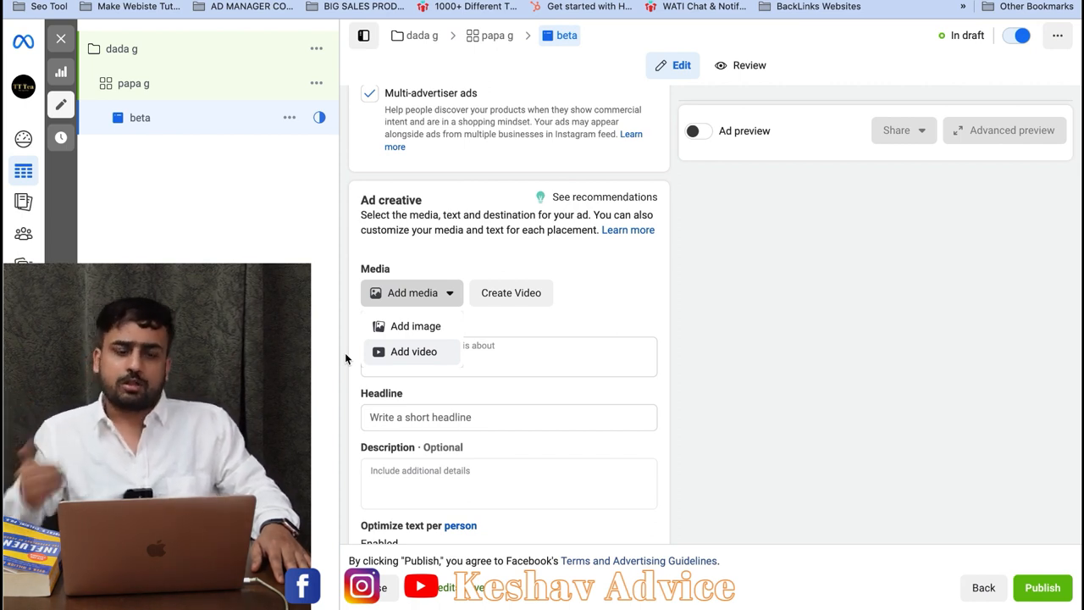
pyautogui.click(429, 353)
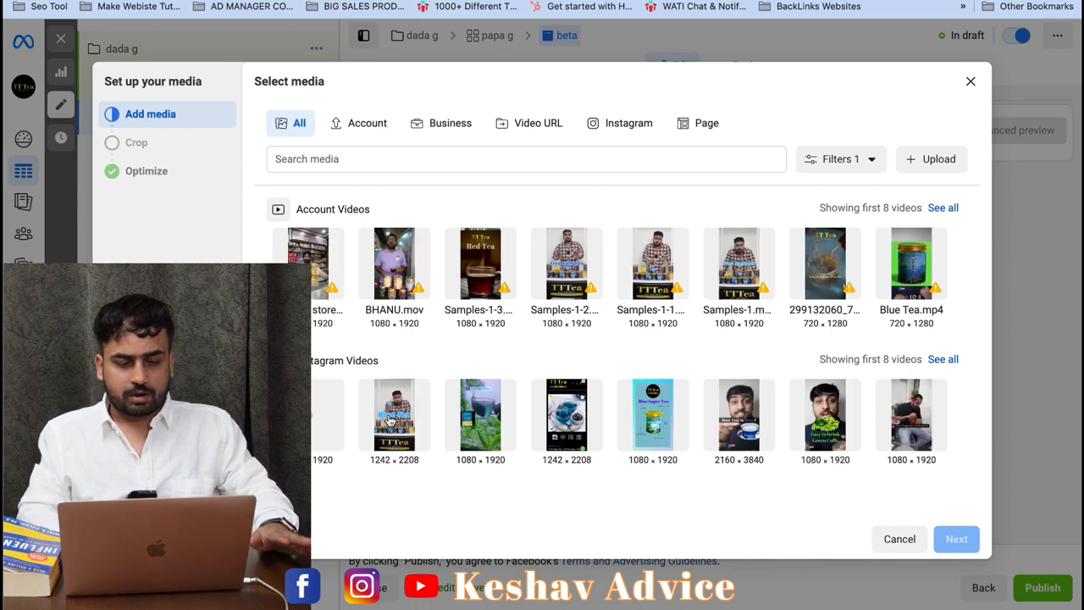
pyautogui.click(395, 272)
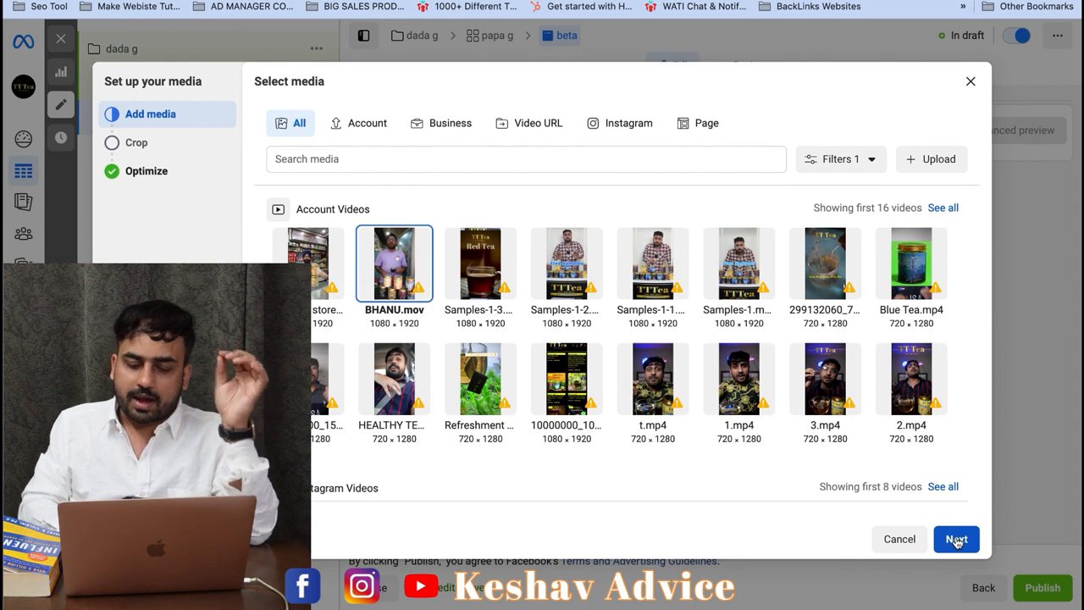
pyautogui.click(956, 540)
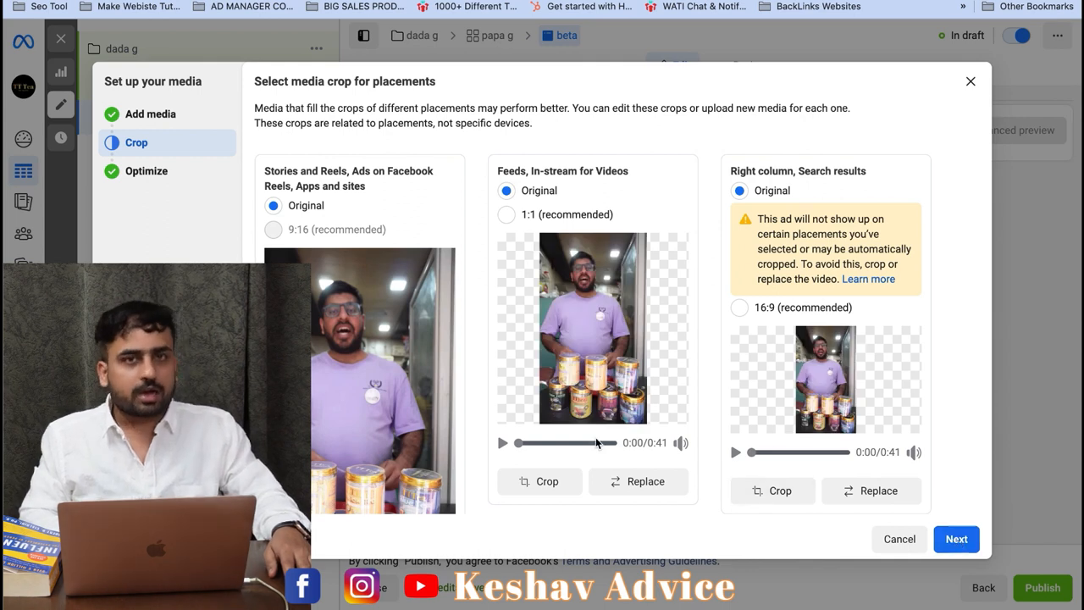
# Step: Examine the video's crops for each placement group and play the previews for Feeds and for Stories and Reels
pyautogui.scroll(-2, 596, 437)
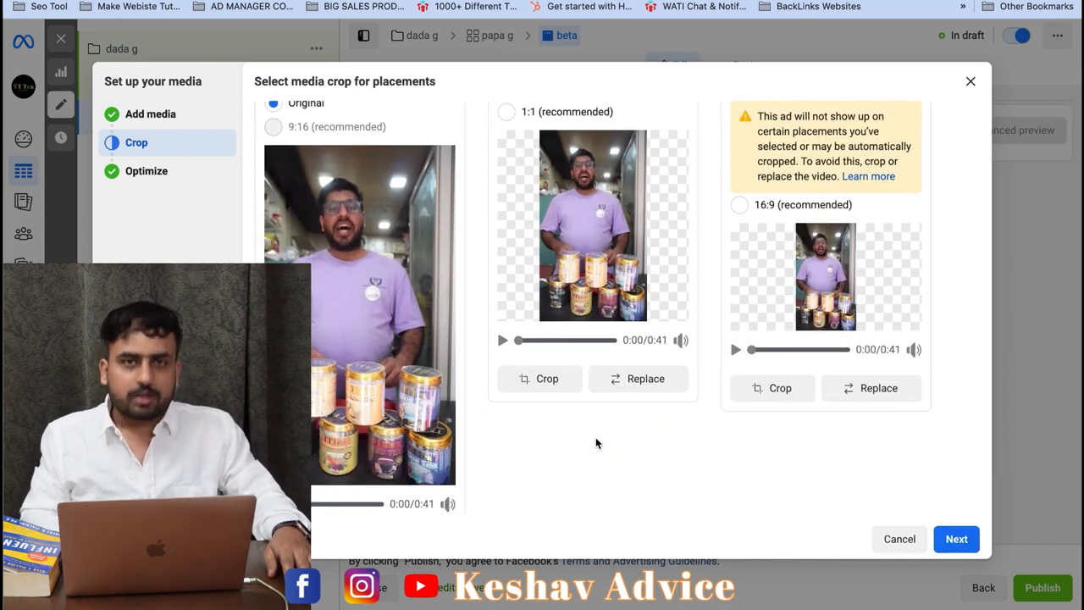
pyautogui.scroll(2, 596, 440)
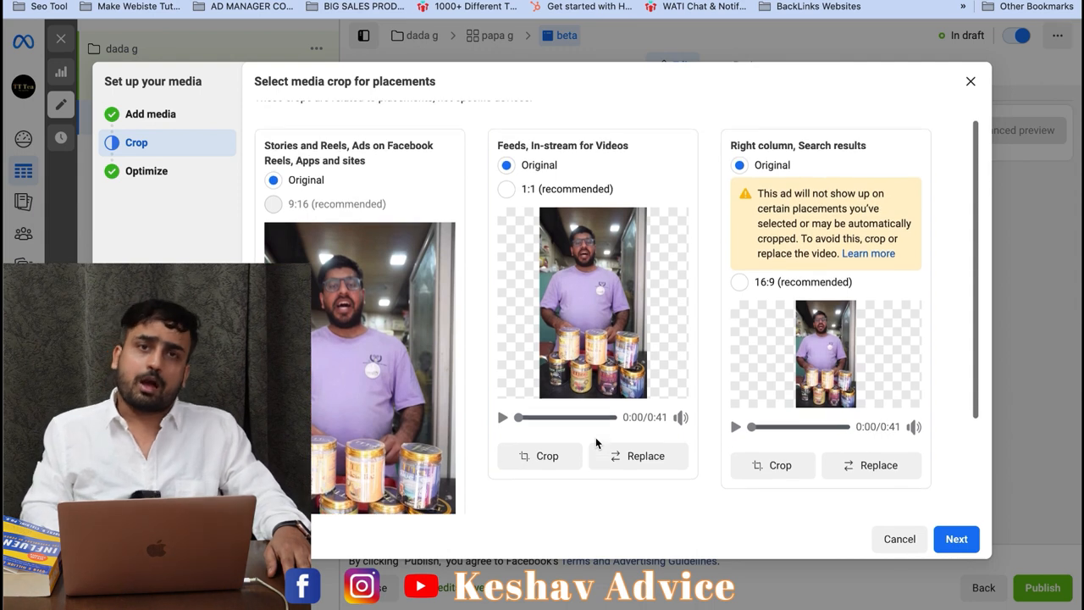
pyautogui.scroll(-2, 596, 440)
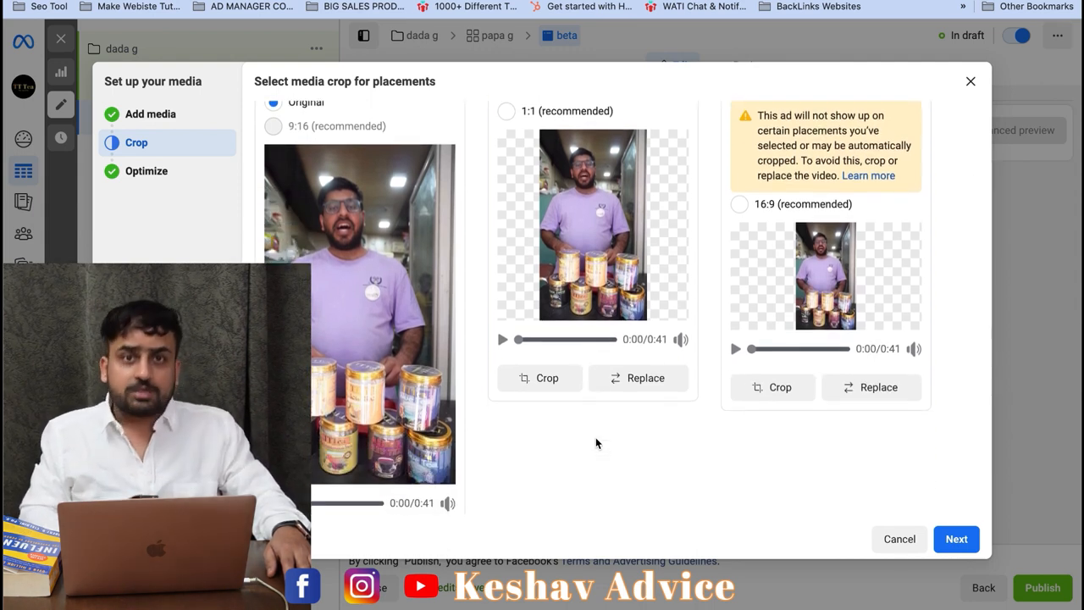
pyautogui.scroll(2, 596, 441)
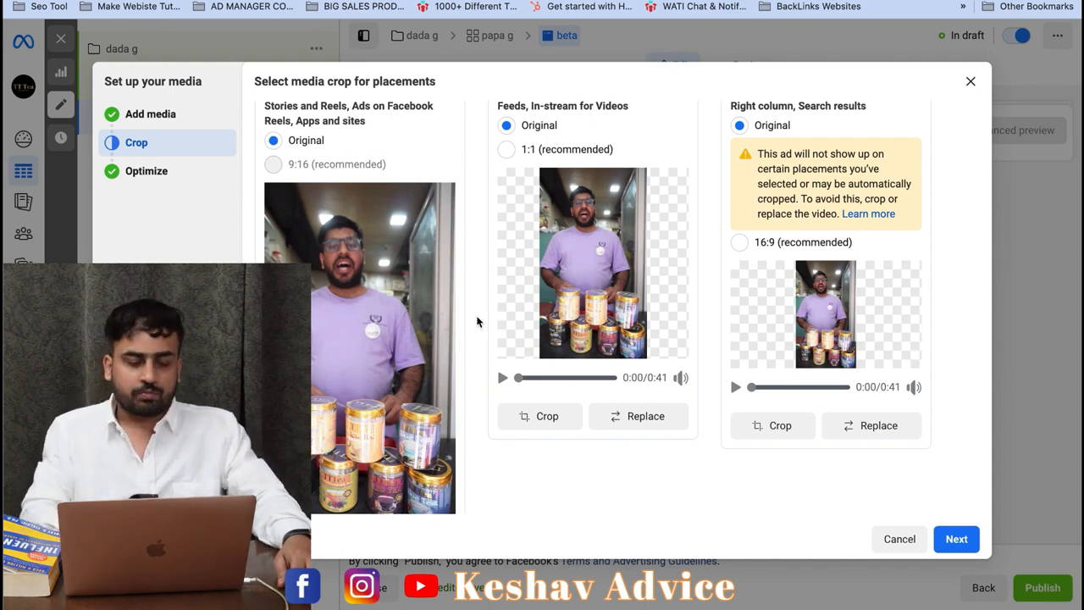
pyautogui.scroll(-2, 499, 312)
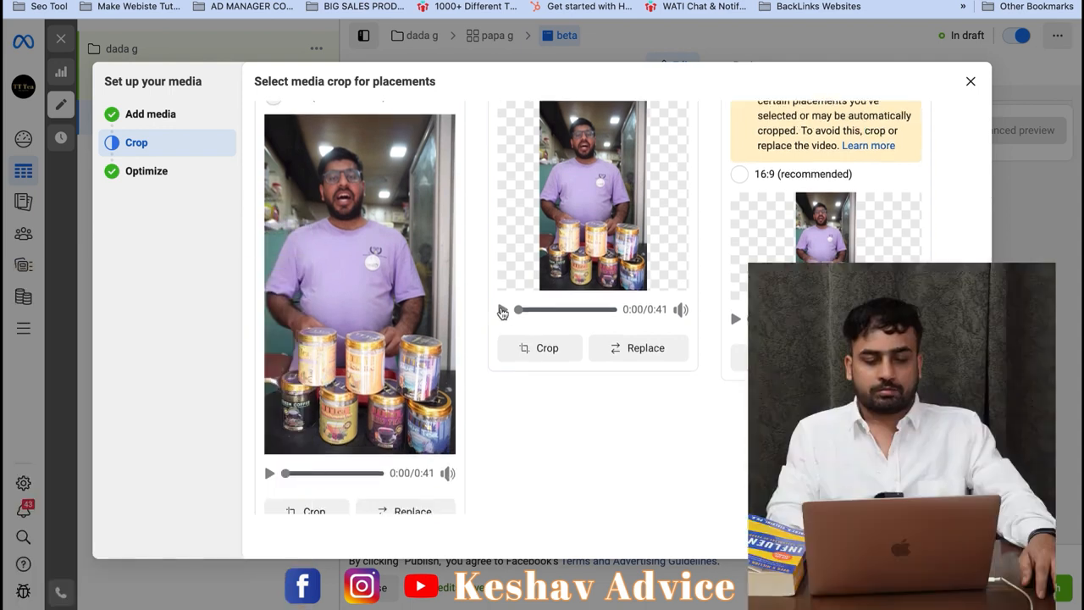
pyautogui.scroll(2, 499, 312)
pyautogui.click(502, 372)
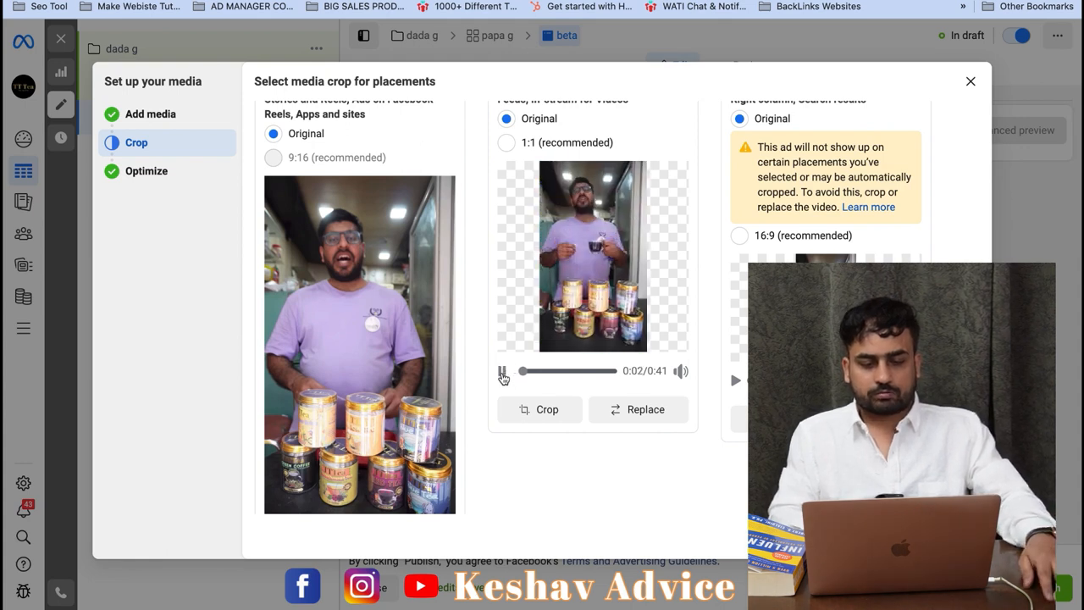
pyautogui.click(502, 372)
pyautogui.scroll(-2, 392, 424)
pyautogui.click(270, 451)
pyautogui.scroll(2, 483, 406)
pyautogui.scroll(-1, 487, 407)
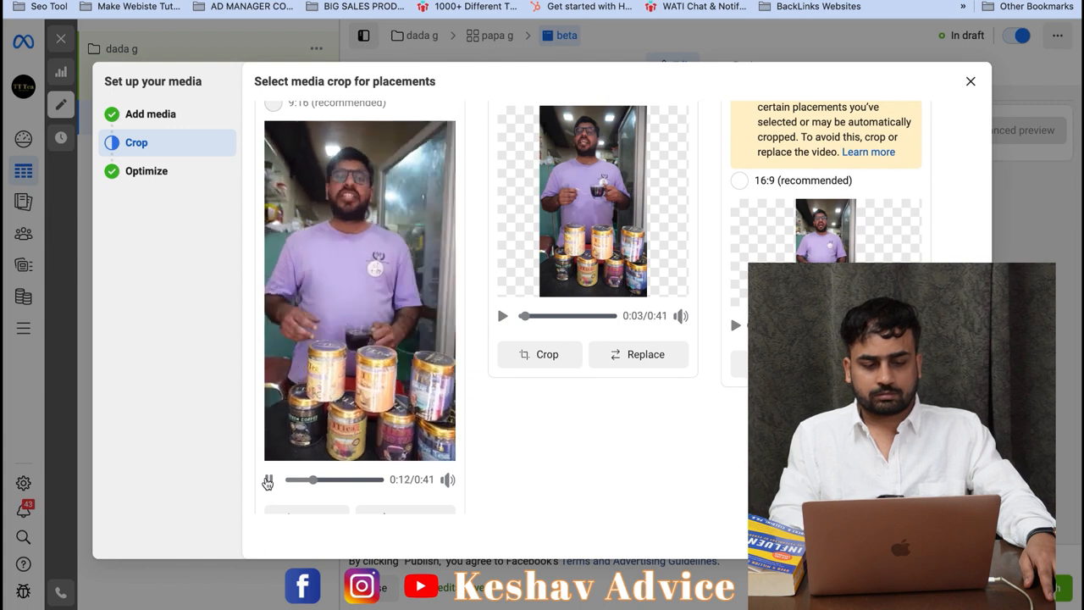
pyautogui.click(268, 480)
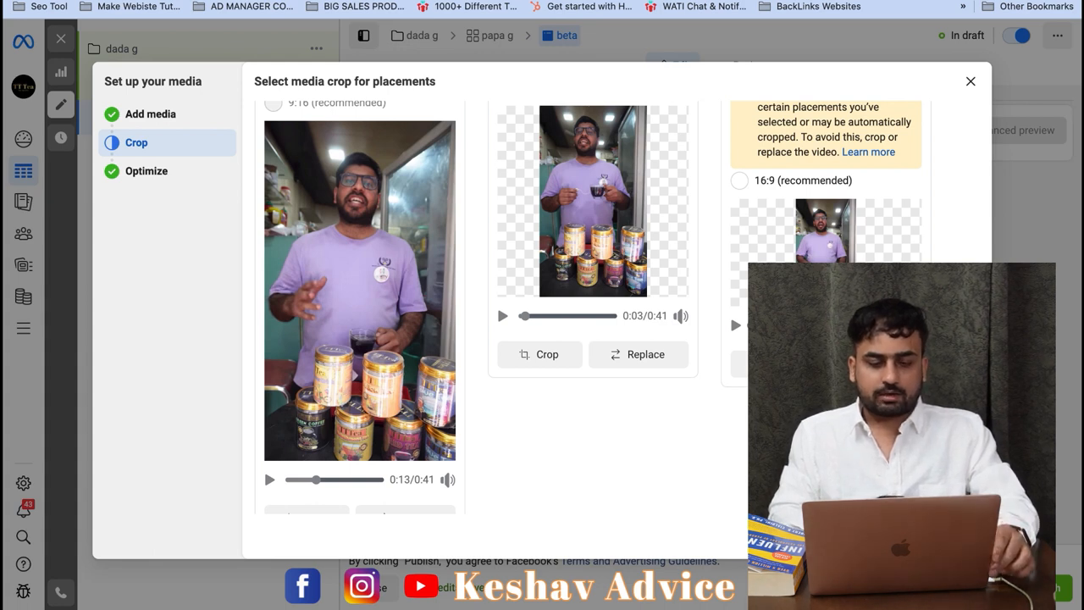
# Step: Keep the original crops and the standard enhancements on, and finish the ad's media setup
pyautogui.click(955, 536)
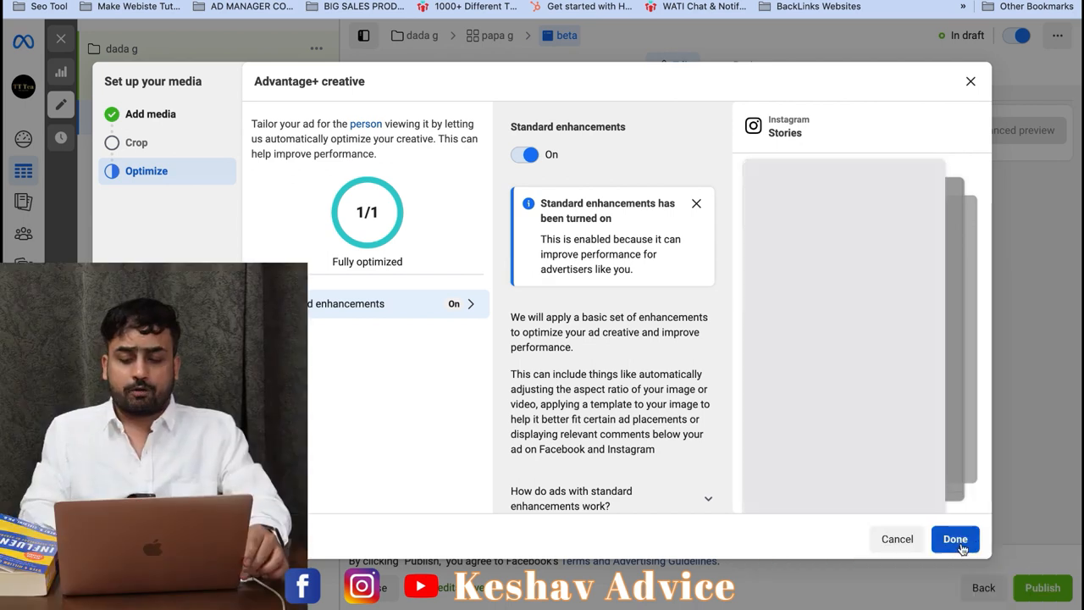
pyautogui.click(959, 542)
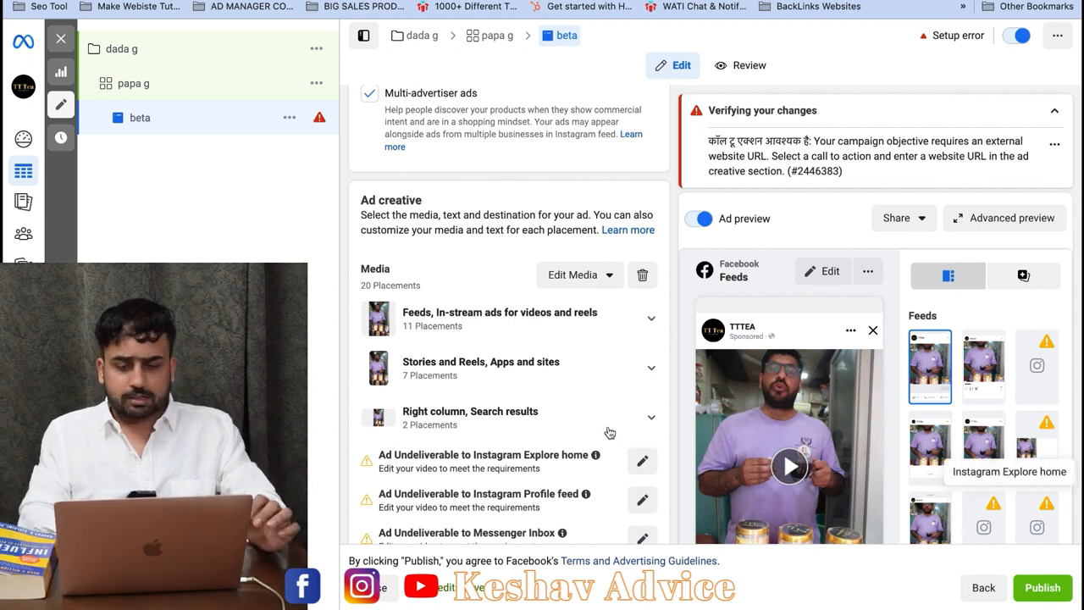
# Step: Examine the beta ad's destination, language and tracking settings and its previews across Feeds and Stories and Reels placements
pyautogui.scroll(-8, 496, 322)
pyautogui.scroll(2, 497, 324)
pyautogui.click(432, 339)
pyautogui.scroll(-10, 508, 331)
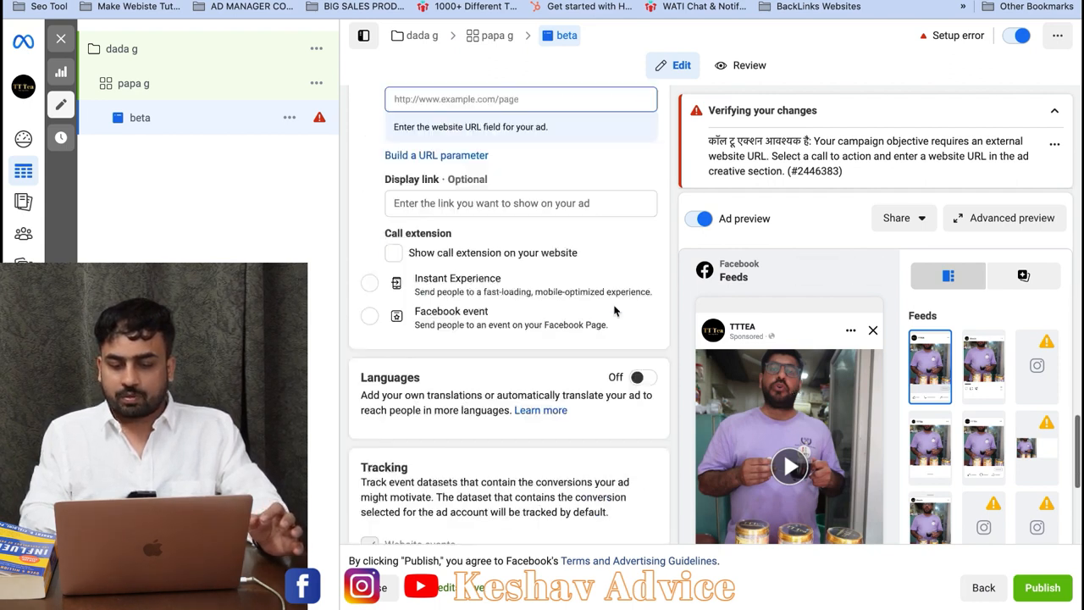
pyautogui.scroll(-8, 614, 312)
pyautogui.scroll(1, 465, 322)
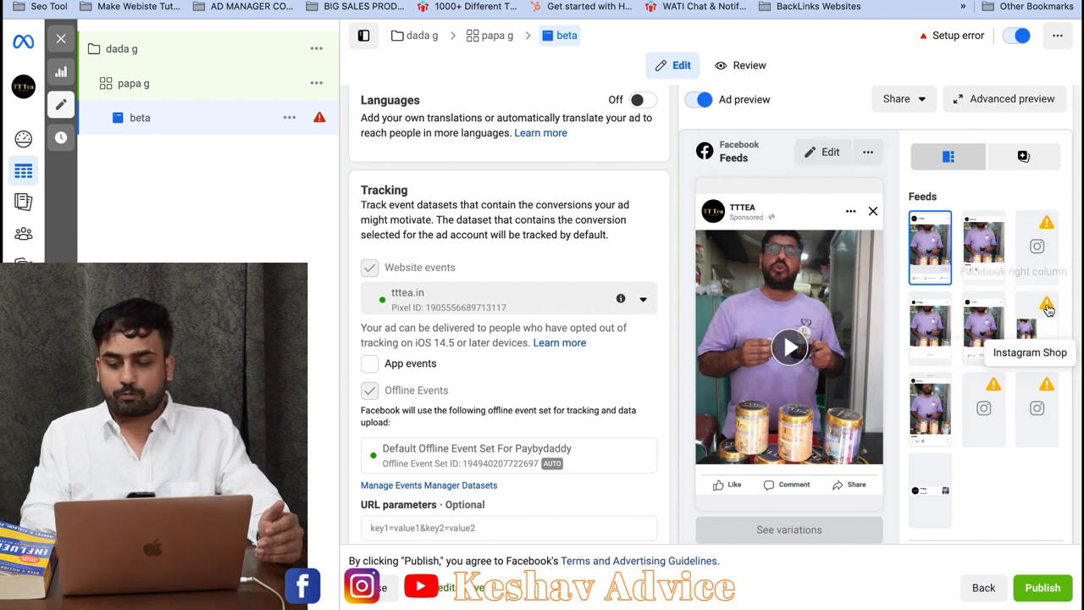
pyautogui.scroll(-5, 952, 421)
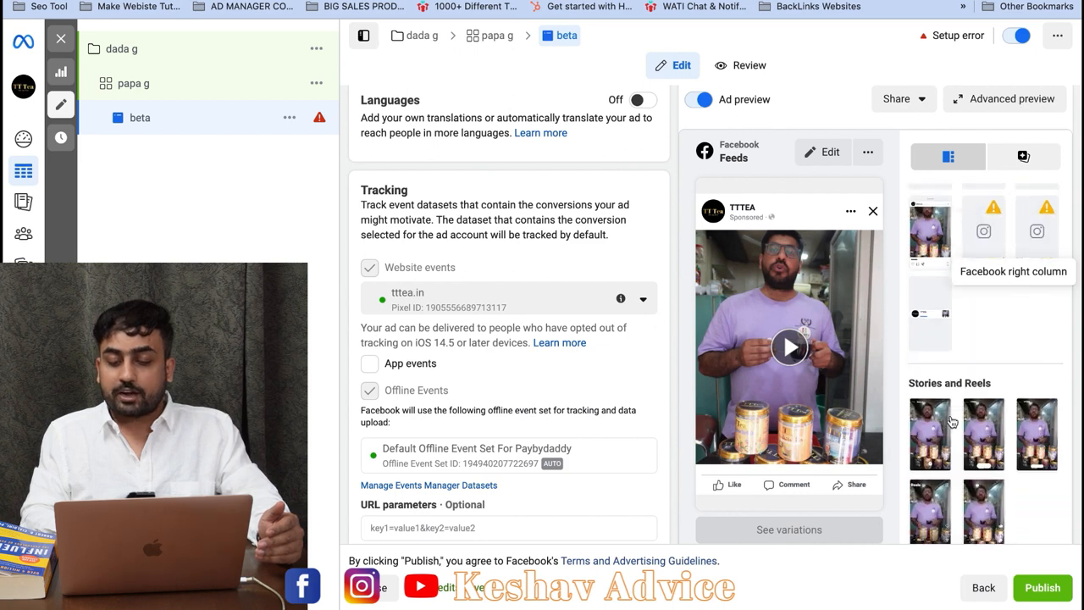
pyautogui.scroll(6, 952, 421)
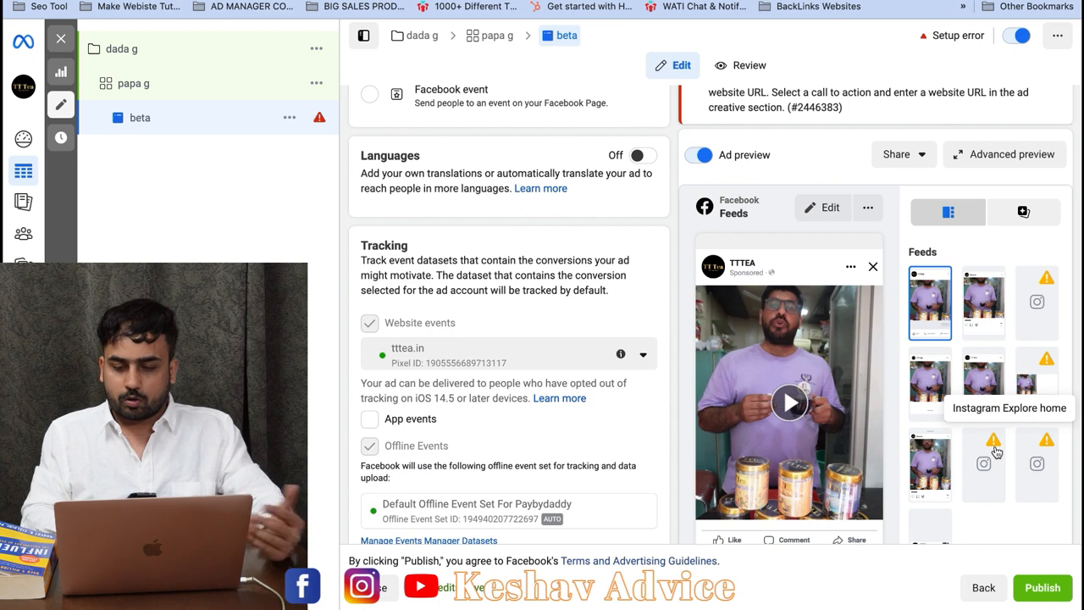
# Step: Examine the media and destination settings of the undeliverable Instagram Explore home placement, and close its editor without changes
pyautogui.scroll(-2, 776, 421)
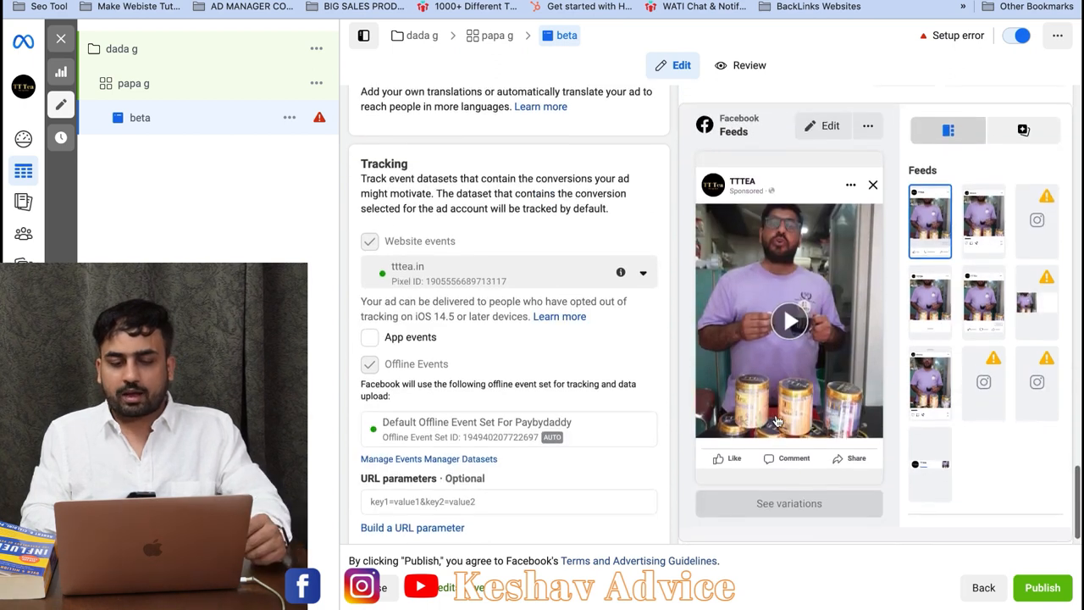
pyautogui.scroll(1, 776, 421)
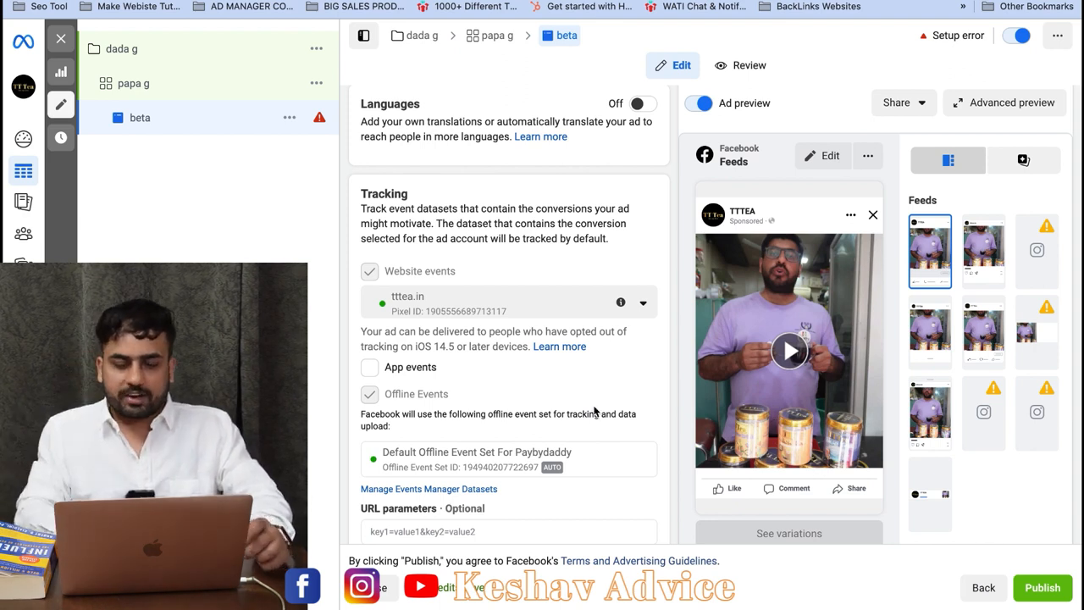
pyautogui.scroll(10, 594, 407)
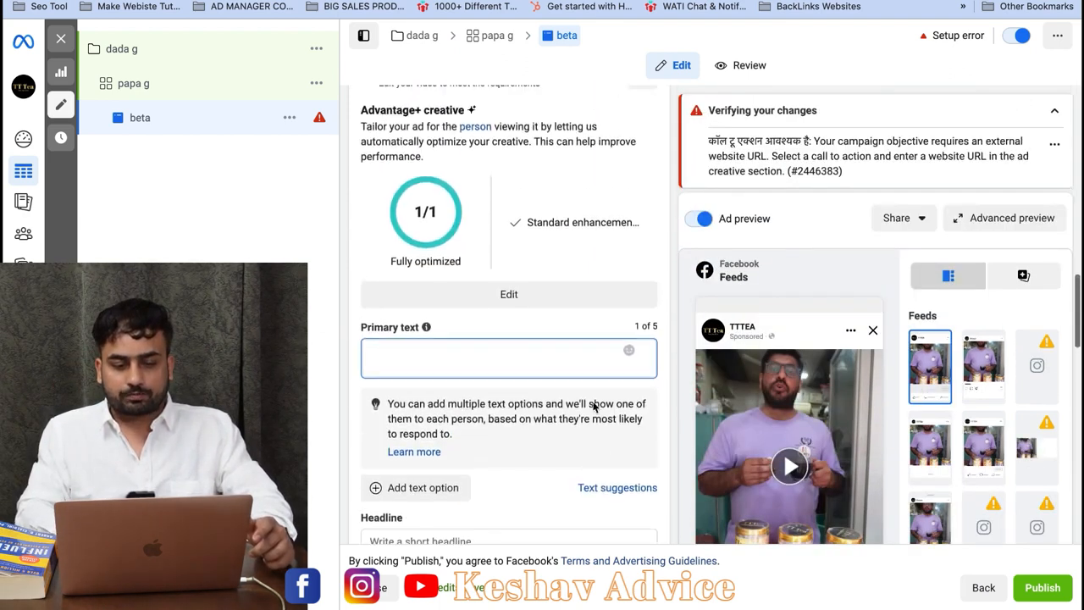
pyautogui.scroll(-3, 595, 407)
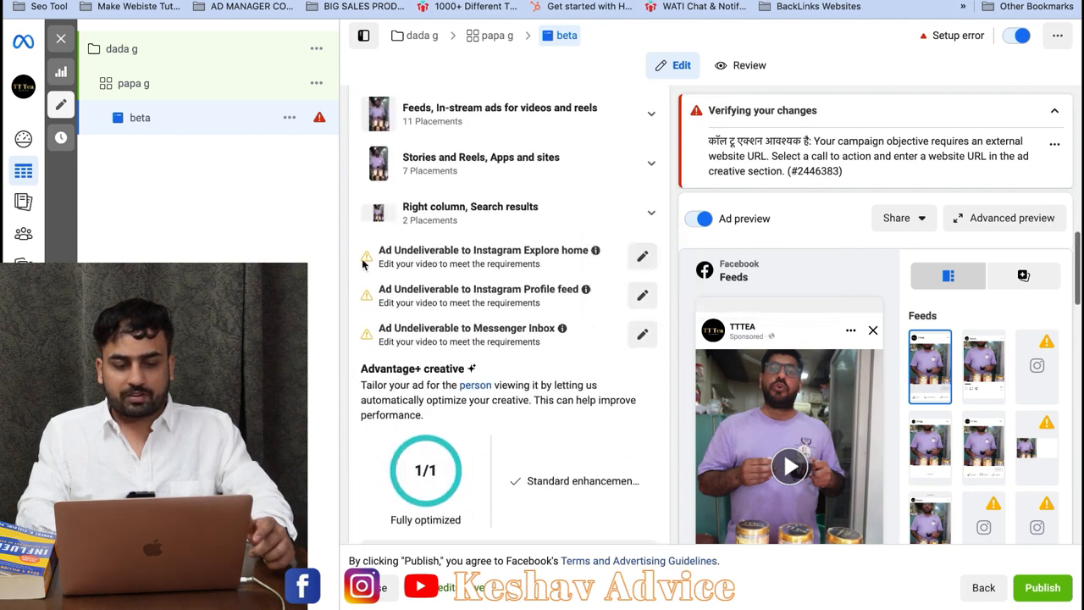
pyautogui.click(643, 259)
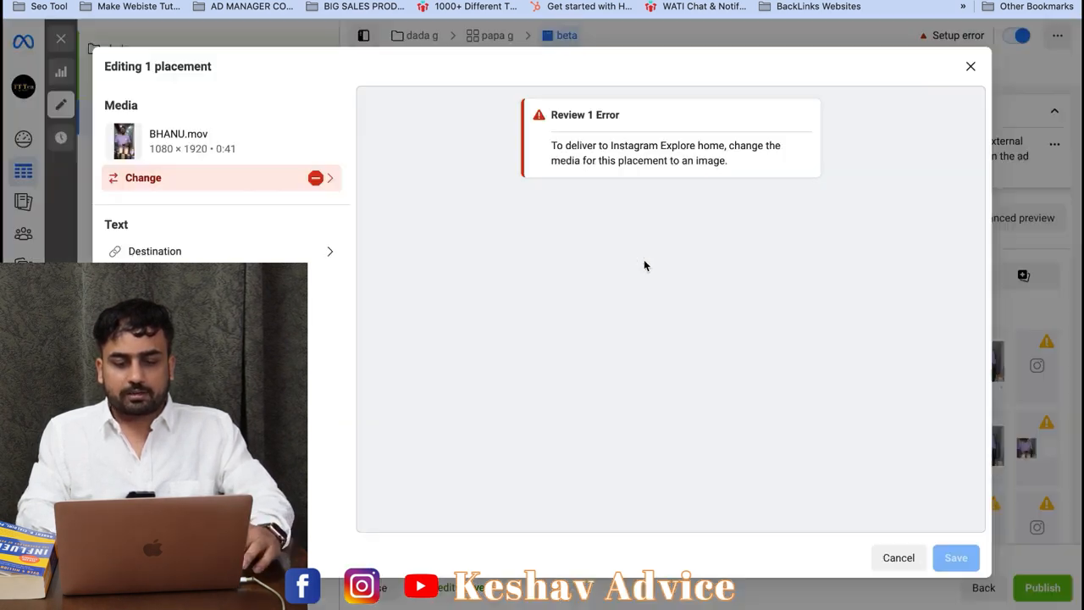
pyautogui.click(191, 186)
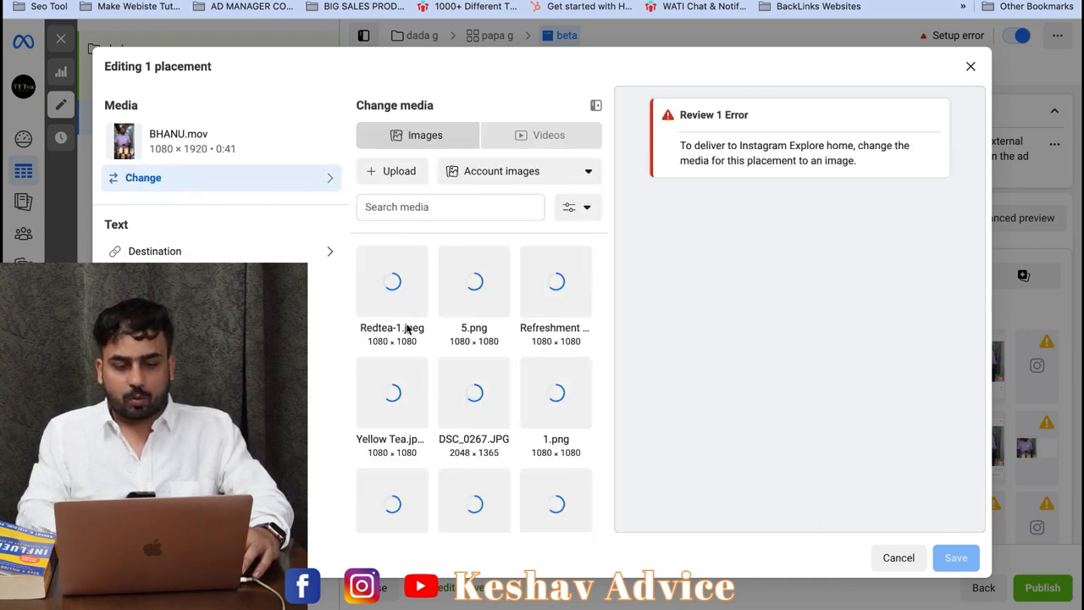
pyautogui.click(157, 253)
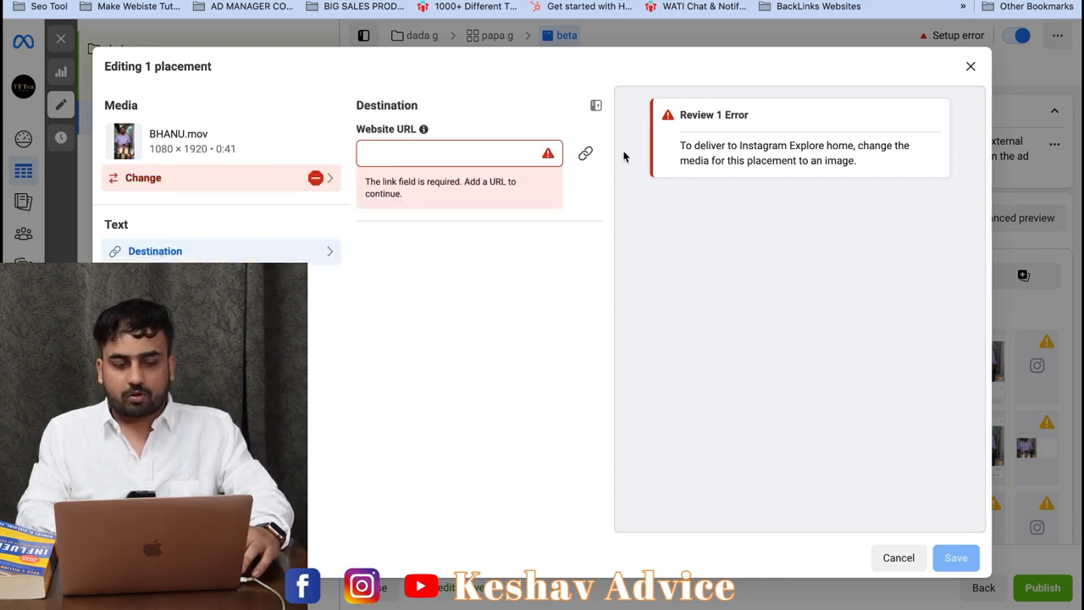
pyautogui.click(971, 66)
# Step: Examine the beta ad's placement warnings, feed previews, and its primary text, headline, description and call to action fields
pyautogui.scroll(-3, 631, 182)
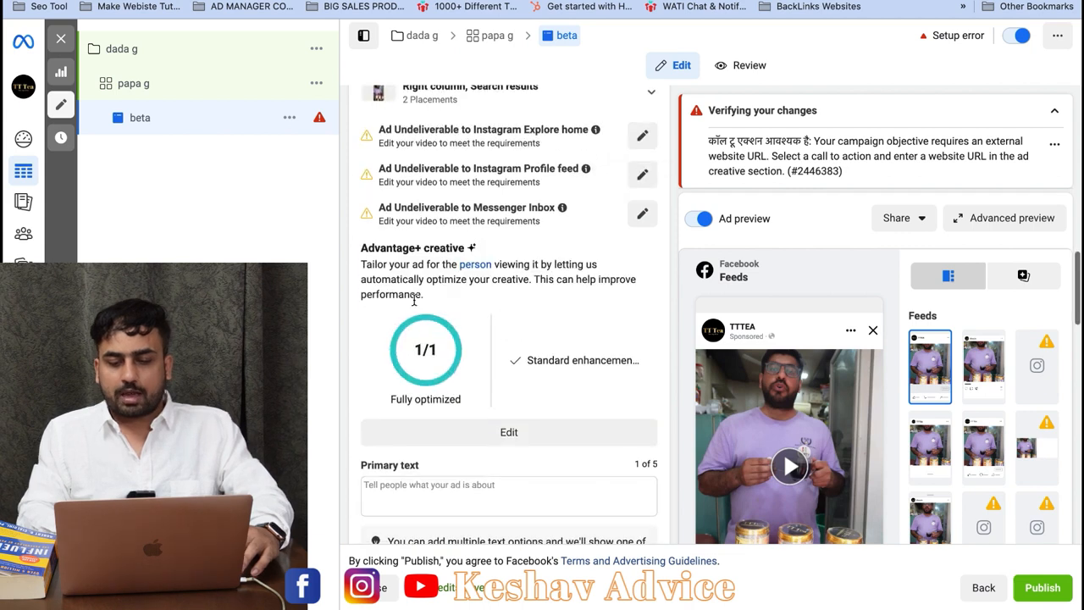
pyautogui.scroll(-2, 1046, 380)
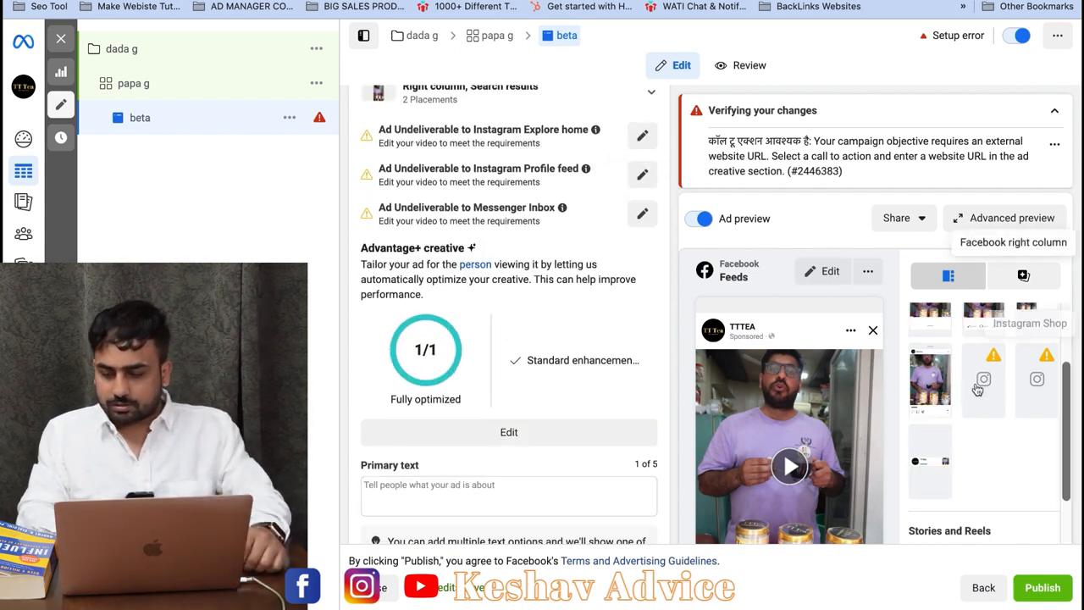
pyautogui.scroll(1, 984, 397)
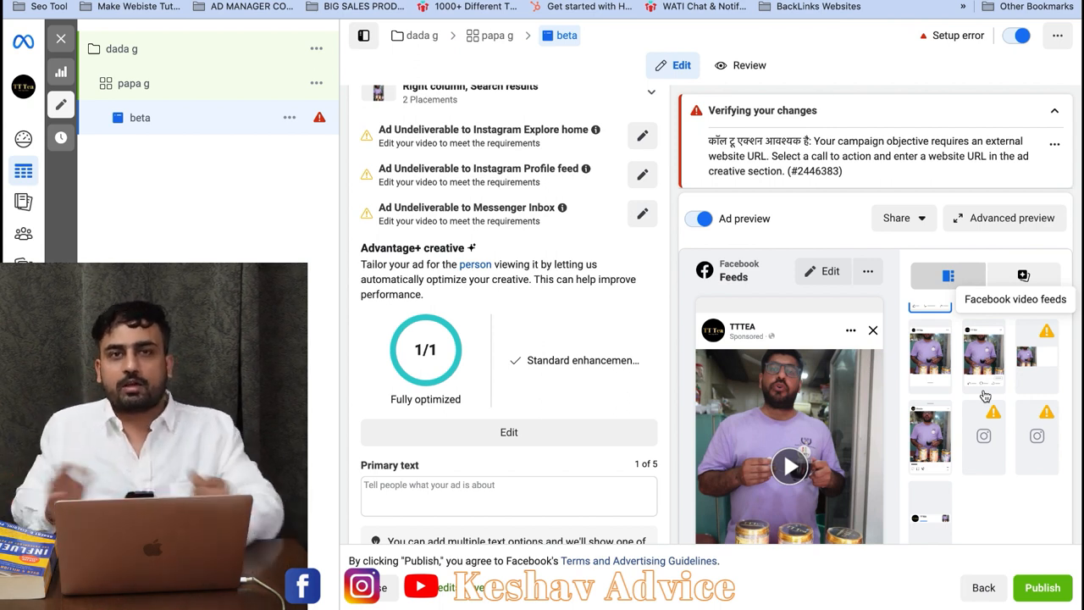
pyautogui.scroll(-3, 481, 350)
pyautogui.scroll(1, 480, 352)
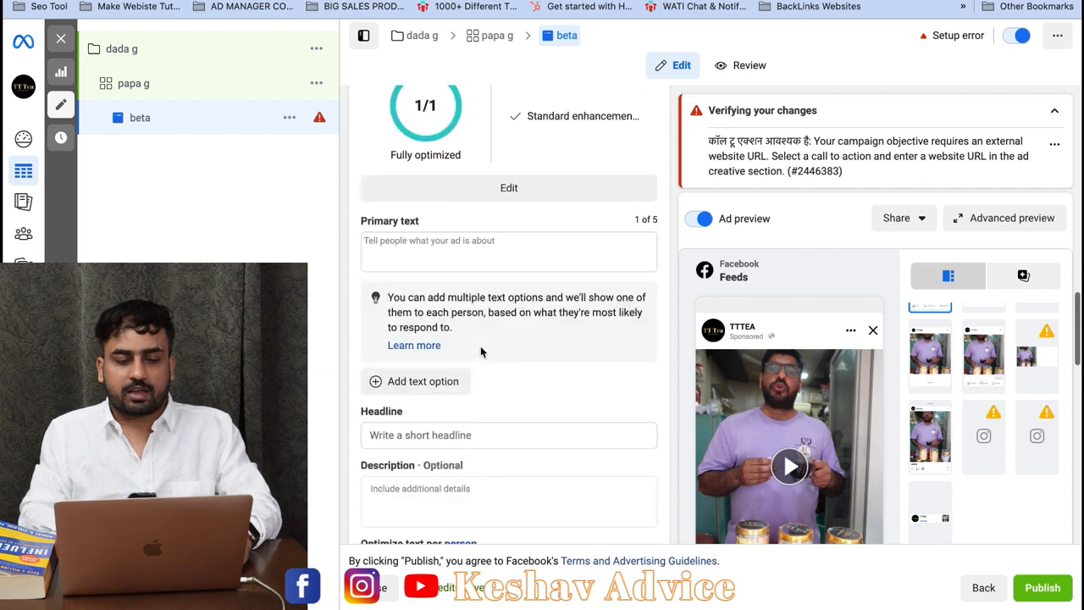
pyautogui.scroll(3, 480, 351)
pyautogui.scroll(-2, 480, 347)
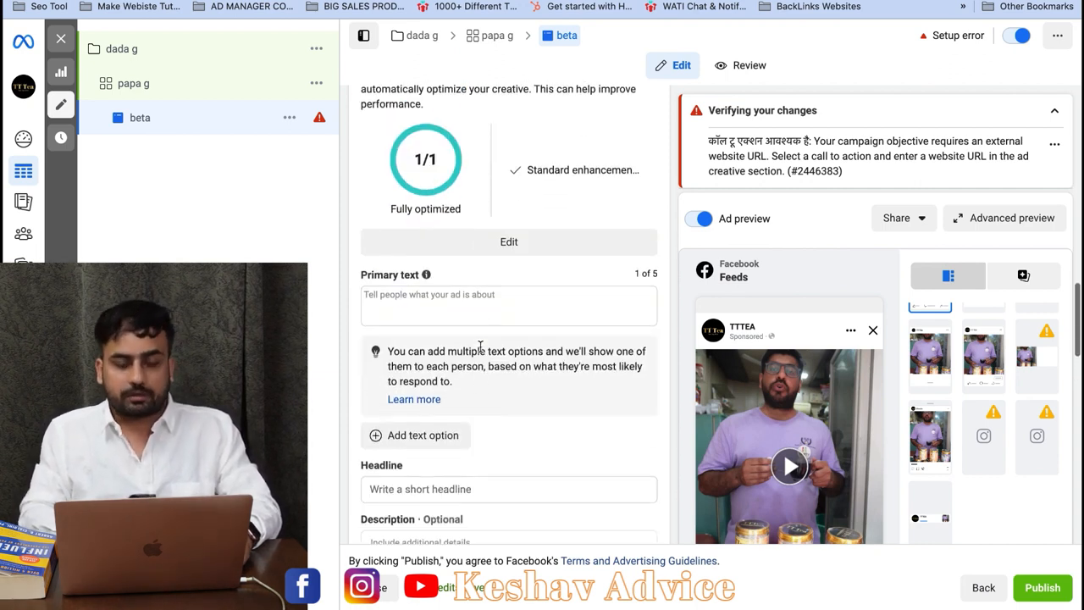
pyautogui.scroll(-1, 480, 347)
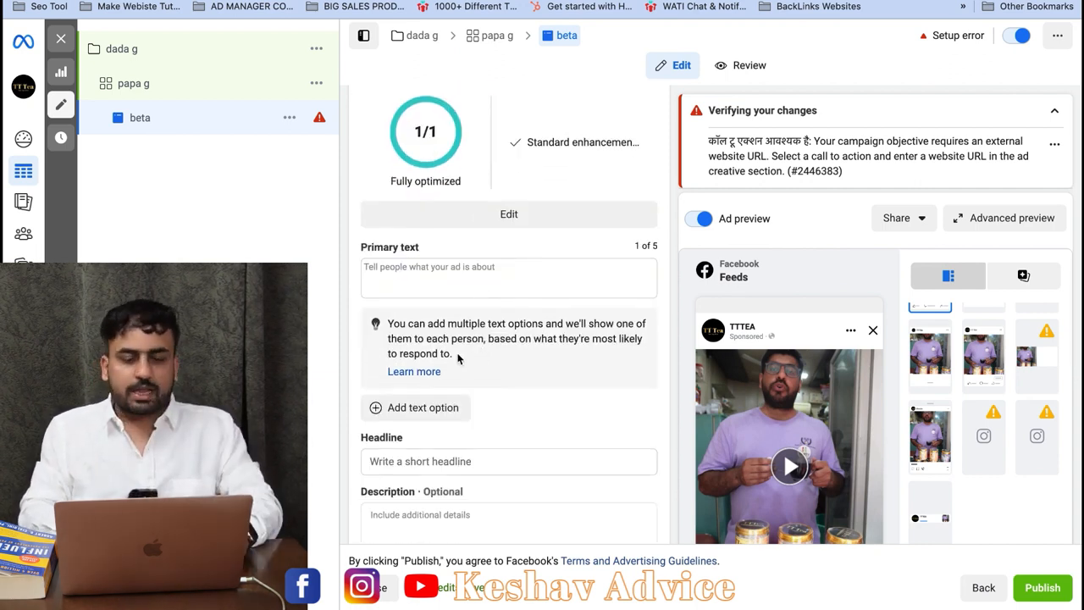
pyautogui.scroll(-2, 429, 320)
pyautogui.scroll(1, 427, 322)
pyautogui.scroll(-3, 428, 323)
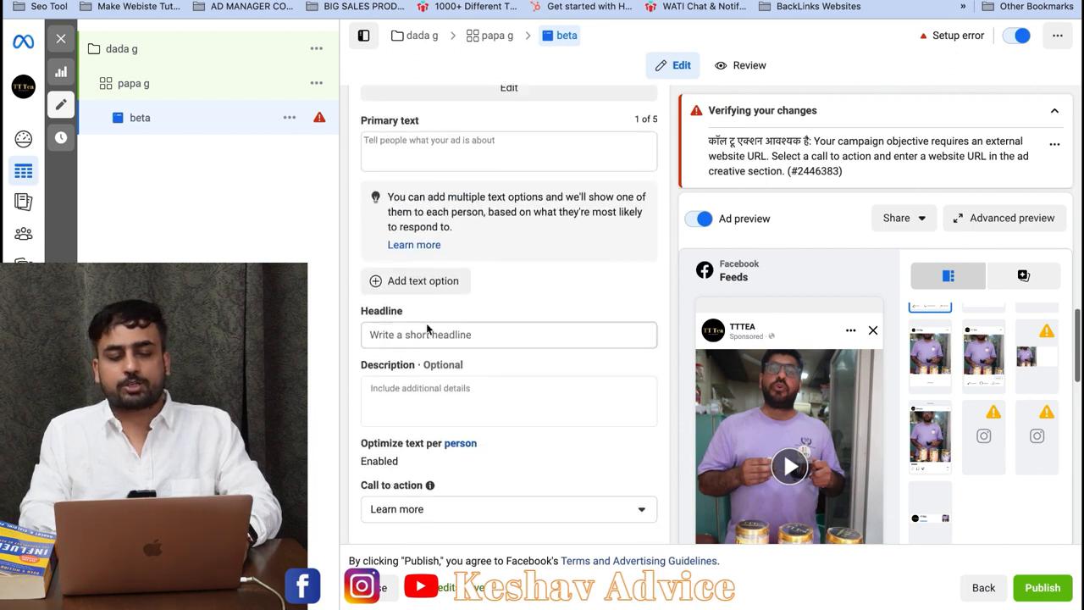
pyautogui.scroll(-1, 426, 324)
pyautogui.scroll(-4, 426, 324)
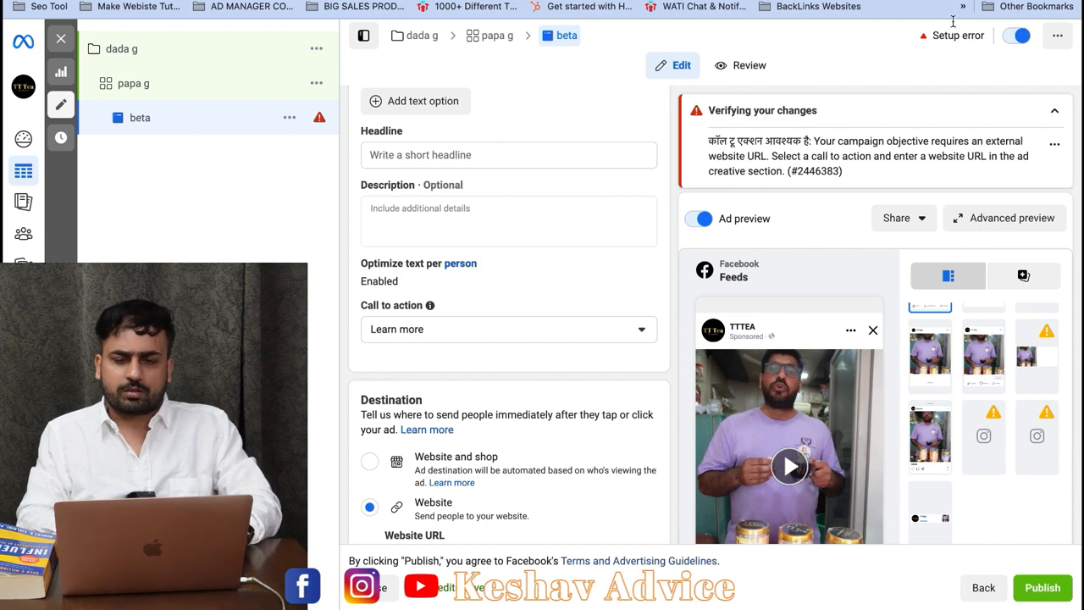
# Step: Open ChatGPT at chat.openai.com in a new browser tab and begin the prompt "give me title"
pyautogui.hotkey('ctrl', 't')
pyautogui.write('chat.openai.com')
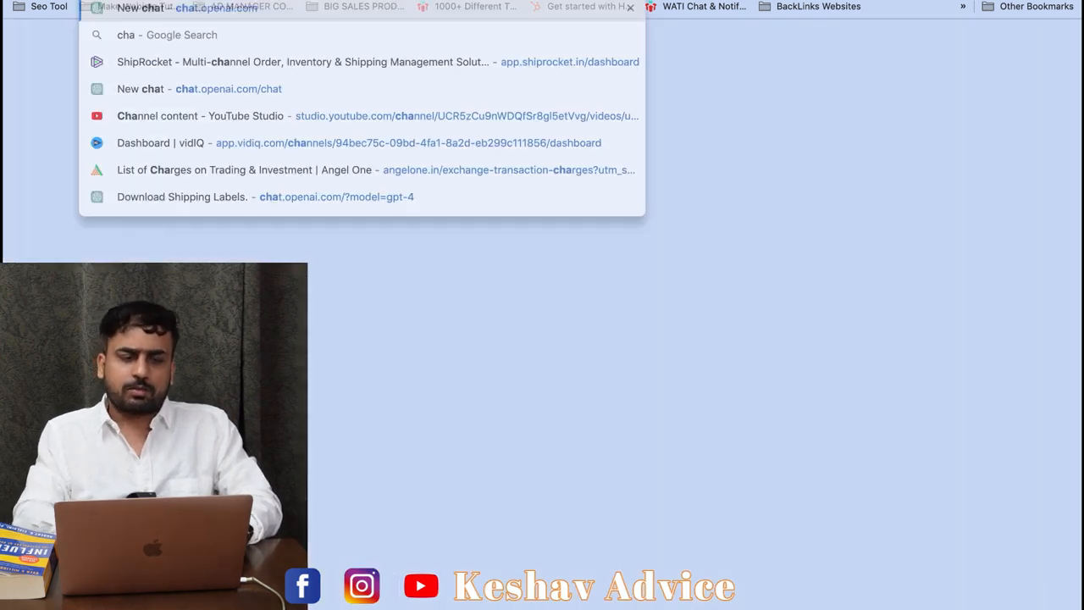
pyautogui.press('Return')
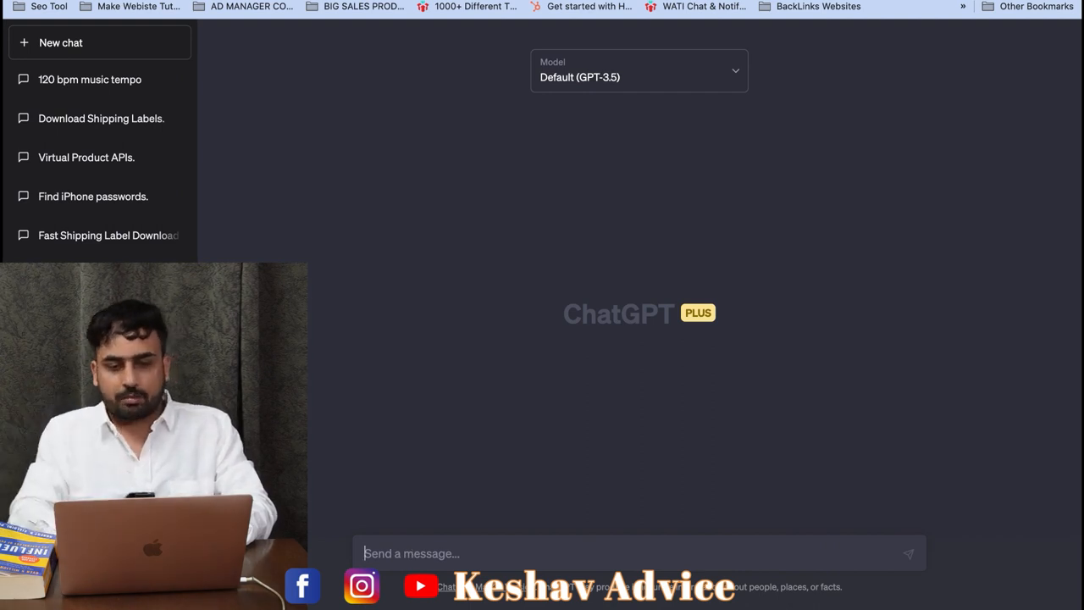
pyautogui.press('super+t')
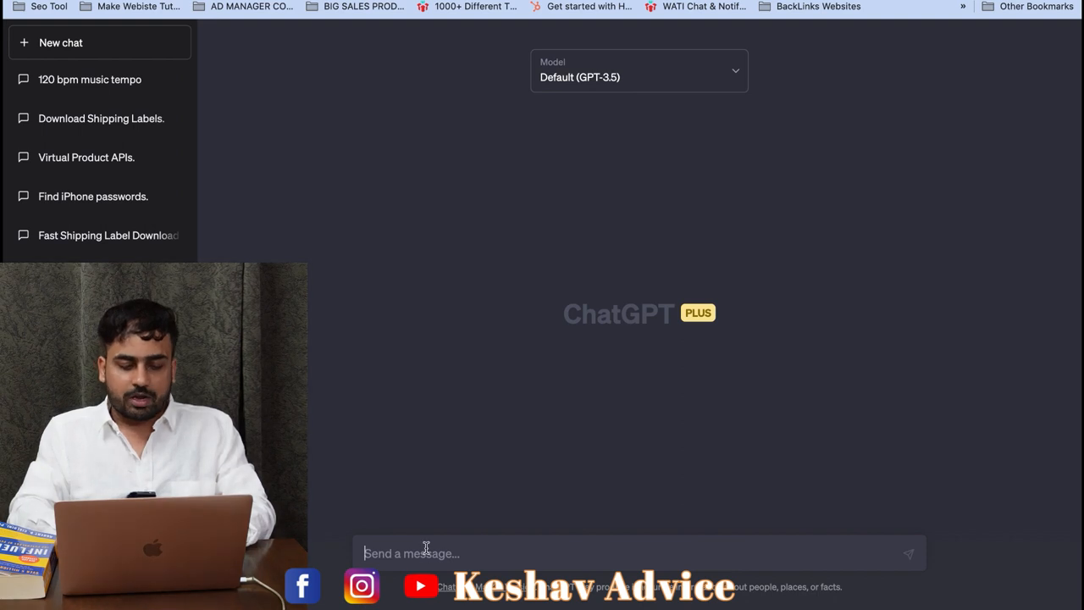
pyautogui.click(426, 547)
pyautogui.write('give me')
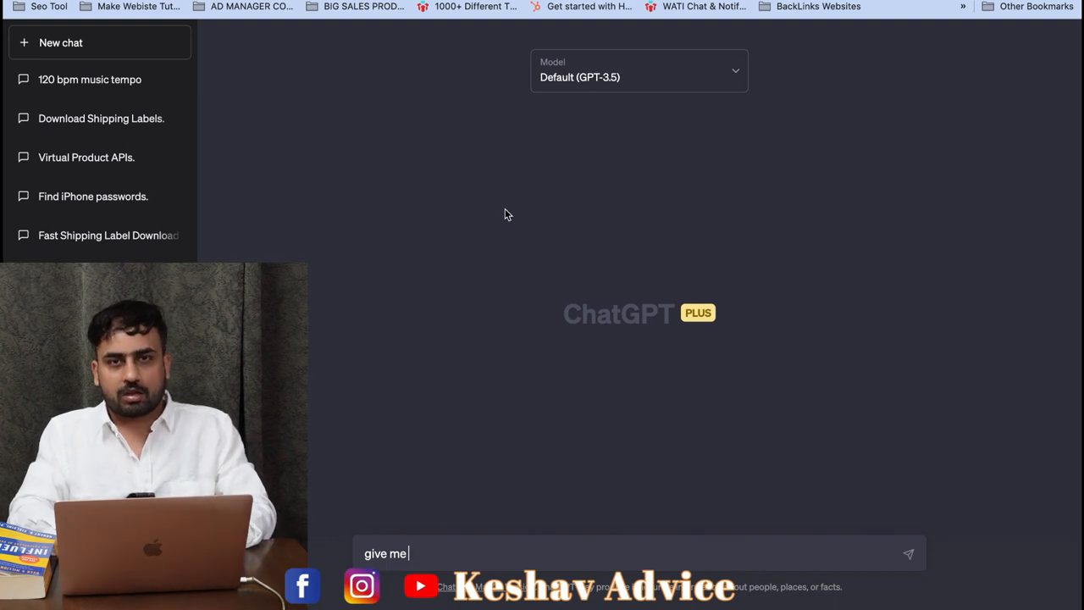
pyautogui.write('title')
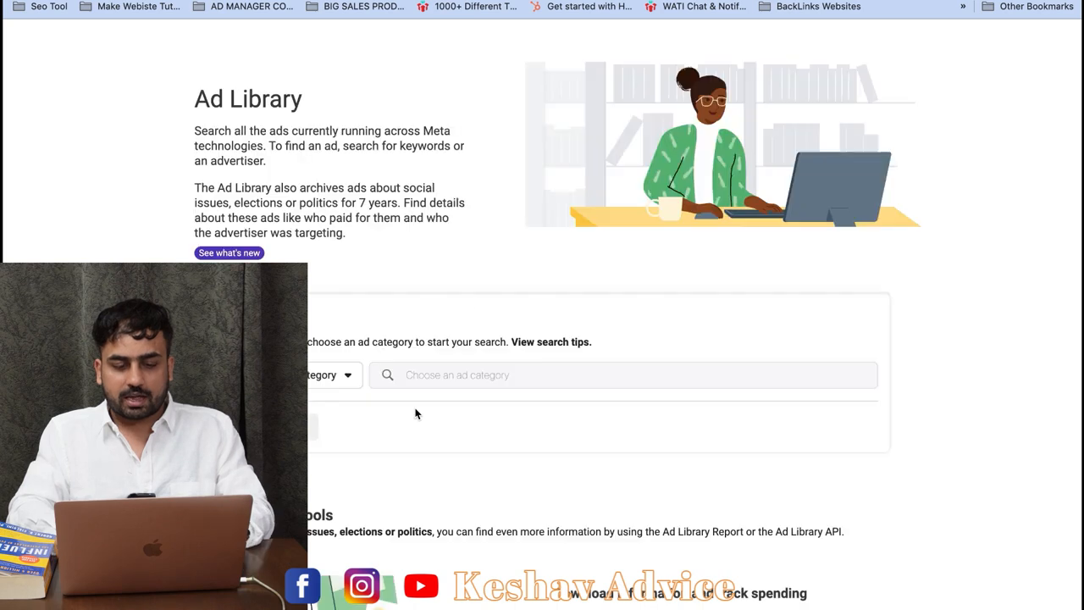
# Step: Look over the TT Tea shop's products, and review the beta ad's primary text, headline and description fields in Ads Manager
pyautogui.scroll(-3, 415, 411)
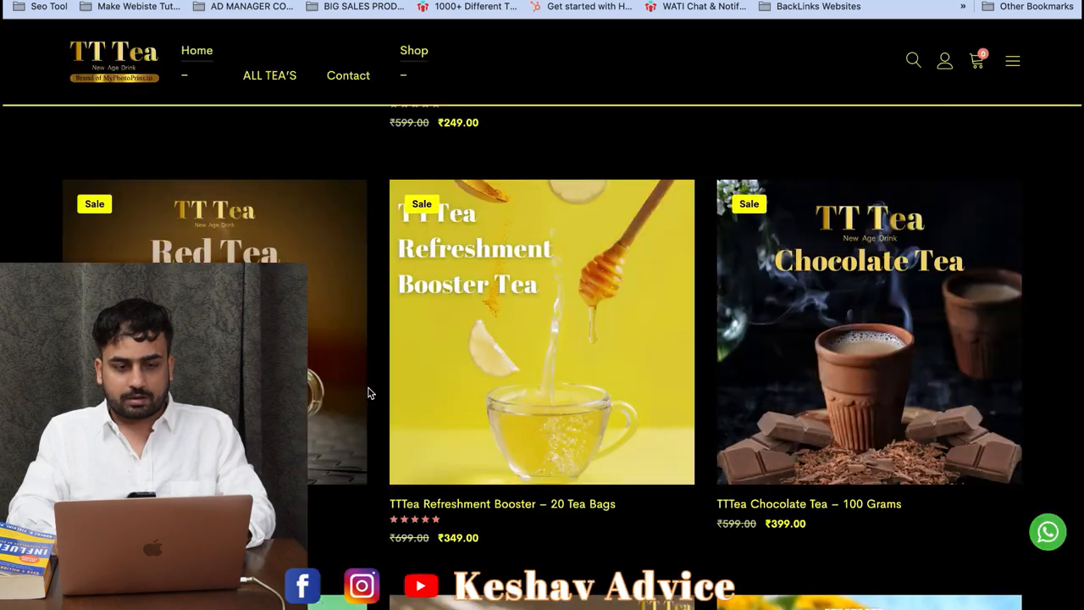
pyautogui.scroll(-2, 367, 388)
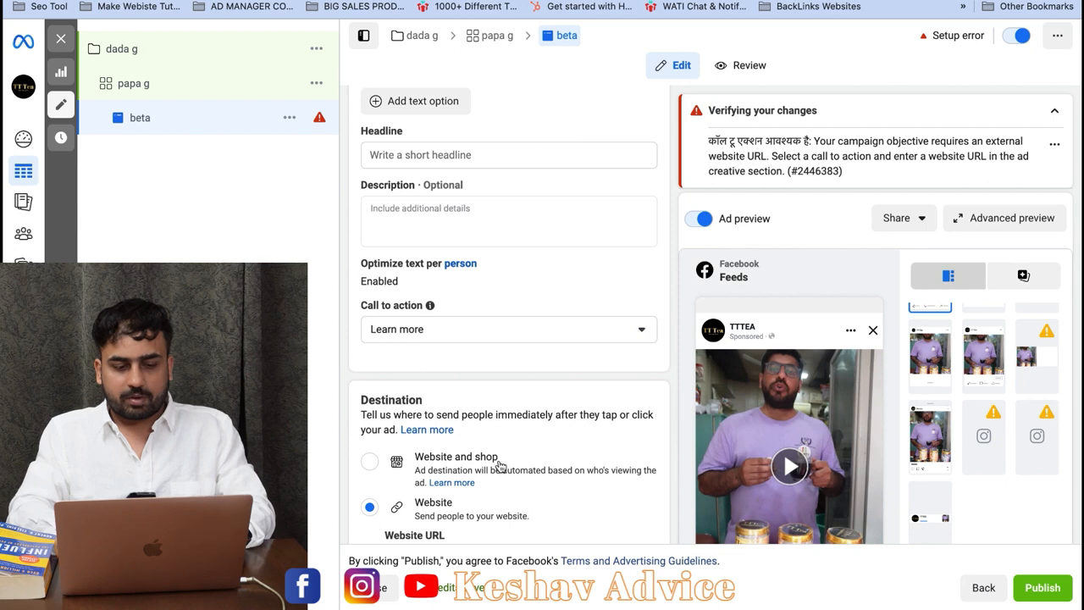
pyautogui.scroll(-1, 497, 464)
pyautogui.scroll(2, 513, 320)
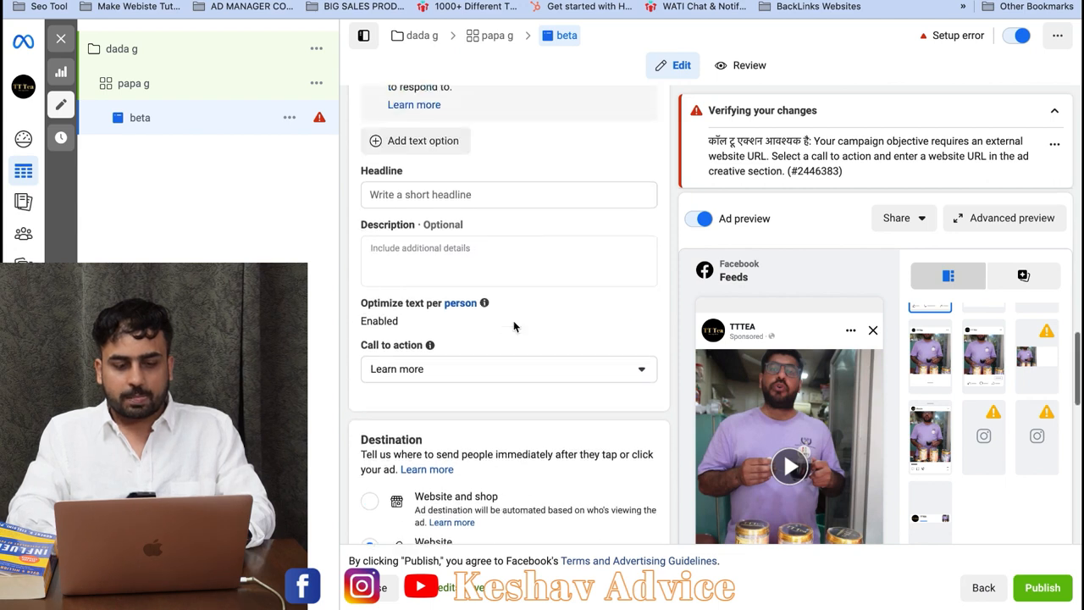
pyautogui.scroll(2, 514, 320)
pyautogui.scroll(2, 378, 282)
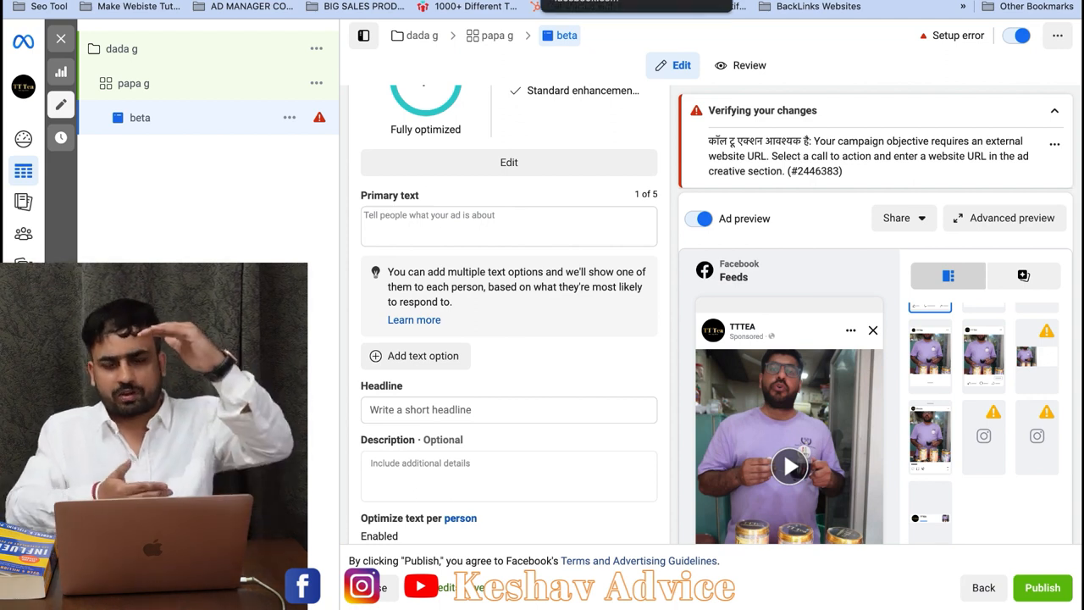
pyautogui.scroll(-1, 428, 350)
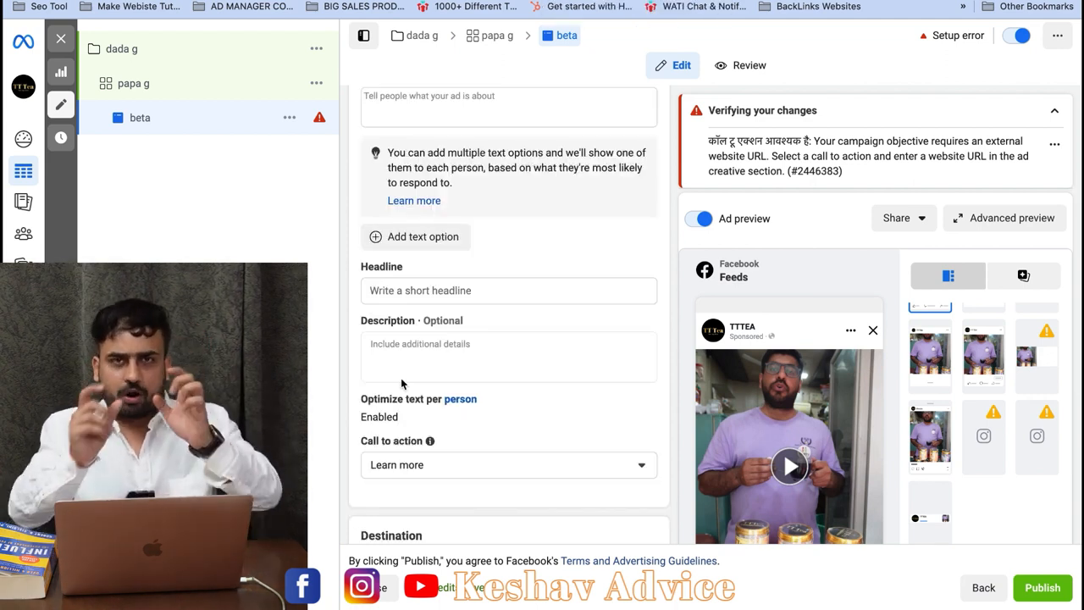
pyautogui.click(409, 350)
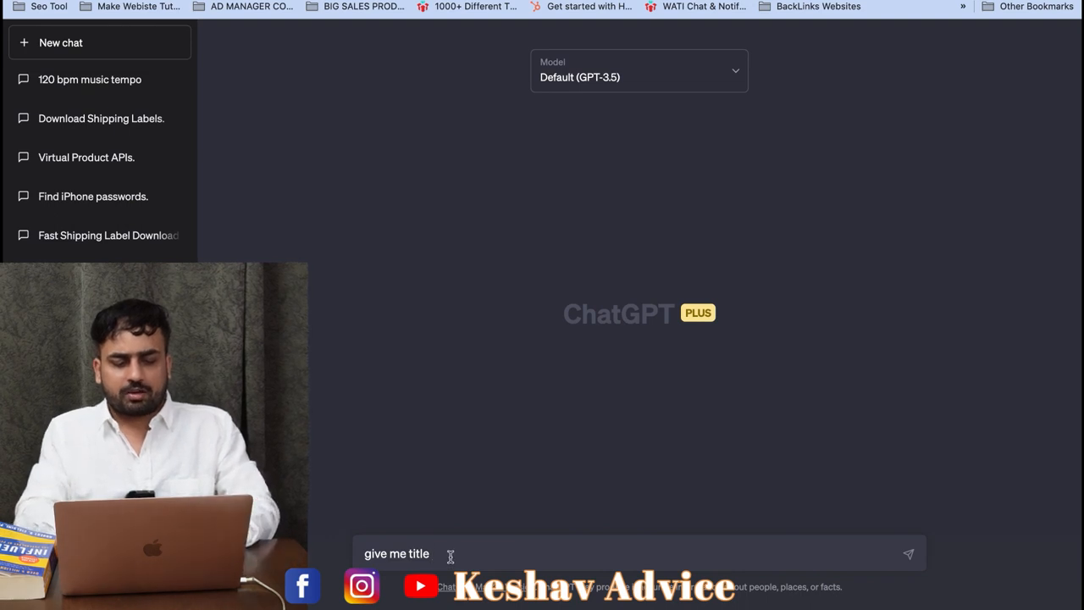
# Step: Switch to ChatGPT and extend the prompt with "for facebook ads"
pyautogui.write('fr')
pyautogui.press('BackSpace')
pyautogui.write('or facebook ads ')
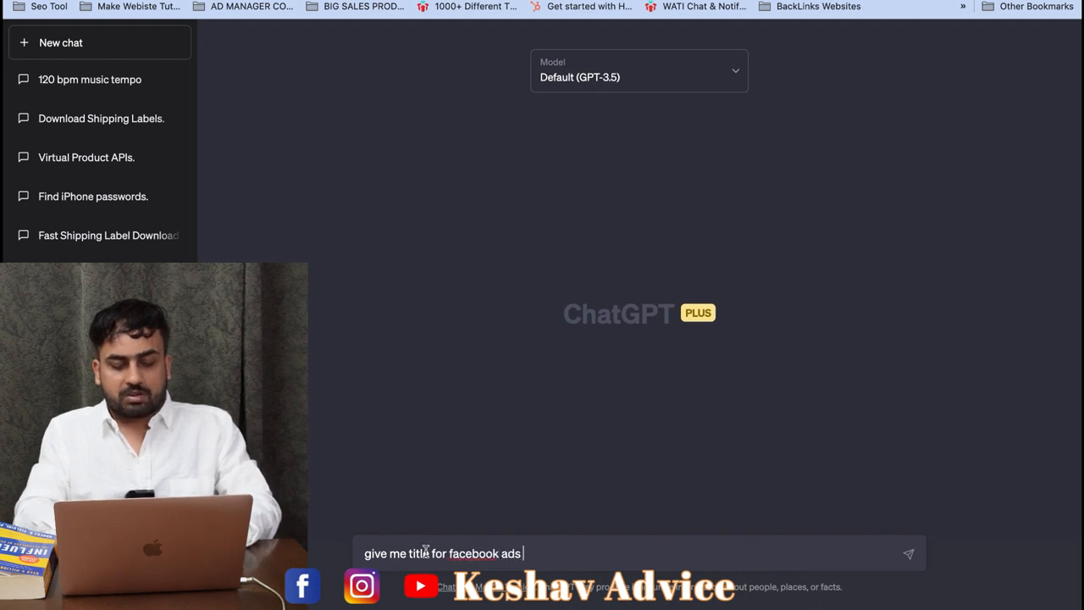
# Step: Insert the word "eyecacahing" before "title" in the ChatGPT prompt
pyautogui.write('eyecchacni')
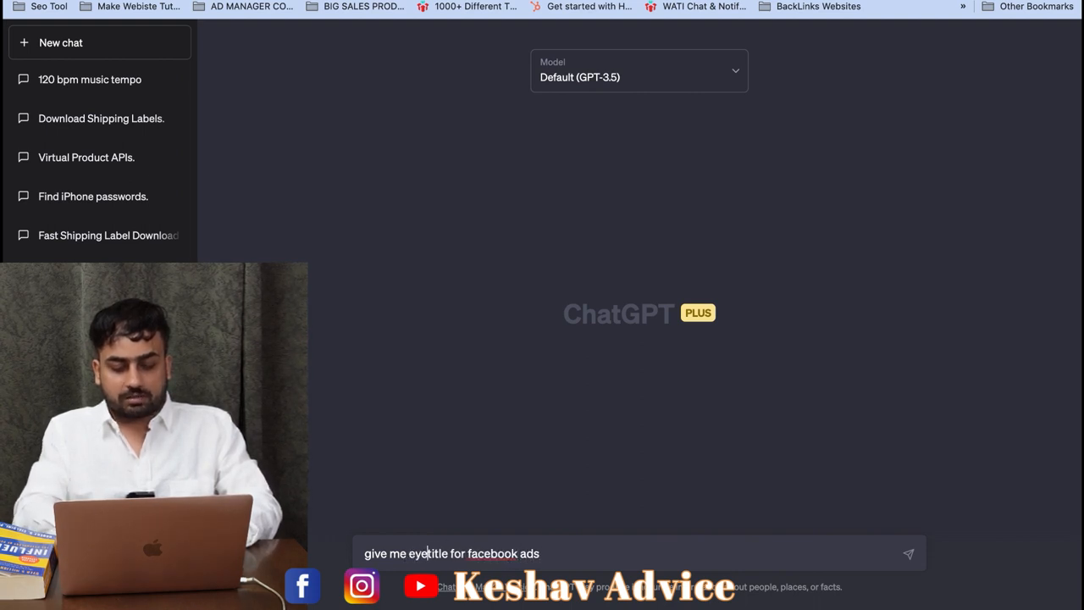
pyautogui.write('ng')
pyautogui.press('Left')
pyautogui.press('Left')
pyautogui.press('Left')
pyautogui.press('Left')
pyautogui.press('Left')
pyautogui.press('BackSpace')
pyautogui.press('Delete')
pyautogui.write('h')
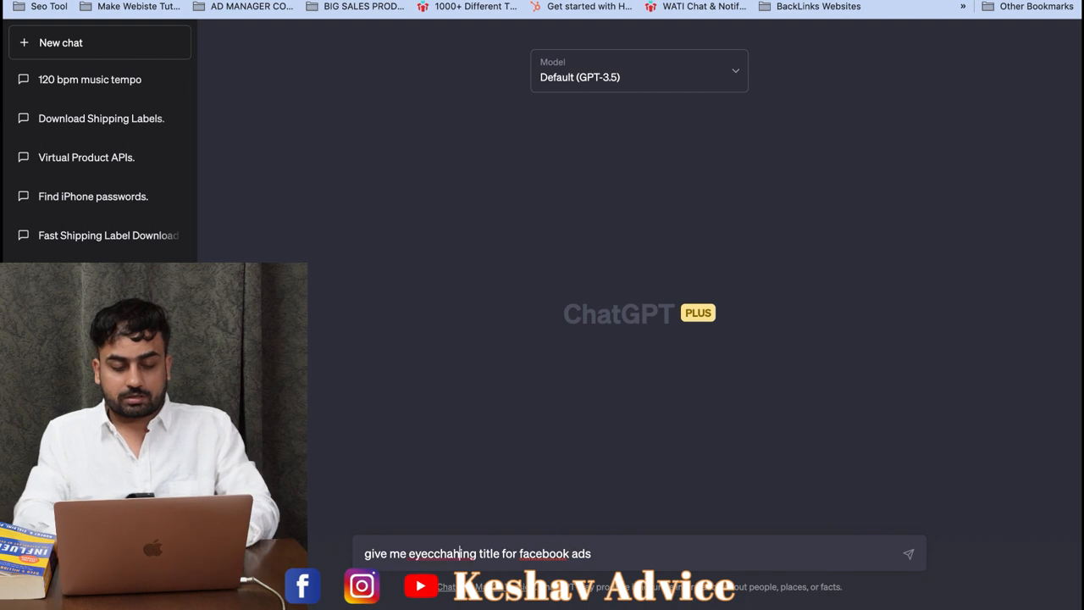
pyautogui.press('BackSpace')
pyautogui.press('BackSpace')
pyautogui.press('BackSpace')
pyautogui.press('BackSpace')
pyautogui.write('achbing')
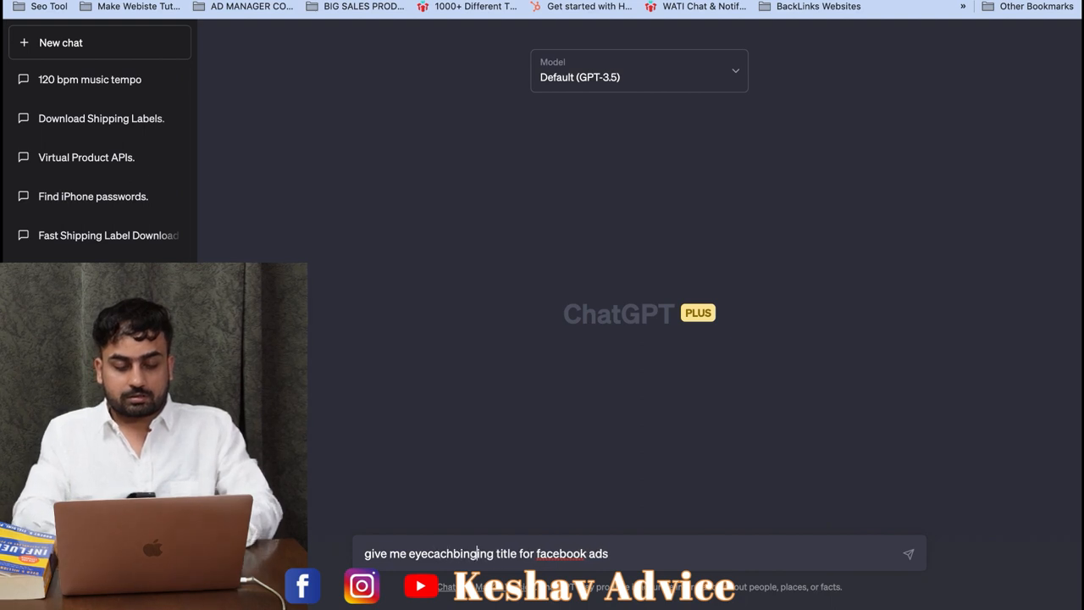
pyautogui.press('BackSpace')
pyautogui.press('BackSpace')
pyautogui.press('BackSpace')
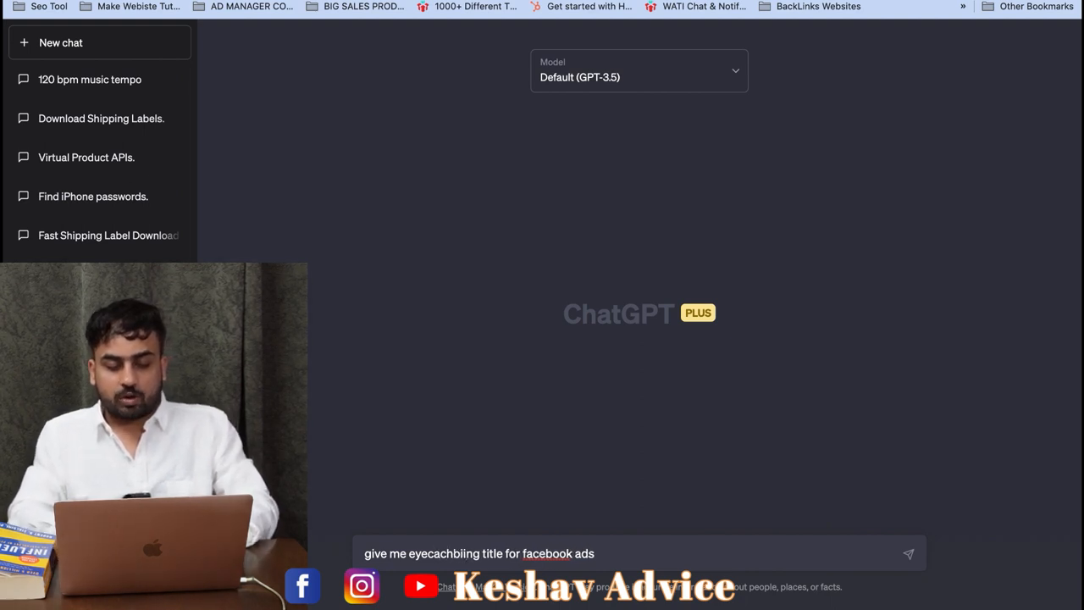
pyautogui.press('BackSpace')
pyautogui.press('BackSpace')
pyautogui.write('hi')
# Step: Append the ad topic "Herbal tea's for healhty life" with an opening quotation mark to the end of the ChatGPT prompt
pyautogui.click(591, 555)
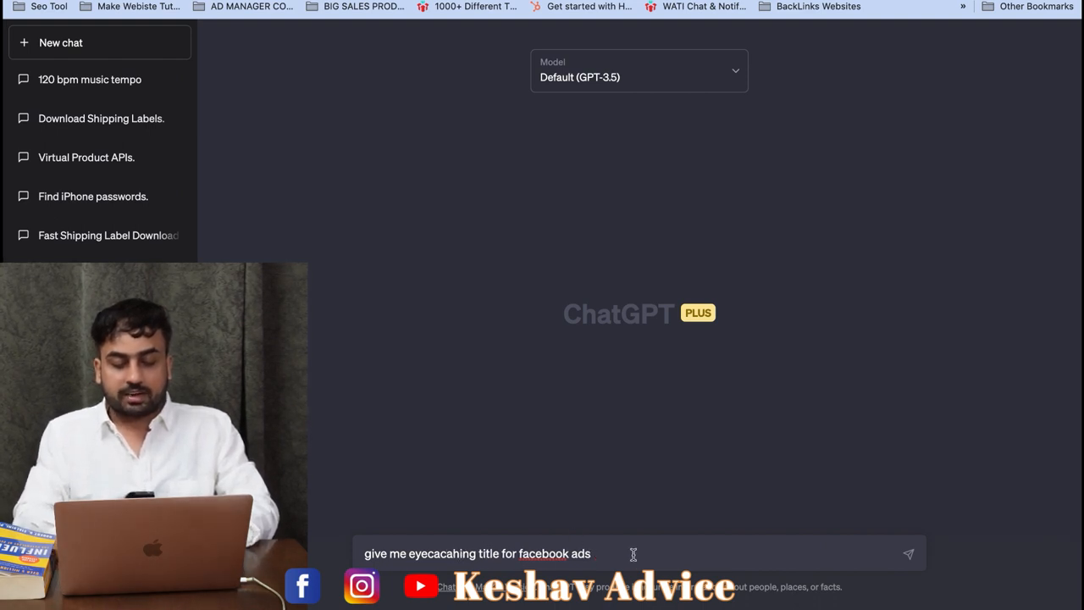
pyautogui.write('ad')
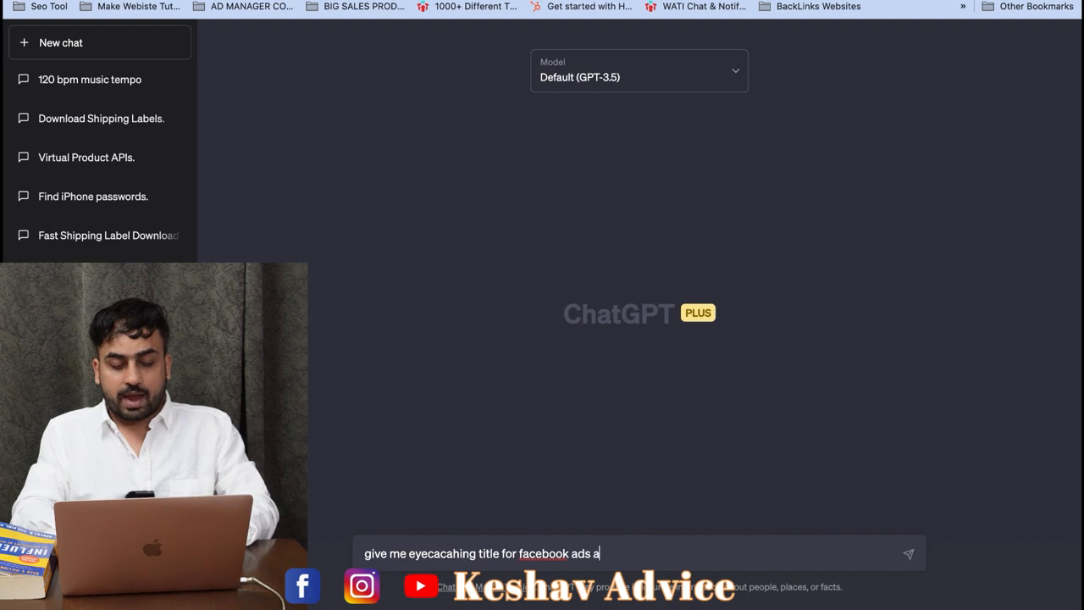
pyautogui.press('BackSpace')
pyautogui.press('BackSpace')
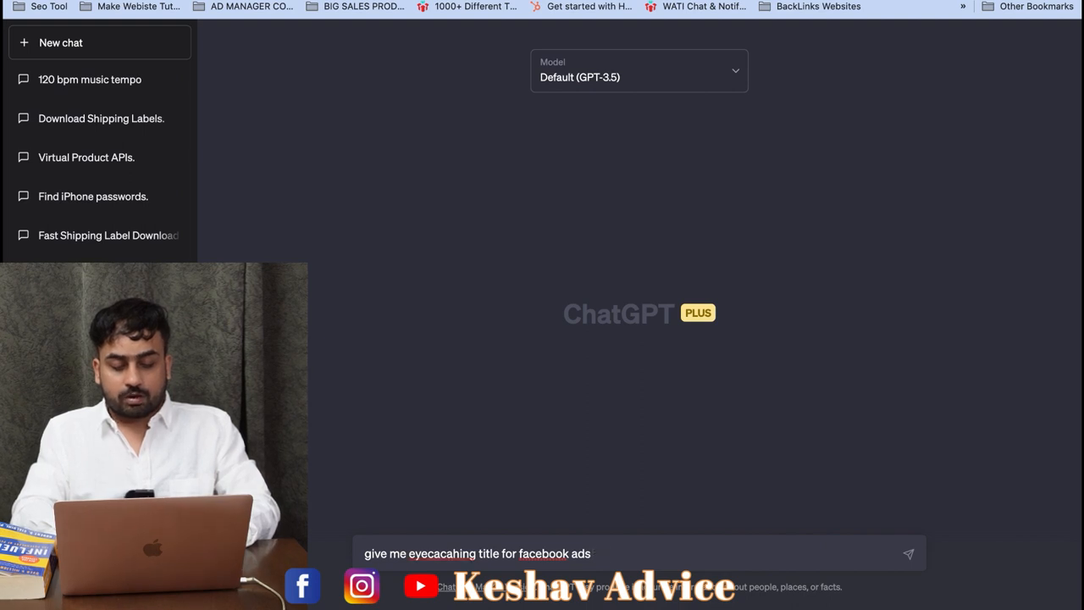
pyautogui.write('"')
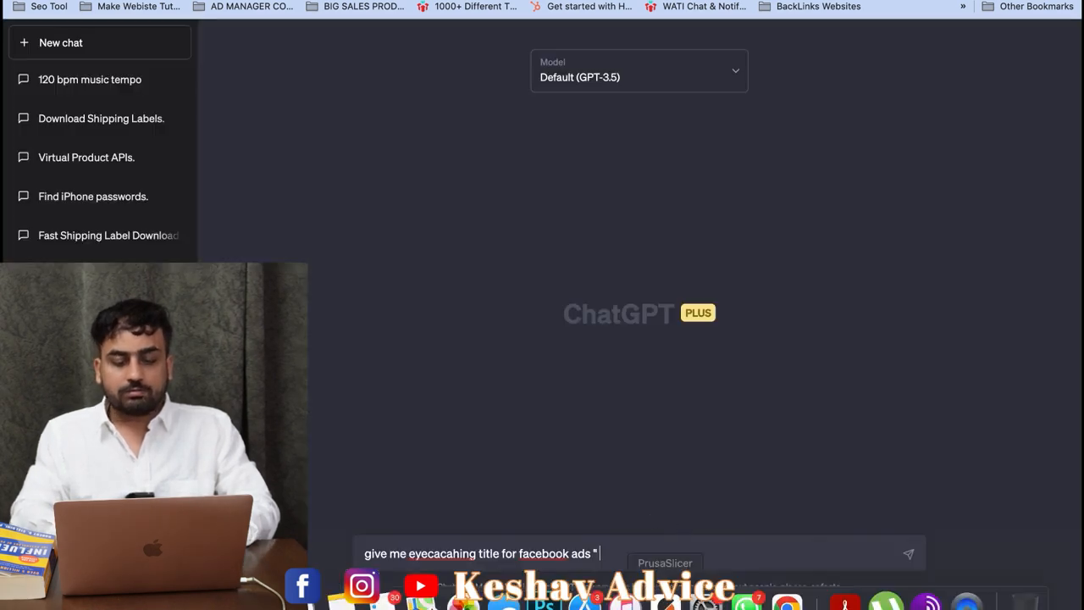
pyautogui.write('Herbna')
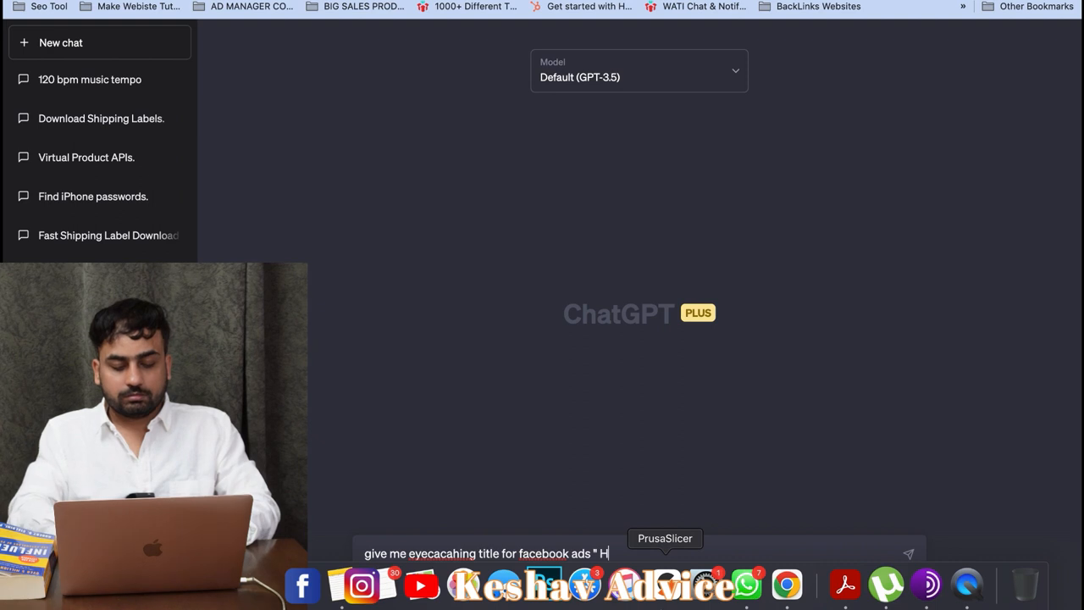
pyautogui.press('BackSpace')
pyautogui.press('BackSpace')
pyautogui.write("al tea's ,or")
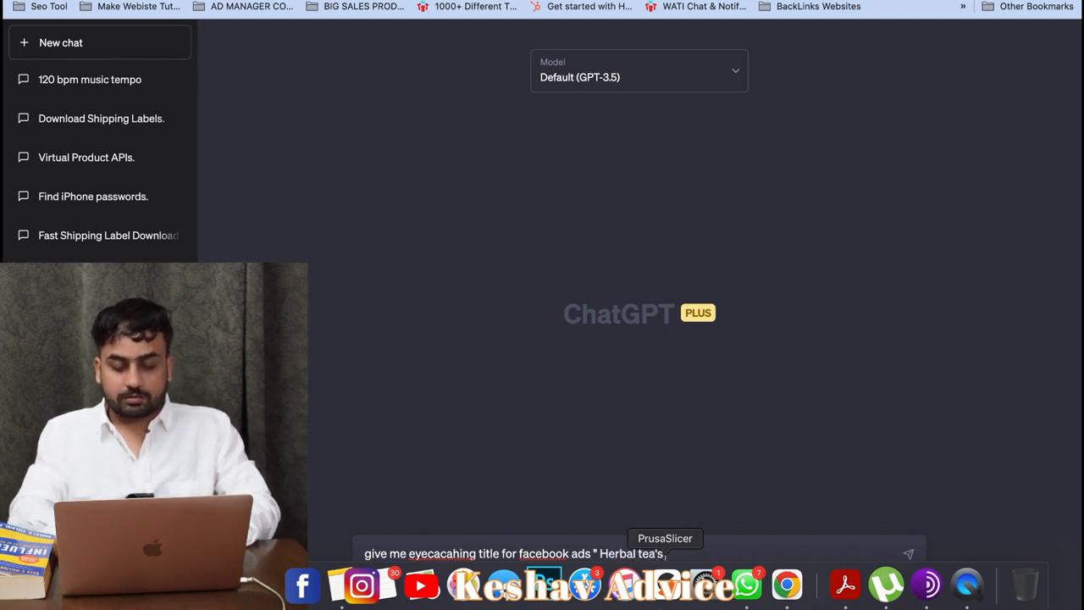
pyautogui.press('BackSpace')
pyautogui.press('BackSpace')
pyautogui.write(',or healhty life')
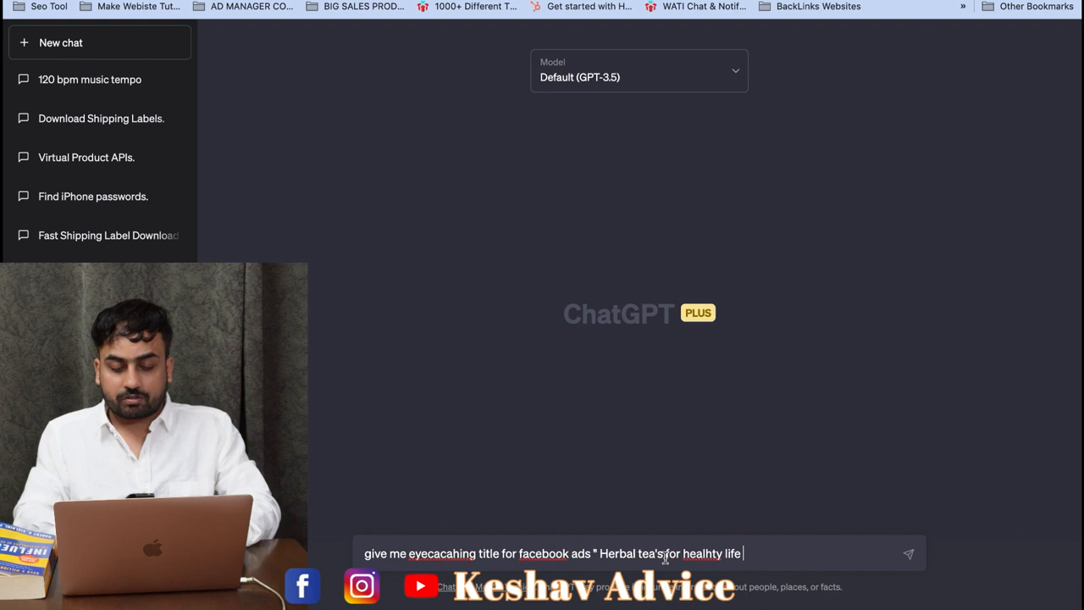
# Step: Correct the quoted topic to "Herbal tea's for healthy life", close the quotation, and insert "5" before "eyecacahing" in the prompt
pyautogui.doubleClick(699, 553)
pyautogui.write('healthy')
pyautogui.click(764, 555)
pyautogui.write('"')
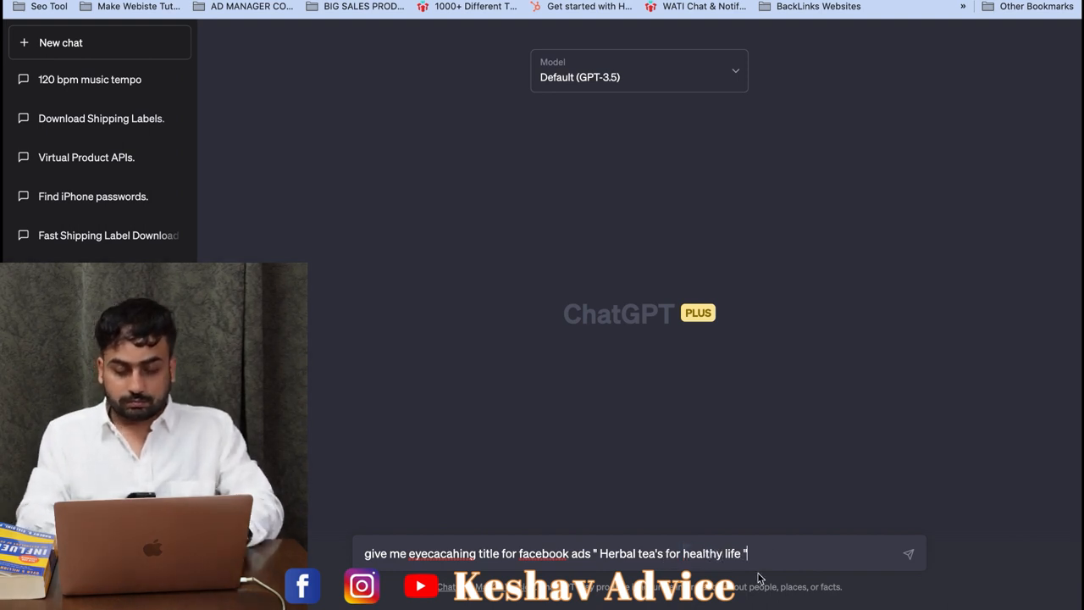
pyautogui.click(409, 556)
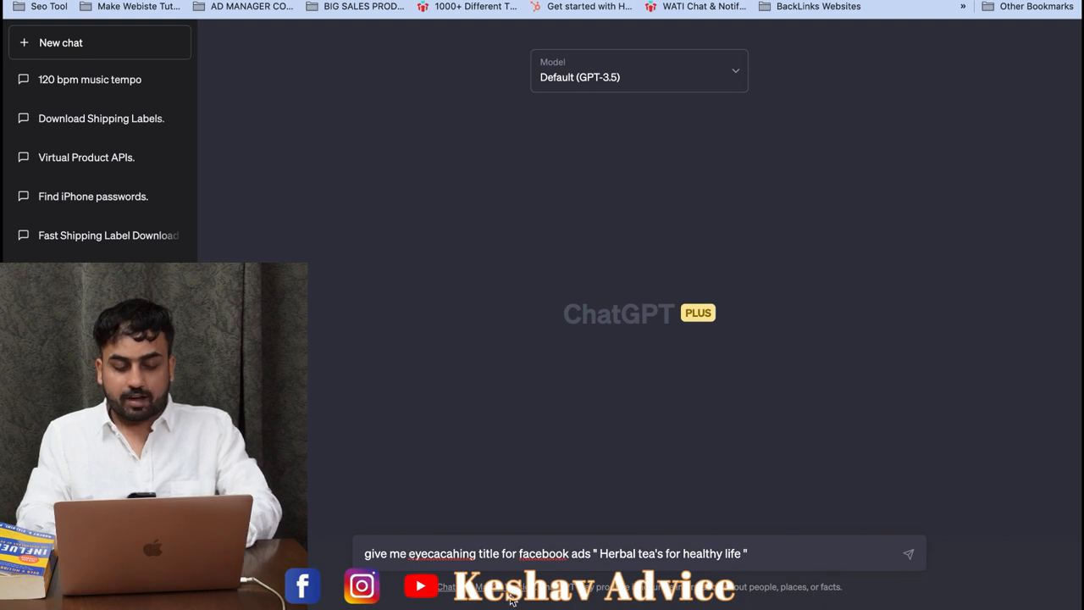
pyautogui.write('5')
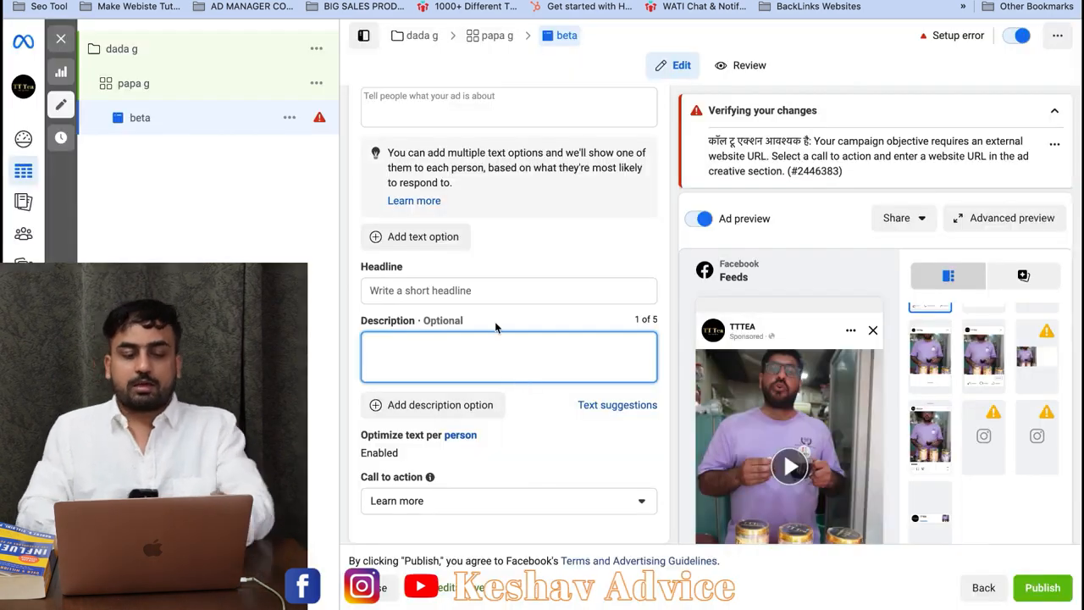
# Step: Switch to Ads Manager and add four extra headline options to the beta ad, making five headline fields
pyautogui.scroll(-1, 448, 283)
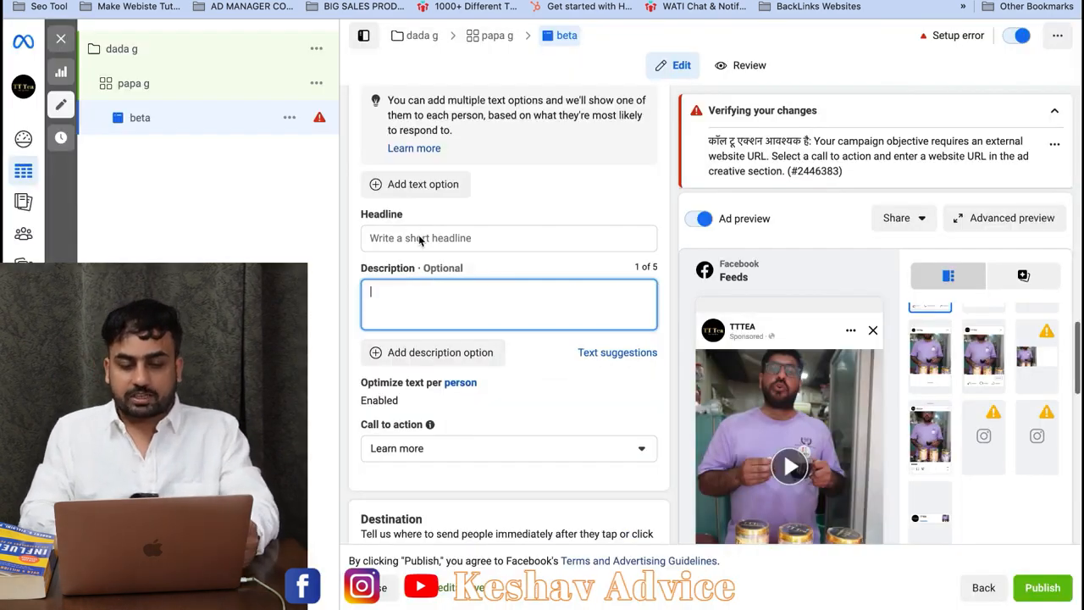
pyautogui.click(418, 240)
pyautogui.click(420, 283)
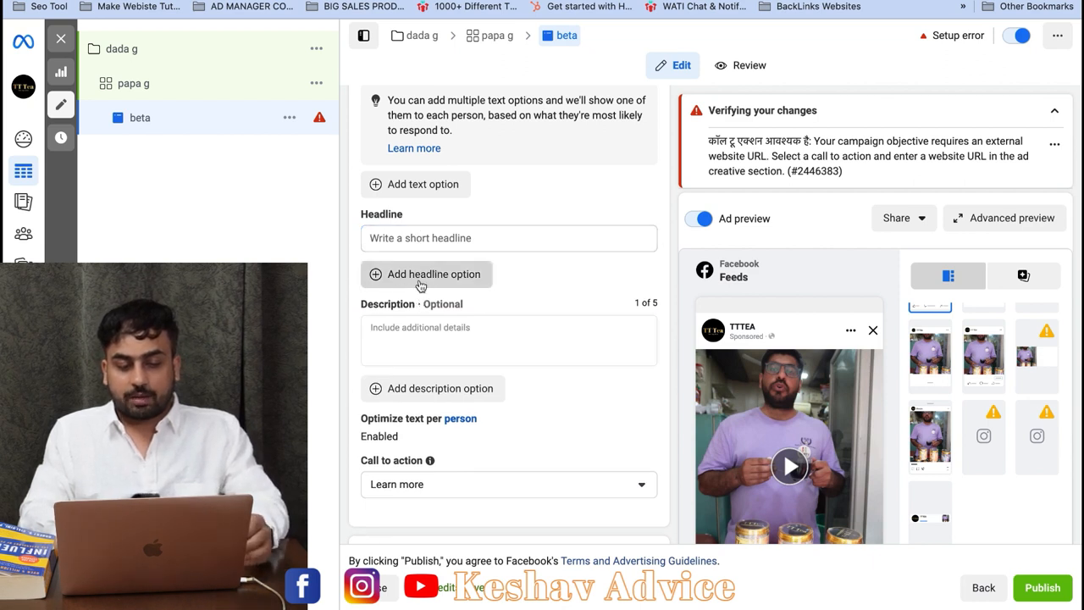
pyautogui.click(415, 273)
pyautogui.scroll(-2, 415, 273)
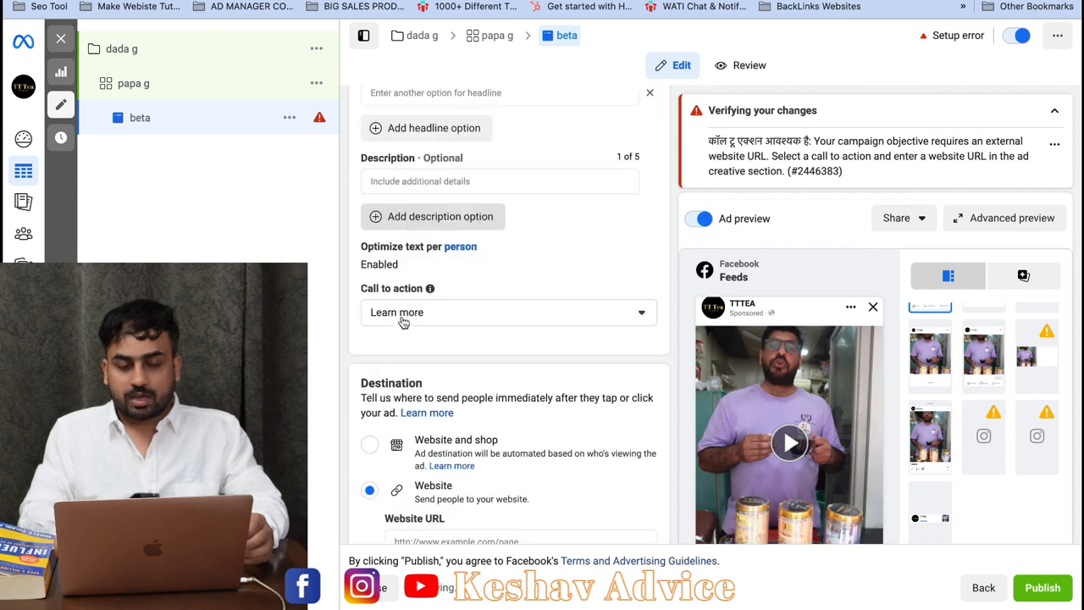
pyautogui.scroll(1, 421, 252)
pyautogui.scroll(1, 420, 258)
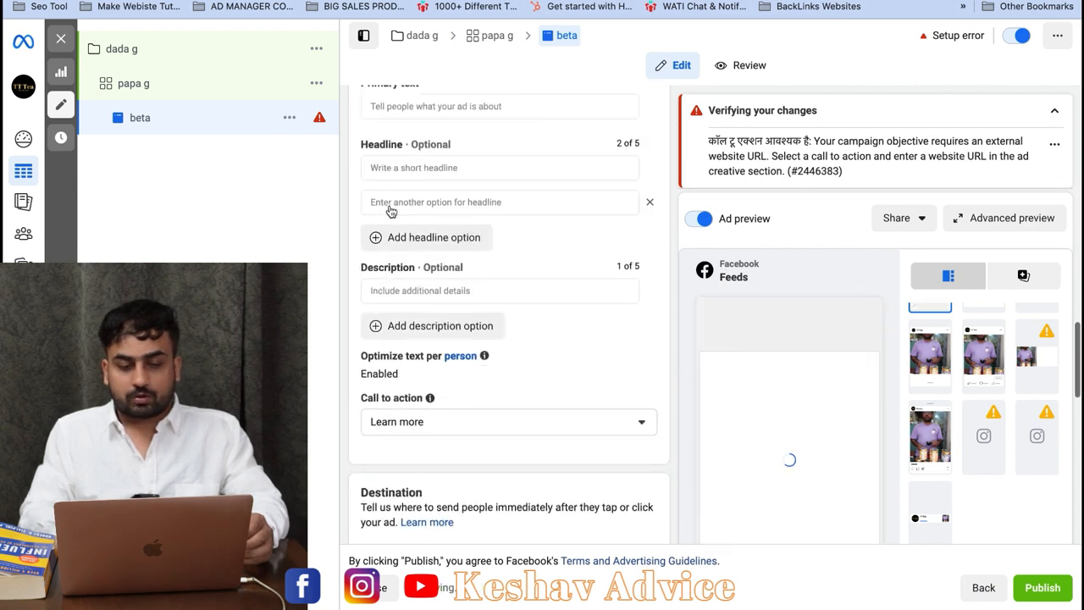
pyautogui.click(415, 242)
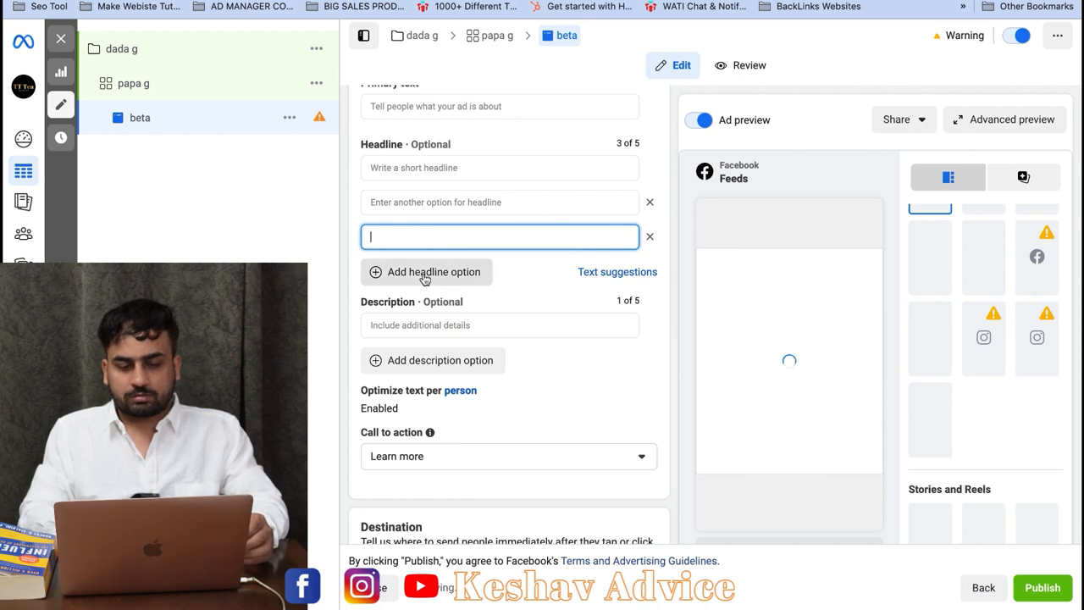
pyautogui.click(424, 278)
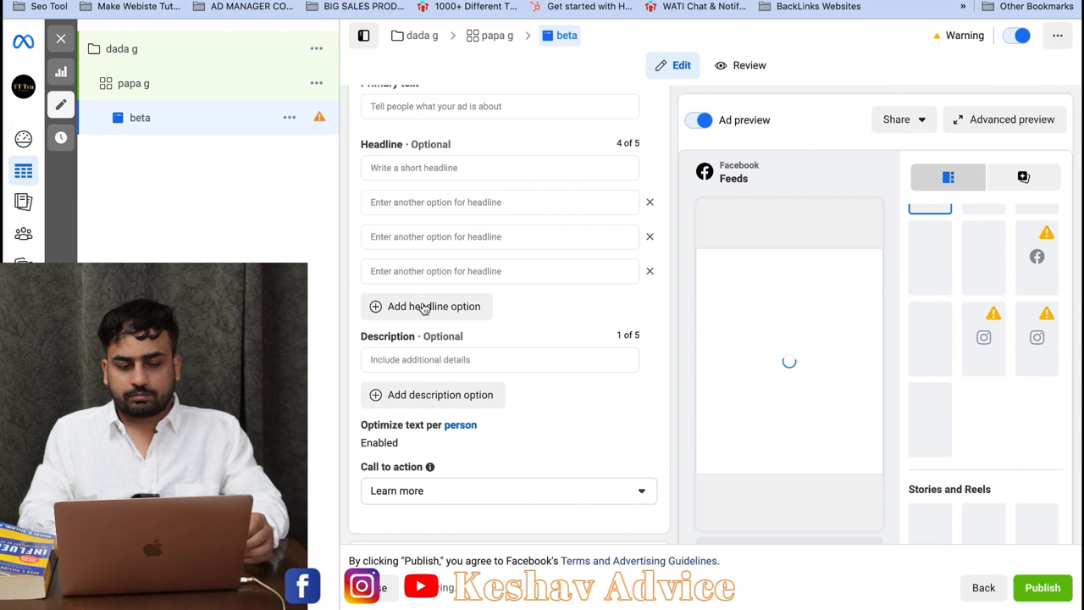
pyautogui.click(424, 307)
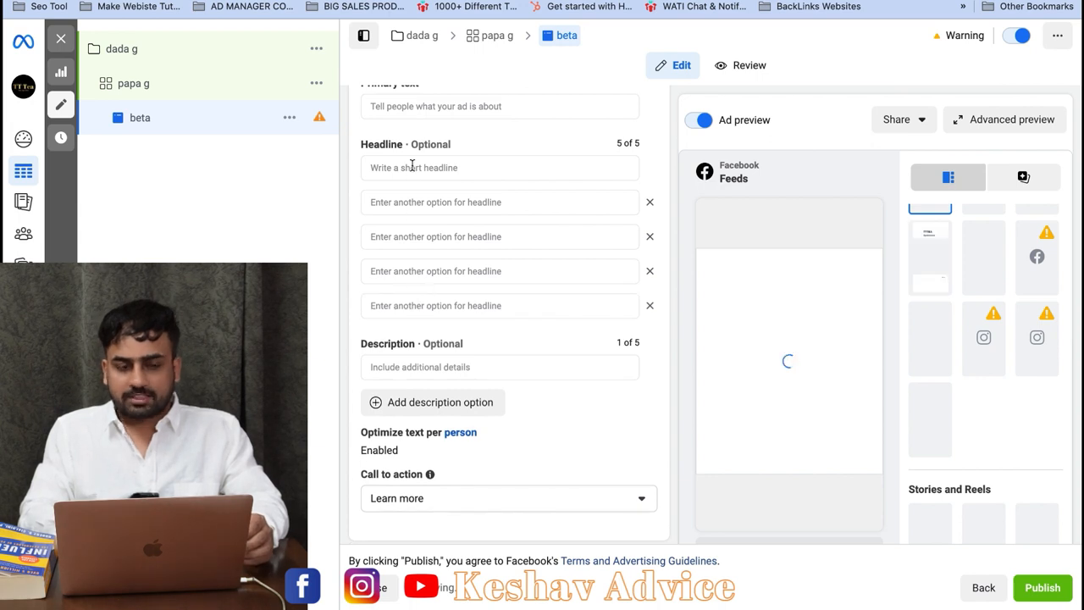
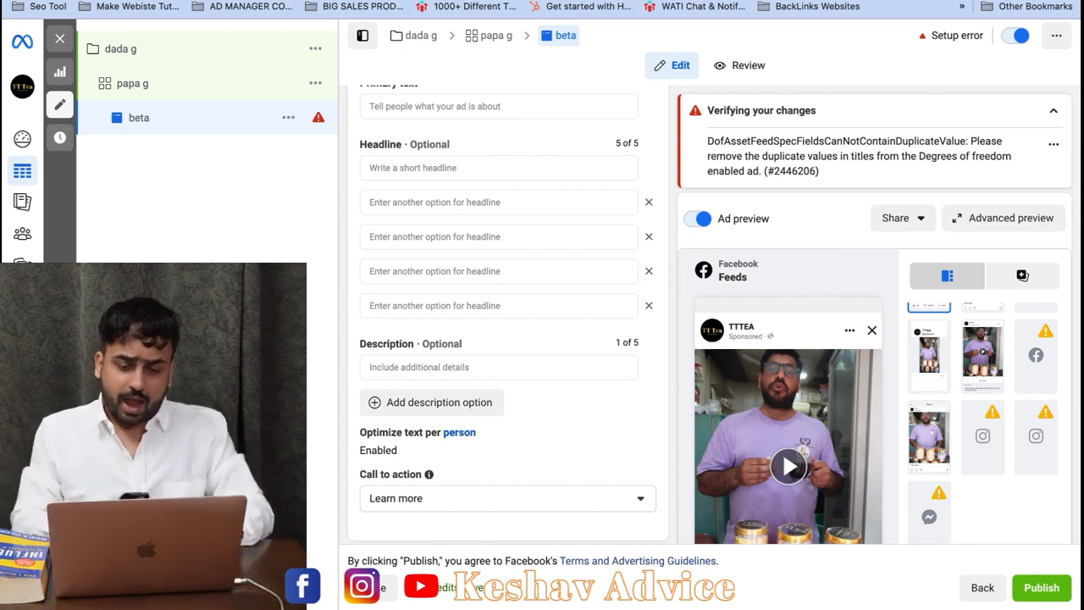
# Step: Open the video selection for replacing the beta ad's current video in the ad creative
pyautogui.scroll(-3, 593, 364)
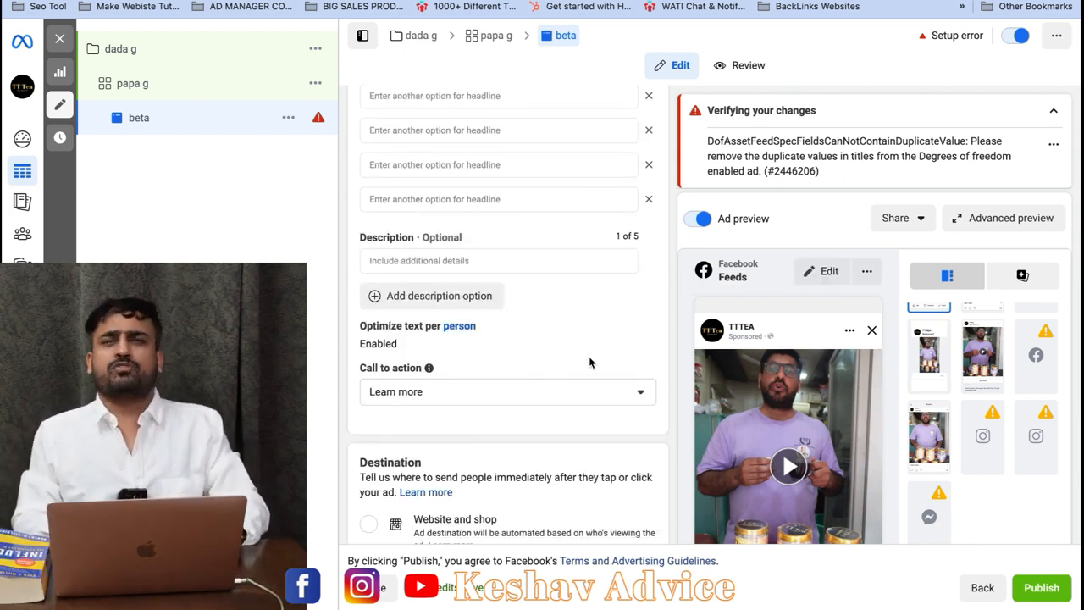
pyautogui.scroll(5, 508, 347)
pyautogui.scroll(-1, 500, 345)
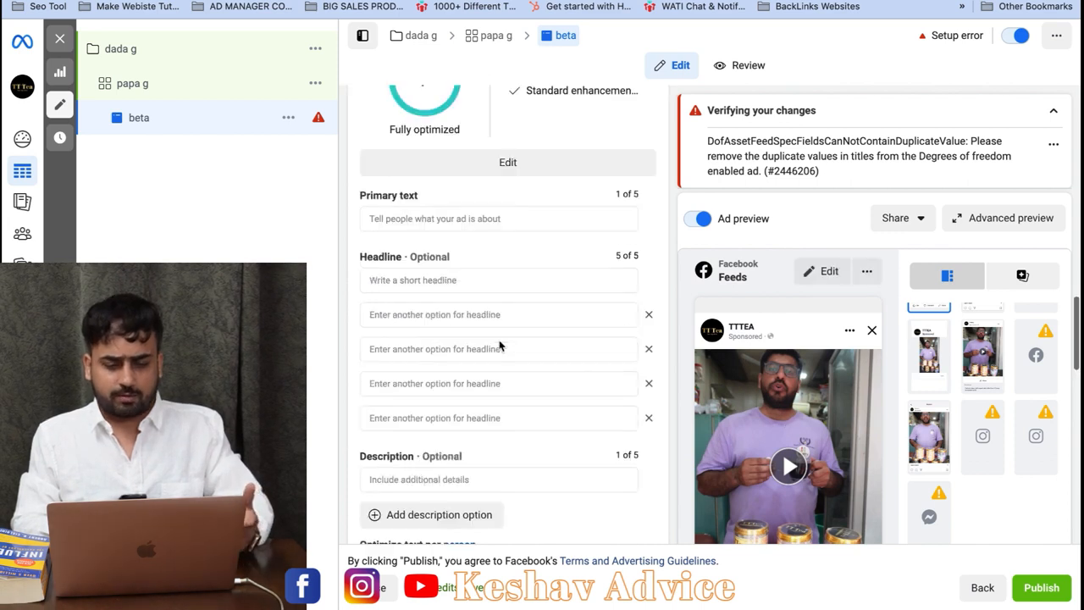
pyautogui.scroll(8, 499, 346)
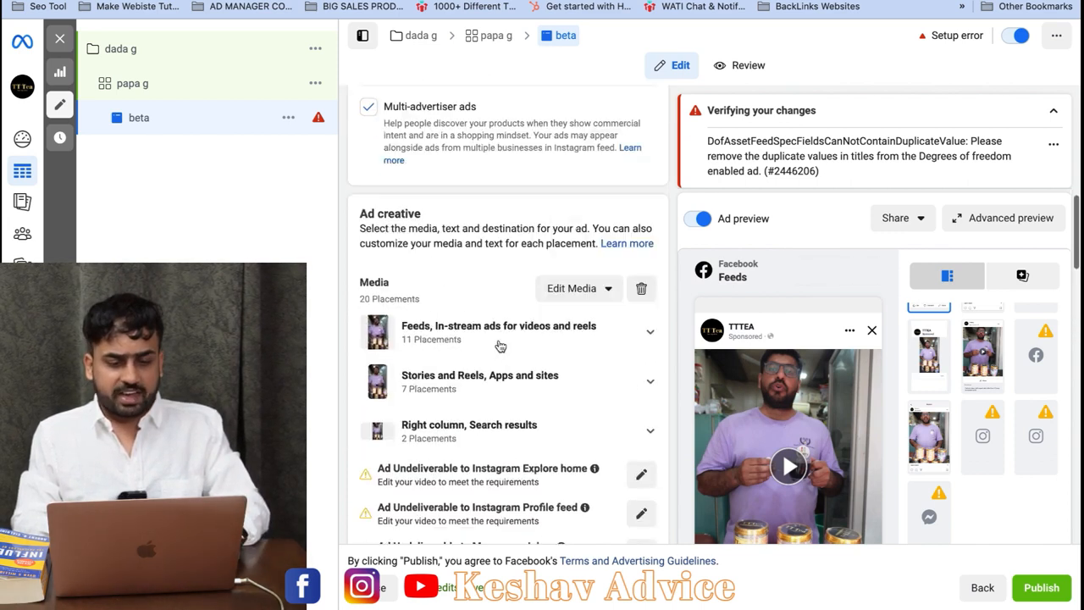
pyautogui.click(576, 347)
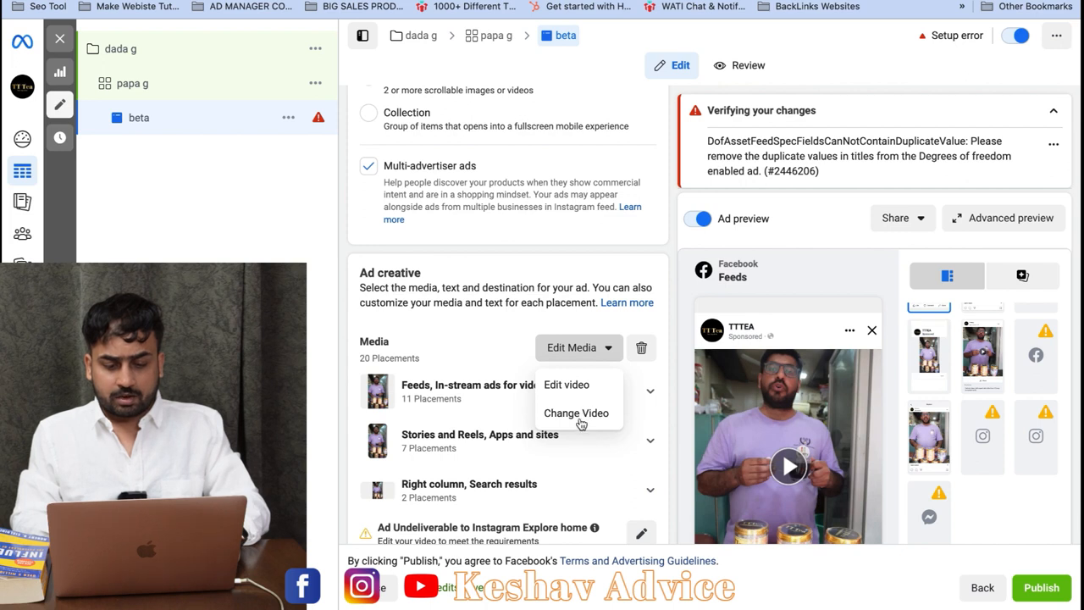
pyautogui.click(580, 421)
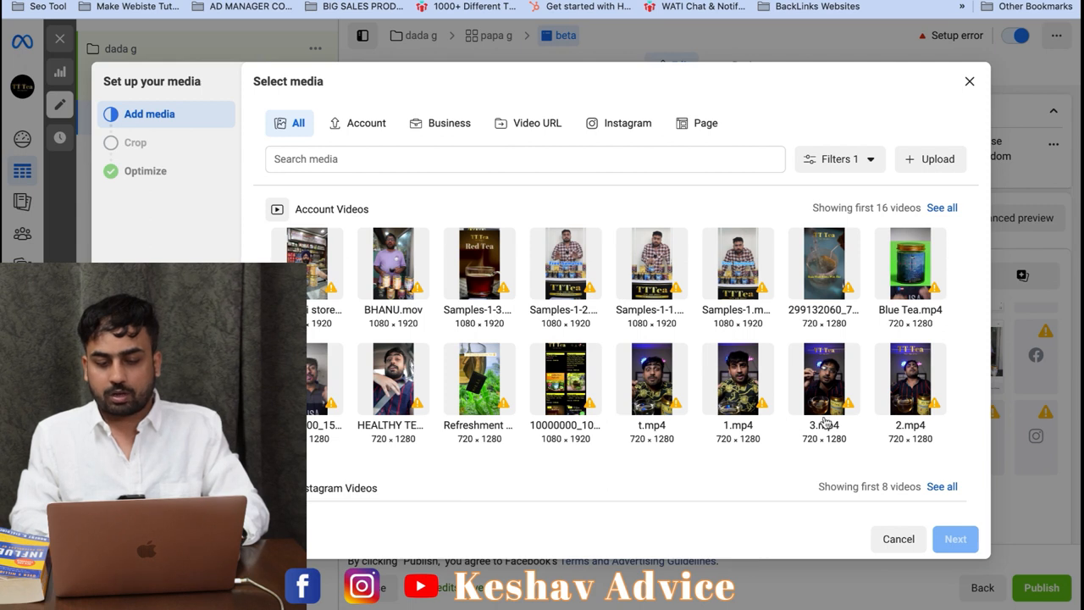
# Step: Browse the available videos, select the account video Samples-1-2 and continue to the placement crops
pyautogui.scroll(-3, 879, 381)
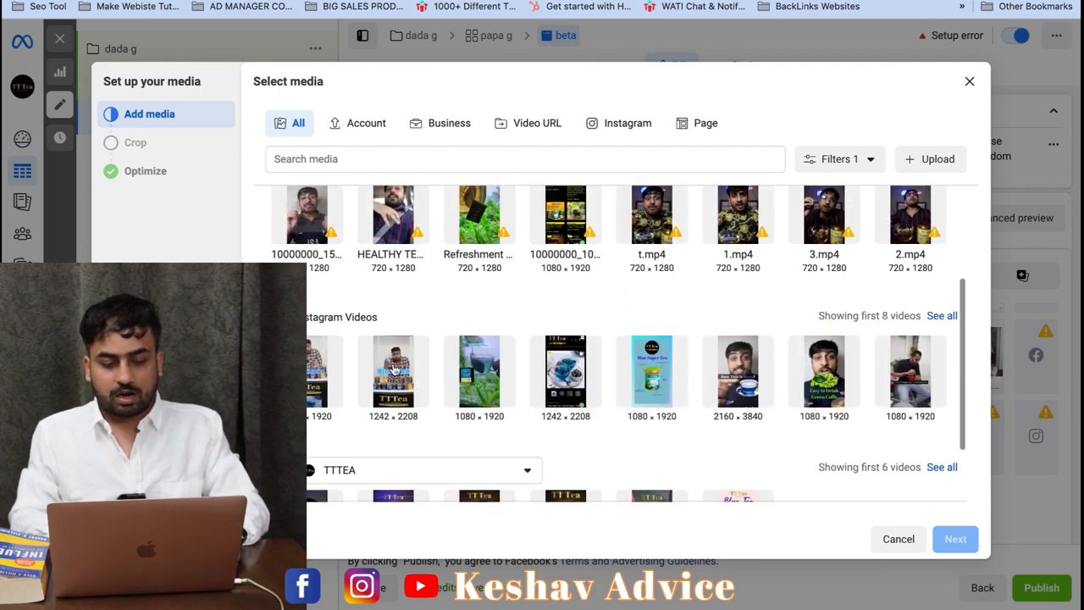
pyautogui.scroll(-3, 394, 368)
pyautogui.scroll(5, 395, 369)
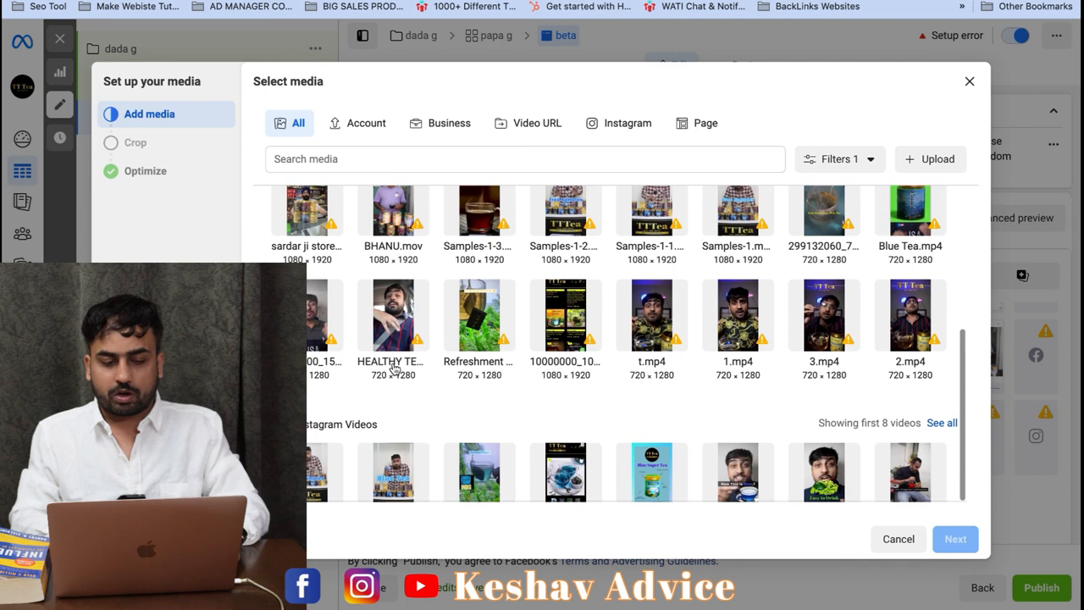
pyautogui.scroll(-1, 394, 368)
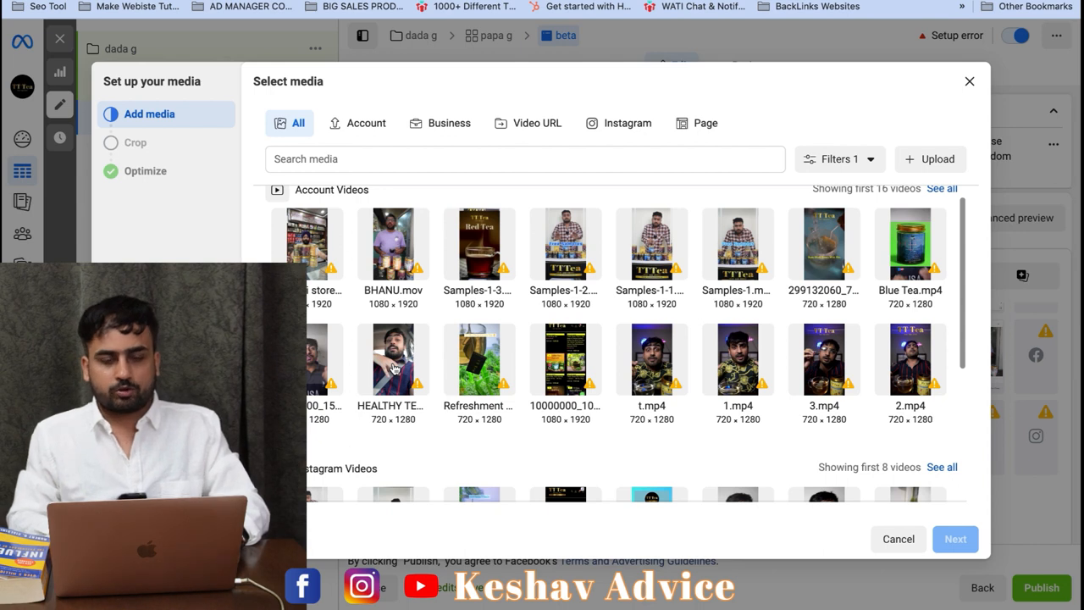
pyautogui.scroll(-3, 394, 369)
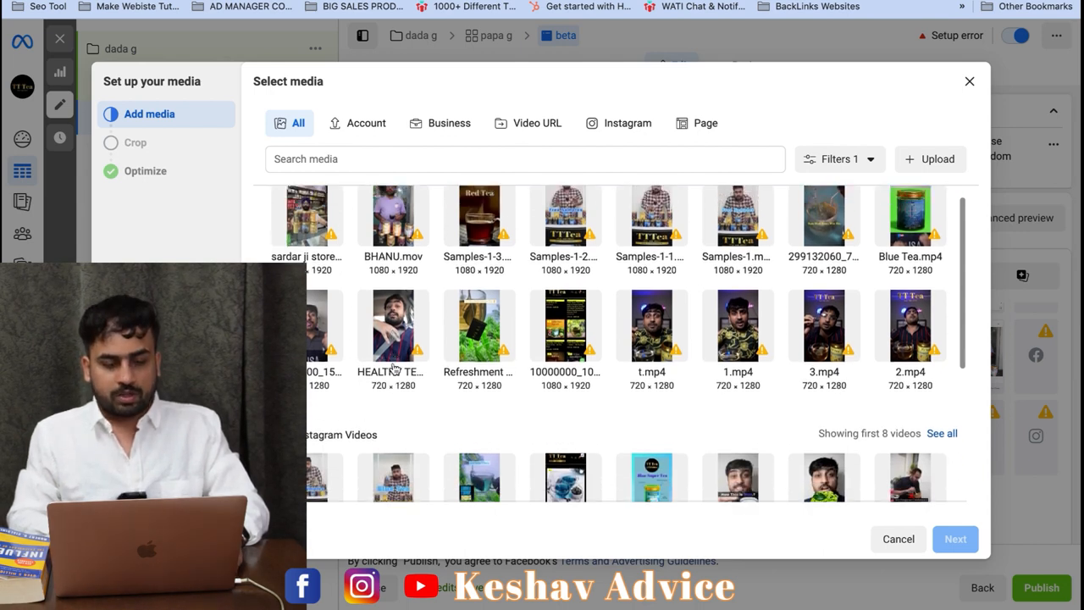
pyautogui.scroll(4, 394, 368)
pyautogui.click(569, 276)
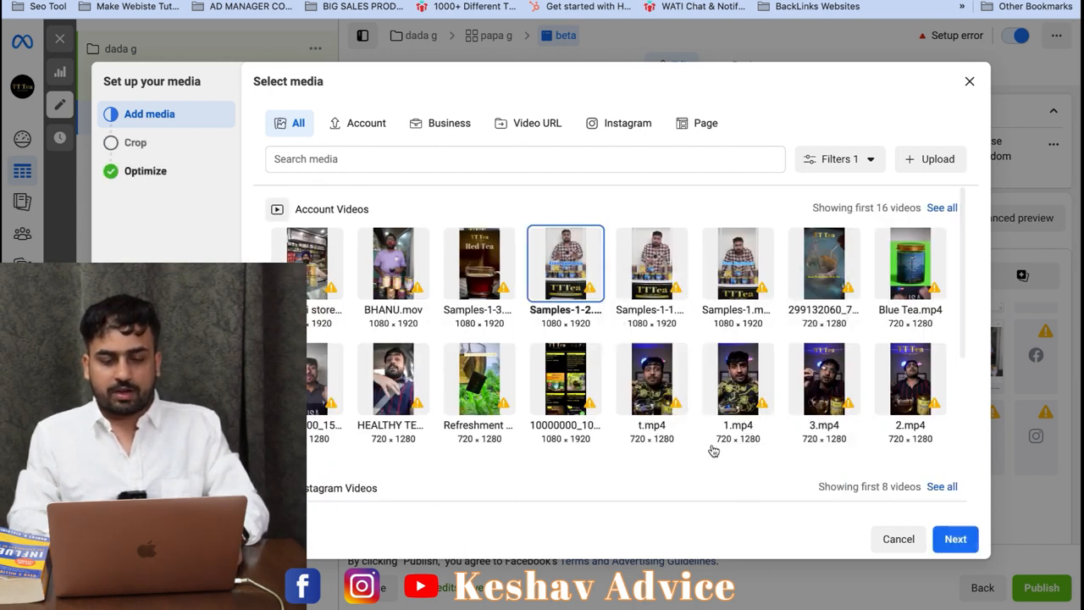
pyautogui.click(957, 544)
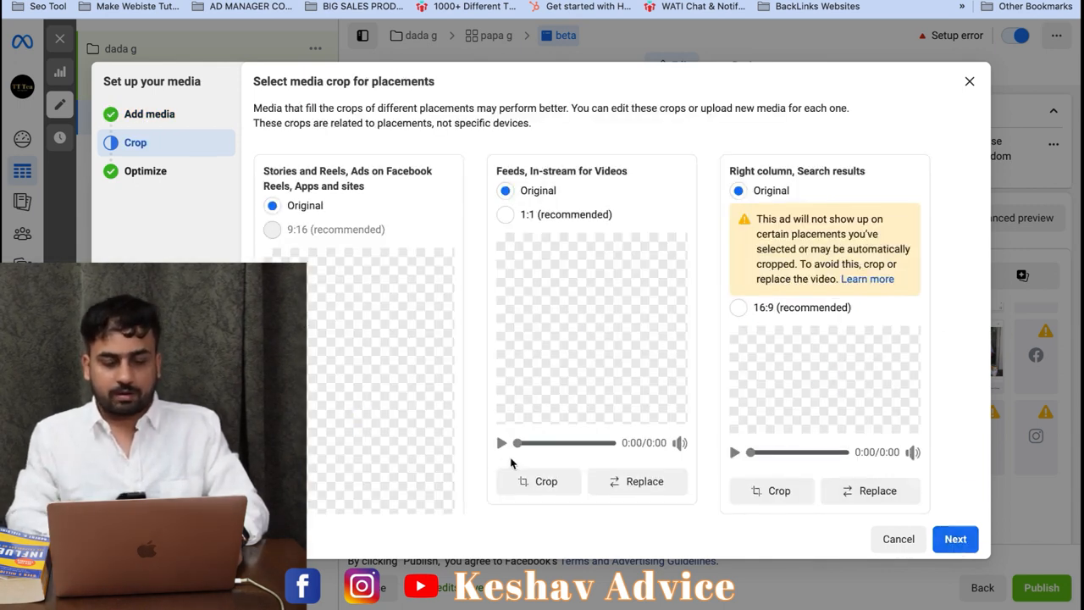
# Step: Examine the video's crop previews for stories and reels, feeds, and right column placements
pyautogui.scroll(-3, 504, 436)
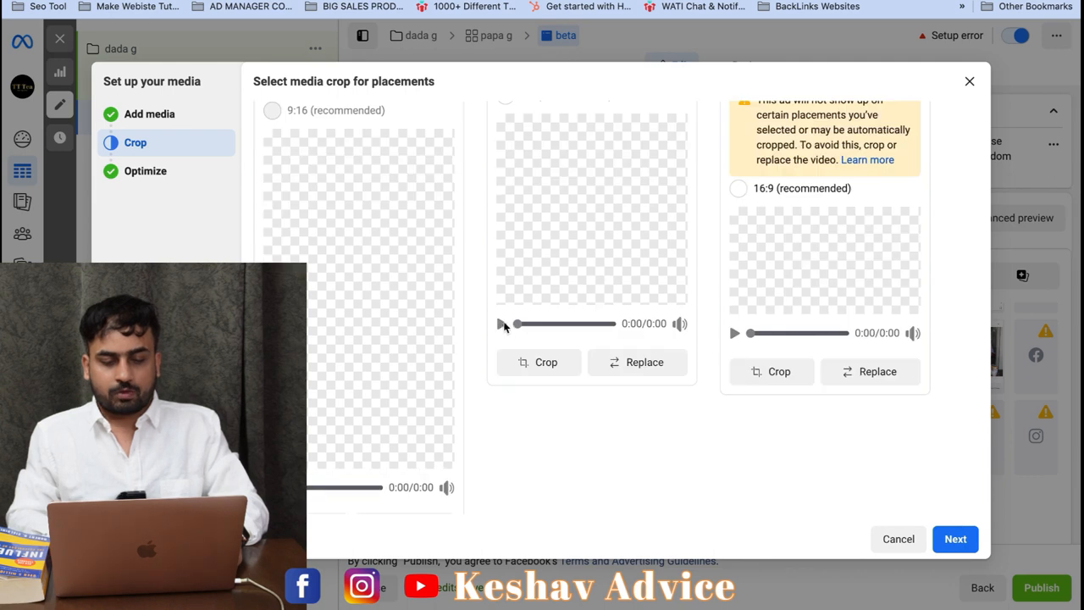
pyautogui.scroll(3, 508, 339)
pyautogui.scroll(-3, 593, 321)
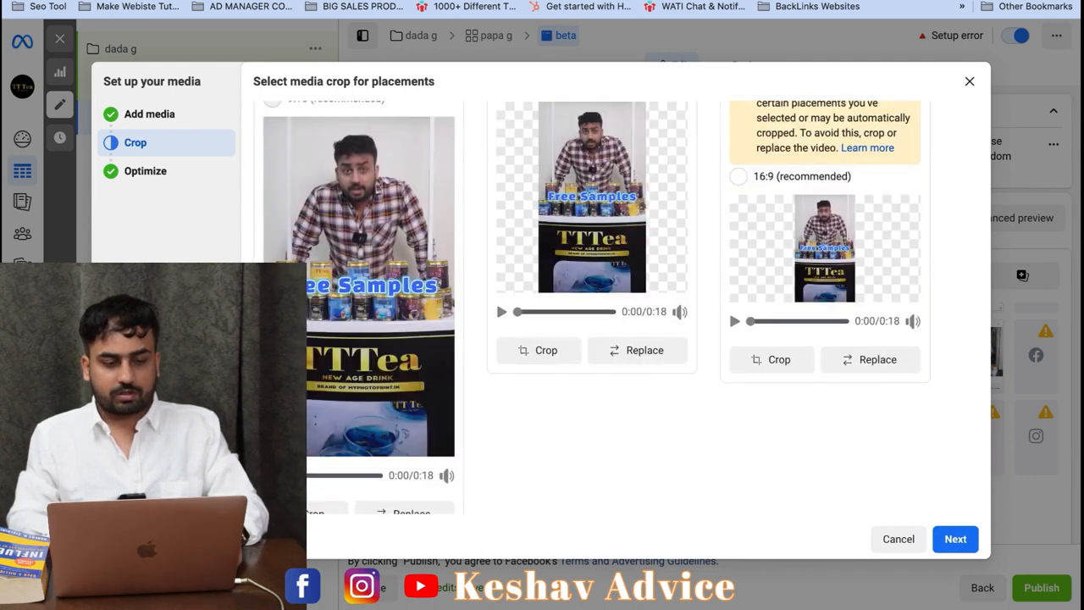
pyautogui.scroll(3, 593, 321)
pyautogui.scroll(-4, 593, 322)
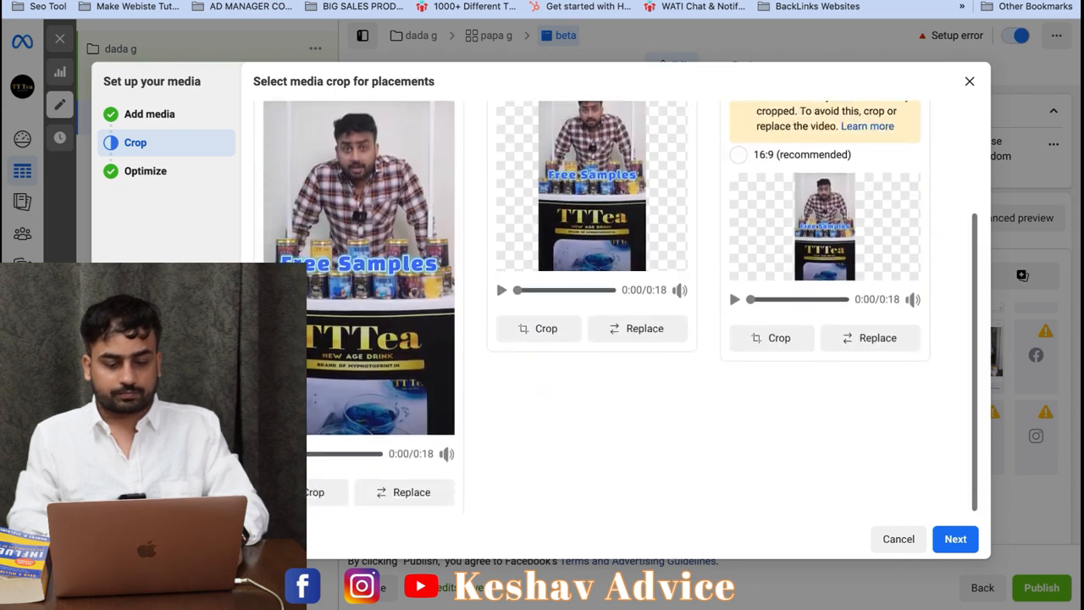
pyautogui.scroll(2, 310, 430)
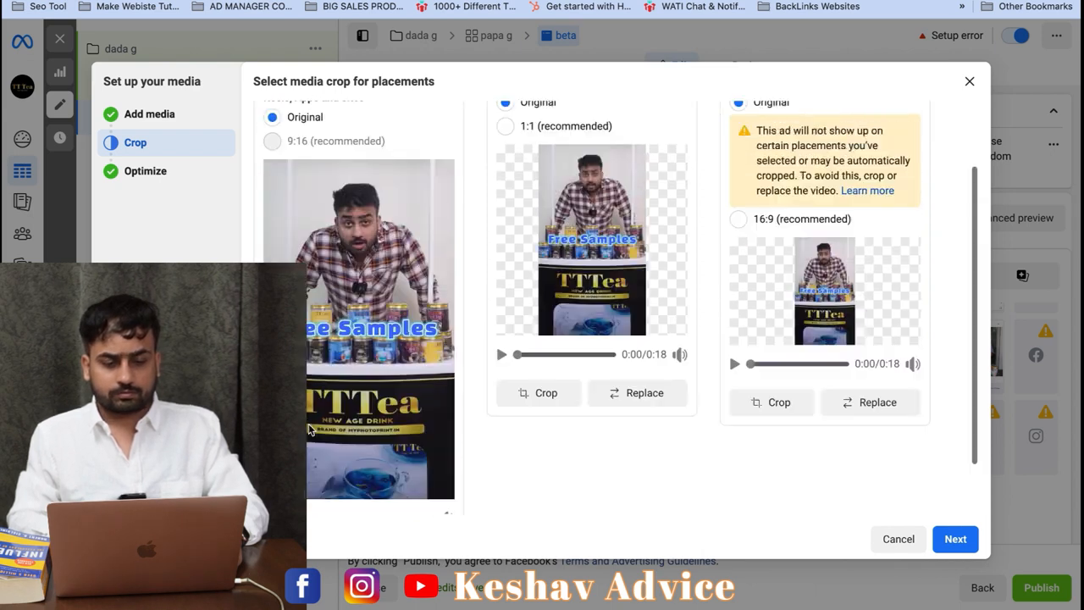
pyautogui.scroll(-2, 309, 429)
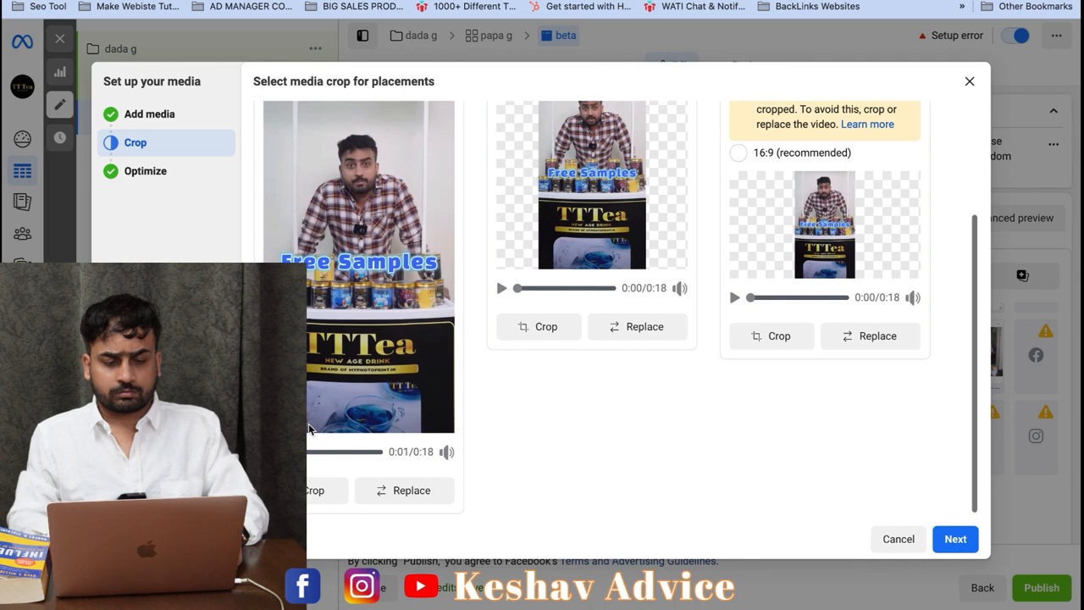
pyautogui.scroll(1, 309, 428)
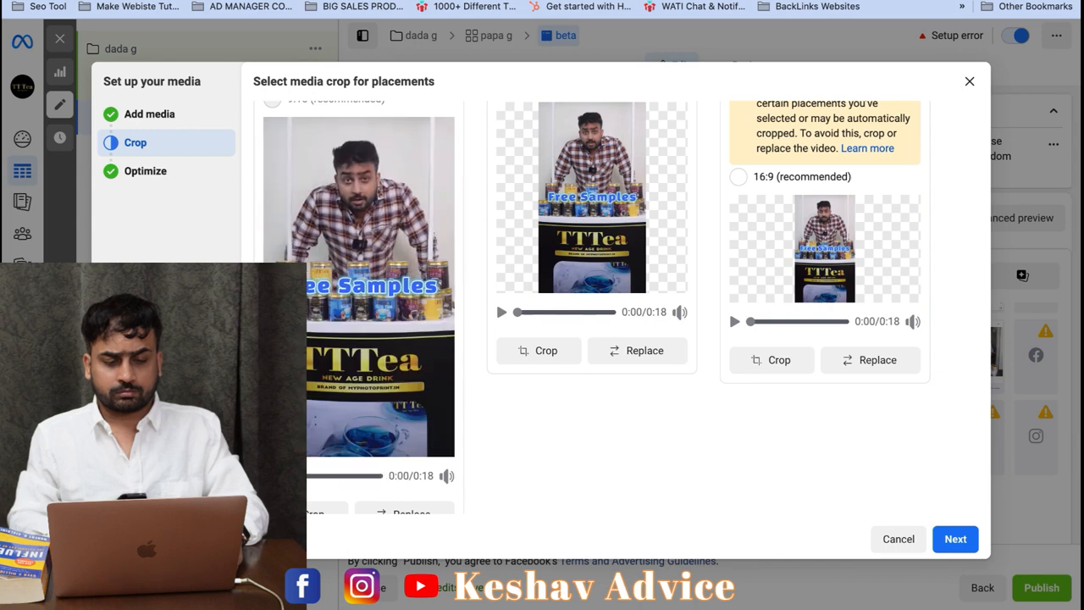
# Step: Cancel the media setup for the beta ad's video and return to its ad creative in Ads Manager
pyautogui.click(897, 540)
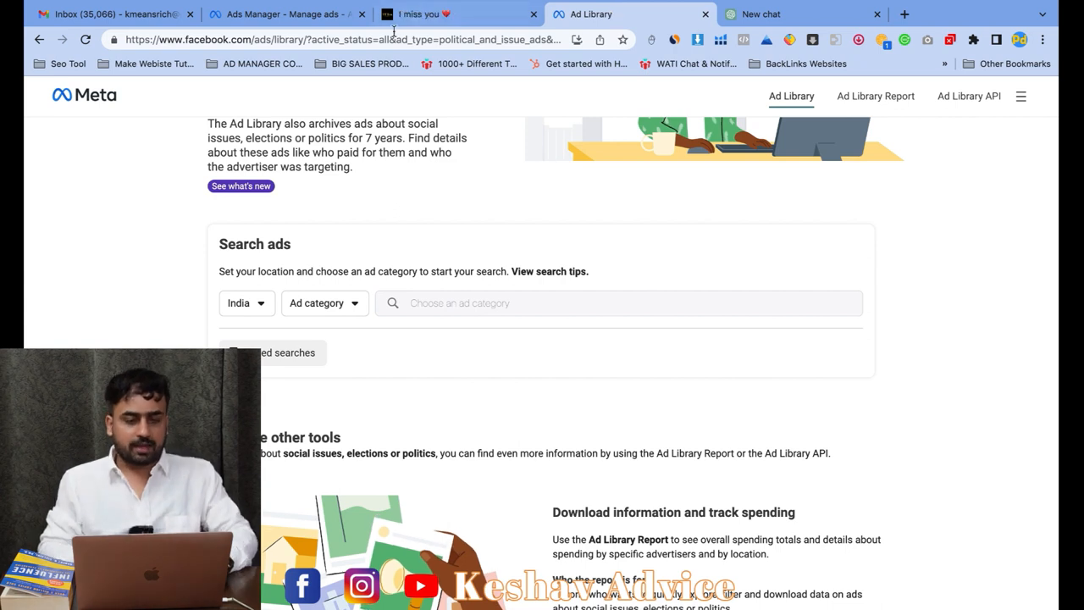
pyautogui.click(284, 14)
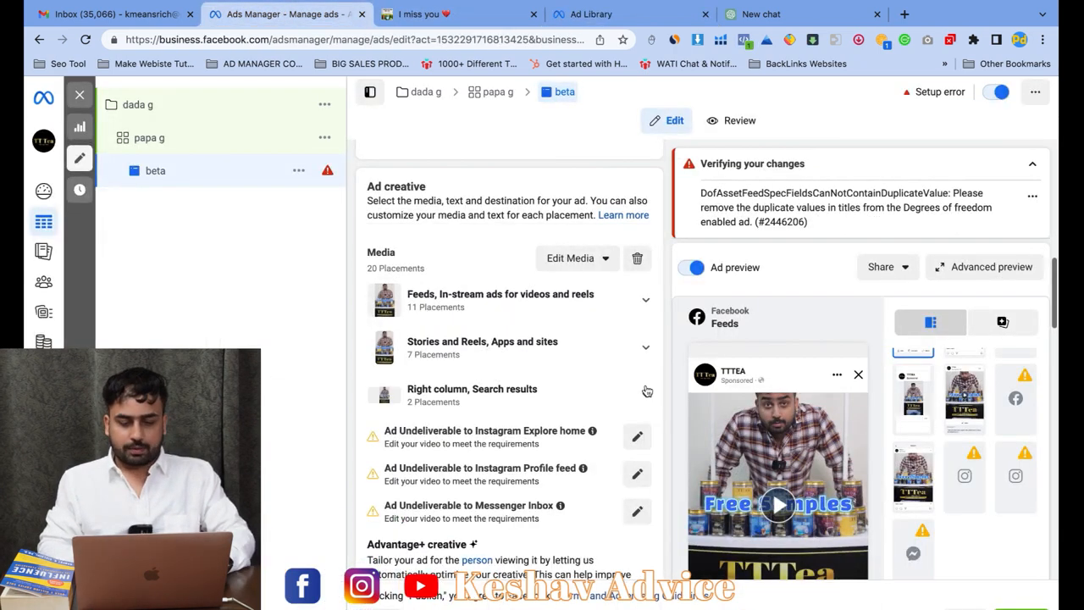
# Step: Switch to ChatGPT, request five eye-catching Facebook ad titles for "Herbal tea's for healthy life" and ask for more
pyautogui.click(772, 15)
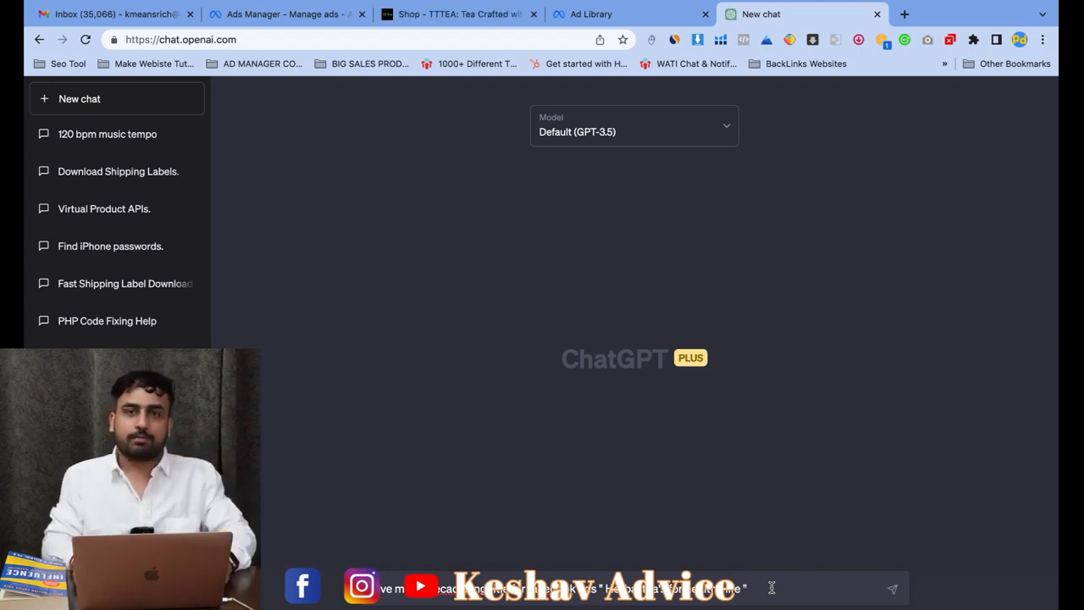
pyautogui.press('Return')
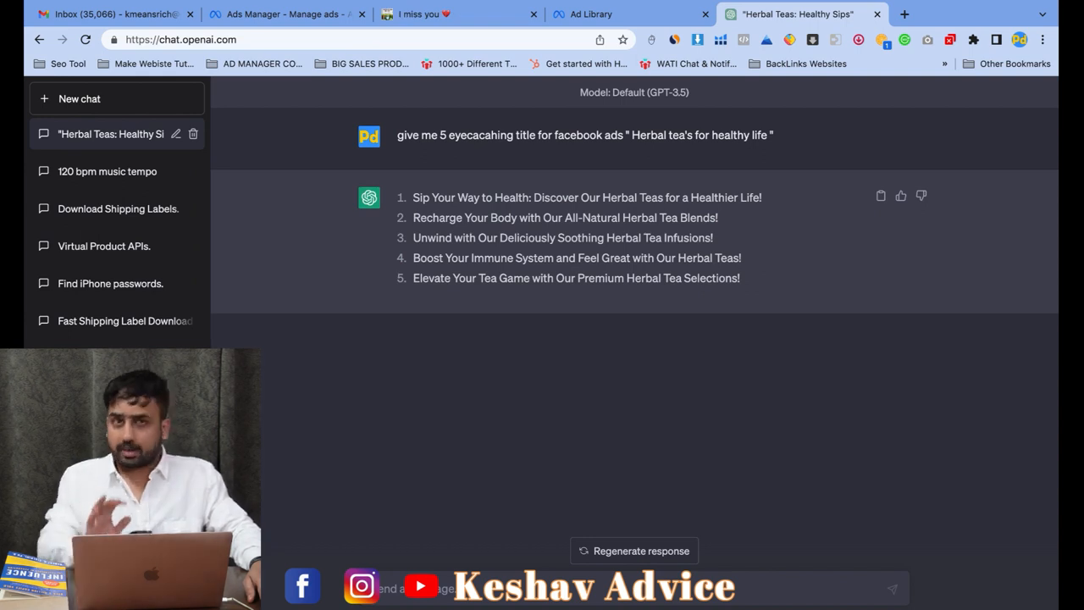
pyautogui.write('give me morwe')
pyautogui.press('Return')
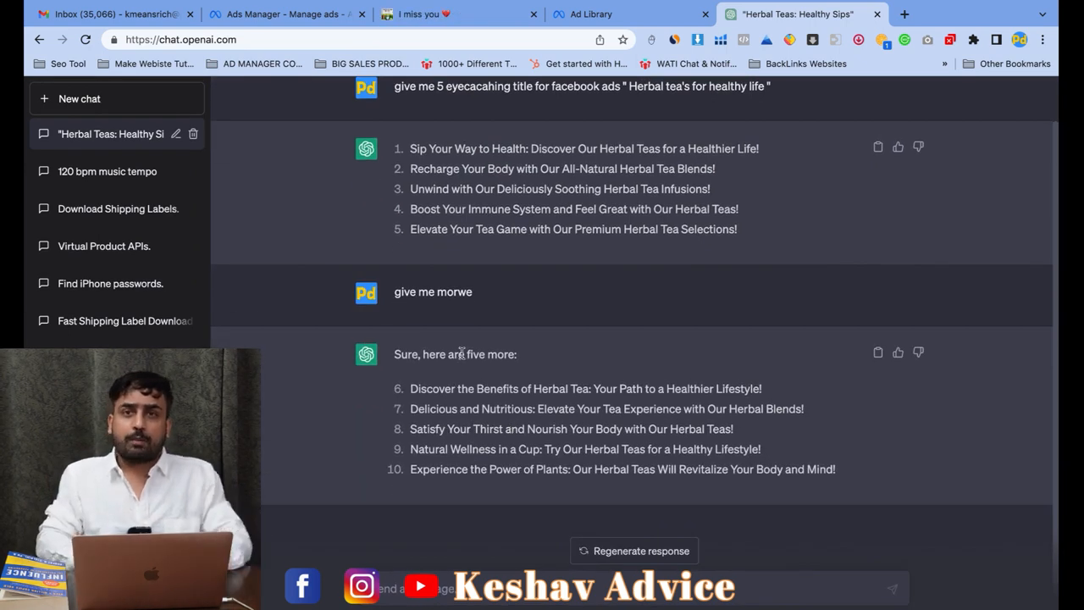
# Step: Copy "Discover the Benefits of Herbal Tea: Your Path to a Healthier Lifestyle!" into the beta ad's first headline field in Ads Manager
pyautogui.moveTo(411, 387); pyautogui.dragTo(783, 391)
pyautogui.press('super+c')
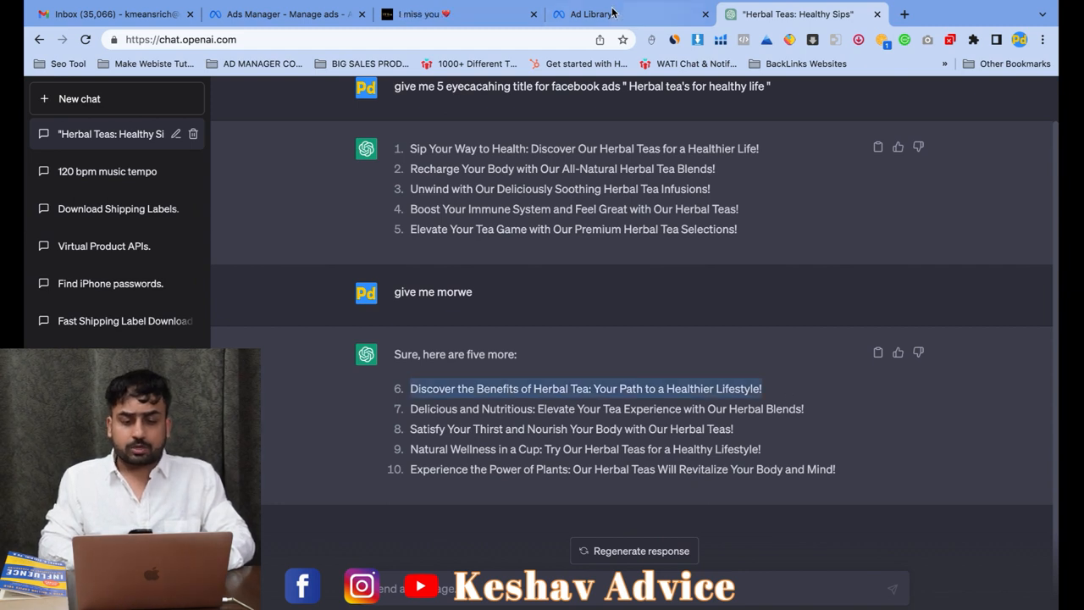
pyautogui.click(618, 14)
pyautogui.click(239, 15)
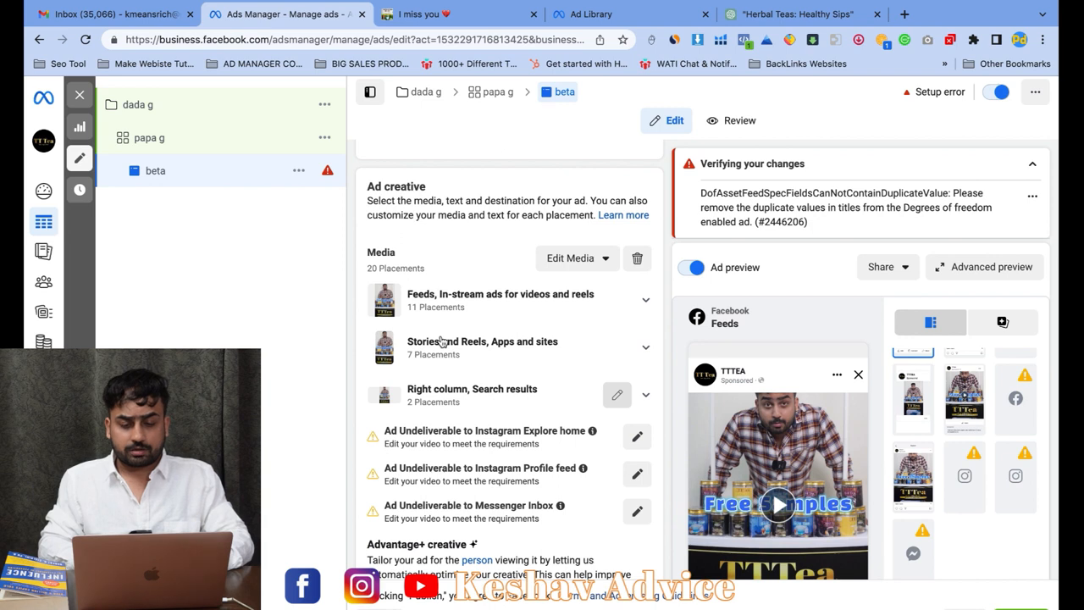
pyautogui.scroll(-2, 508, 339)
pyautogui.scroll(-10, 551, 354)
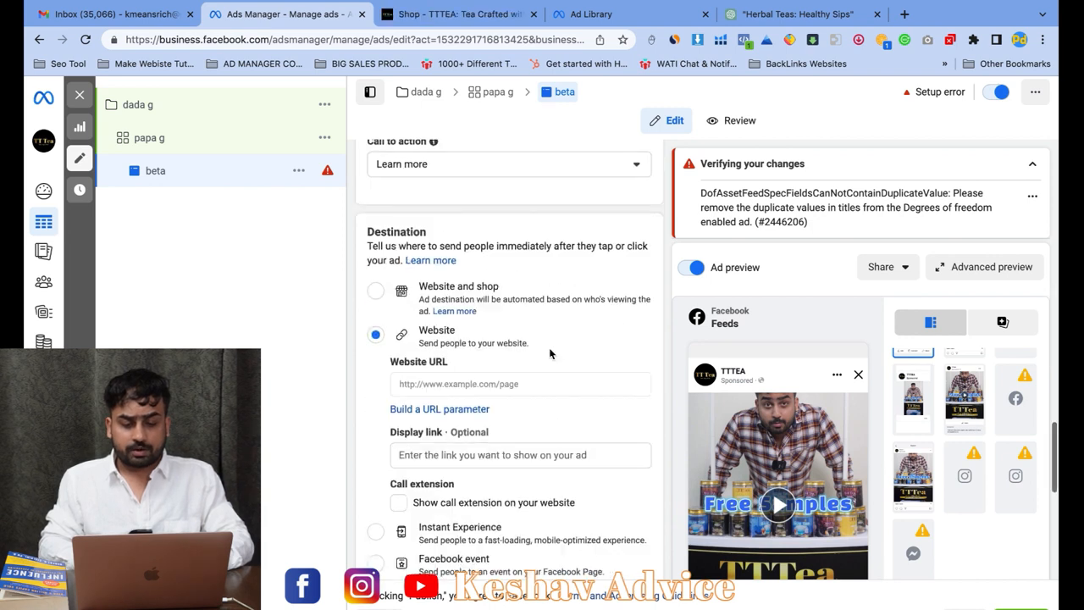
pyautogui.scroll(1, 551, 354)
pyautogui.scroll(-4, 550, 354)
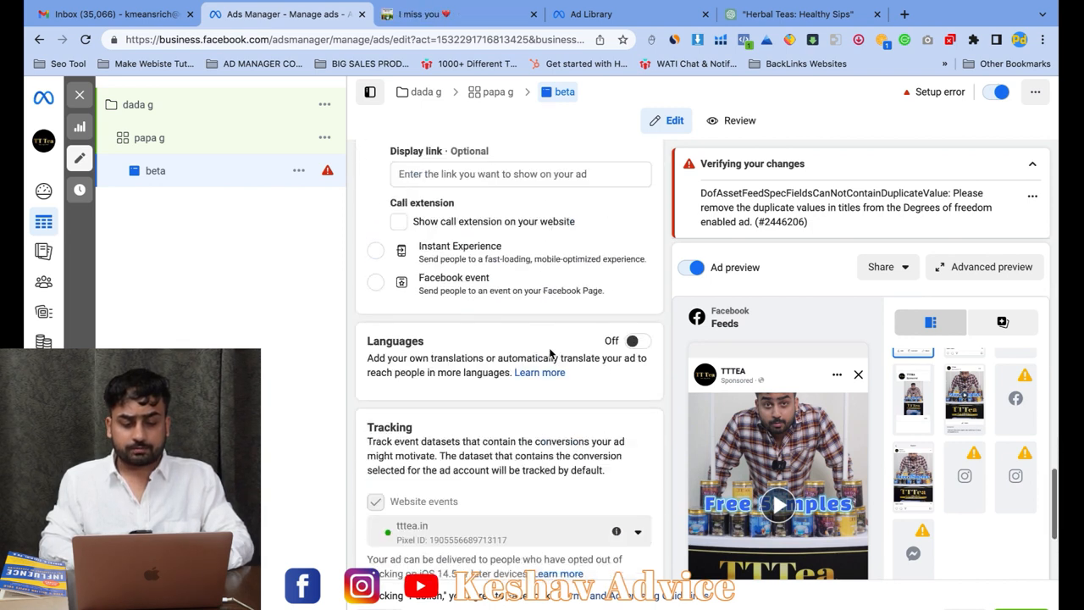
pyautogui.scroll(4, 550, 354)
pyautogui.scroll(3, 551, 354)
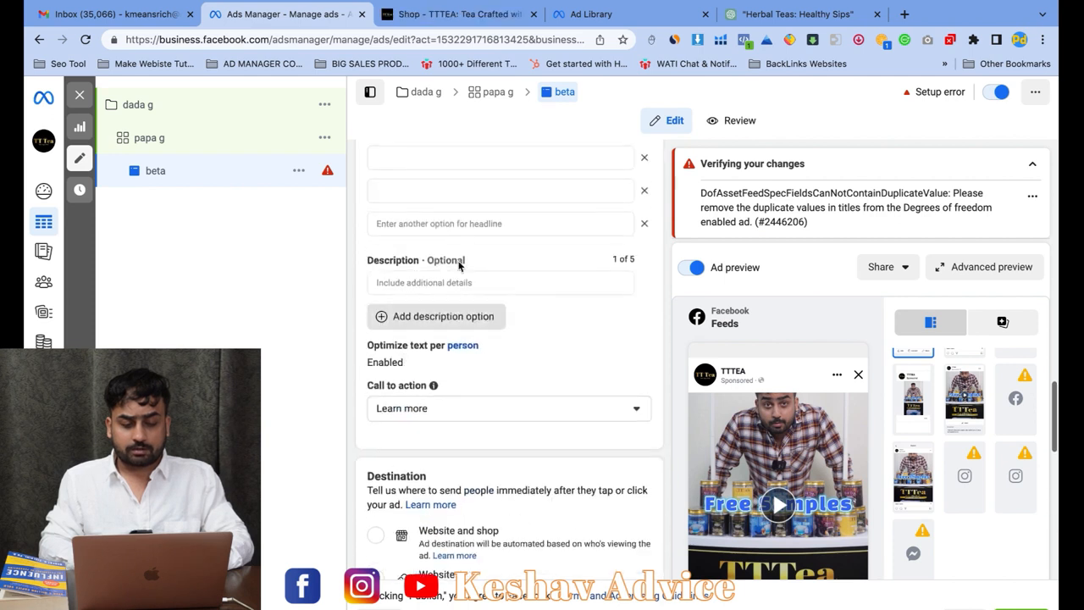
pyautogui.scroll(2, 467, 254)
pyautogui.click(426, 208)
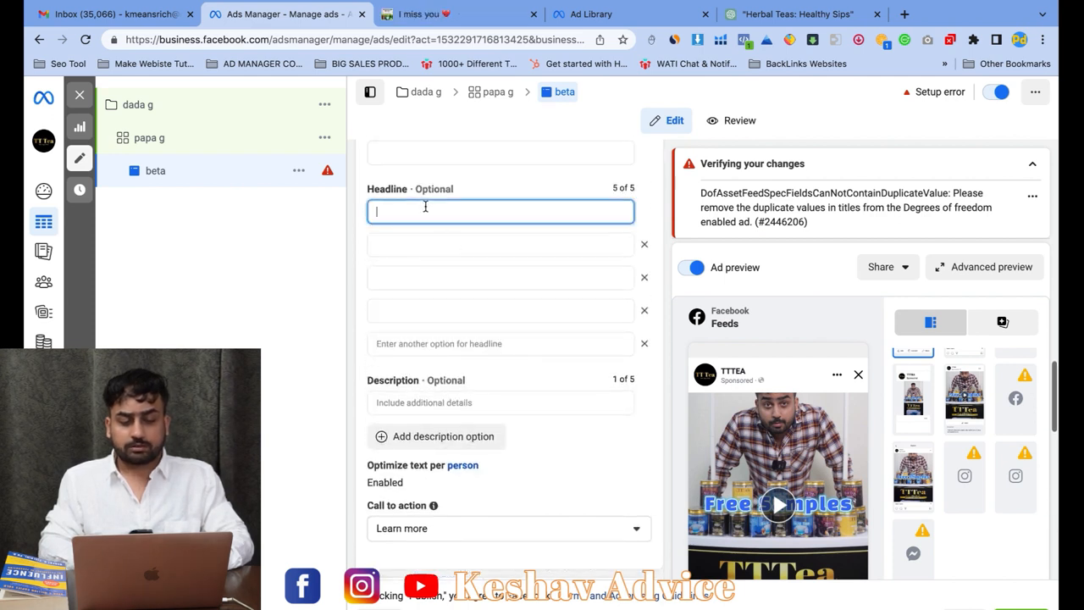
pyautogui.press('super+v')
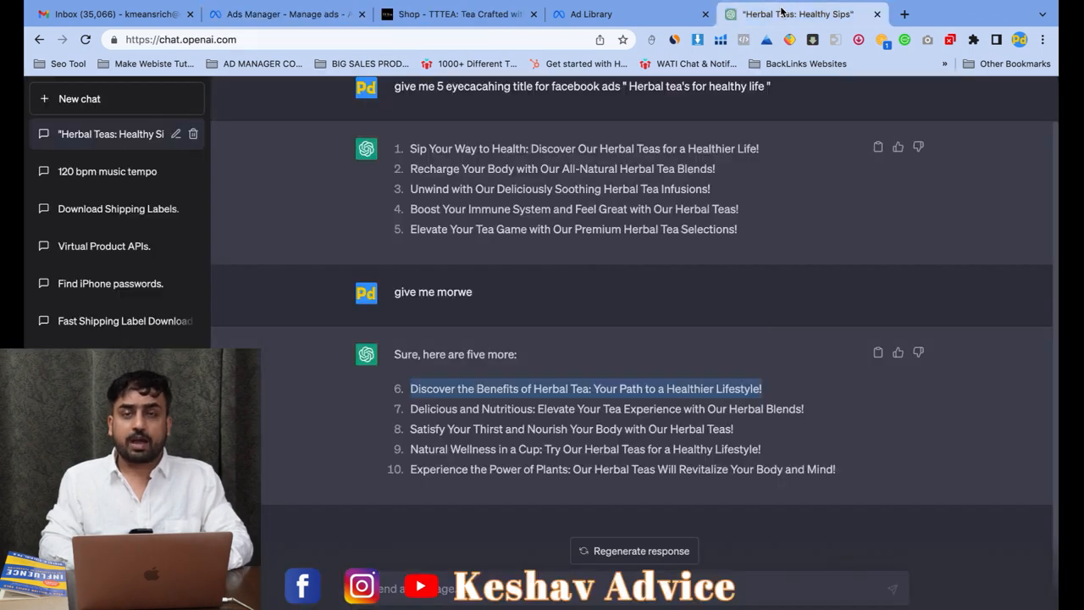
# Step: Switch to ChatGPT and copy the original five-title prompt into a new message
pyautogui.click(787, 14)
pyautogui.scroll(1, 462, 331)
pyautogui.moveTo(393, 135); pyautogui.dragTo(777, 138)
pyautogui.press('super+c')
pyautogui.scroll(-1, 542, 305)
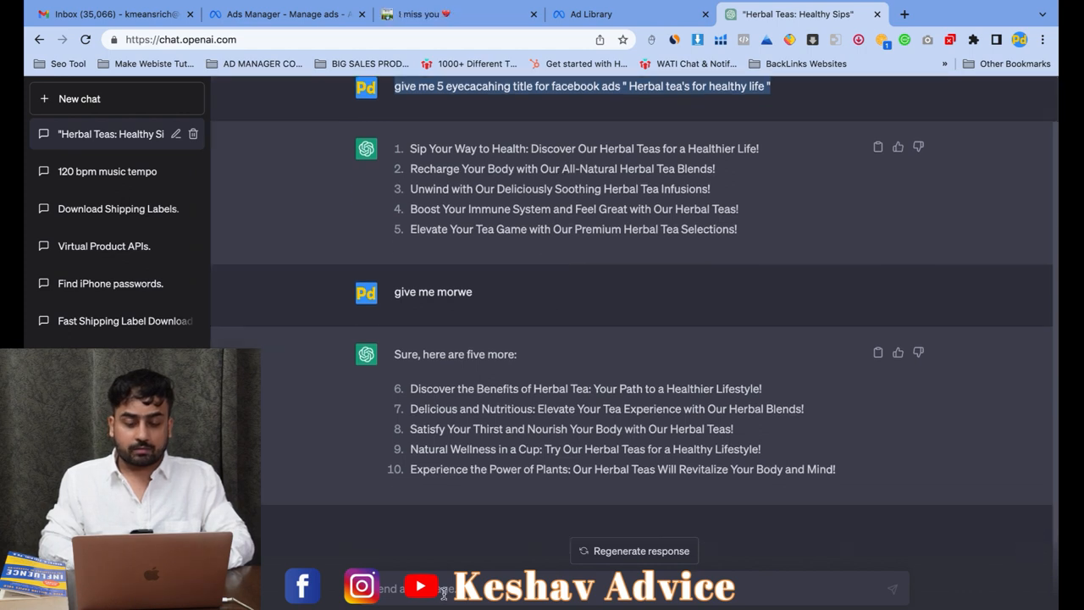
pyautogui.click(442, 588)
pyautogui.press('super+v')
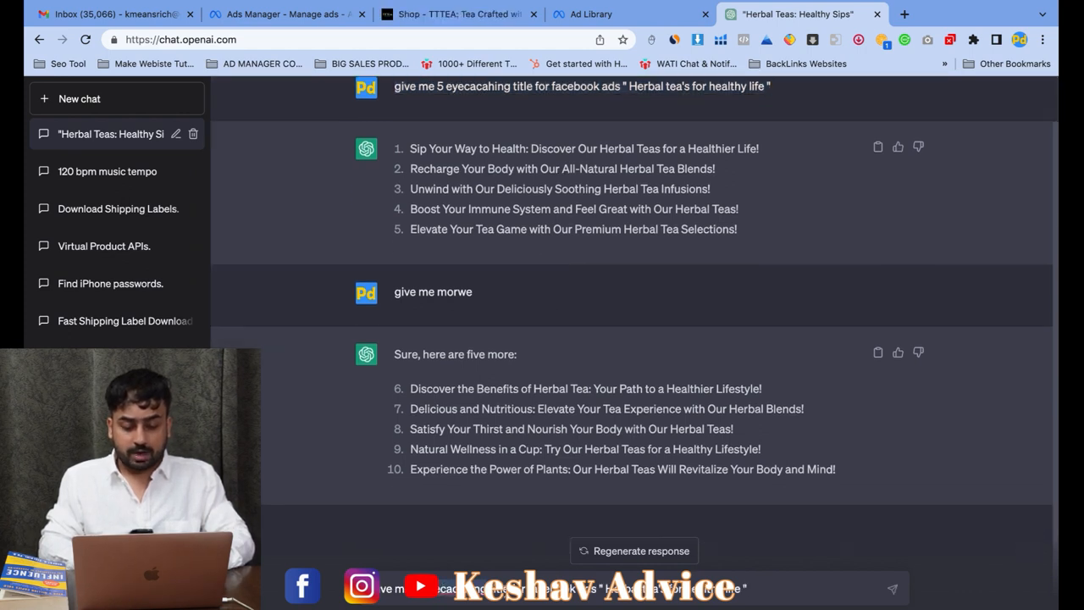
# Step: Replace "title" with "description" in the pasted prompt and send it to get five ad descriptions
pyautogui.write('desc')
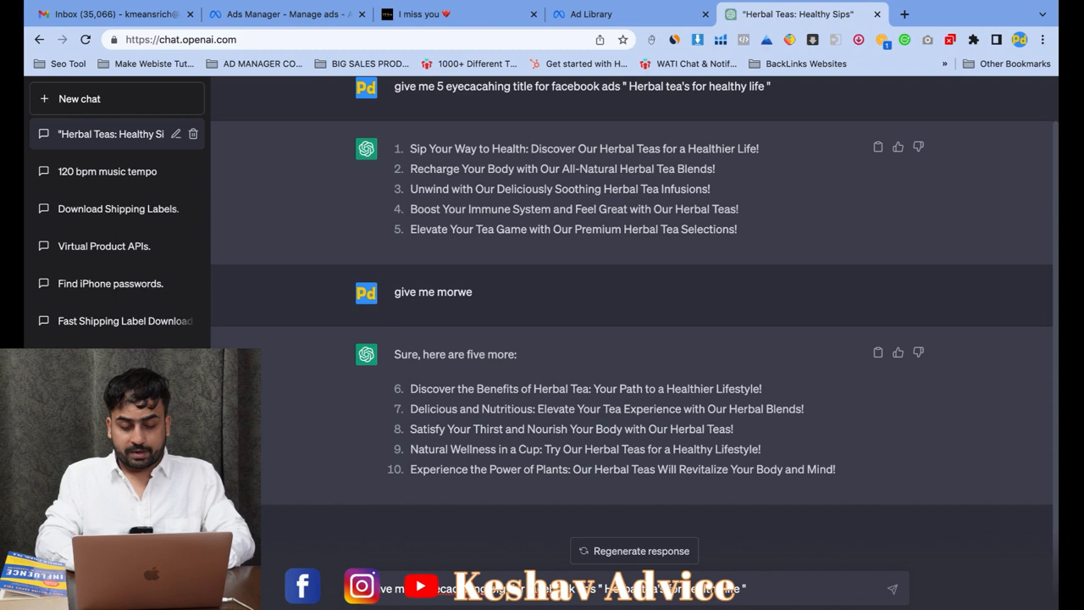
pyautogui.press('BackSpace')
pyautogui.press('BackSpace')
pyautogui.press('BackSpace')
pyautogui.press('BackSpace')
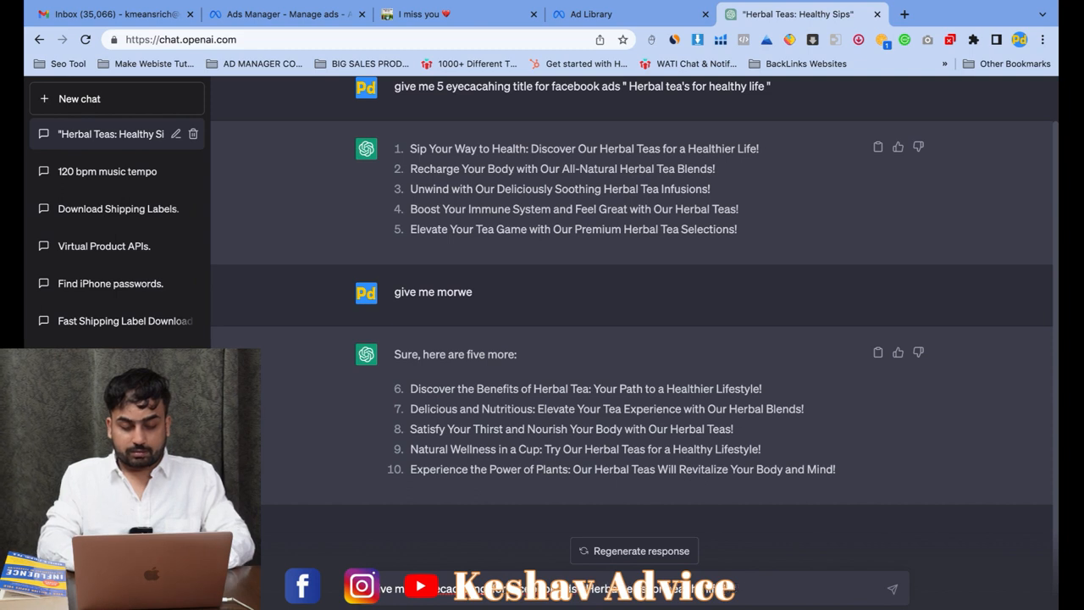
pyautogui.write('descriptio')
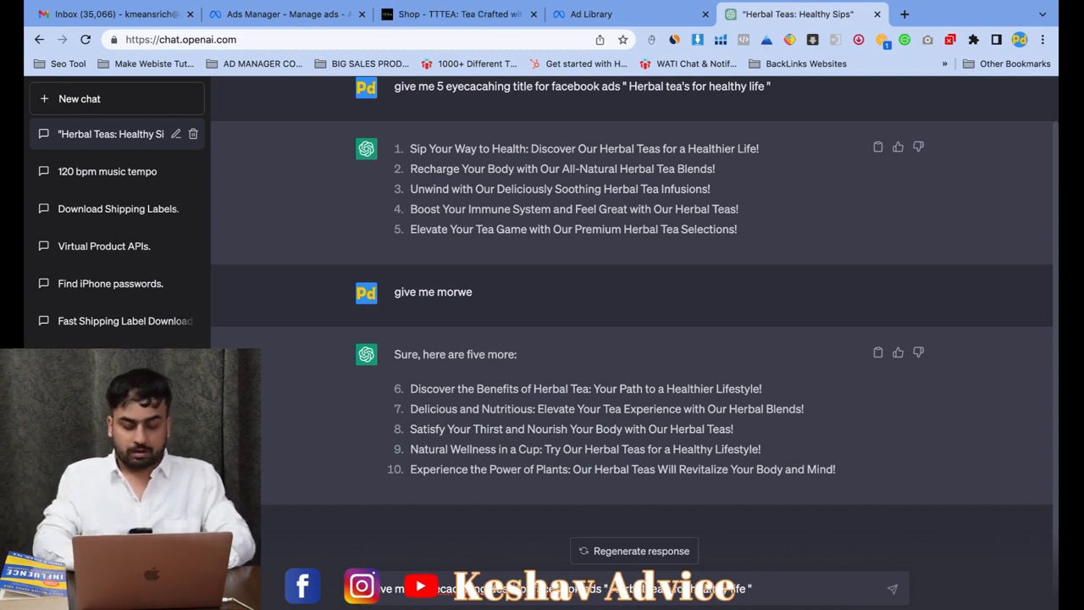
pyautogui.write('n')
pyautogui.press('Return')
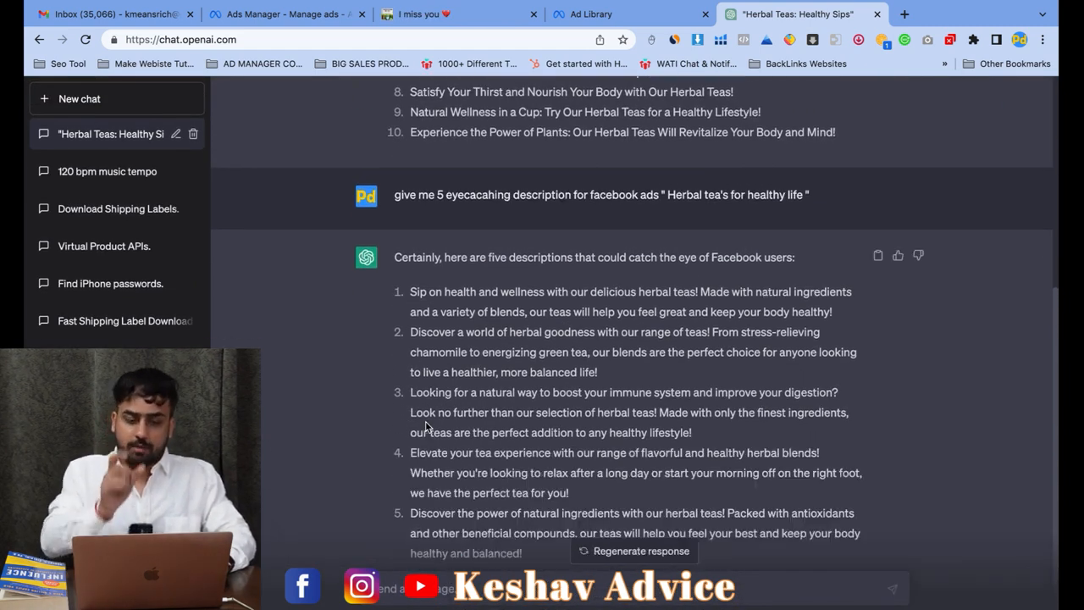
# Step: Copy ChatGPT's first herbal tea description into the beta ad's primary text in Ads Manager and start a new line below it
pyautogui.scroll(-2, 425, 421)
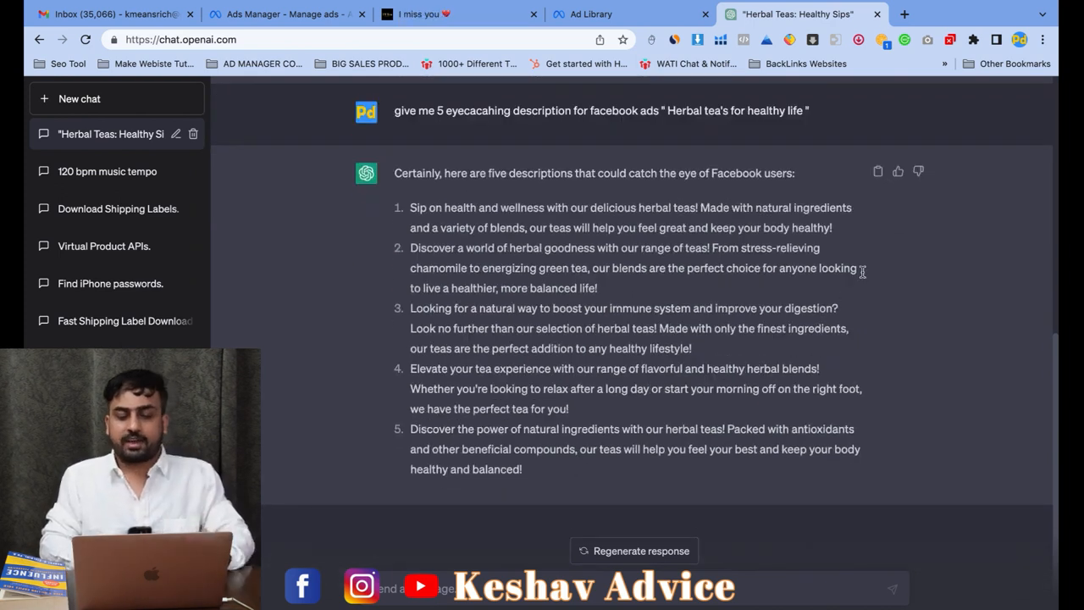
pyautogui.moveTo(845, 230); pyautogui.dragTo(410, 208)
pyautogui.press('super+c')
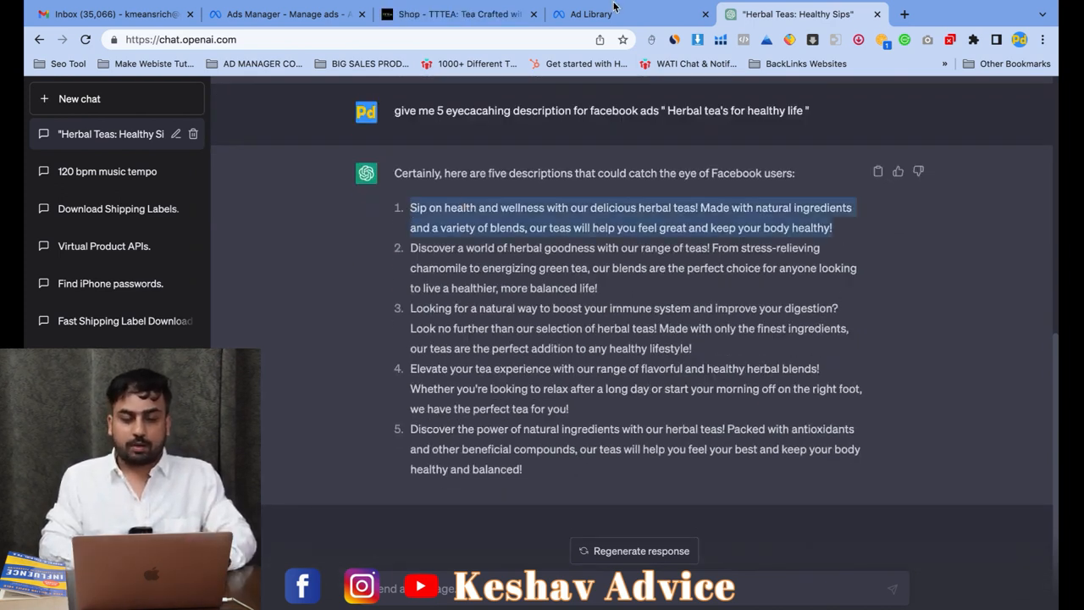
pyautogui.click(611, 13)
pyautogui.click(441, 15)
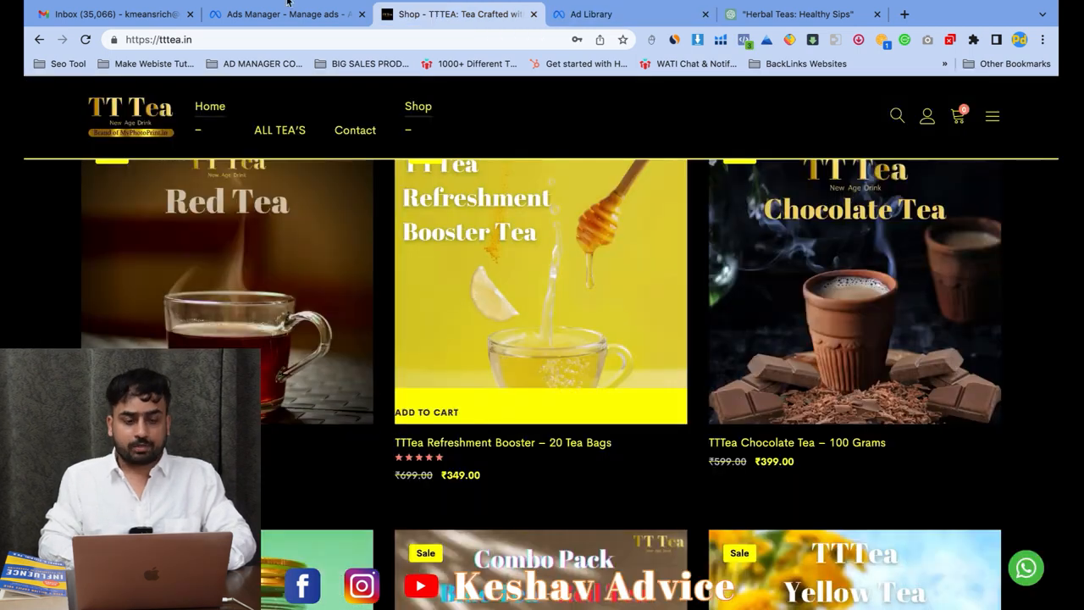
pyautogui.click(288, 10)
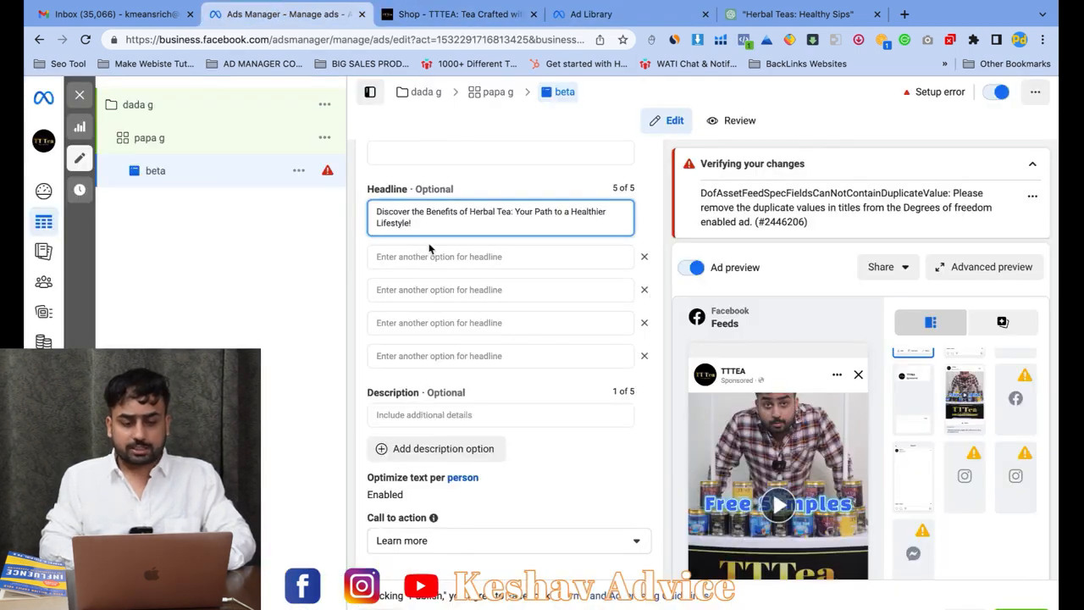
pyautogui.scroll(5, 428, 247)
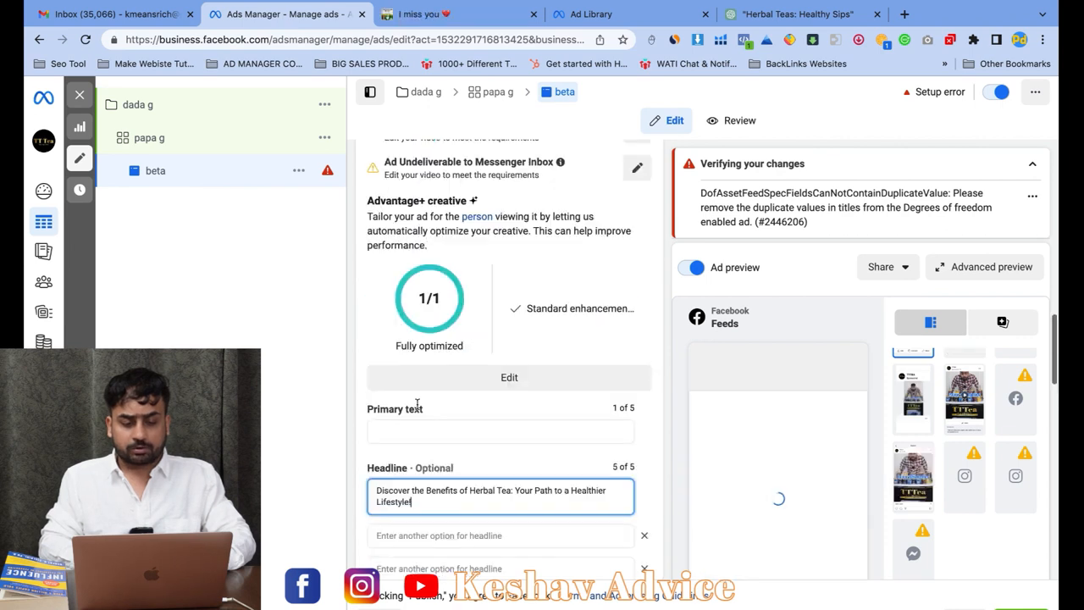
pyautogui.click(420, 458)
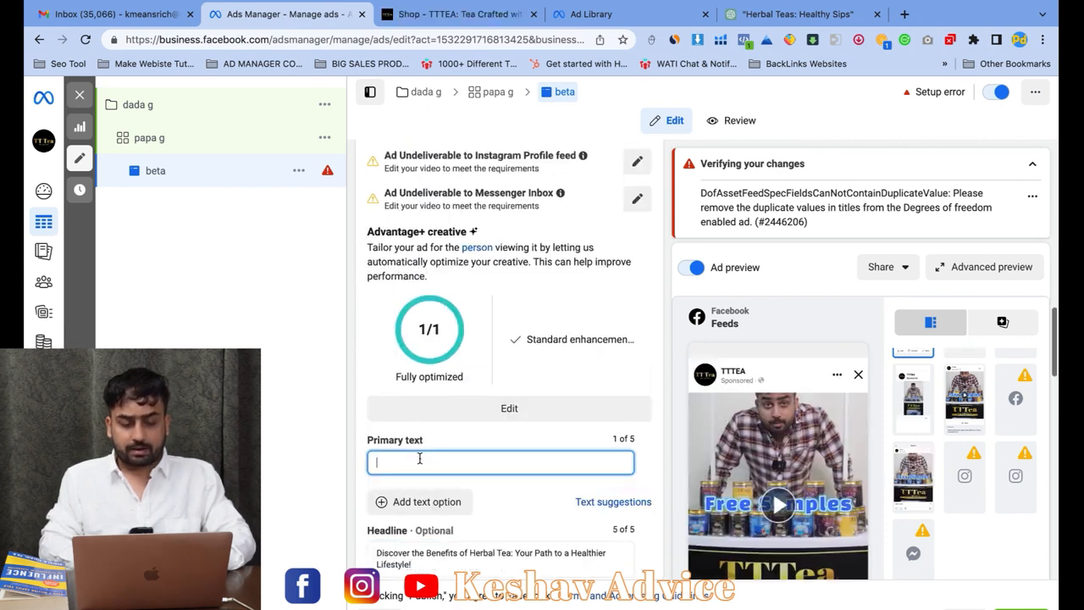
pyautogui.press('super+v')
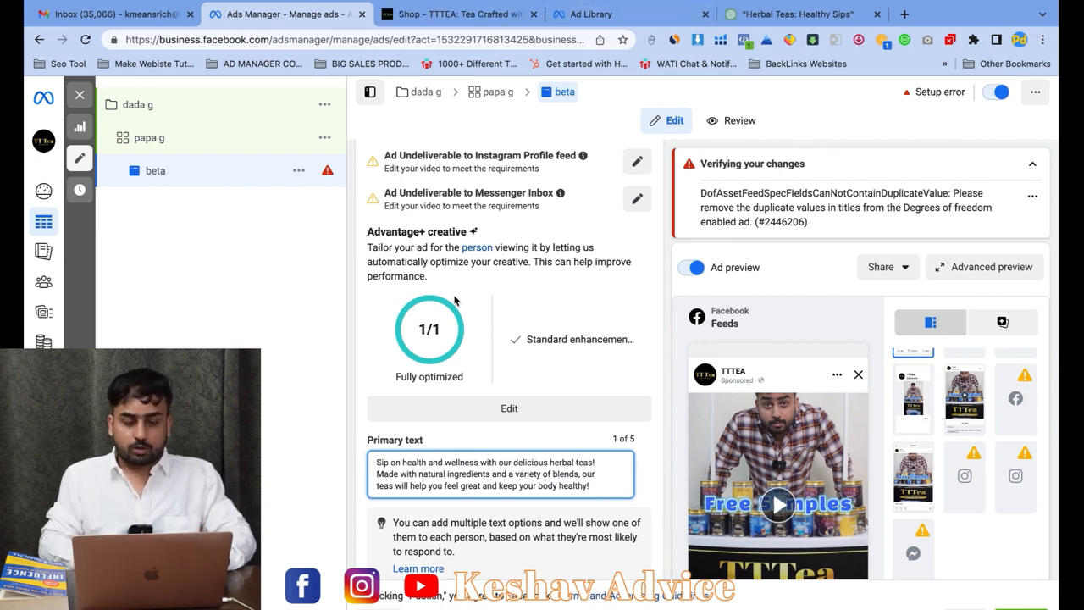
pyautogui.scroll(-2, 356, 325)
pyautogui.press('Return')
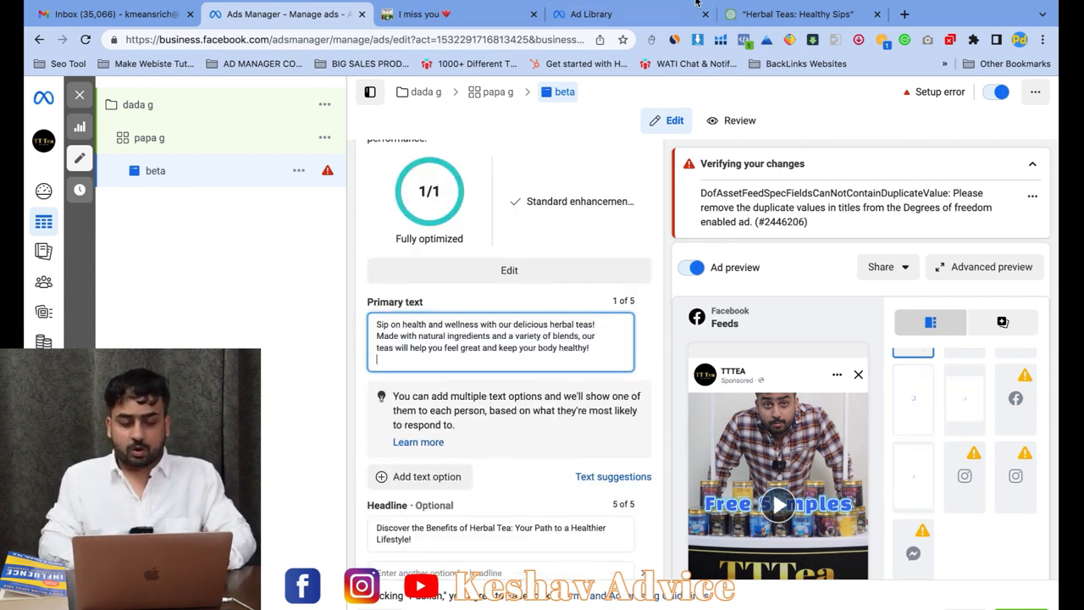
# Step: Open the LingoJam Stylish Text Generator website in a new browser tab
pyautogui.click(905, 15)
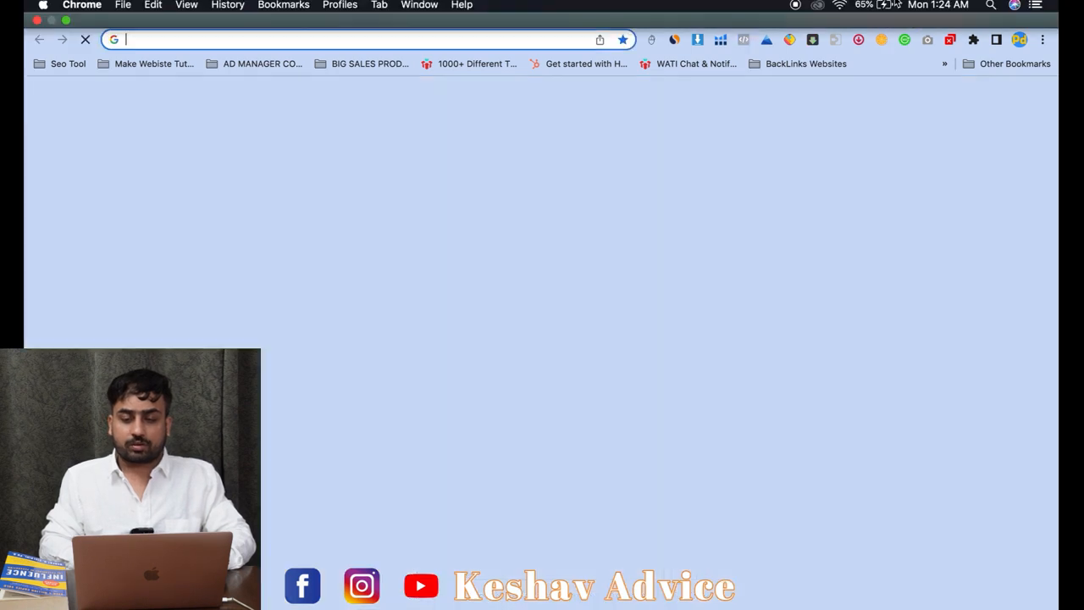
pyautogui.write('s')
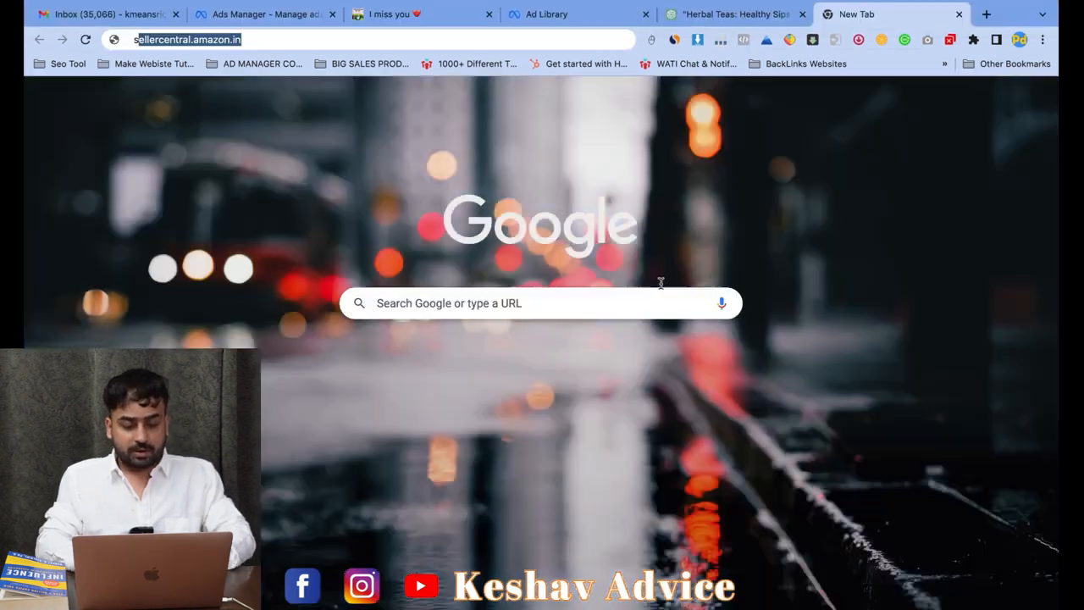
pyautogui.write('ty')
pyautogui.press('Return')
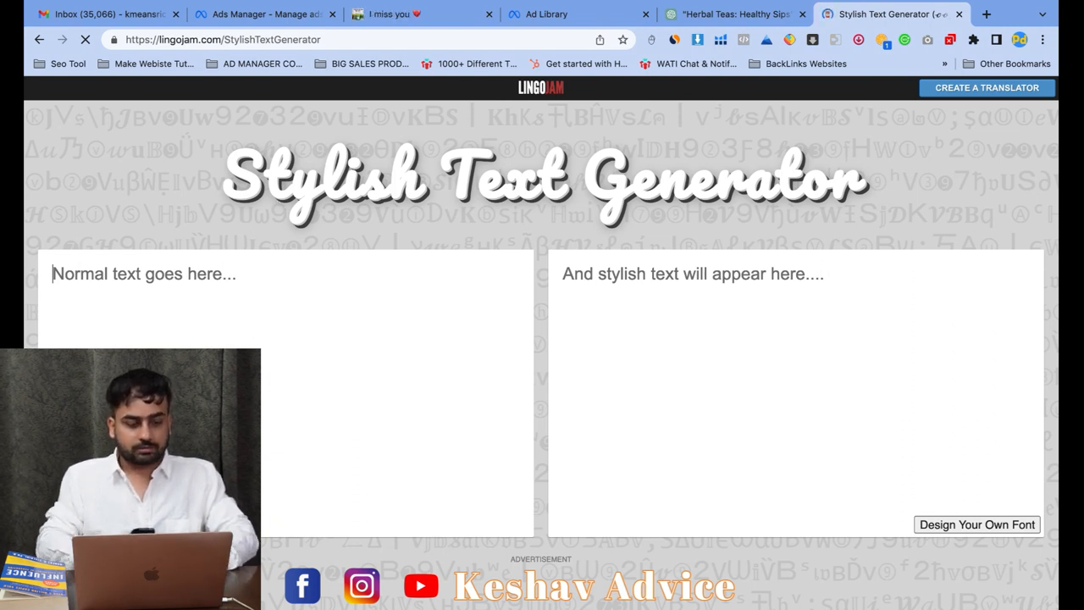
# Step: Enter "Free Shipping" as the normal text for the stylish text generator
pyautogui.write('Frwess')
pyautogui.press('BackSpace')
pyautogui.press('BackSpace')
pyautogui.press('BackSpace')
pyautogui.press('BackSpace')
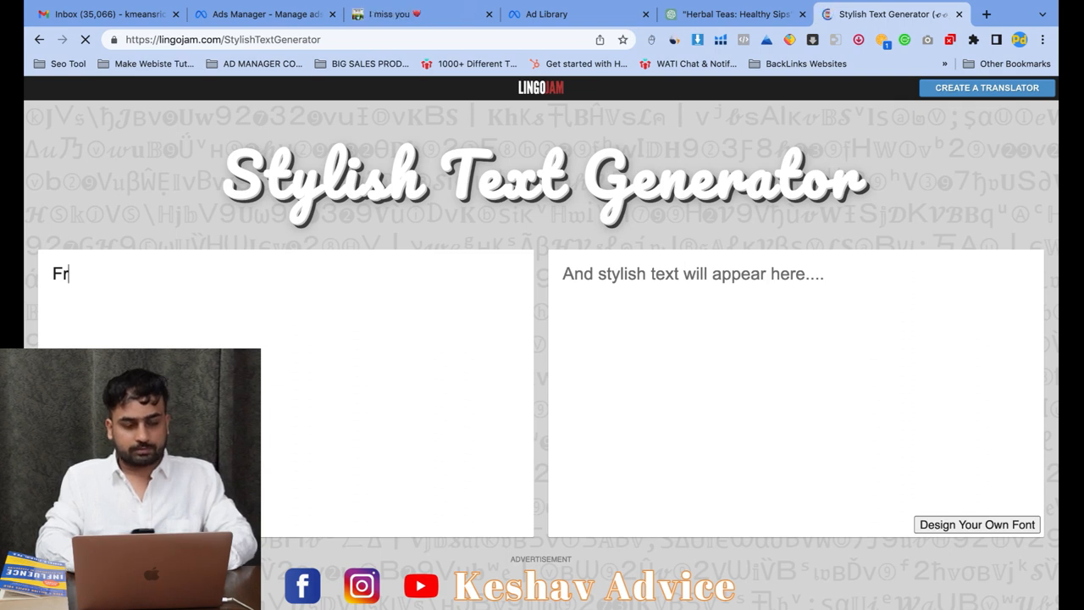
pyautogui.write('ee ')
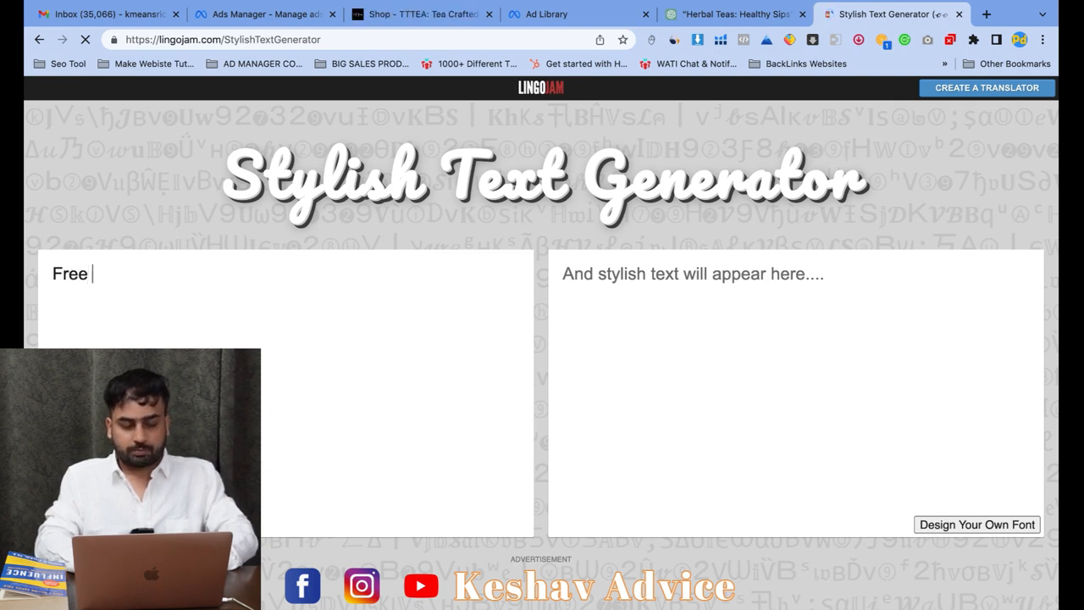
pyautogui.write('Shipping')
pyautogui.press('super+a')
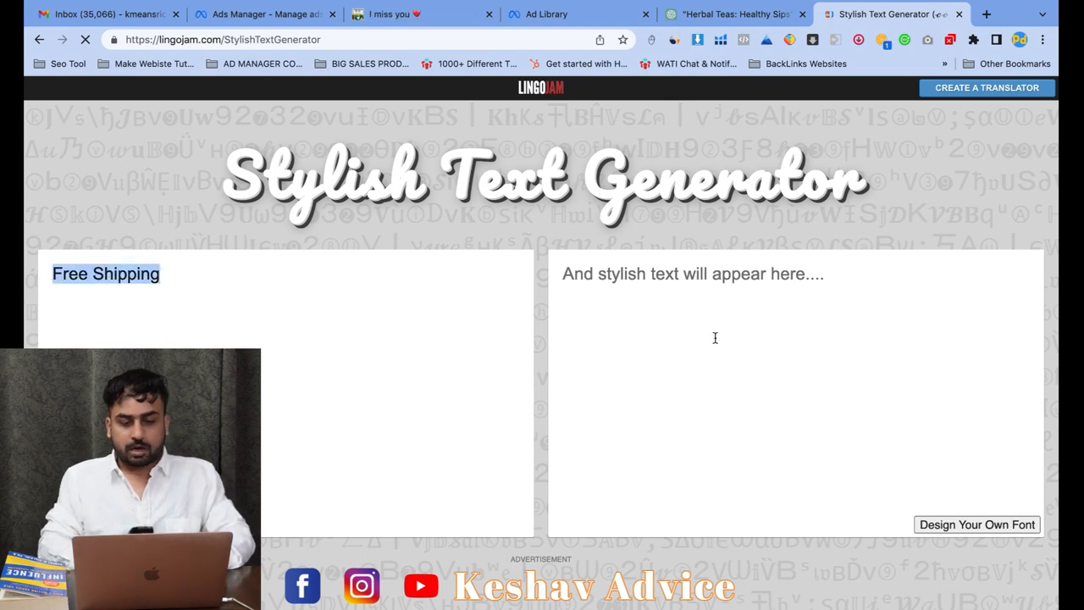
# Step: Browse the generated styles and select the bold serif version of "Free Shipping"
pyautogui.click(715, 338)
pyautogui.scroll(-2, 676, 442)
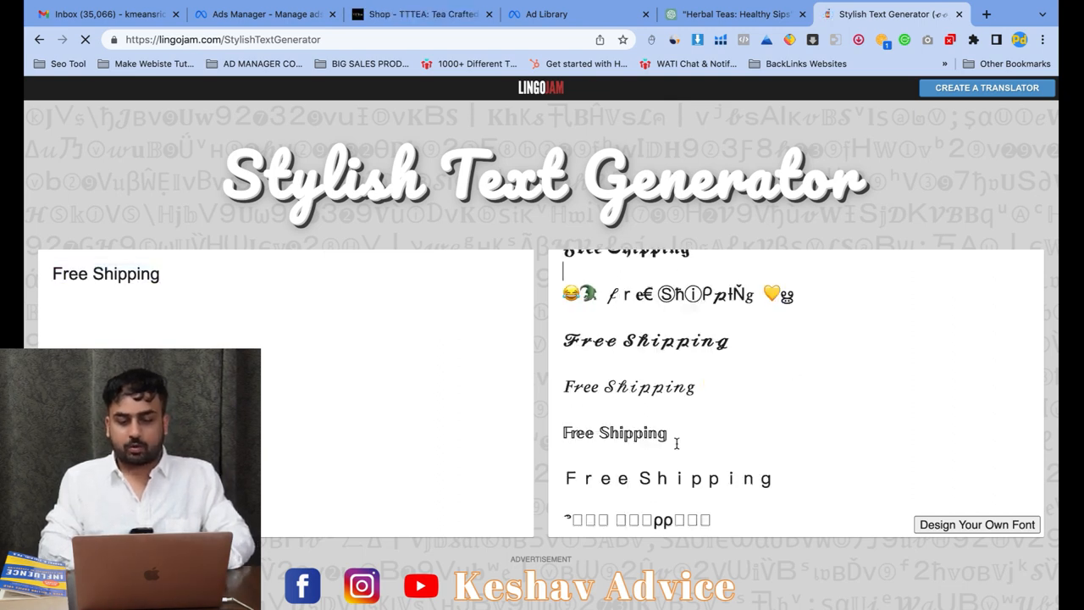
pyautogui.scroll(-2, 677, 443)
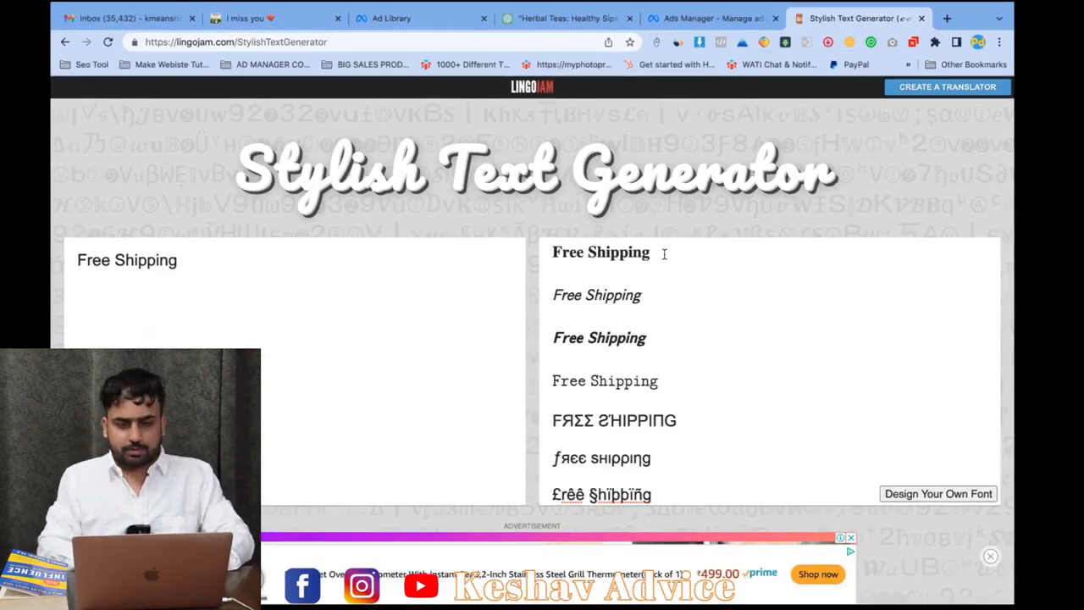
pyautogui.moveTo(667, 248); pyautogui.dragTo(550, 246)
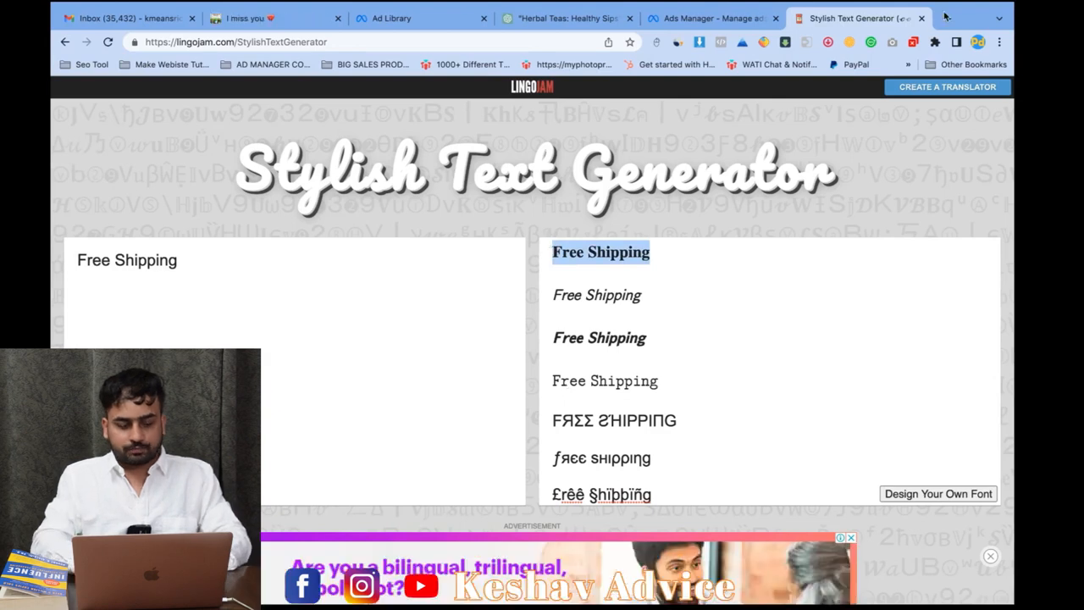
# Step: Search Google for star emojis in a new browser tab
pyautogui.click(945, 17)
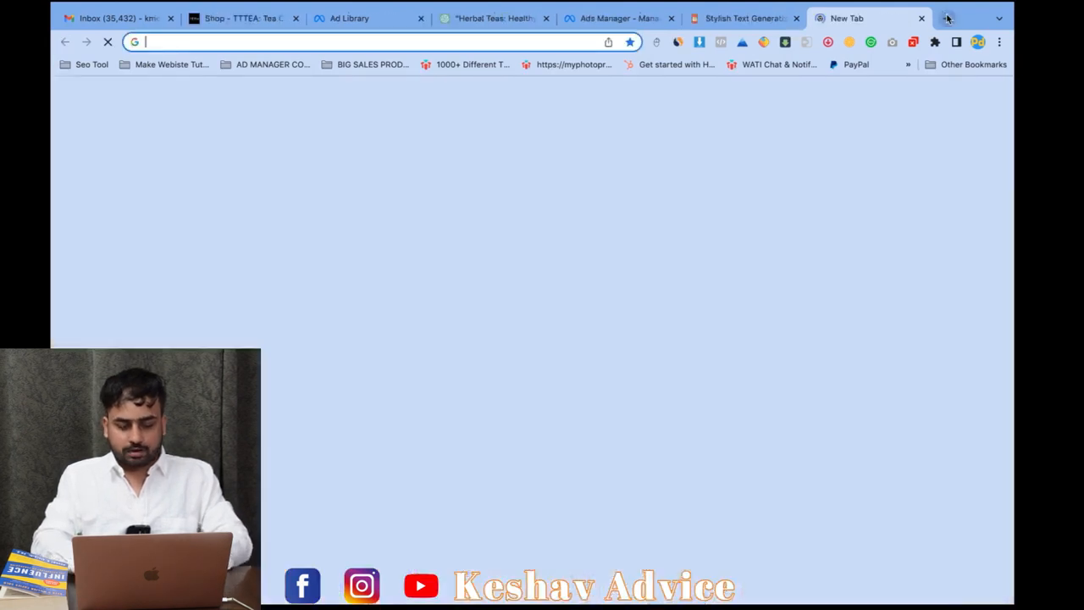
pyautogui.write('s')
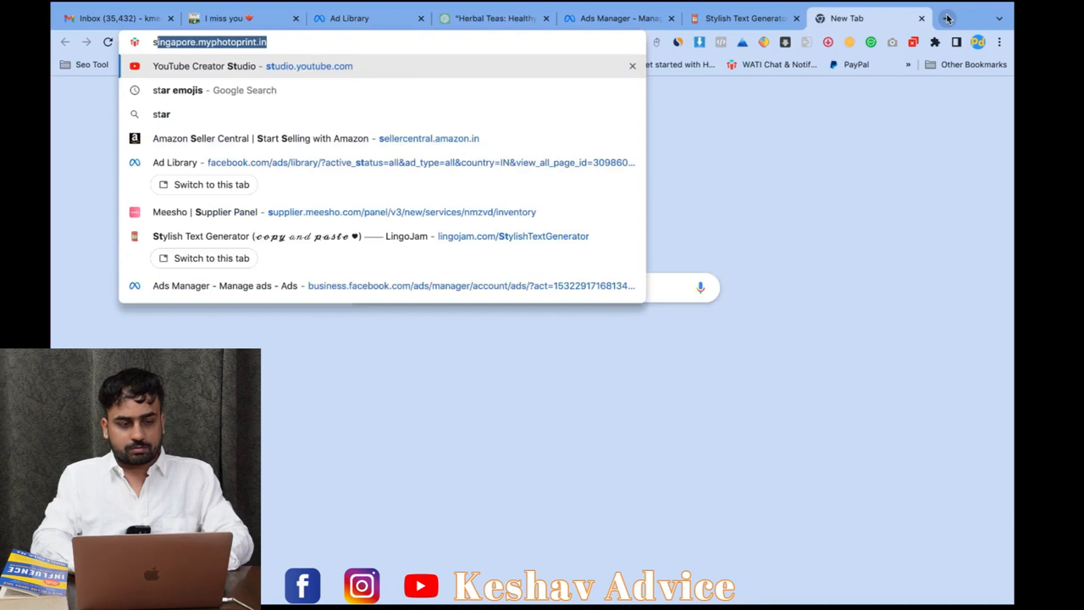
pyautogui.write('tar')
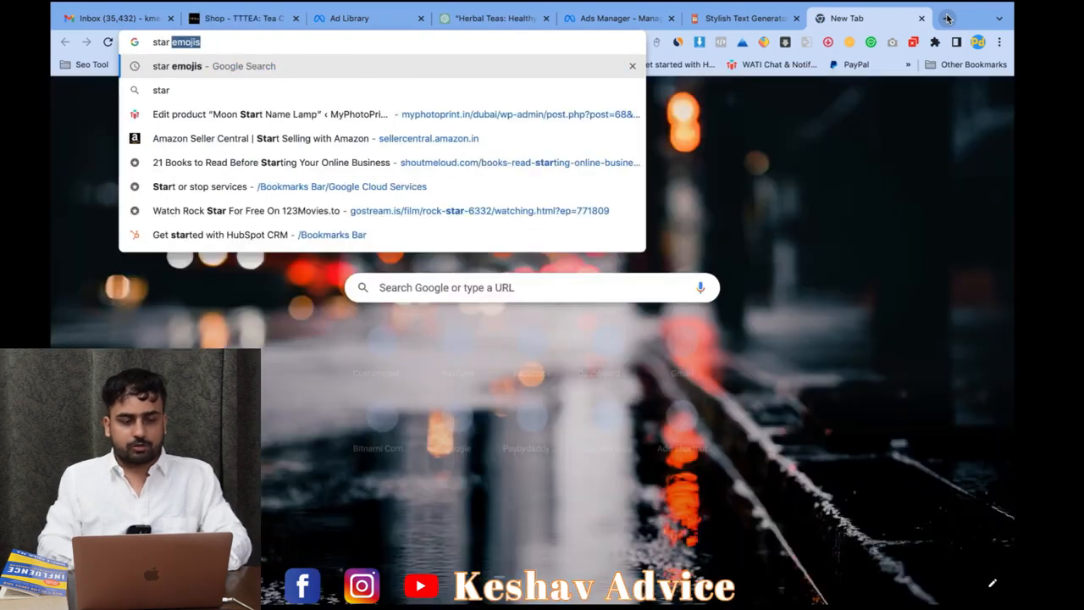
pyautogui.press('Return')
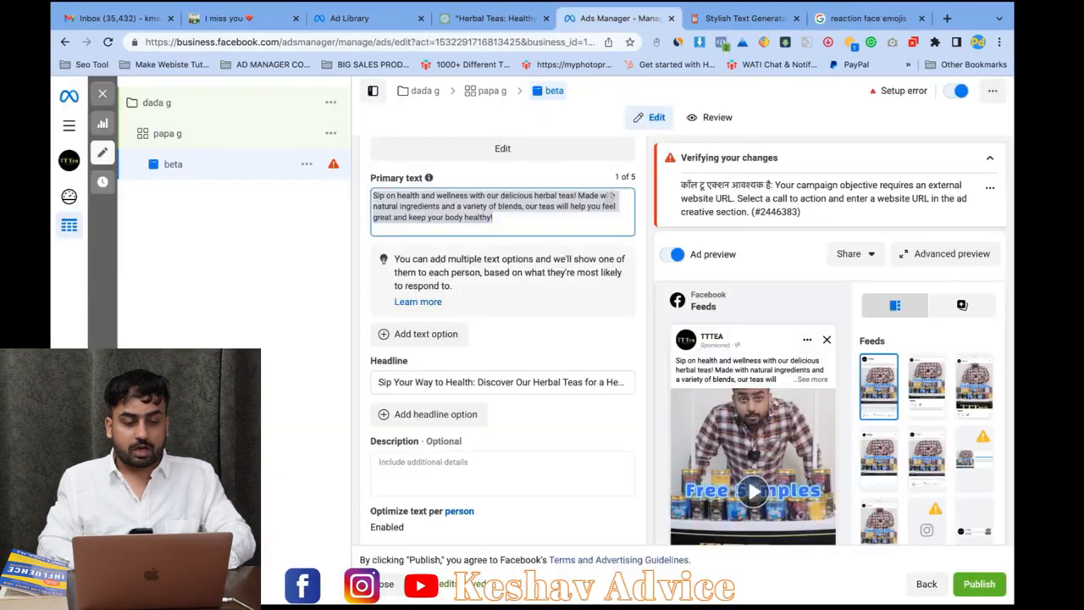
# Step: Replace the beta ad's primary text with "⭐ Sip Your Healthy Tea" and the bold serif "Free Shipping" copied from LingoJam on a second line
pyautogui.press('BackSpace')
pyautogui.write('Sip Your Healthy Tea')
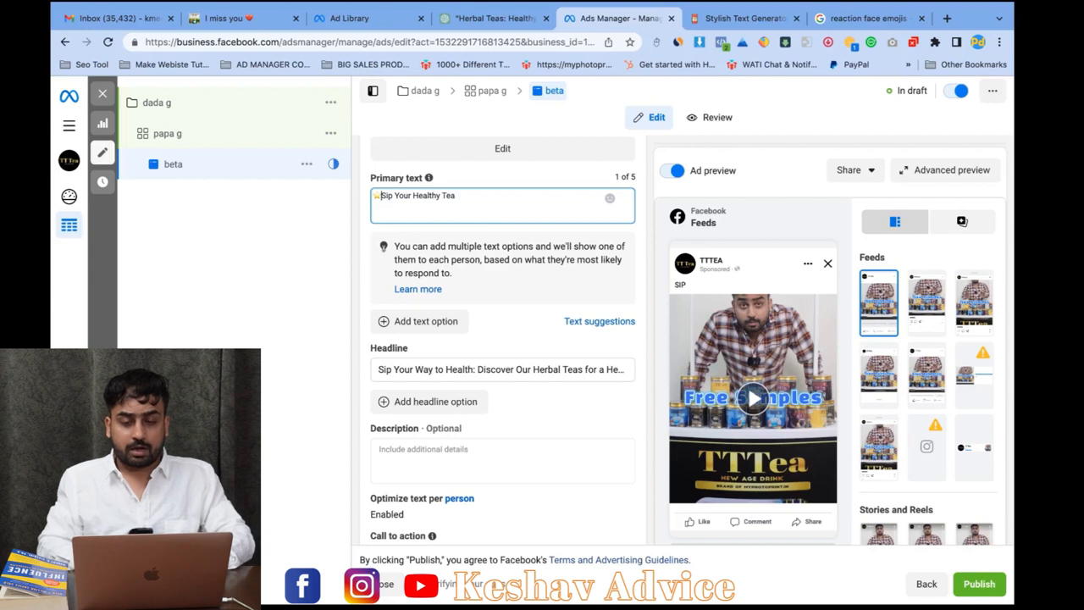
pyautogui.hotkey('ctrl', 'Tab')
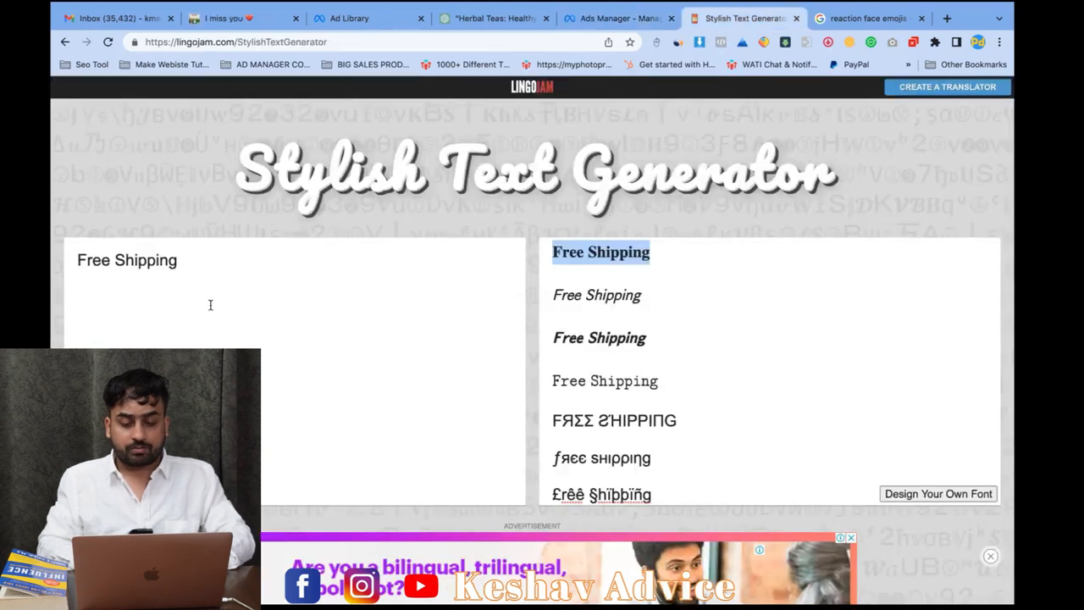
pyautogui.rightClick(597, 251)
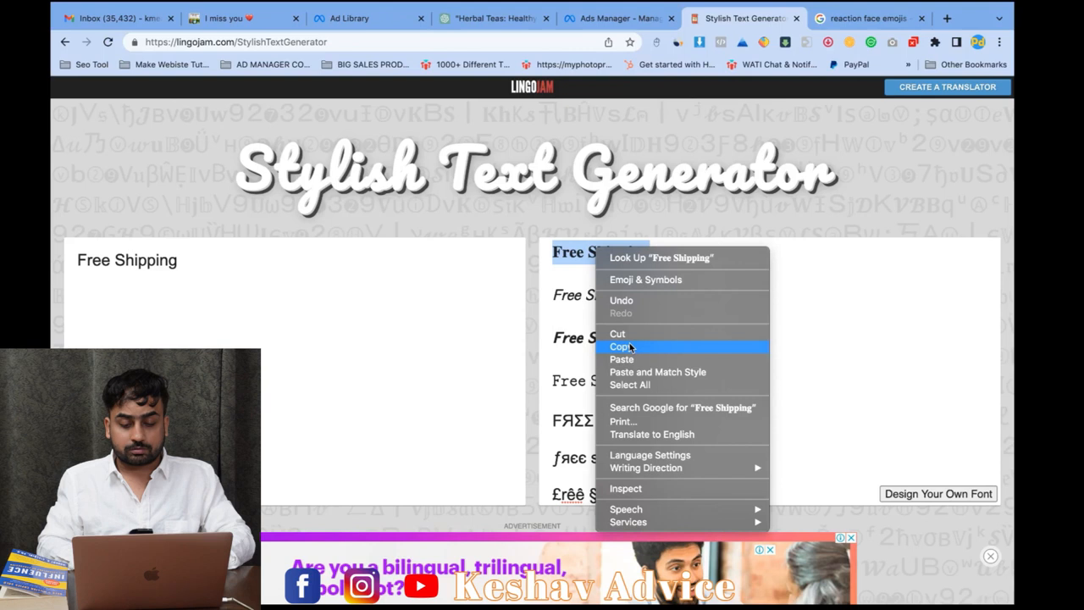
pyautogui.click(629, 346)
pyautogui.hotkey('ctrl', 'shift', 'Tab')
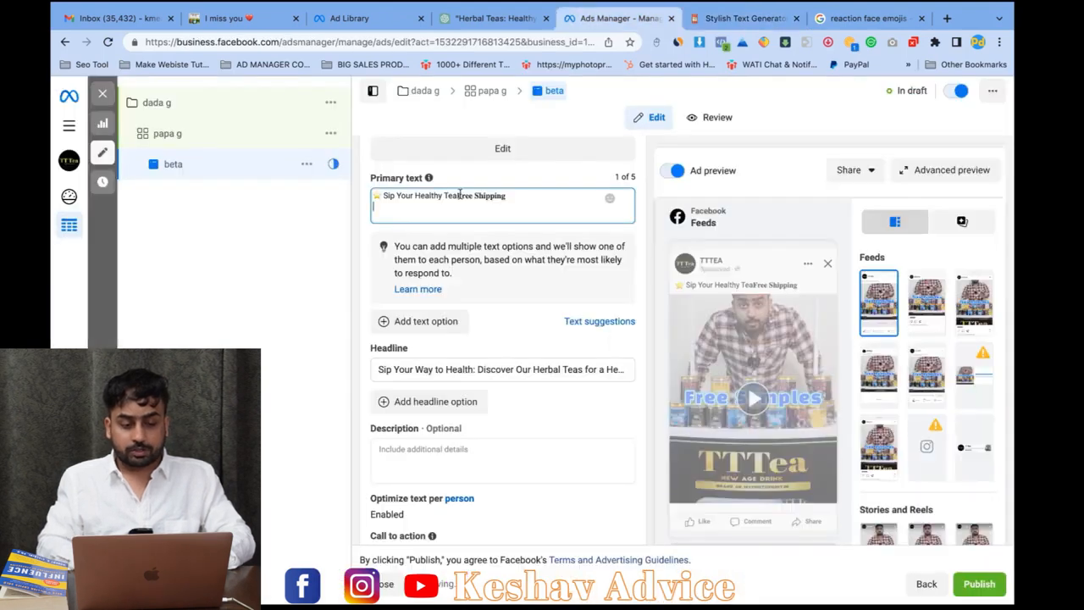
pyautogui.click(459, 195)
pyautogui.press('Return')
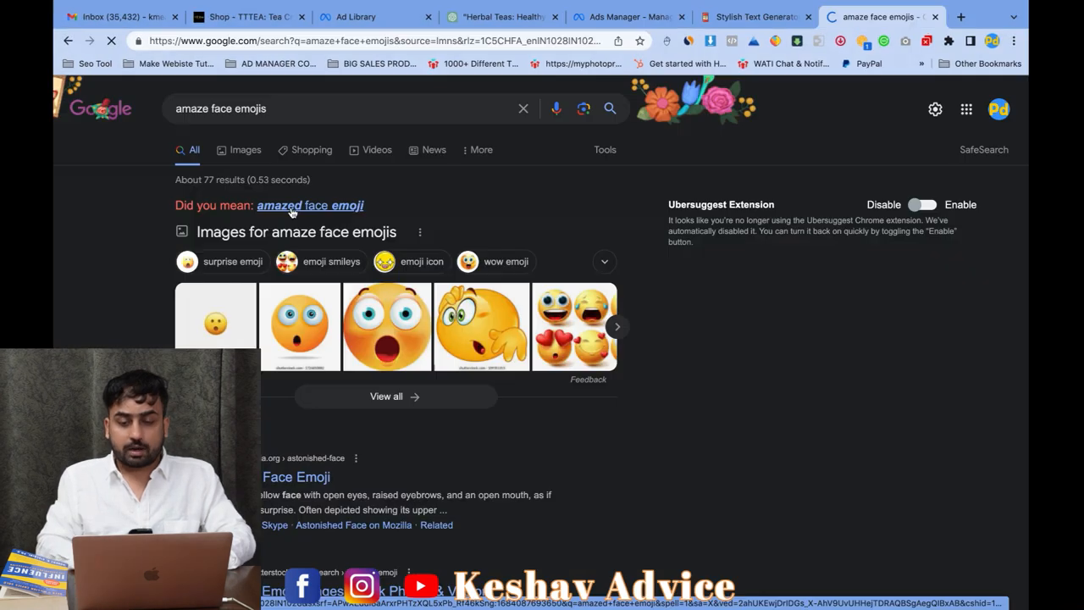
# Step: Search Google for "amazed face emoji" and pick the Face Screaming in Fear emoji from the Emojipedia results
pyautogui.click(293, 210)
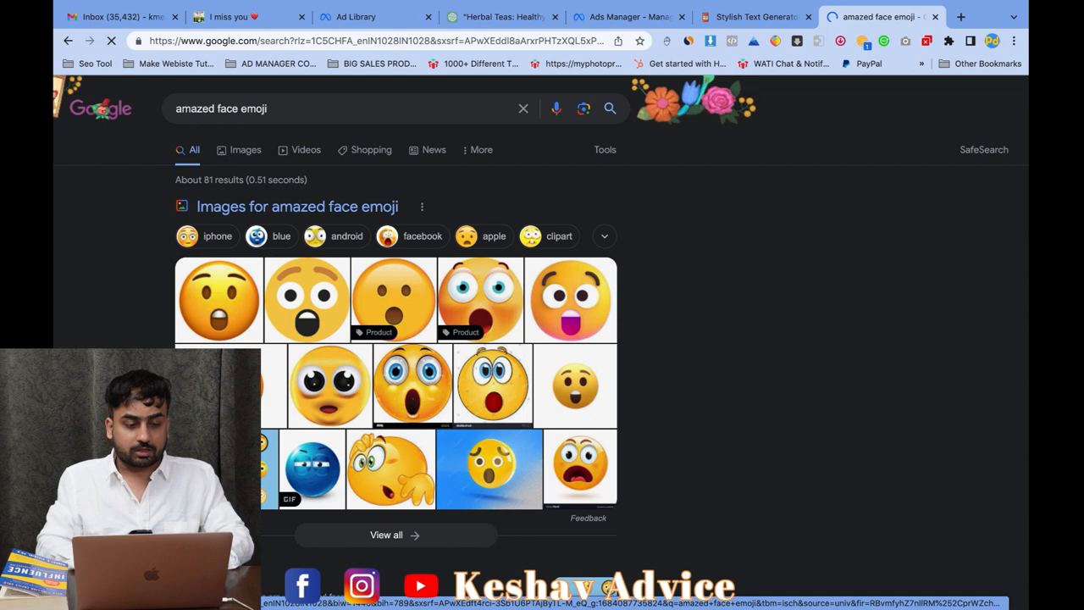
pyautogui.scroll(-3, 150, 442)
pyautogui.scroll(-1, 150, 442)
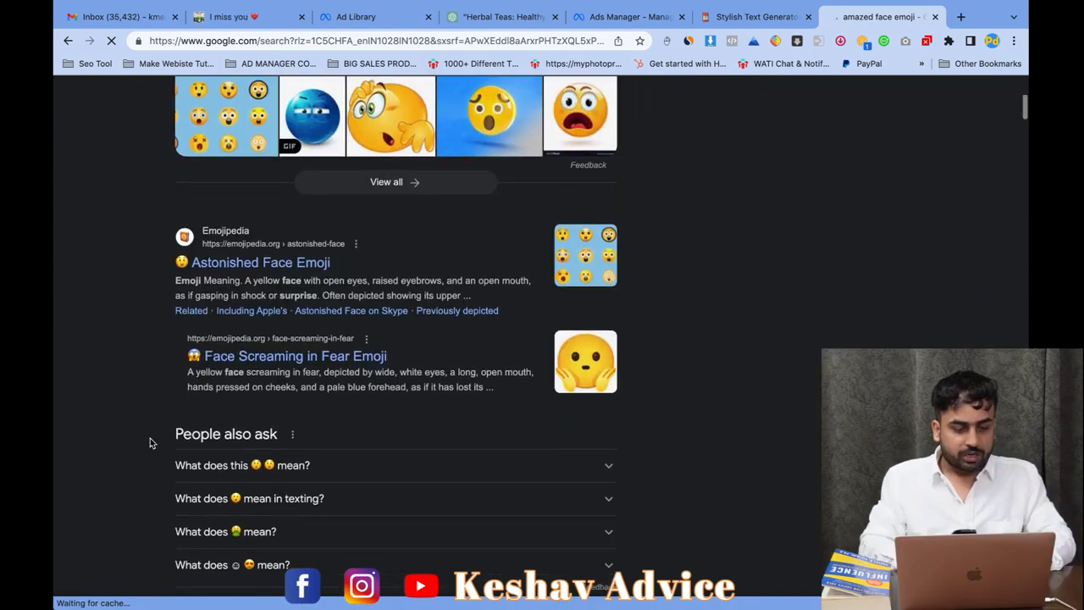
pyautogui.scroll(4, 149, 442)
pyautogui.scroll(-3, 144, 365)
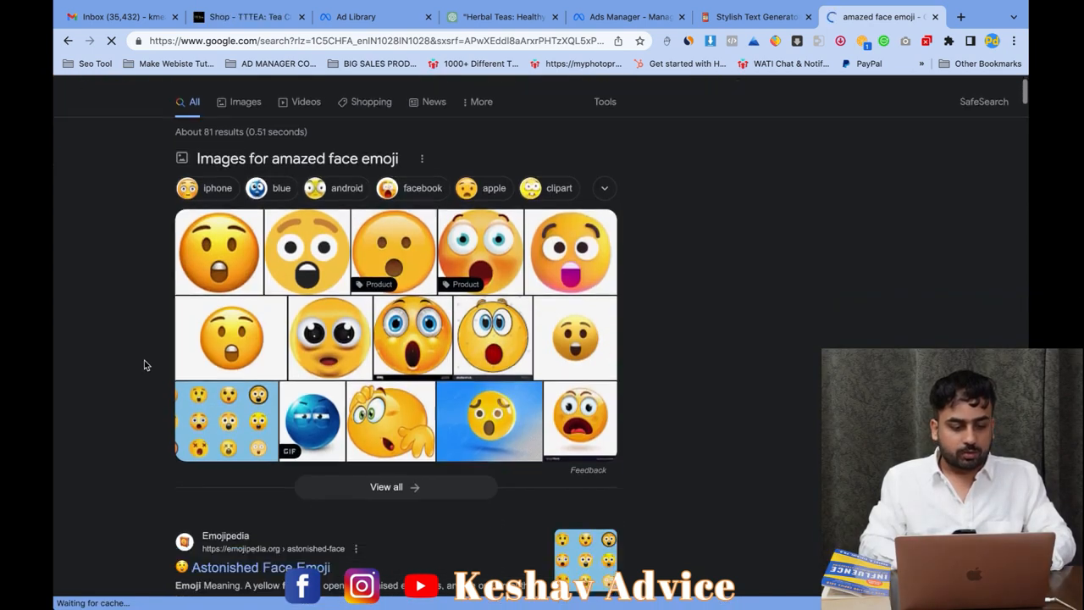
pyautogui.scroll(-1, 144, 365)
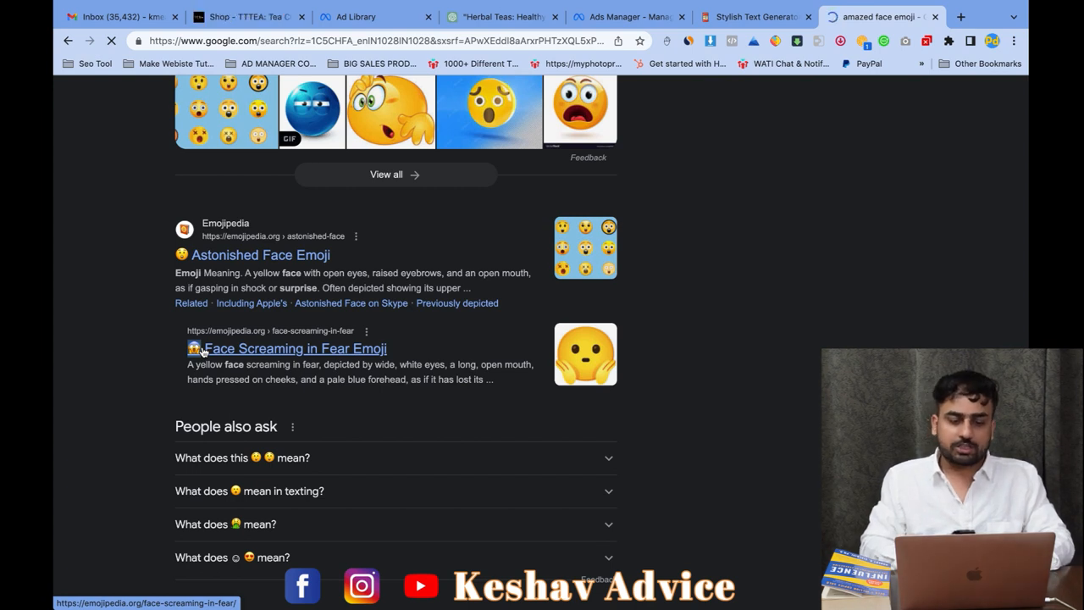
# Step: Replace the star before "Free Shipping" in the ad's primary text with the copied Face Screaming in Fear emoji
pyautogui.click(612, 17)
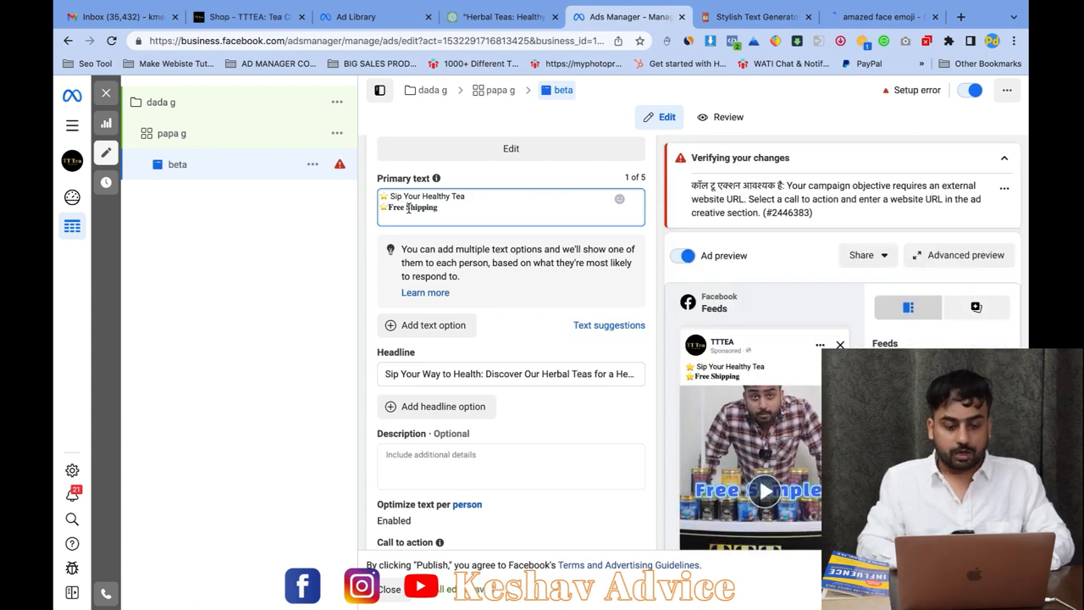
pyautogui.rightClick(380, 207)
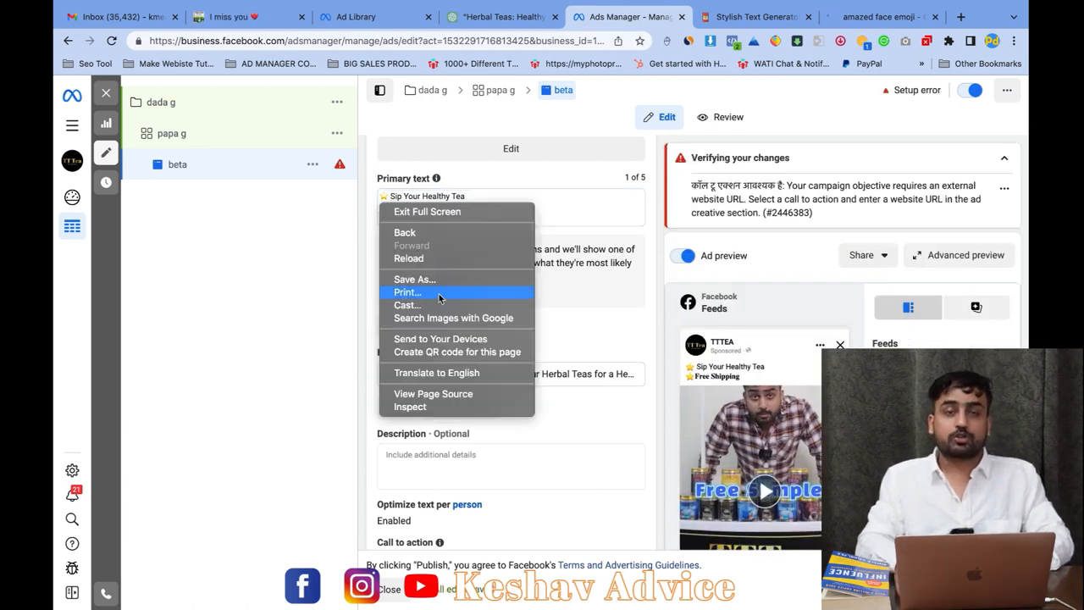
pyautogui.click(394, 194)
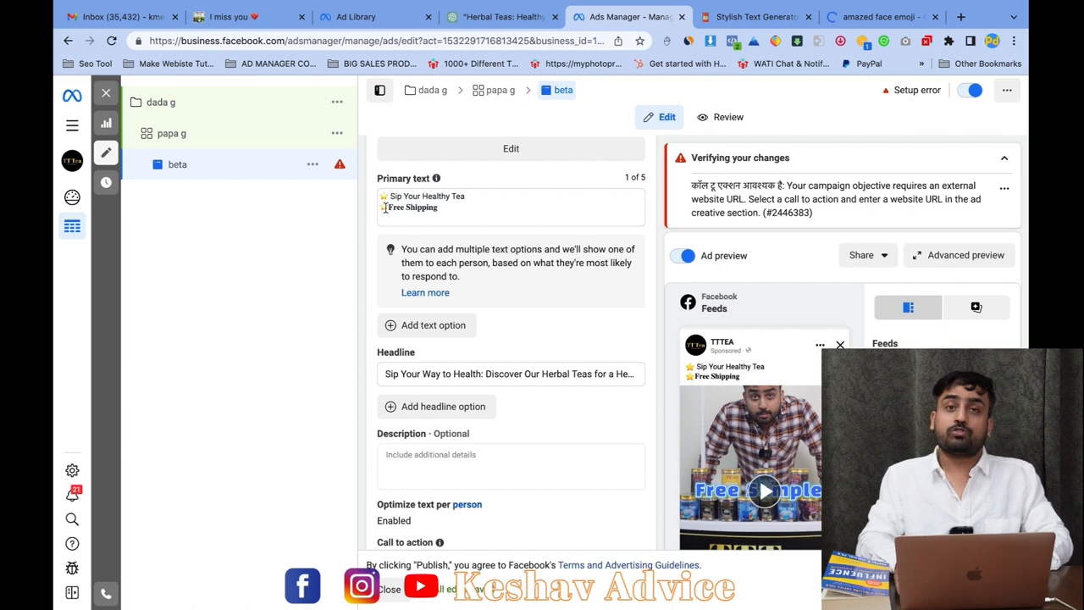
pyautogui.click(384, 207)
pyautogui.rightClick(385, 207)
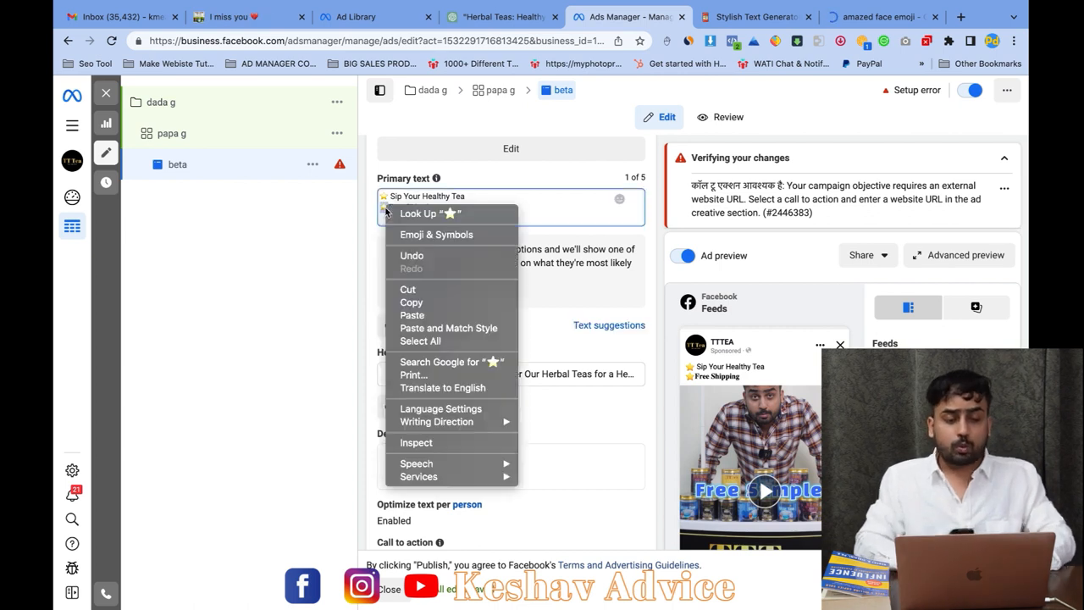
pyautogui.click(430, 315)
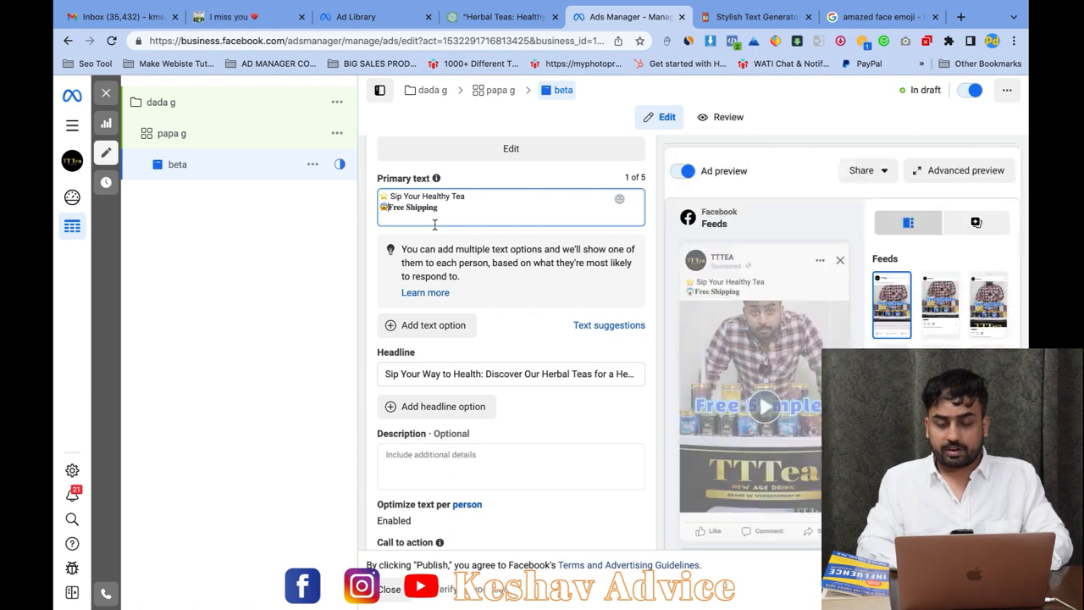
pyautogui.scroll(-5, 502, 325)
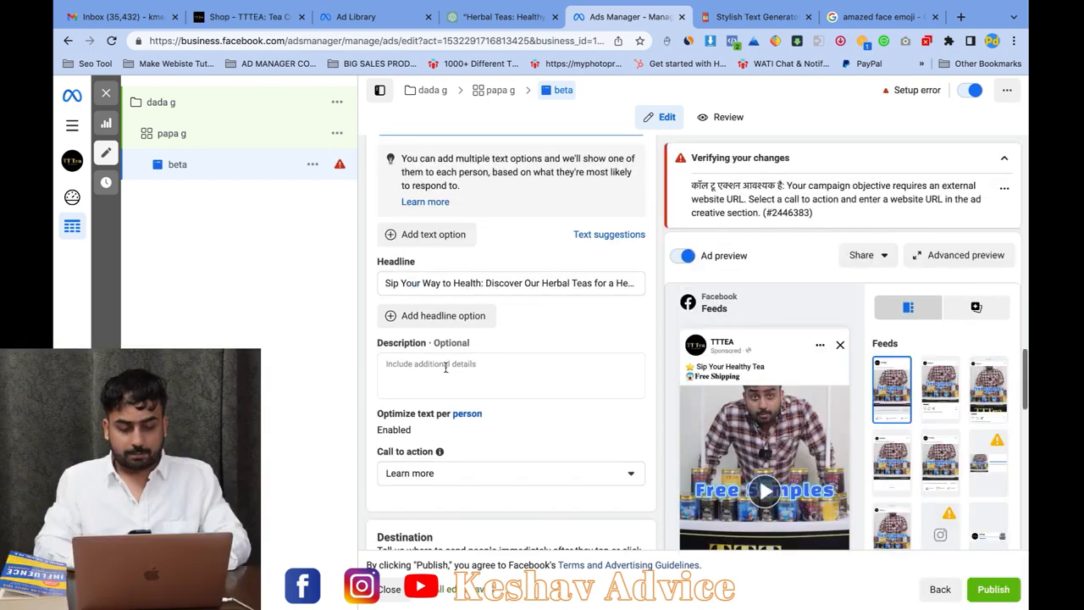
pyautogui.scroll(-5, 445, 367)
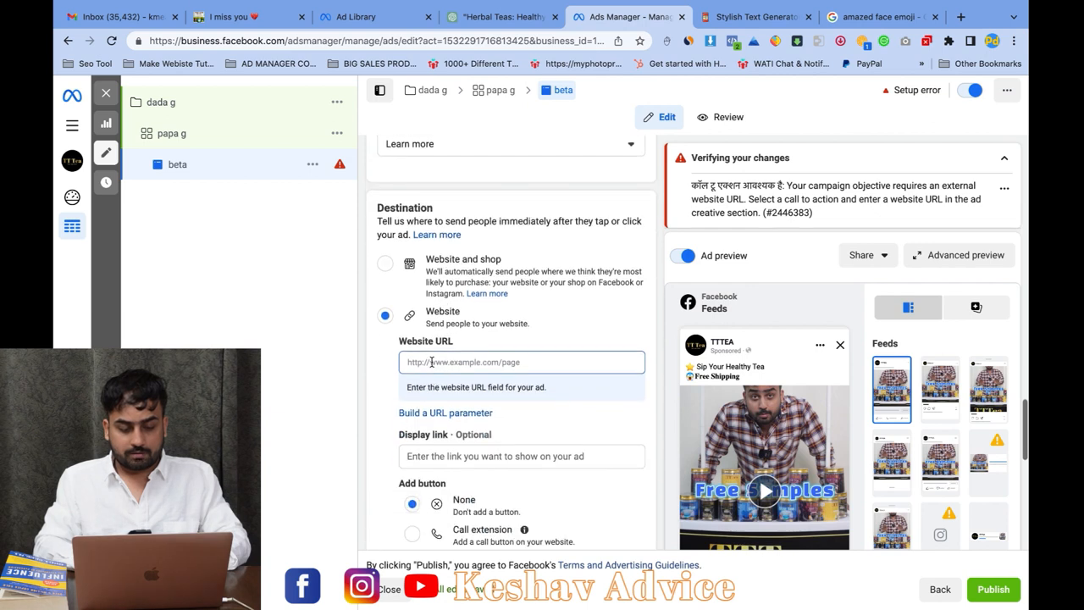
pyautogui.click(434, 361)
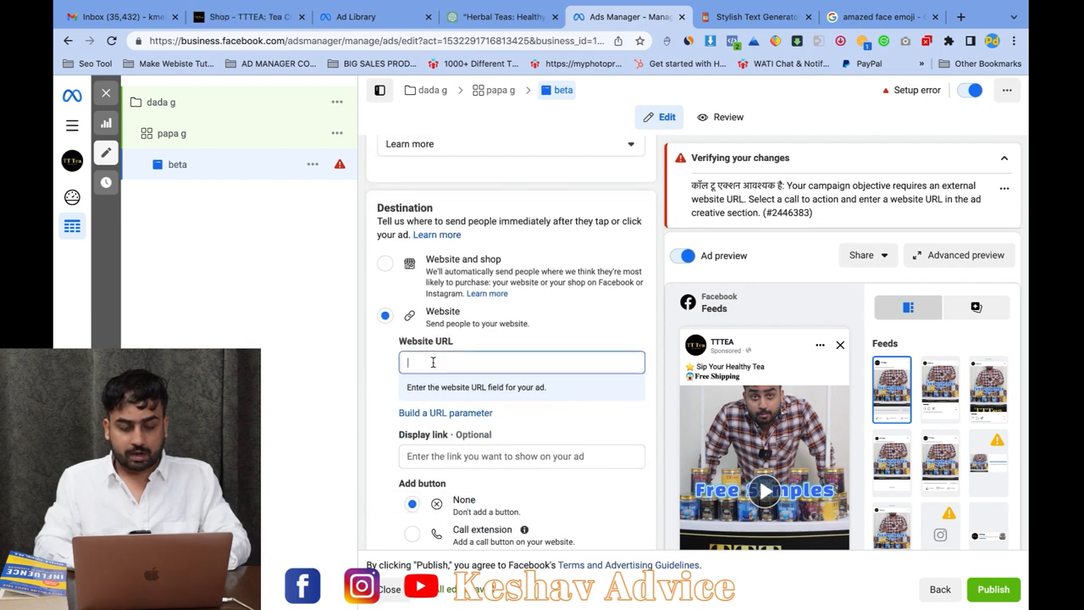
pyautogui.click(251, 18)
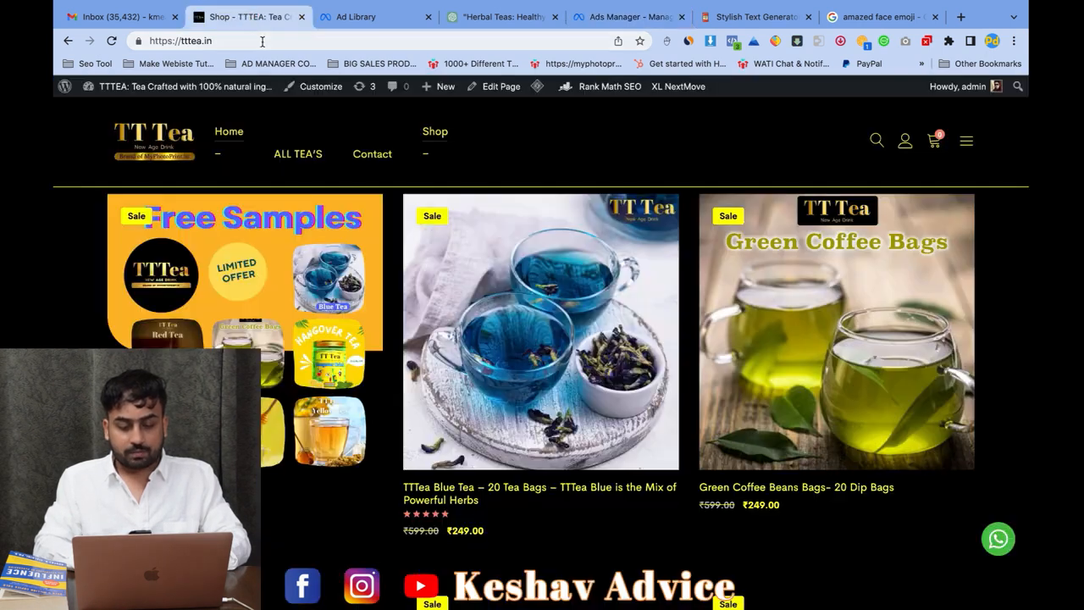
pyautogui.click(262, 40)
pyautogui.press('super+c')
pyautogui.click(618, 17)
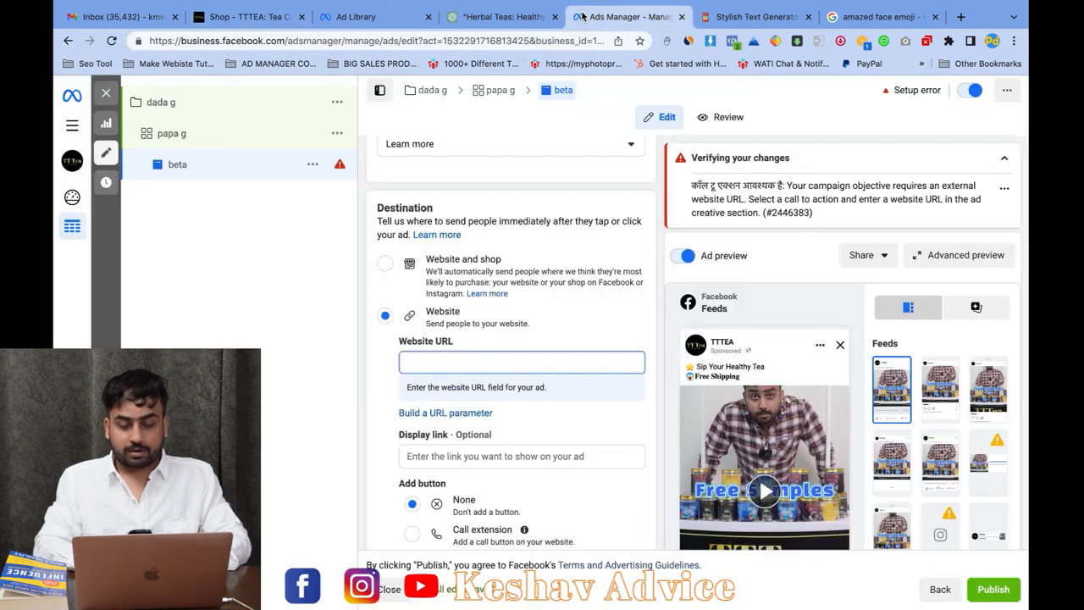
pyautogui.press('super+v')
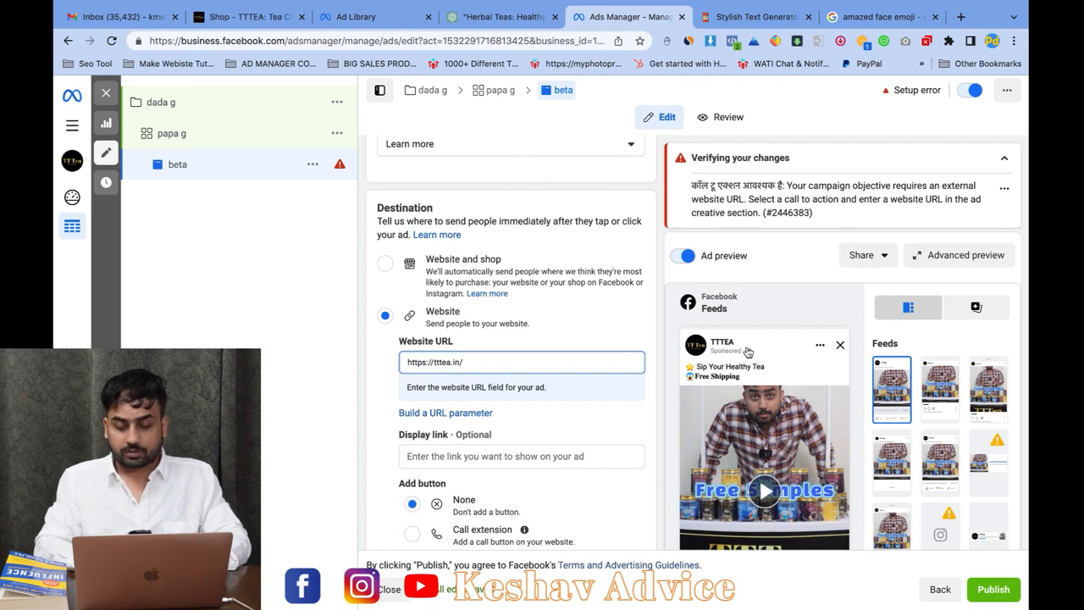
# Step: Change the ad's call to action to Shop now
pyautogui.scroll(-5, 748, 351)
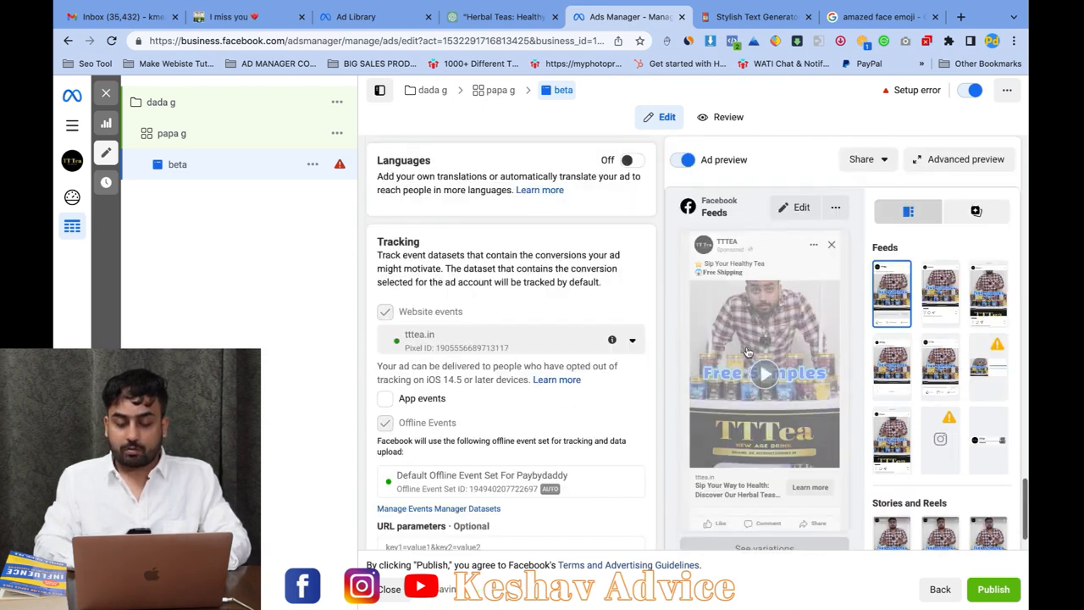
pyautogui.scroll(-1, 748, 352)
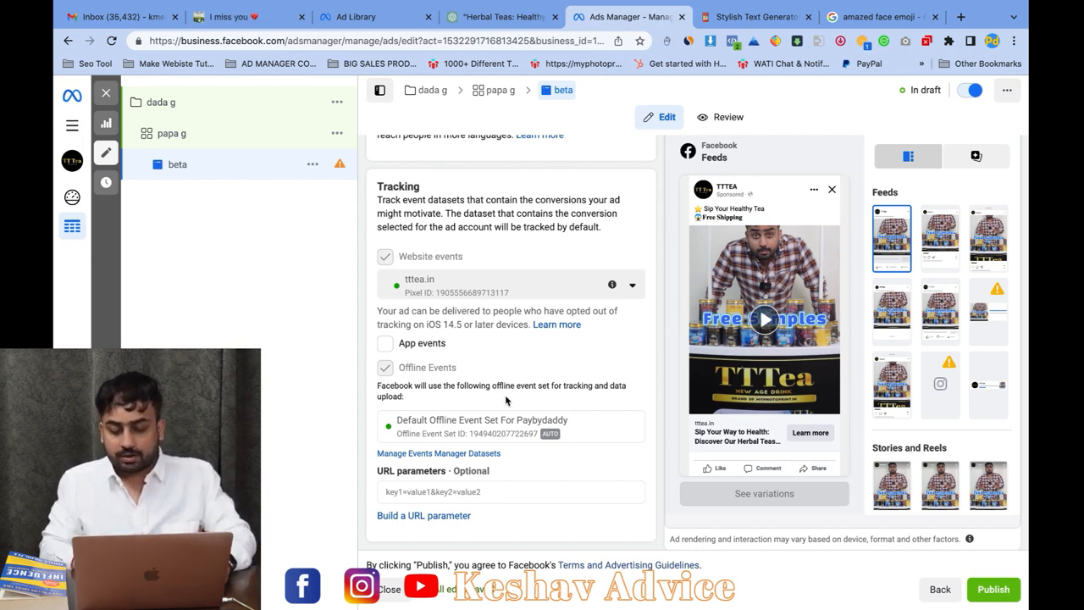
pyautogui.scroll(10, 506, 398)
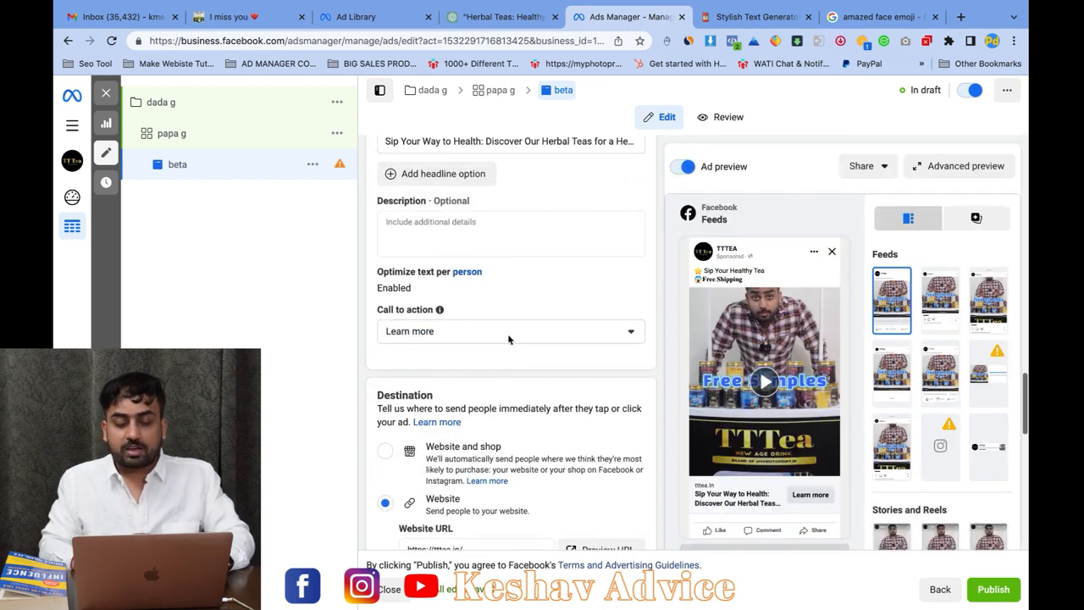
pyautogui.click(508, 337)
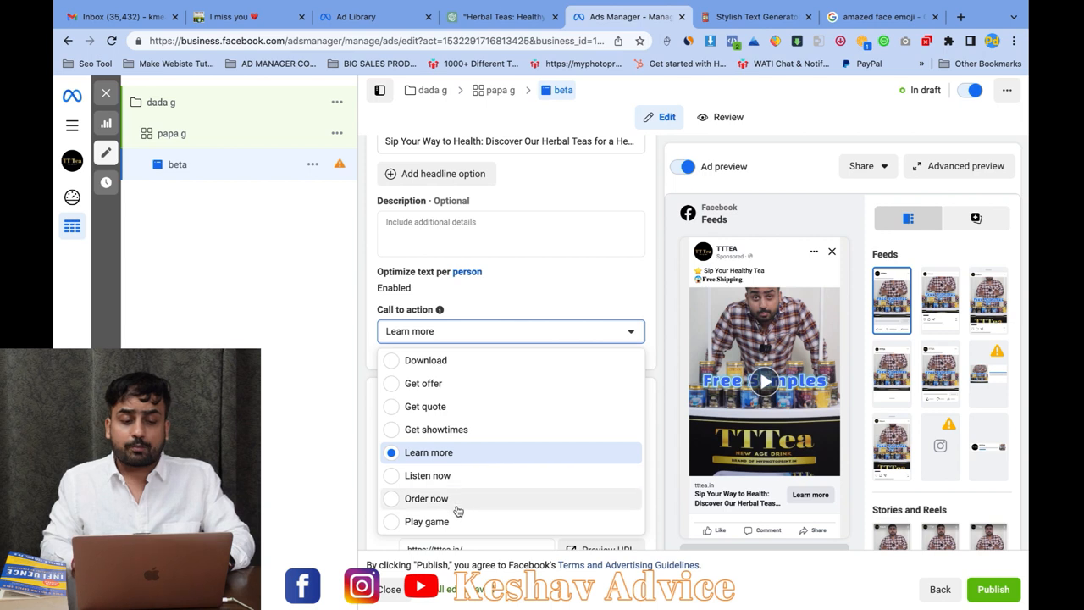
pyautogui.scroll(4, 451, 431)
pyautogui.scroll(3, 449, 428)
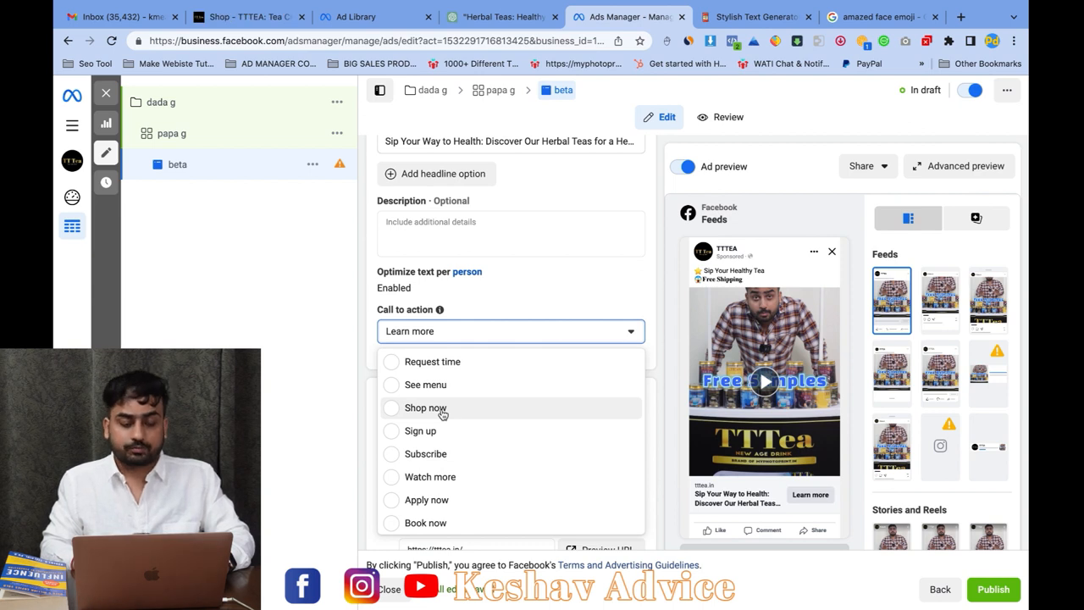
pyautogui.click(426, 408)
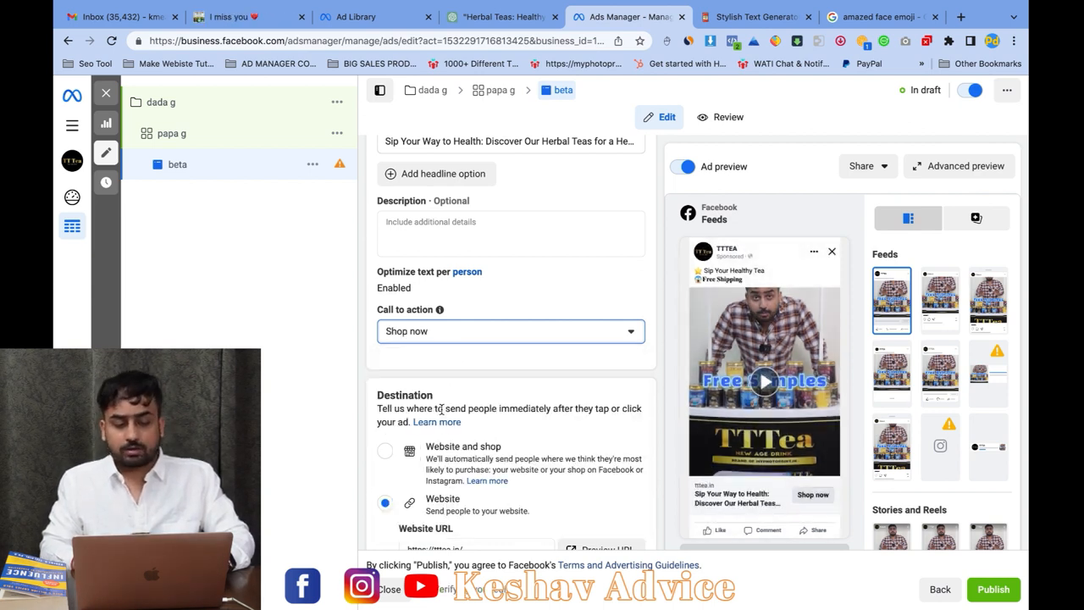
pyautogui.scroll(-1, 778, 481)
pyautogui.scroll(1, 779, 481)
pyautogui.click(512, 321)
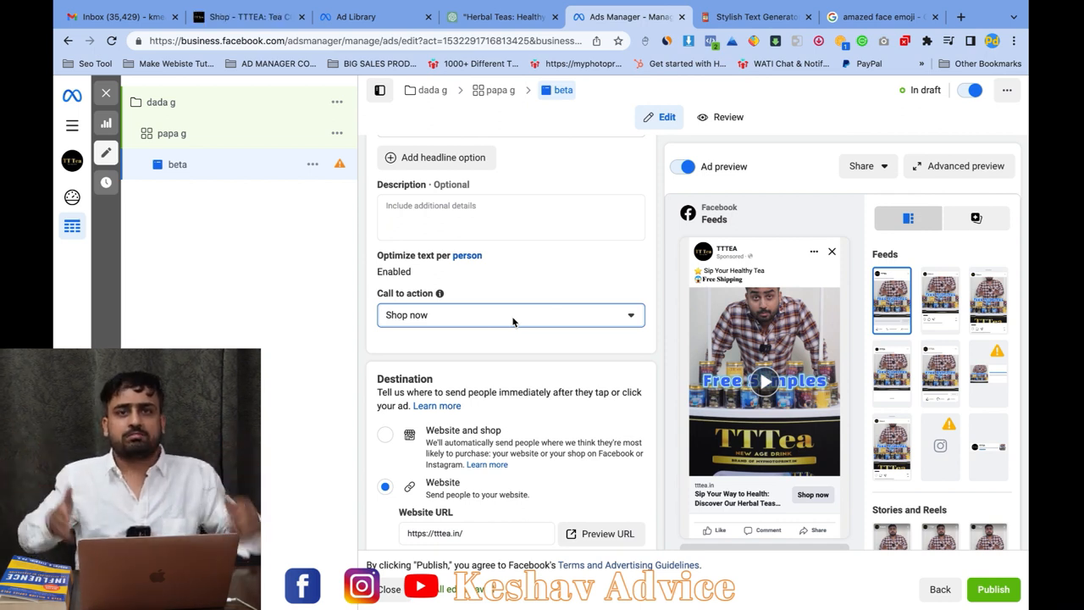
# Step: Start building a URL parameter for the ad's tracking and set the campaign source to {{campaign.name}}
pyautogui.scroll(-10, 513, 321)
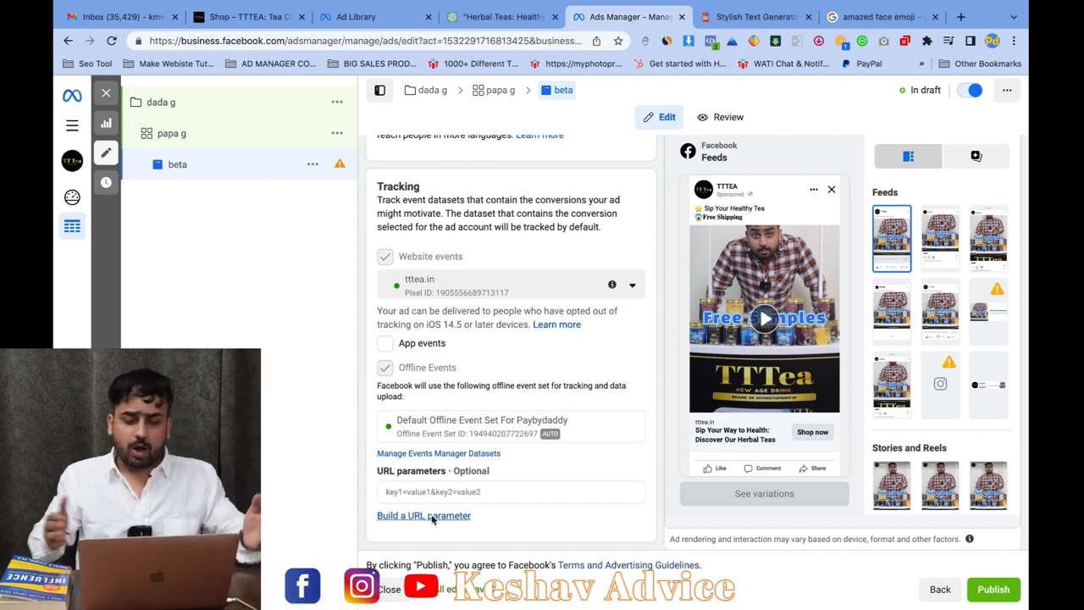
pyautogui.click(431, 515)
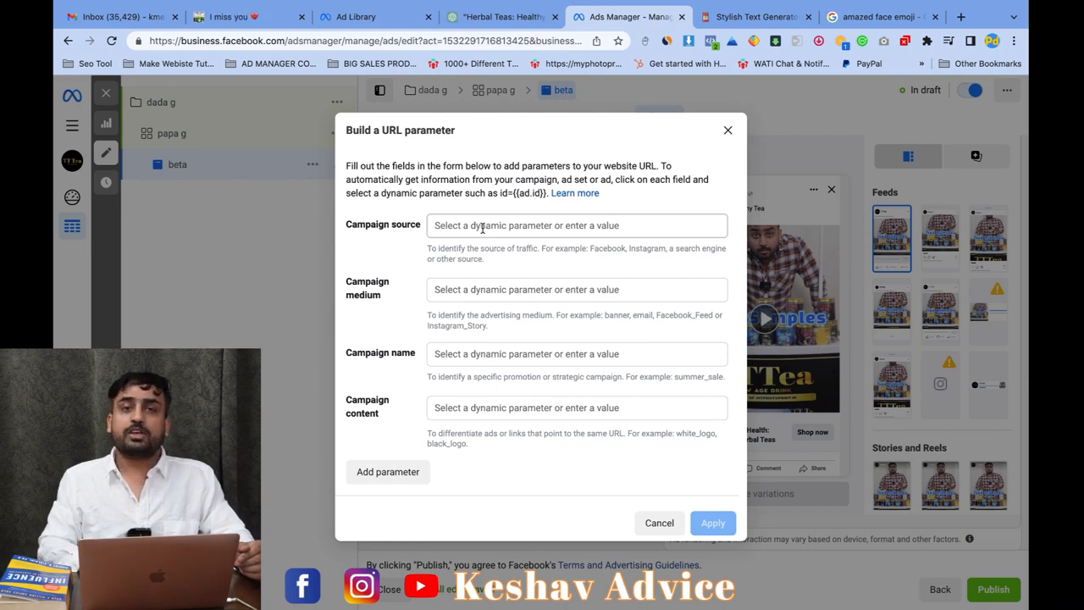
pyautogui.click(482, 227)
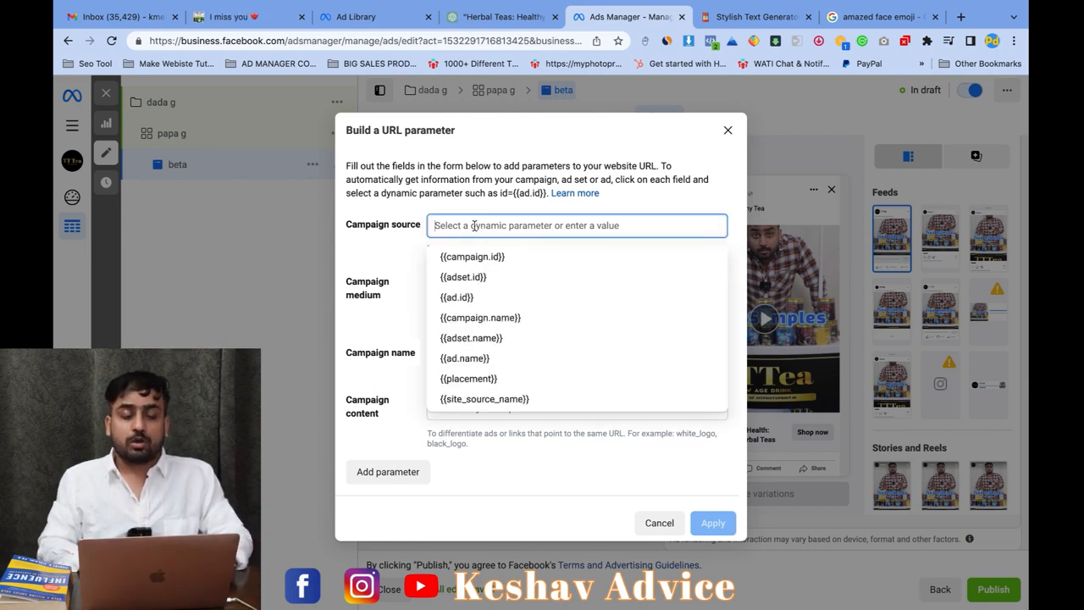
pyautogui.write('c')
pyautogui.click(486, 317)
pyautogui.tripleClick(490, 227)
pyautogui.press('BackSpace')
pyautogui.write('c')
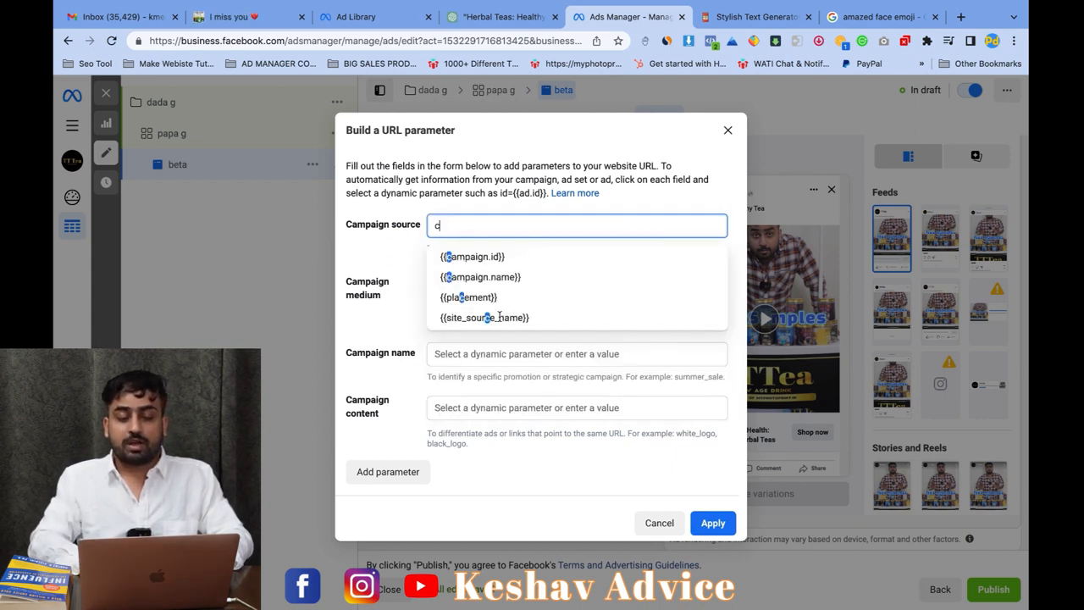
pyautogui.write('a')
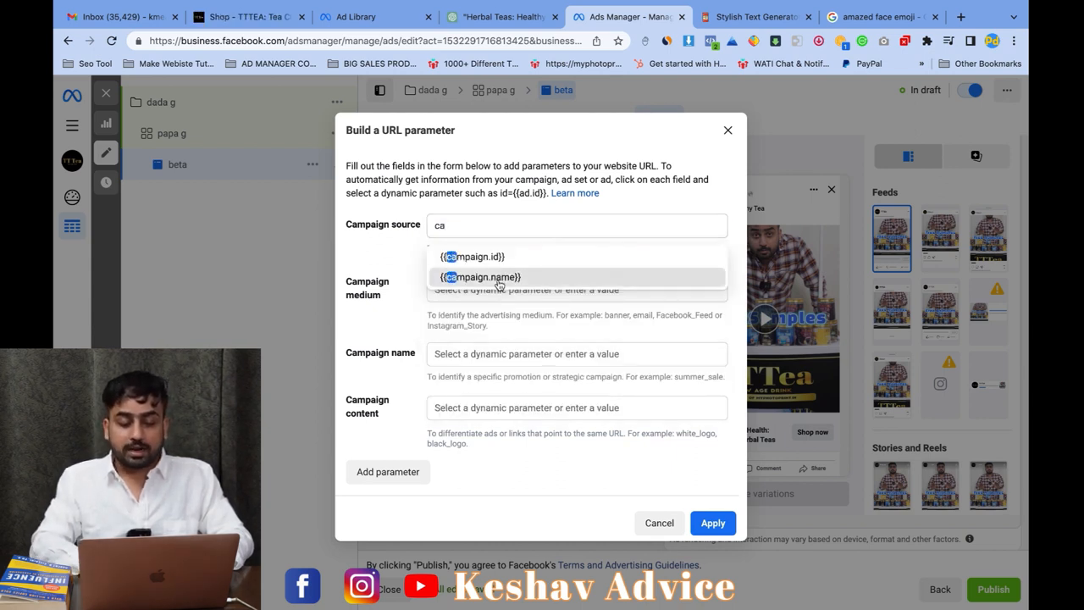
pyautogui.press('Return')
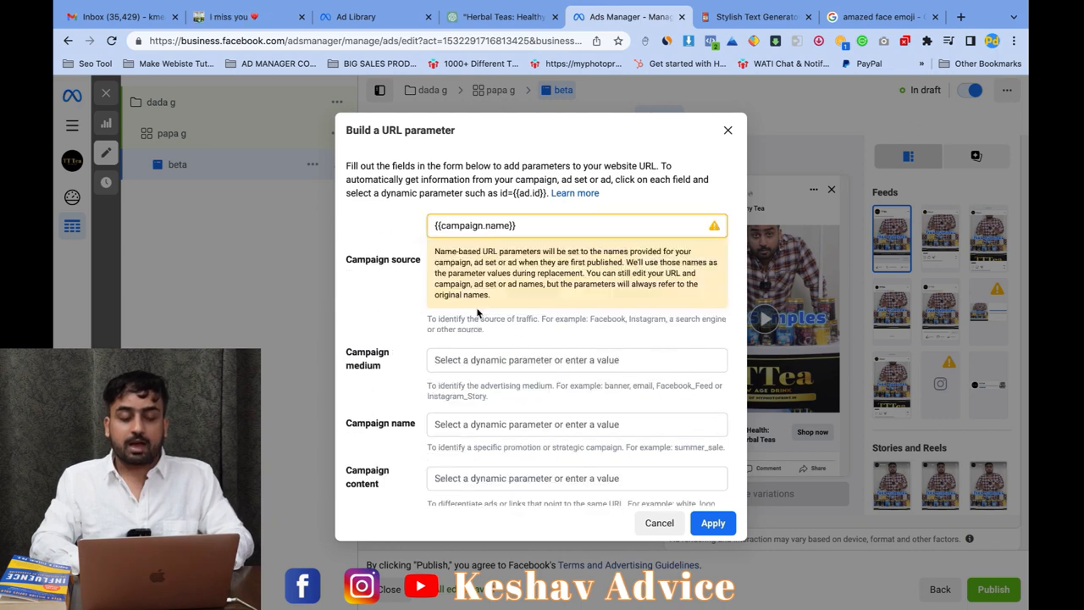
# Step: Set the campaign medium of the URL parameter to the dynamic value {{adset.name}}
pyautogui.click(491, 360)
pyautogui.write('a')
pyautogui.scroll(-2, 491, 364)
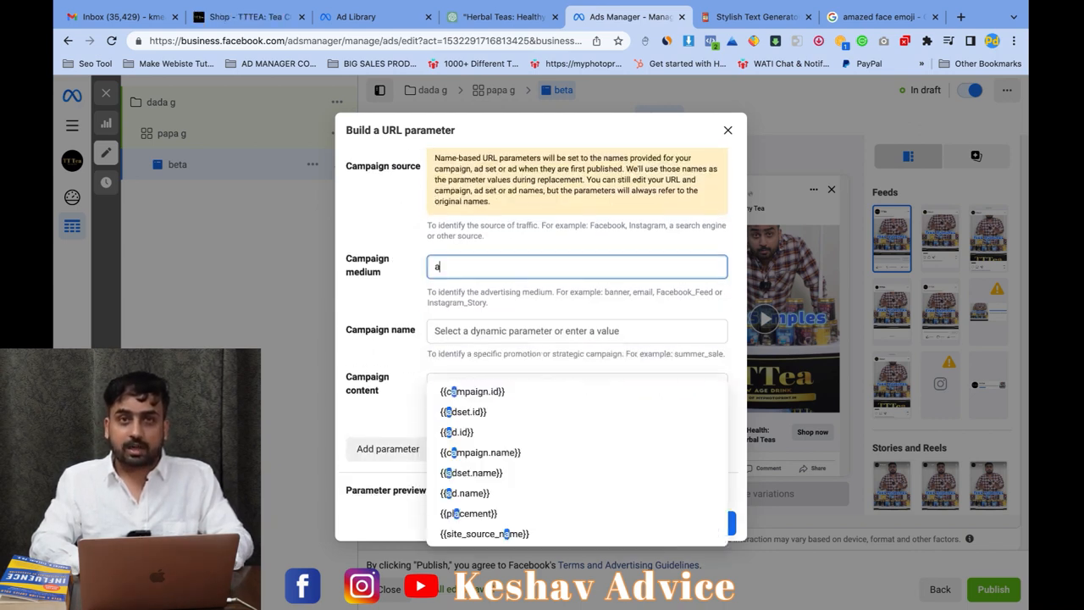
pyautogui.write('d')
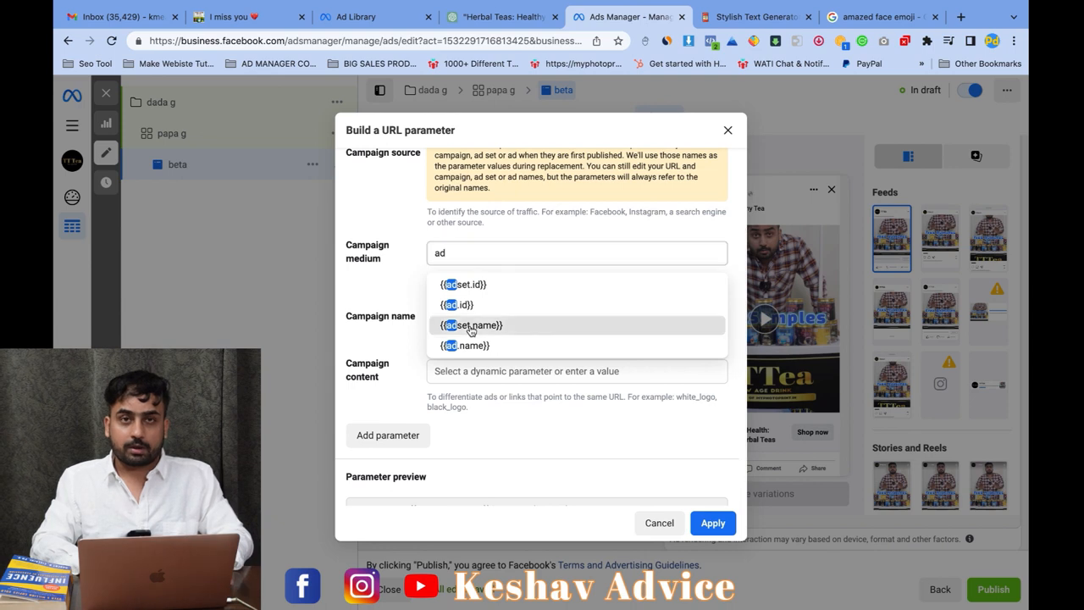
pyautogui.click(471, 326)
# Step: Set the campaign name of the URL parameter to the dynamic value {{ad.name}}
pyautogui.click(463, 382)
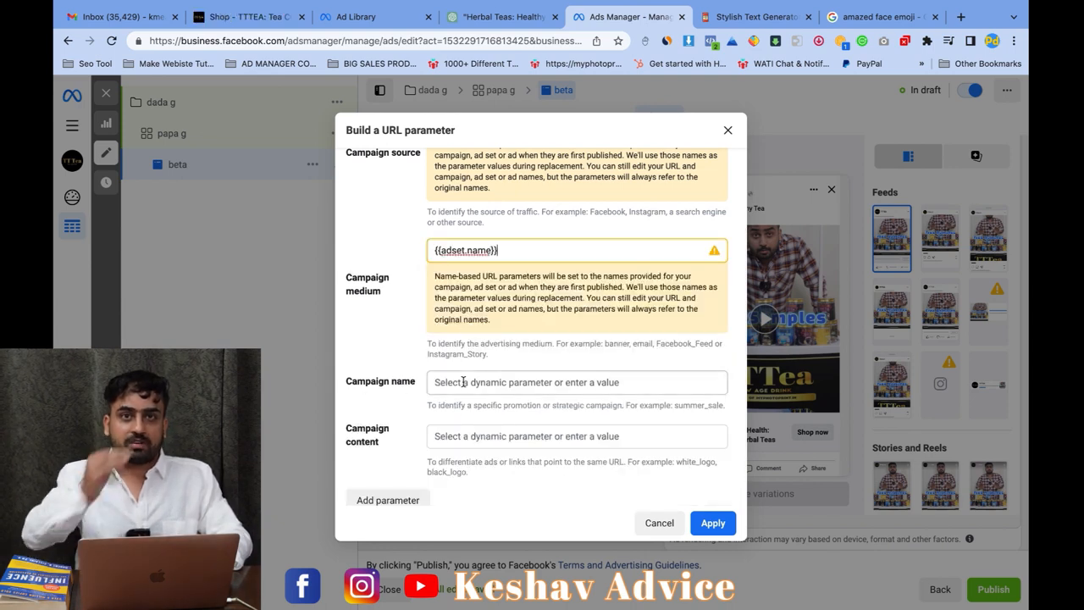
pyautogui.scroll(-2, 463, 382)
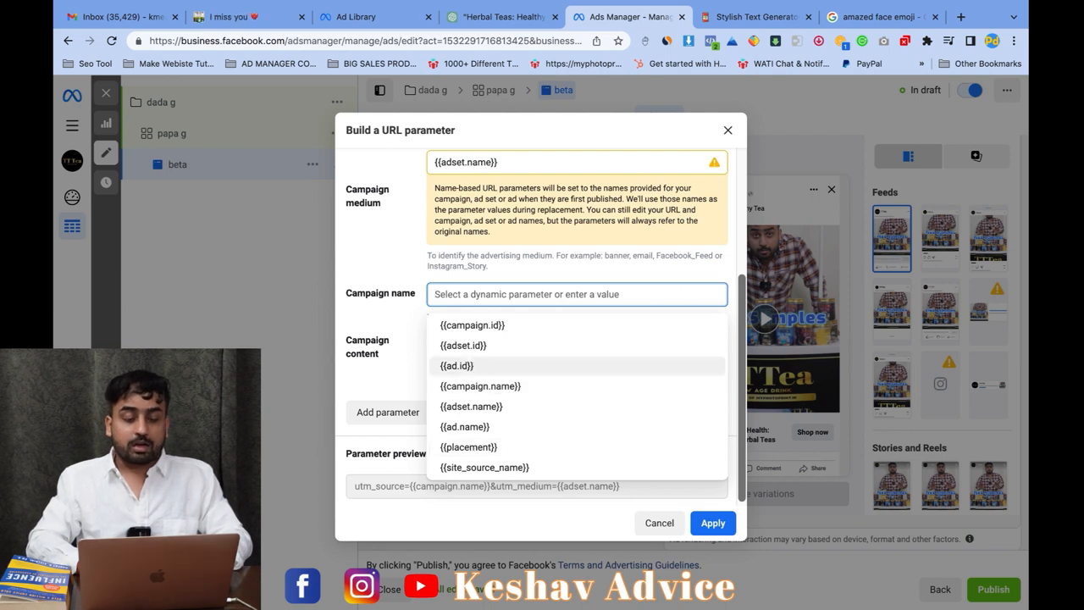
pyautogui.write('ad')
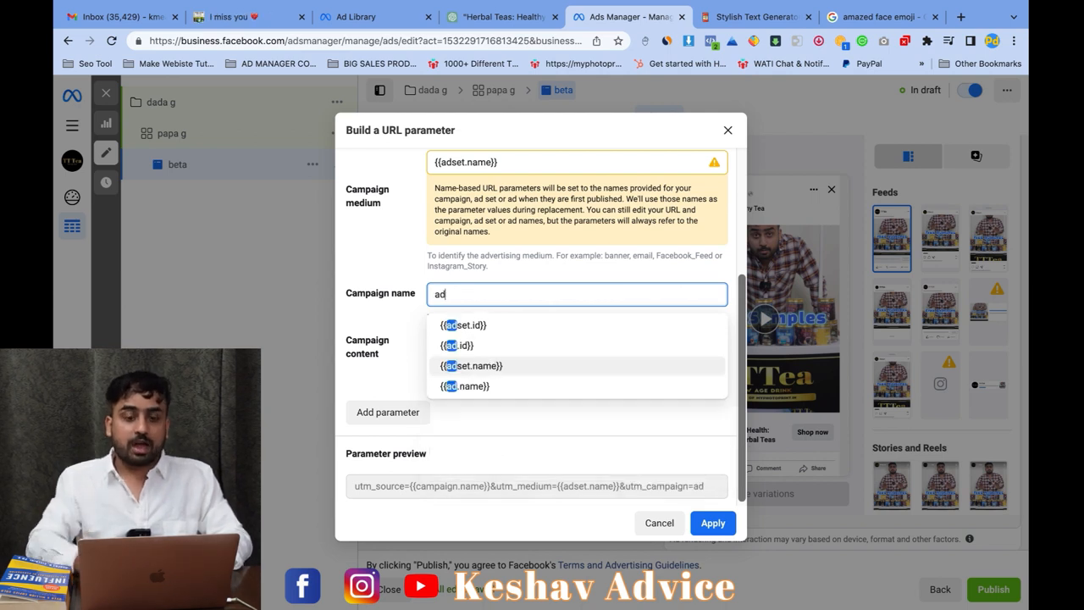
pyautogui.click(480, 388)
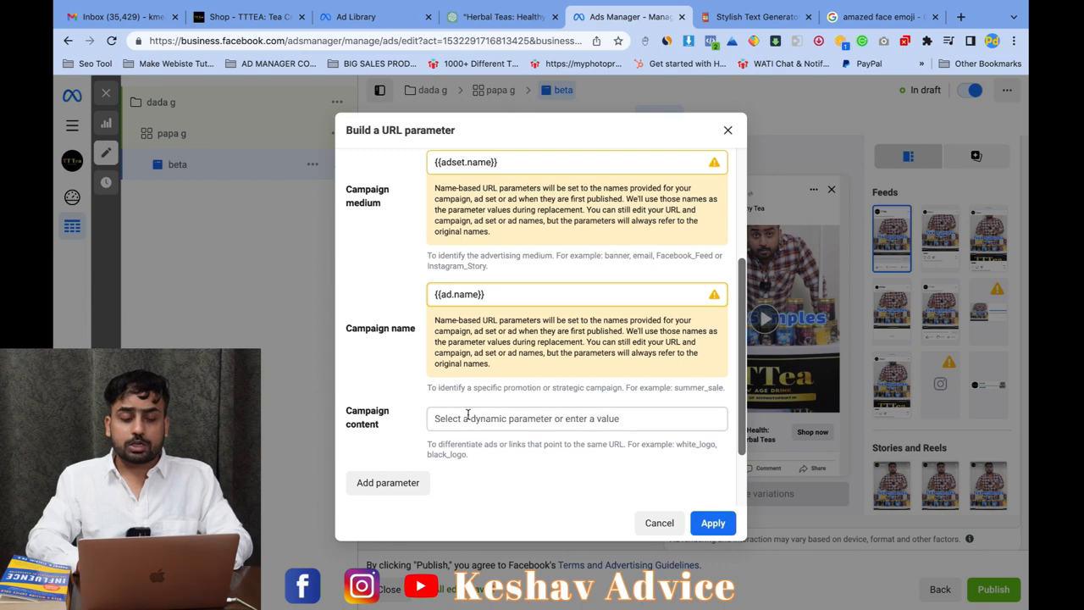
# Step: Set the campaign content to {{placement}} and apply the URL parameters to the ad
pyautogui.scroll(-2, 468, 414)
pyautogui.click(465, 332)
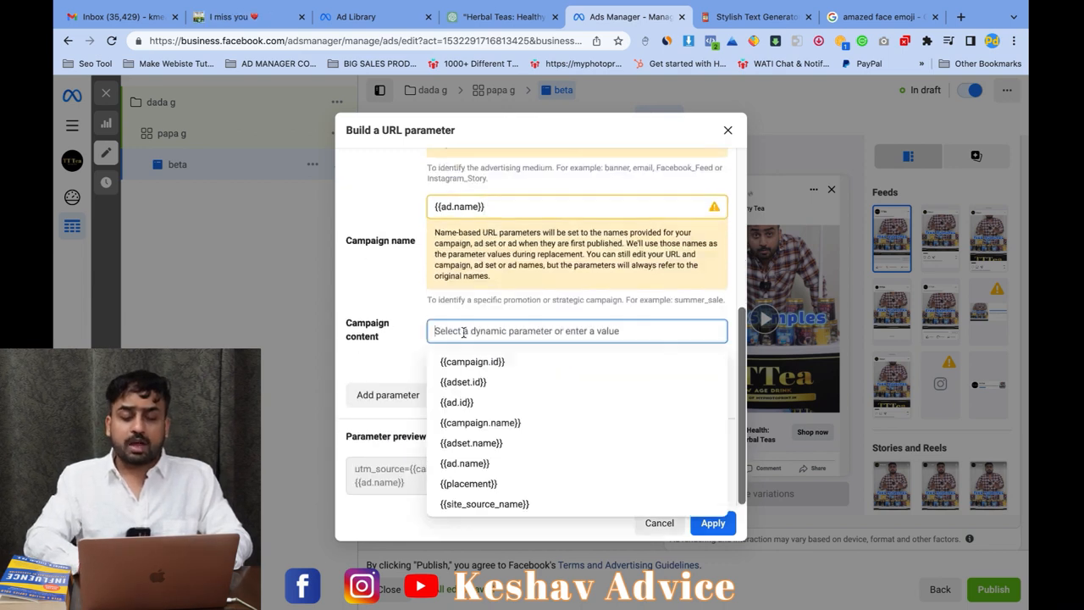
pyautogui.write('pla')
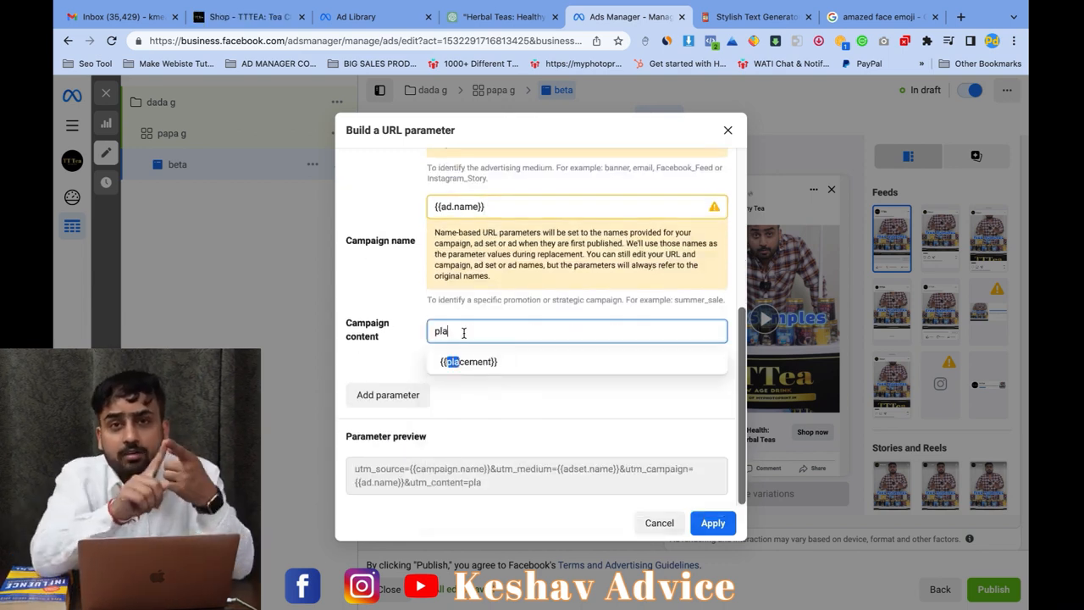
pyautogui.click(482, 367)
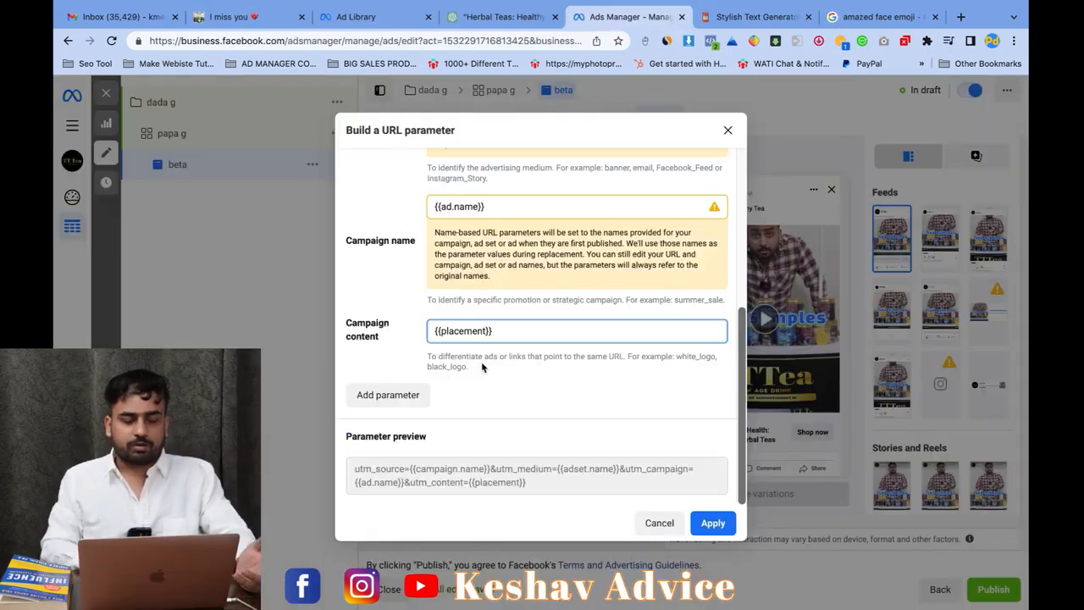
pyautogui.click(482, 365)
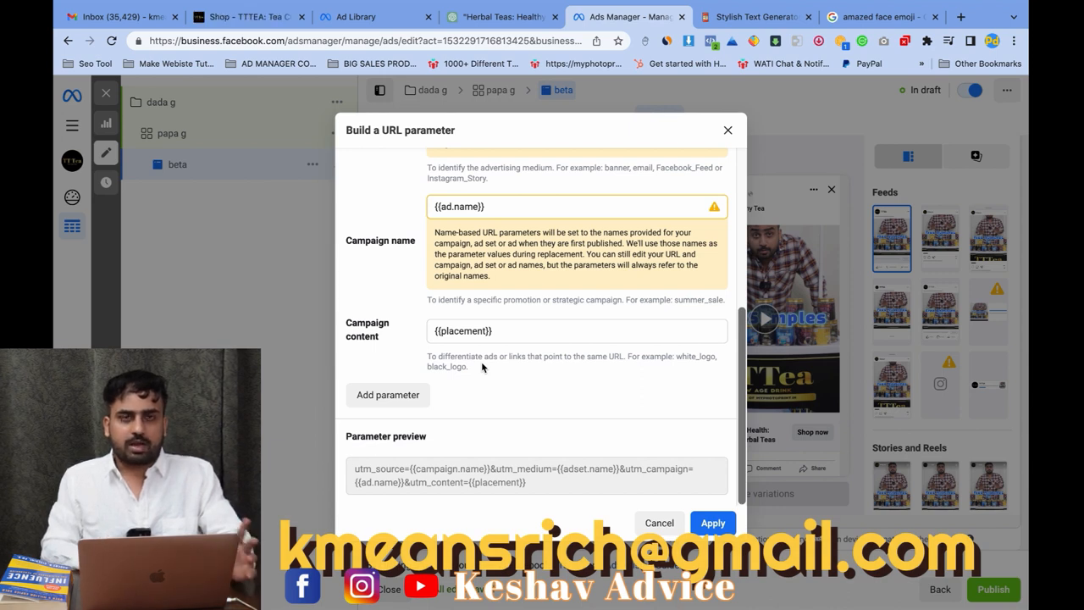
pyautogui.click(713, 525)
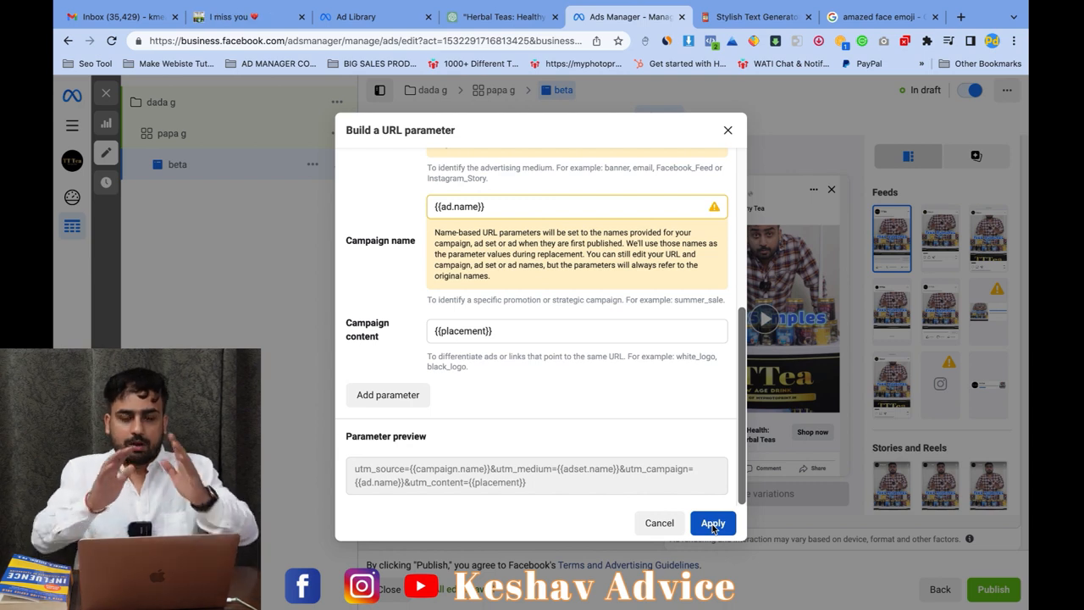
pyautogui.click(712, 525)
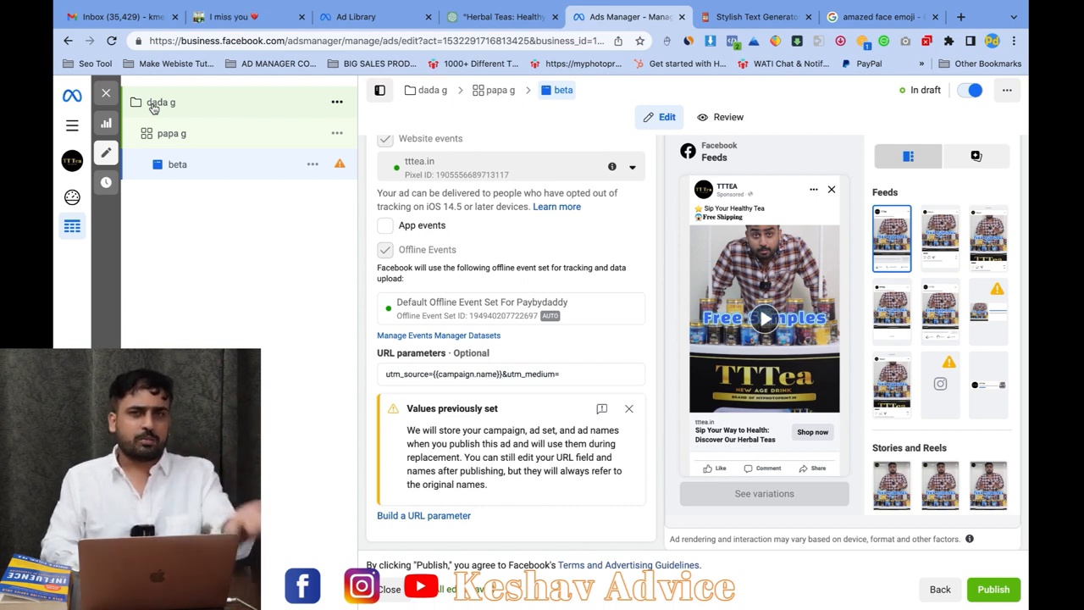
# Step: Examine the dada g campaign's details, A/B test and Advantage campaign budget settings
pyautogui.click(155, 105)
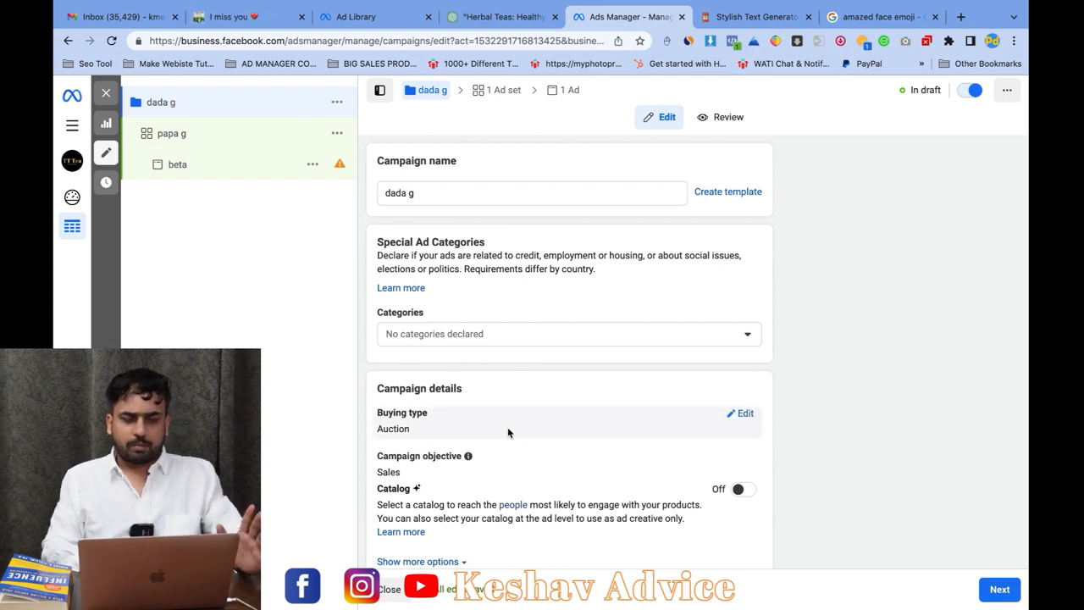
pyautogui.scroll(-1, 508, 432)
pyautogui.scroll(-3, 508, 433)
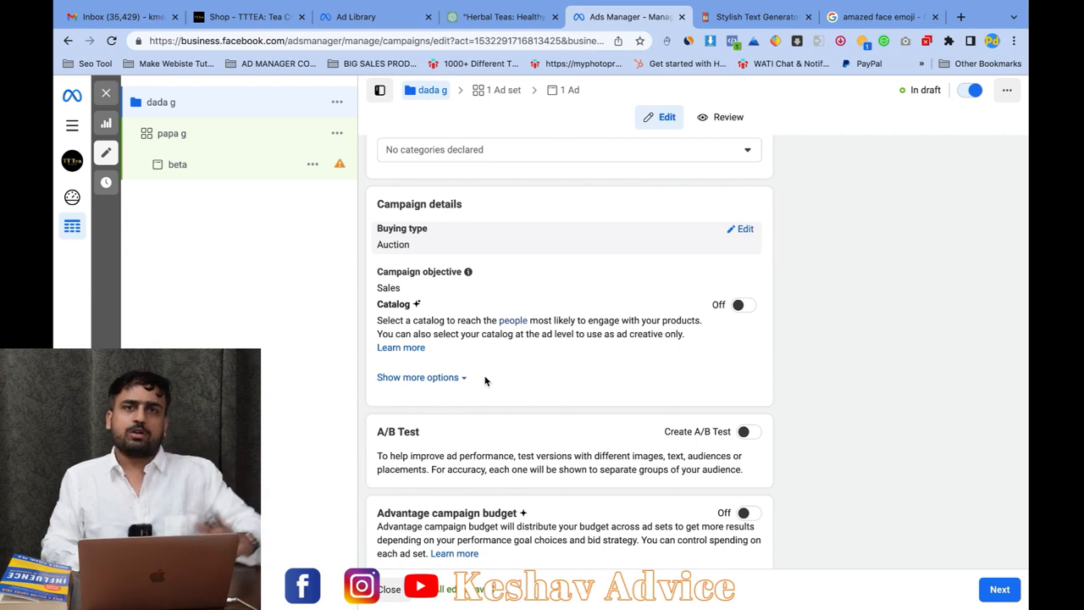
pyautogui.scroll(-1, 485, 381)
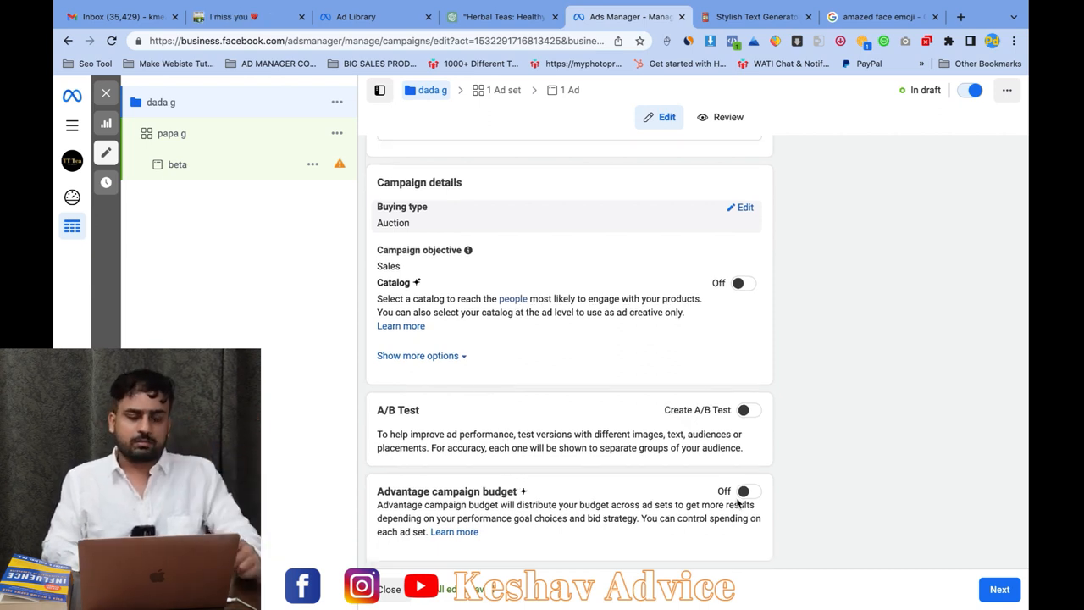
# Step: In the papa g ad set's conversion settings, clear the conversion event and choose Purchase again
pyautogui.click(168, 144)
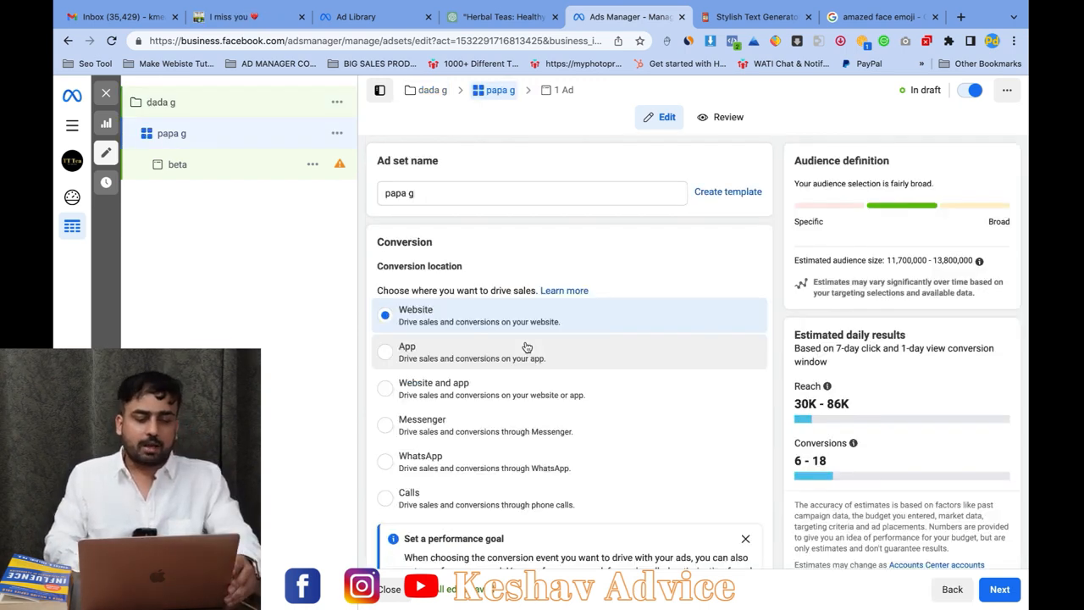
pyautogui.scroll(-2, 528, 347)
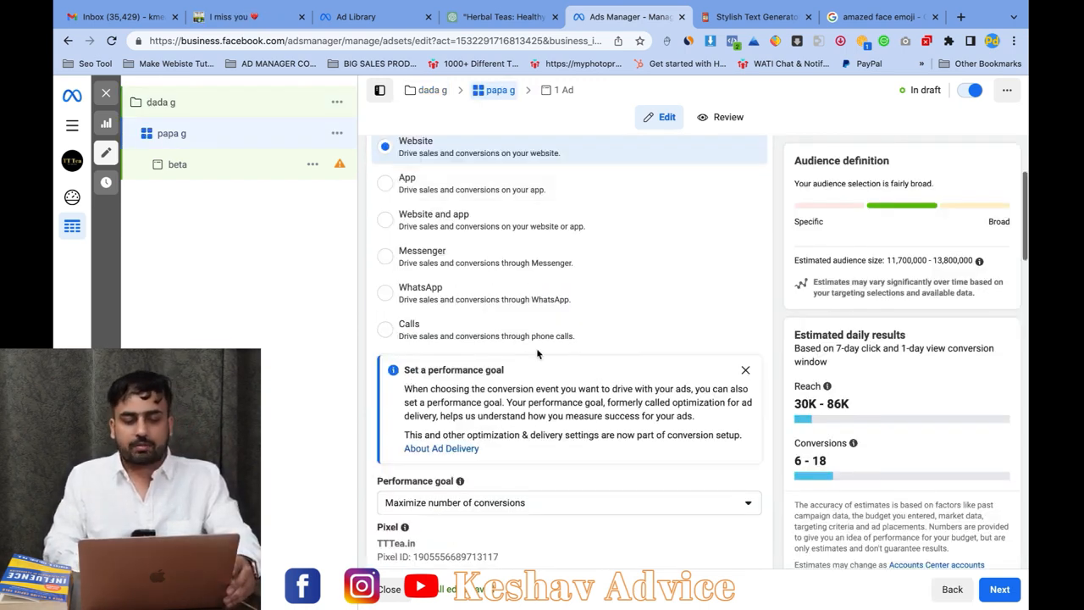
pyautogui.scroll(-1, 542, 322)
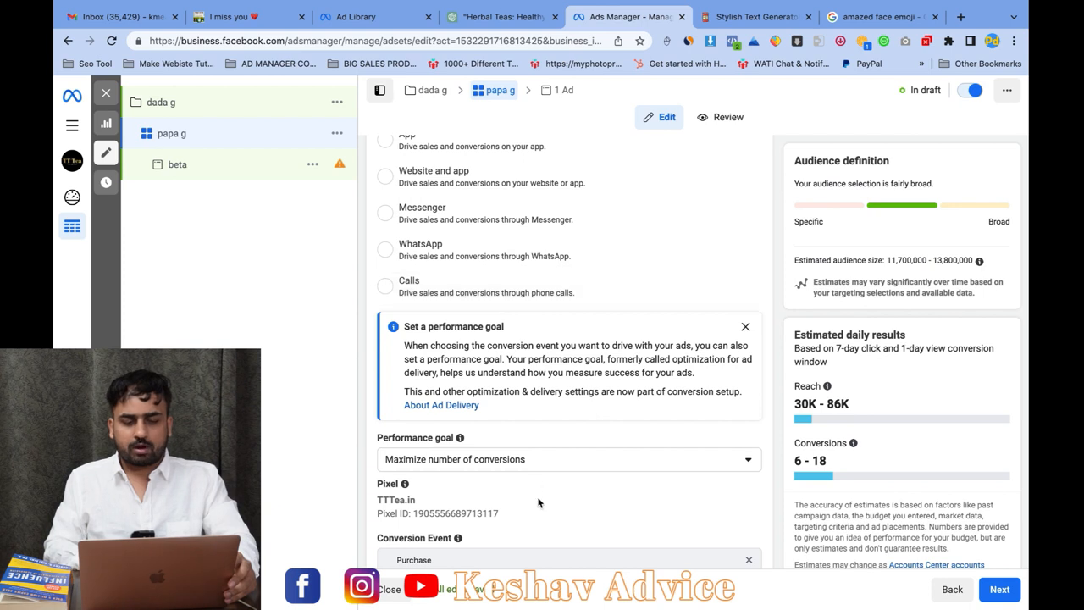
pyautogui.scroll(-2, 537, 482)
pyautogui.scroll(-3, 535, 482)
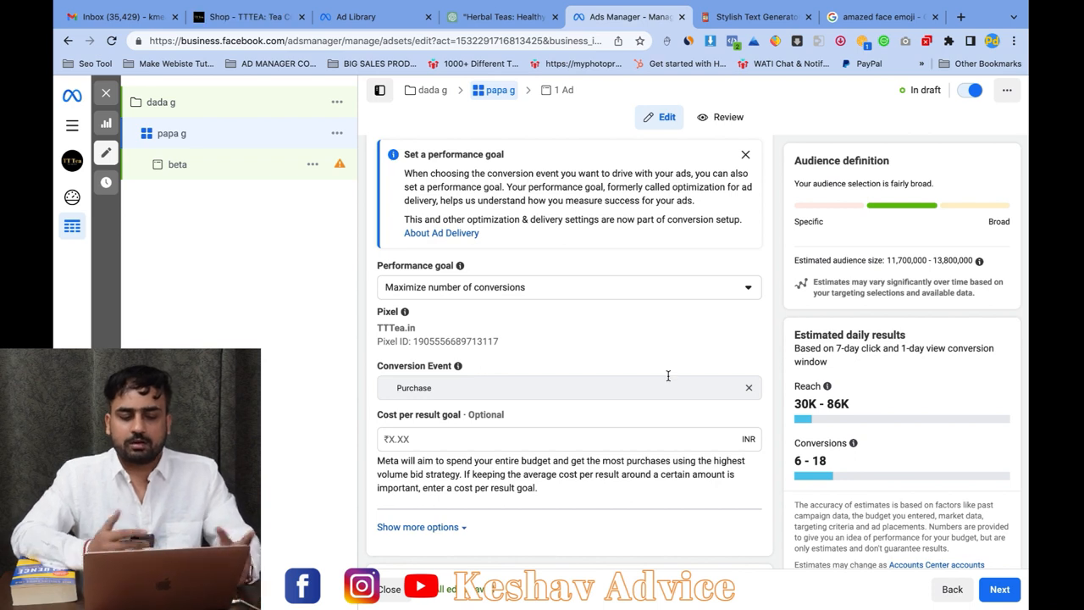
pyautogui.scroll(-2, 552, 366)
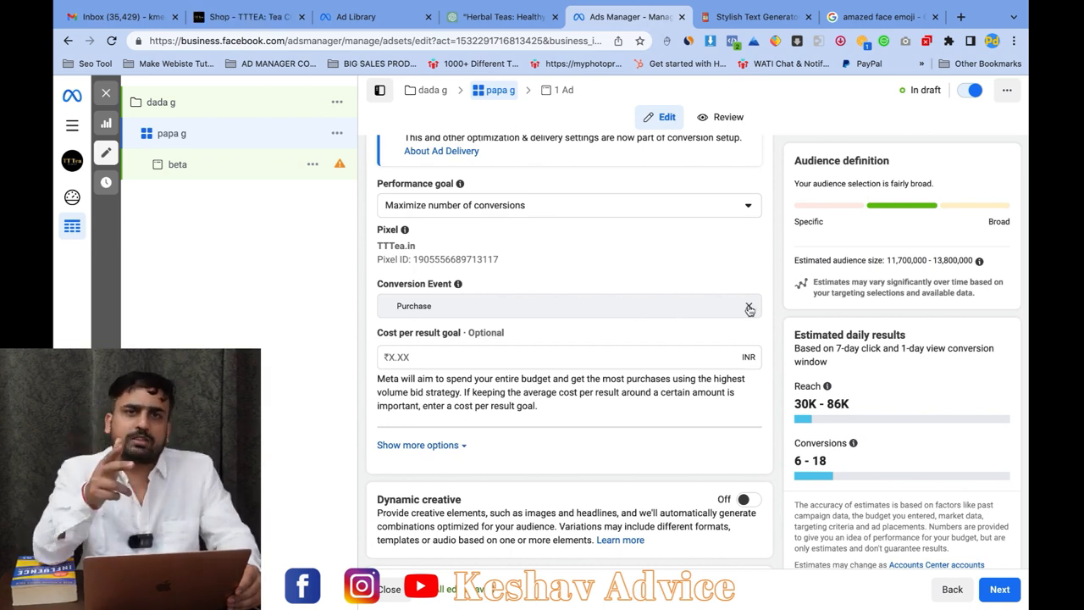
pyautogui.click(676, 306)
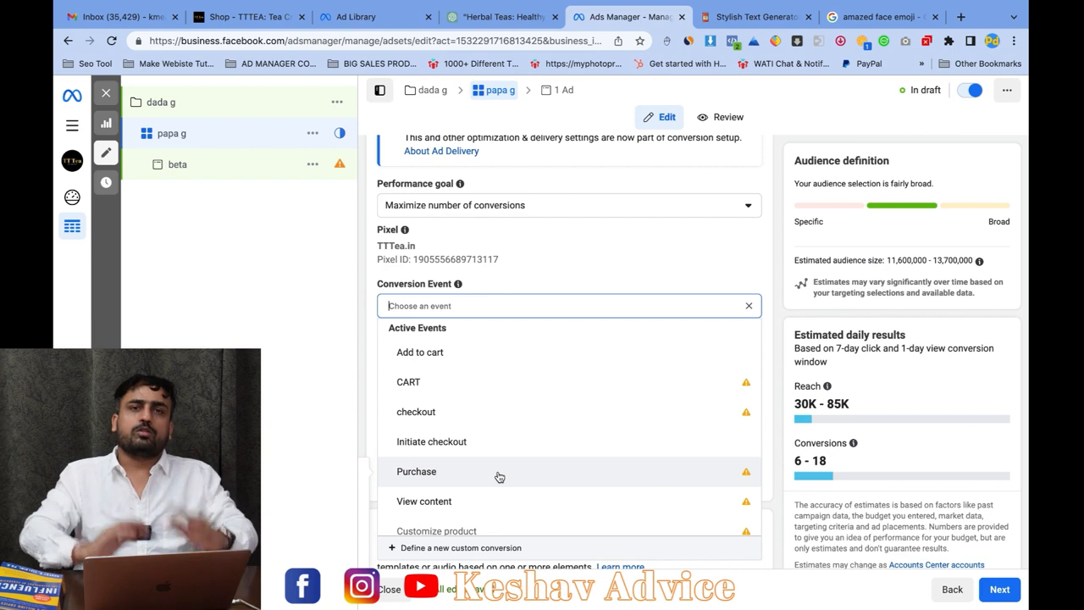
pyautogui.click(499, 477)
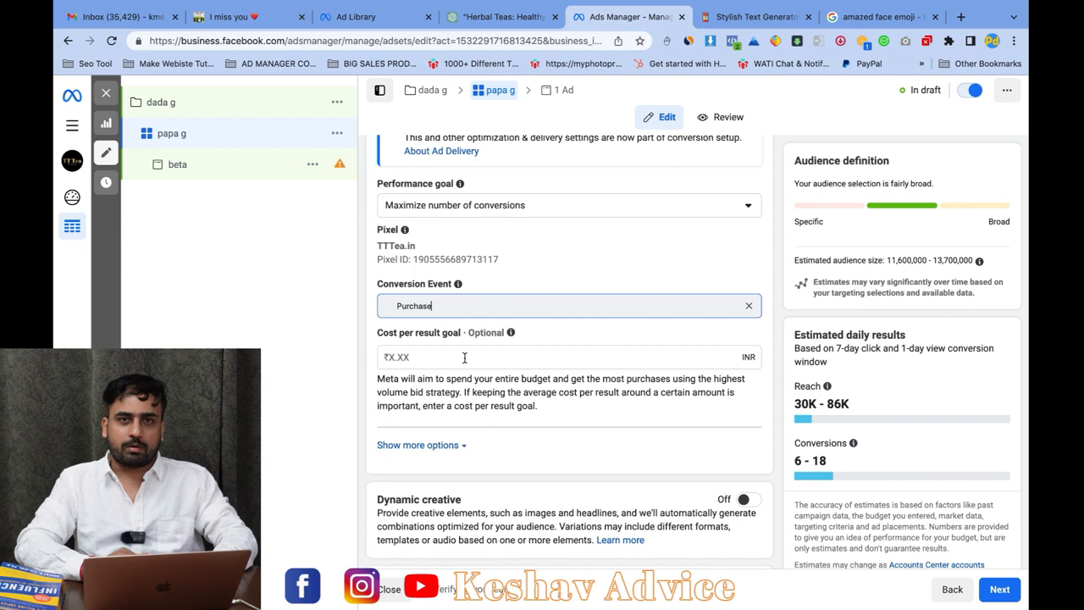
# Step: Try a cost per result goal of 90 INR for the papa g ad set and clear it
pyautogui.click(464, 358)
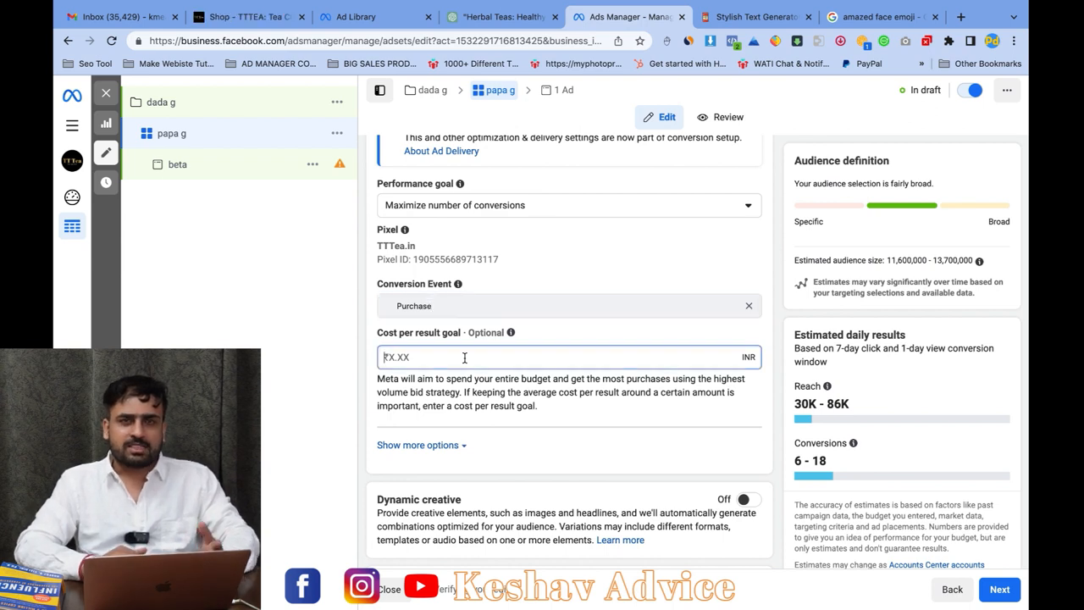
pyautogui.write('90')
pyautogui.press('BackSpace')
pyautogui.press('BackSpace')
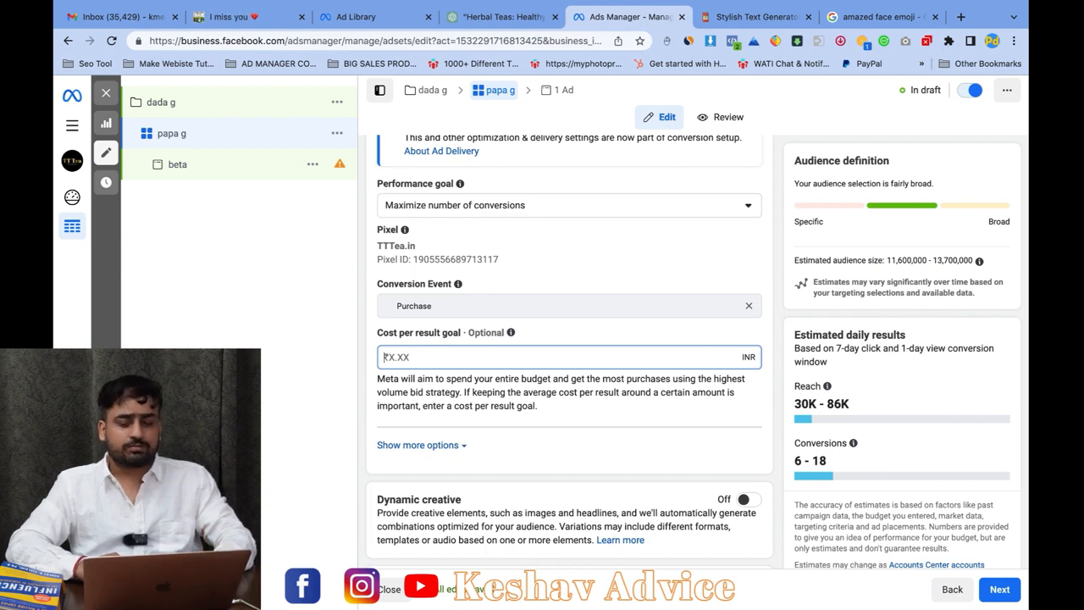
# Step: Examine the papa g ad set's daily budget, schedule, audience and detailed targeting, including the suggested interests
pyautogui.scroll(-5, 605, 423)
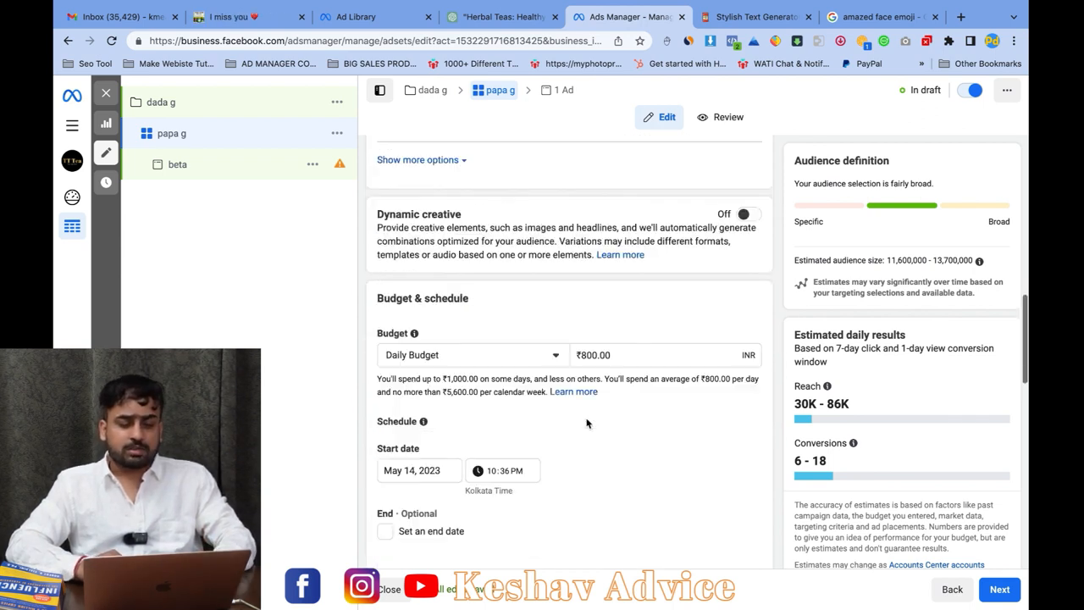
pyautogui.click(582, 355)
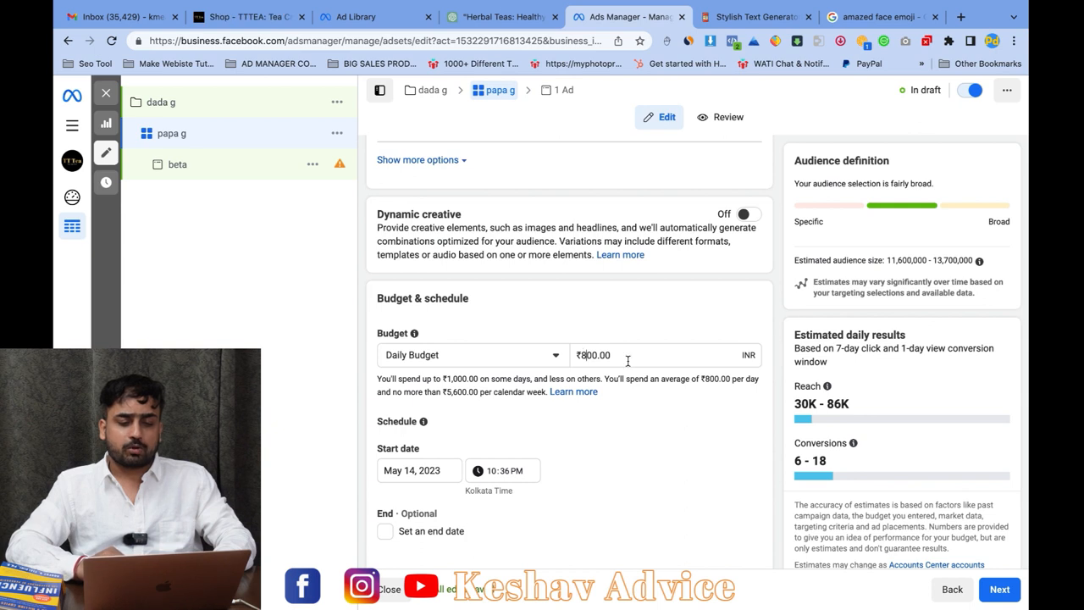
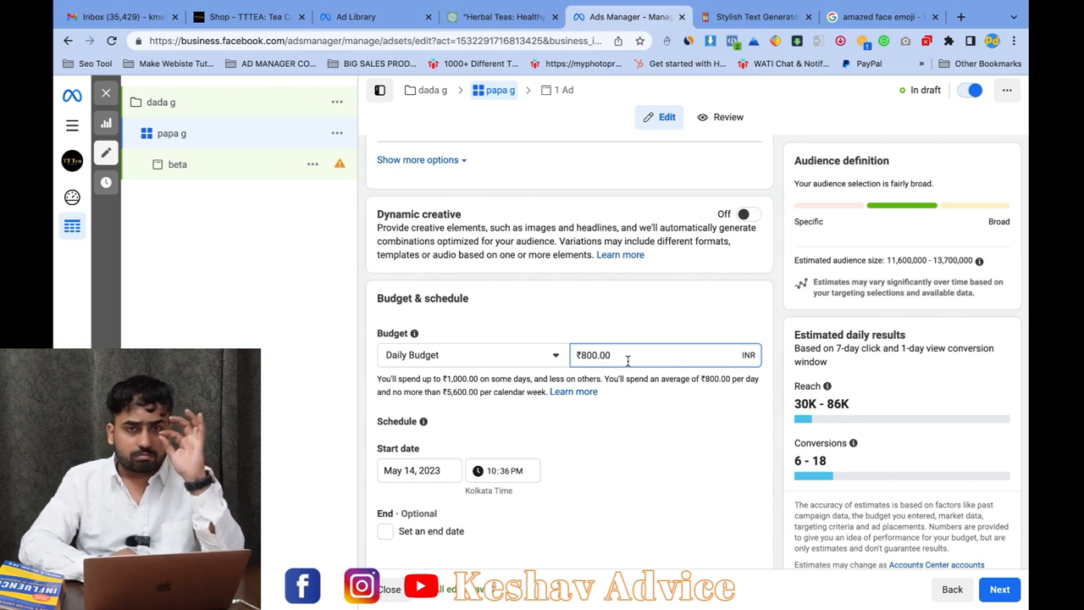
pyautogui.scroll(-4, 627, 438)
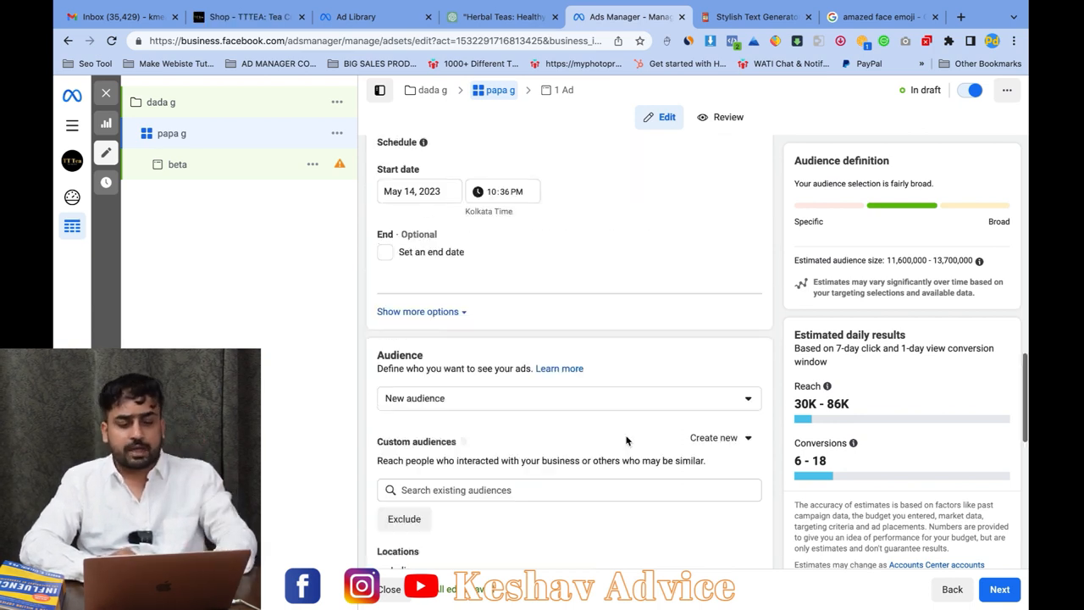
pyautogui.scroll(-5, 627, 438)
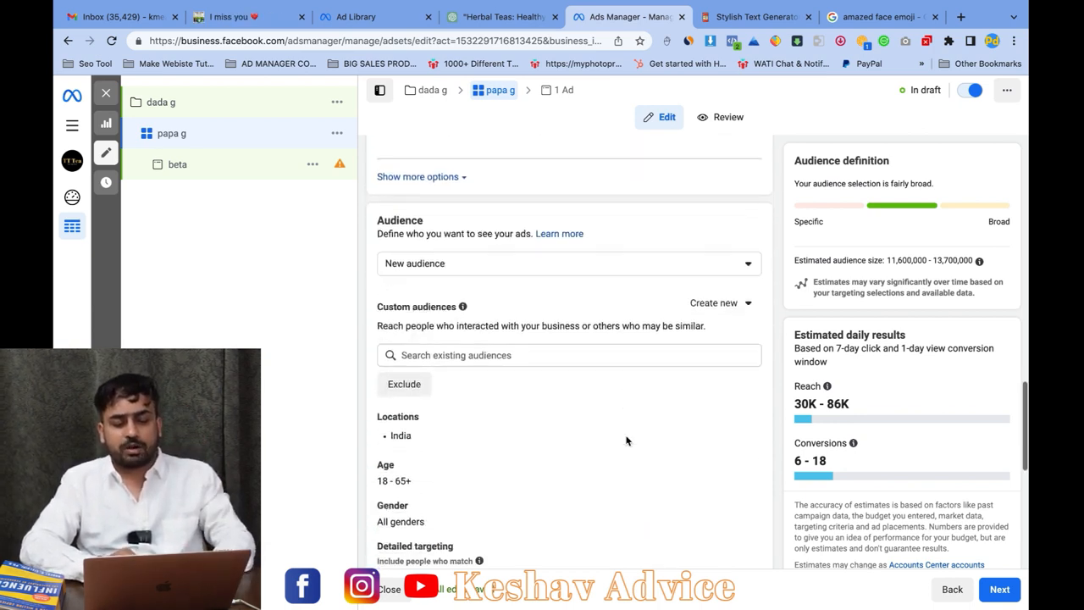
pyautogui.scroll(-2, 579, 460)
pyautogui.moveTo(453, 351)
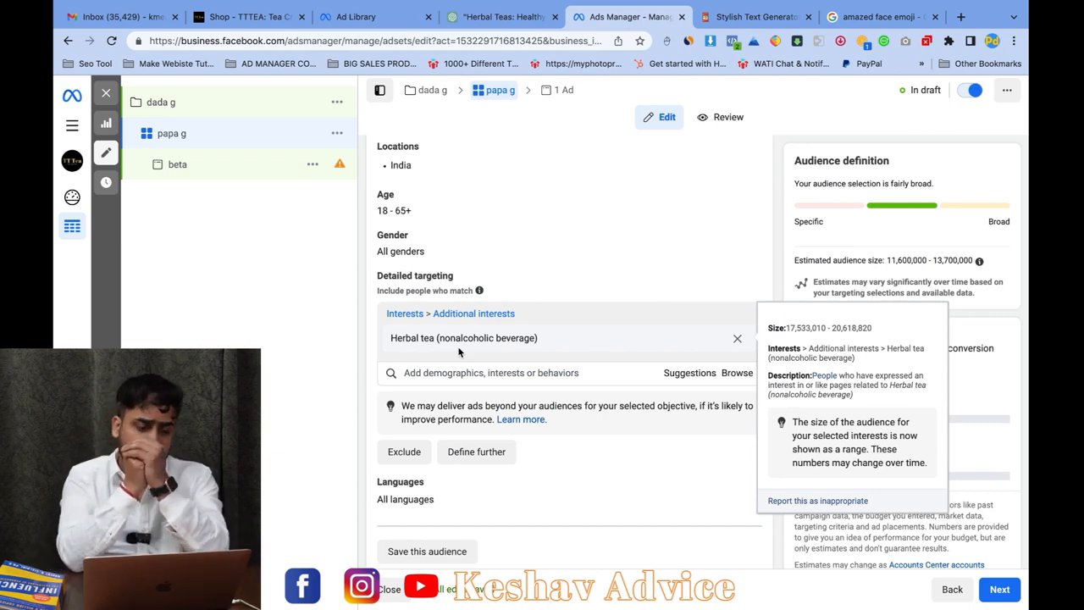
pyautogui.click(686, 379)
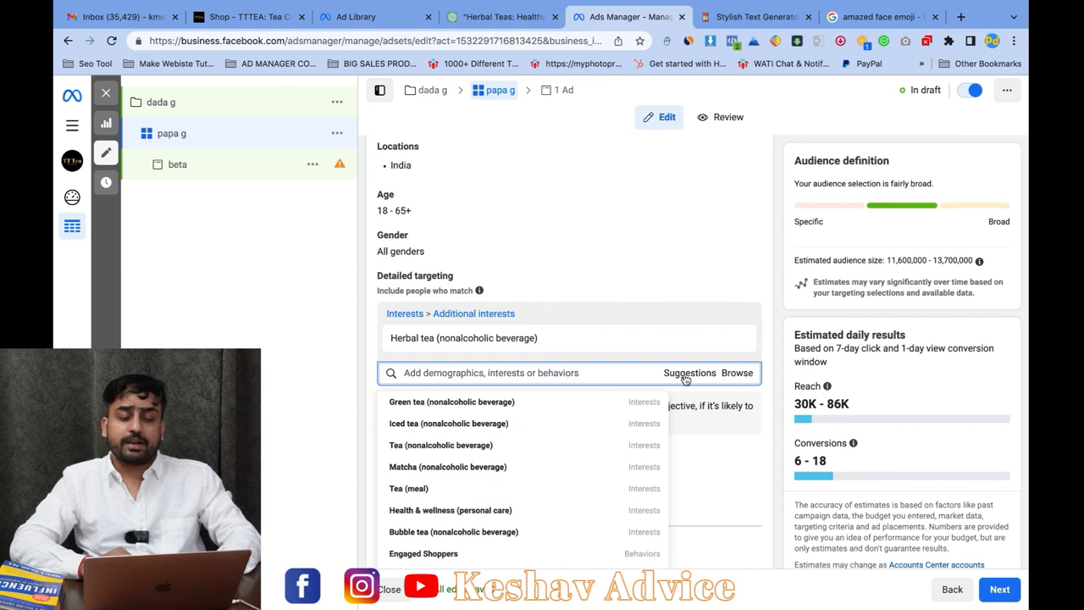
pyautogui.scroll(-1, 686, 379)
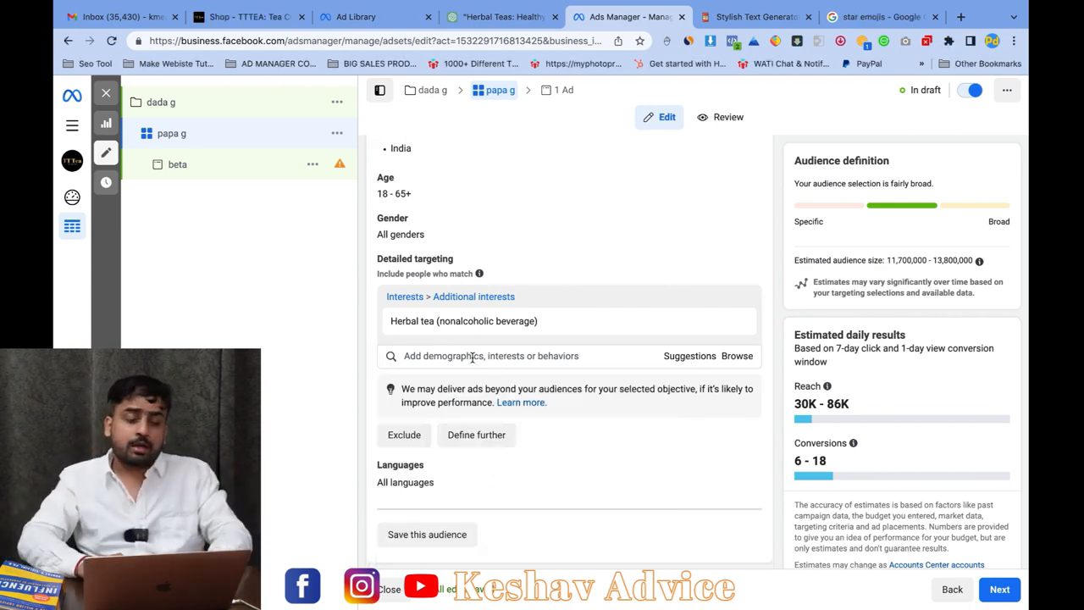
# Step: Search the detailed targeting for green tea and add the Green tea (nonalcoholic beverage) interest to the papa g ad set
pyautogui.click(473, 356)
pyautogui.write('g')
pyautogui.press('BackSpace')
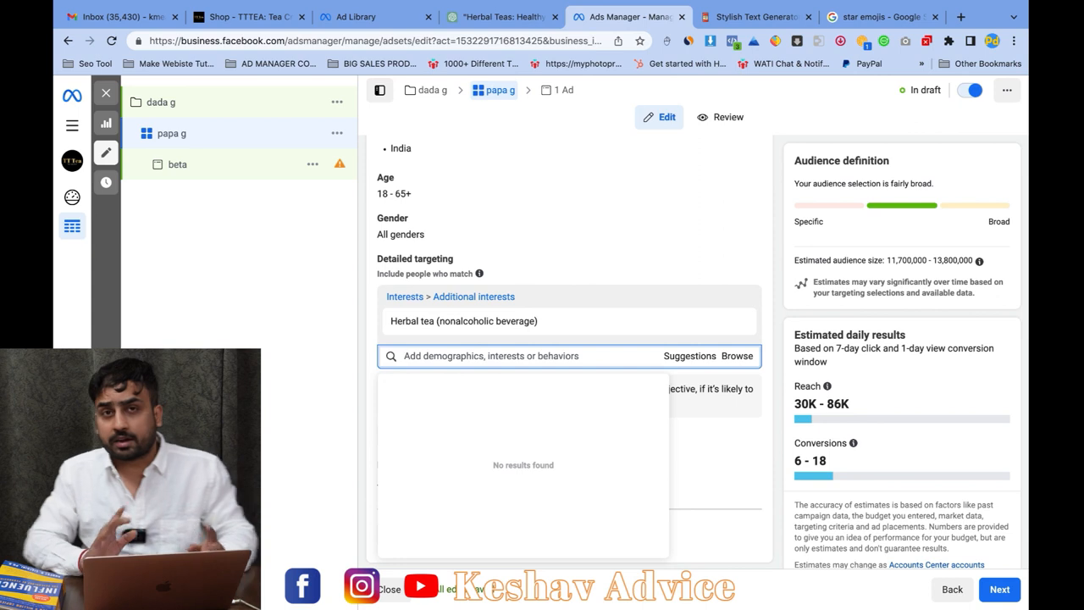
pyautogui.write('g')
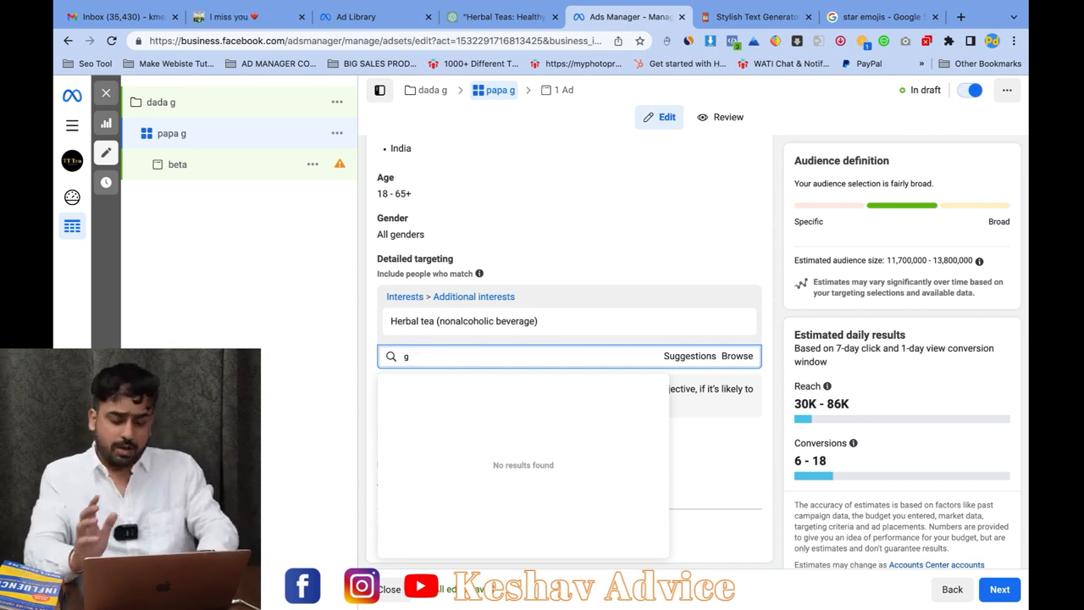
pyautogui.write('reen. tea')
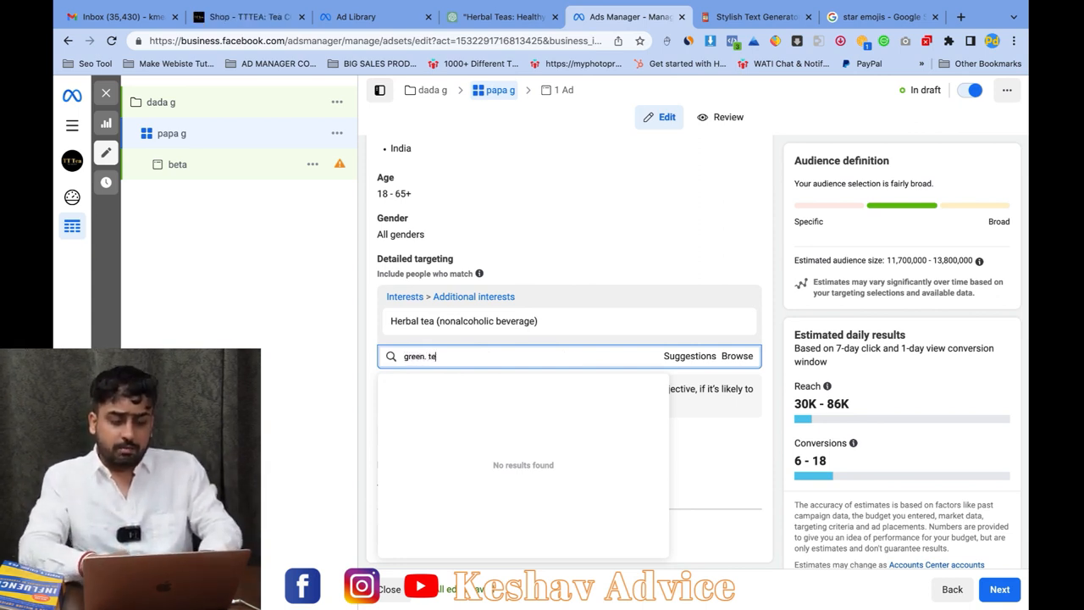
pyautogui.tripleClick(429, 357)
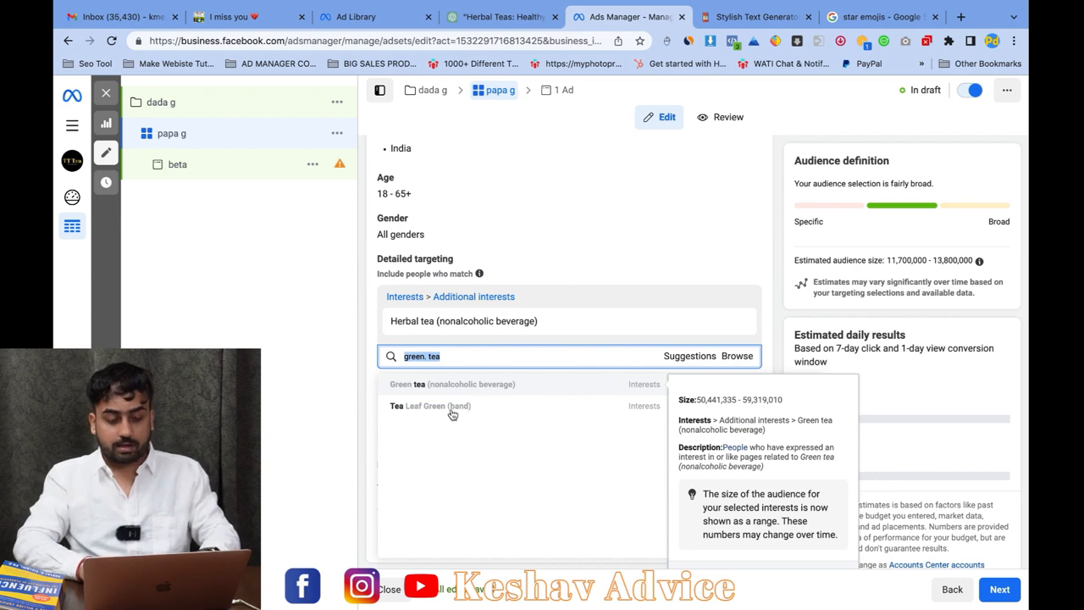
pyautogui.click(447, 383)
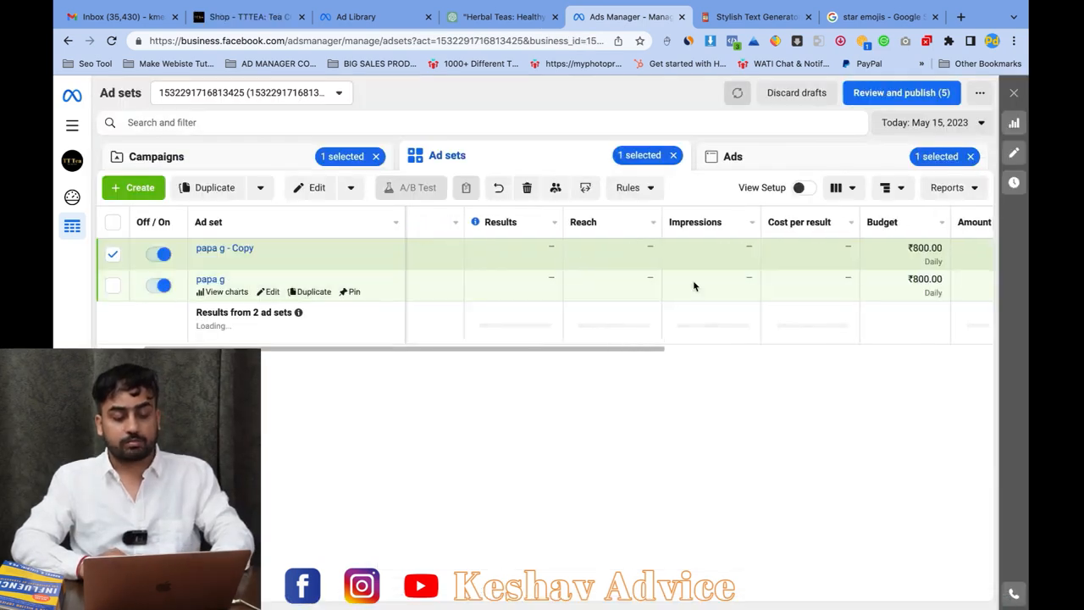
# Step: Open the papa g - Copy ad set for editing from the ad sets list
pyautogui.hscroll(5, 693, 287)
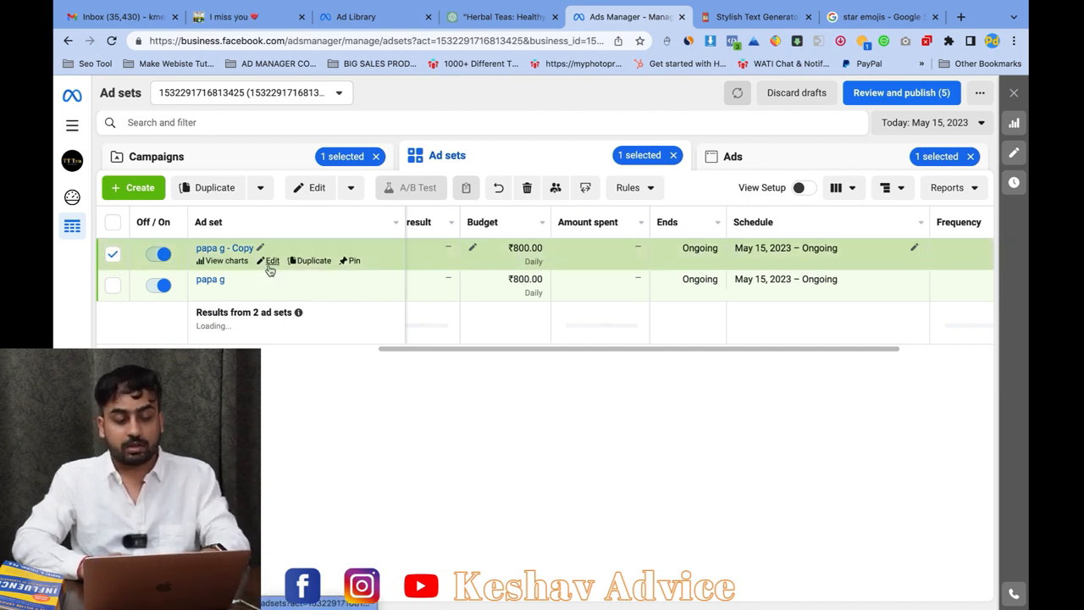
pyautogui.click(270, 262)
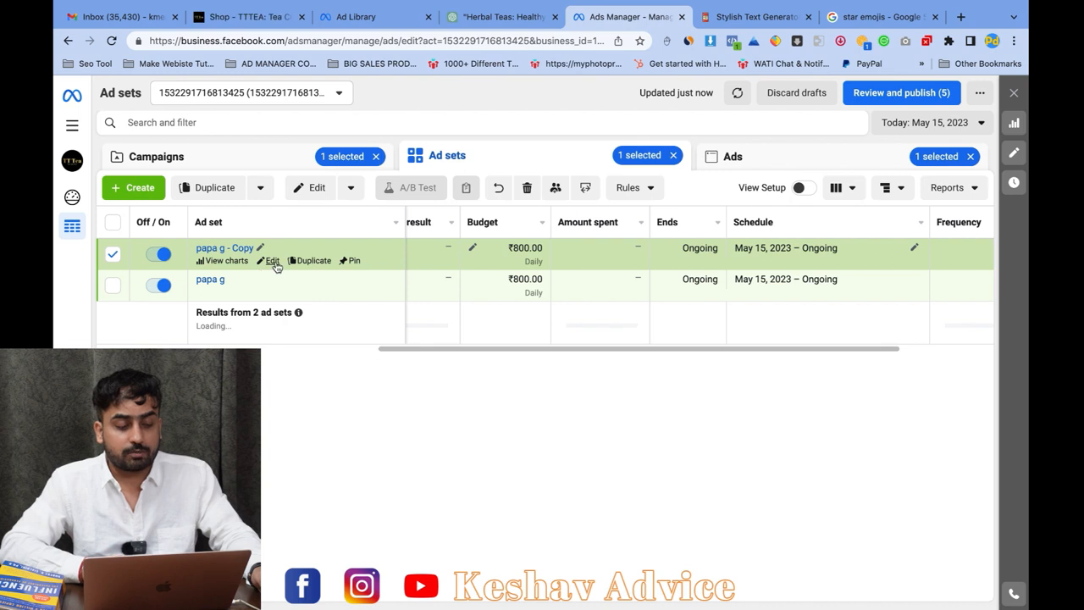
pyautogui.click(273, 261)
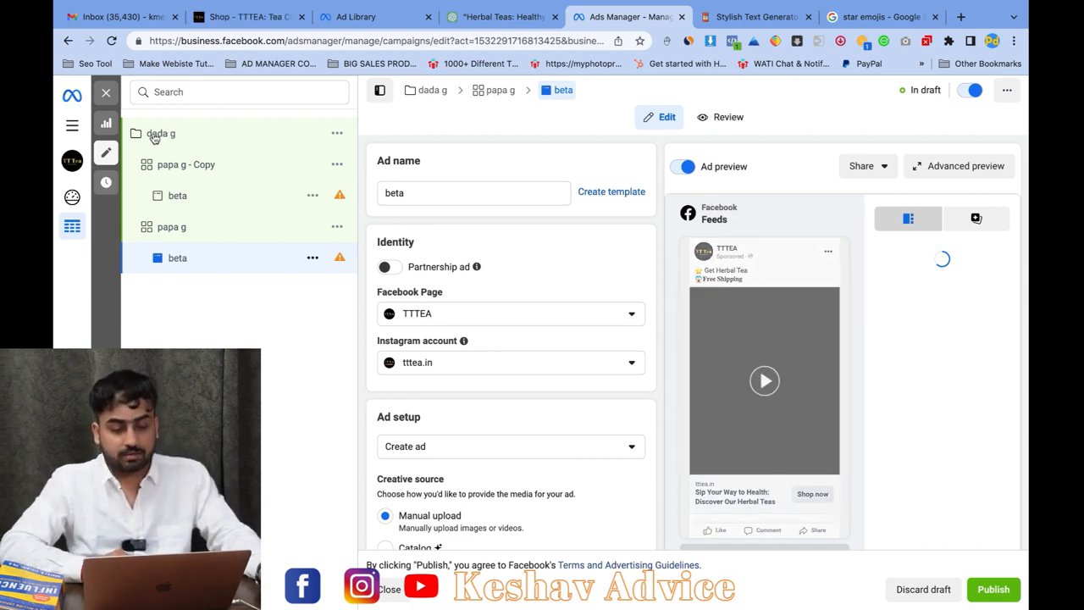
# Step: Try Advantage campaign budget on the dada g campaign and switch it off again
pyautogui.click(161, 134)
pyautogui.scroll(-2, 535, 458)
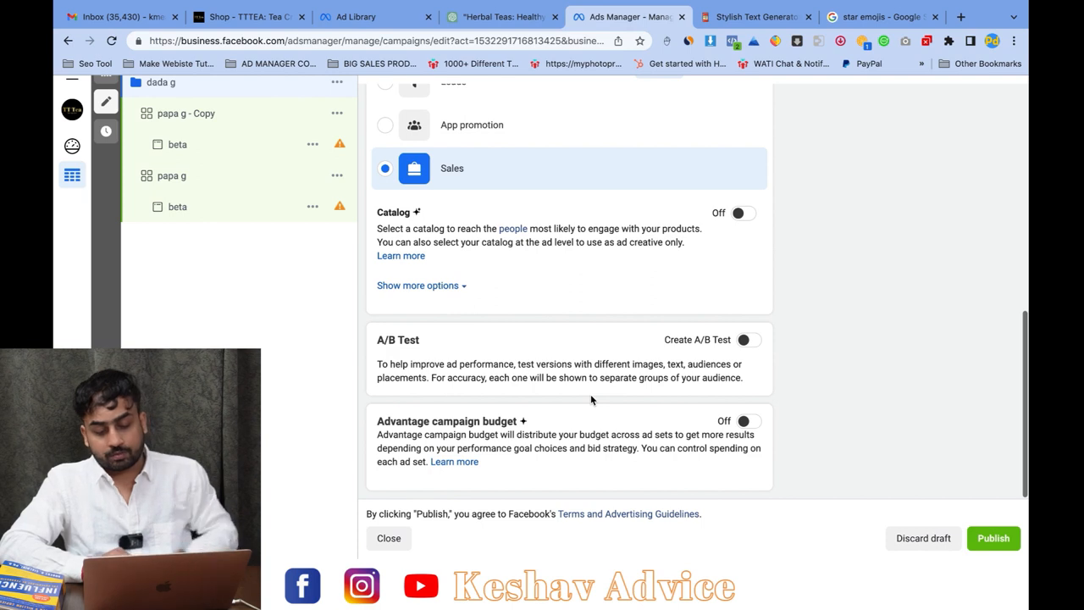
pyautogui.click(750, 475)
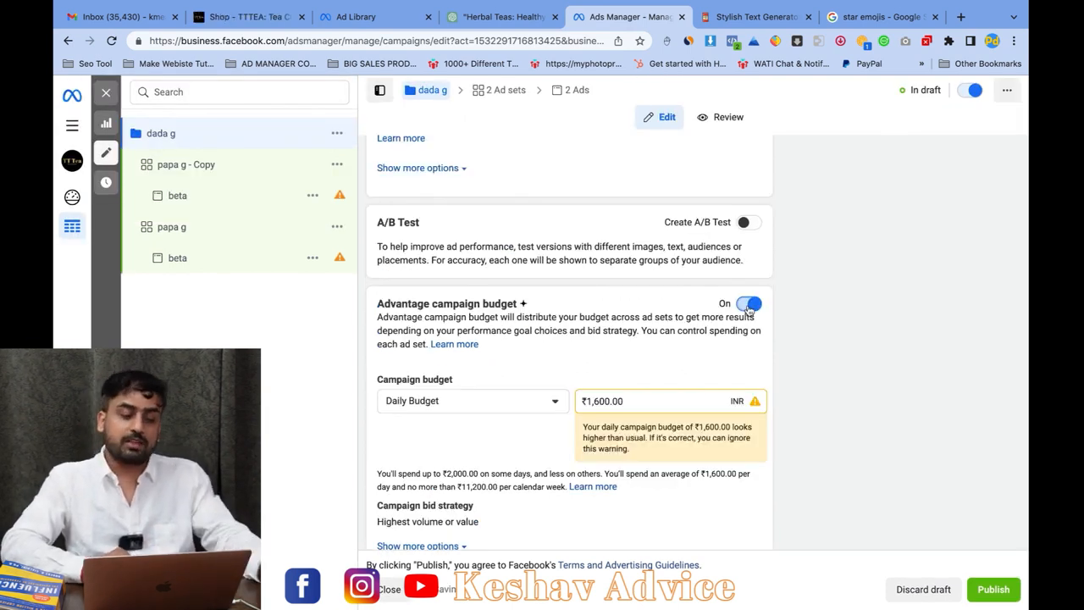
pyautogui.click(749, 309)
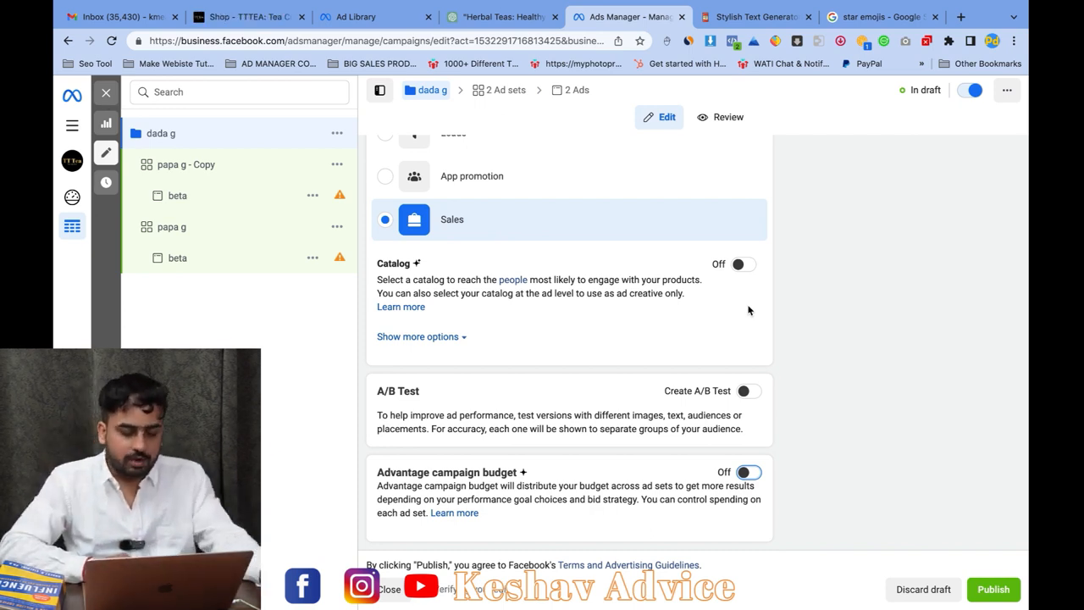
# Step: Check the targeting suggestions for the papa g - Copy ad set and turn that ad set off in the ad sets list
pyautogui.click(106, 96)
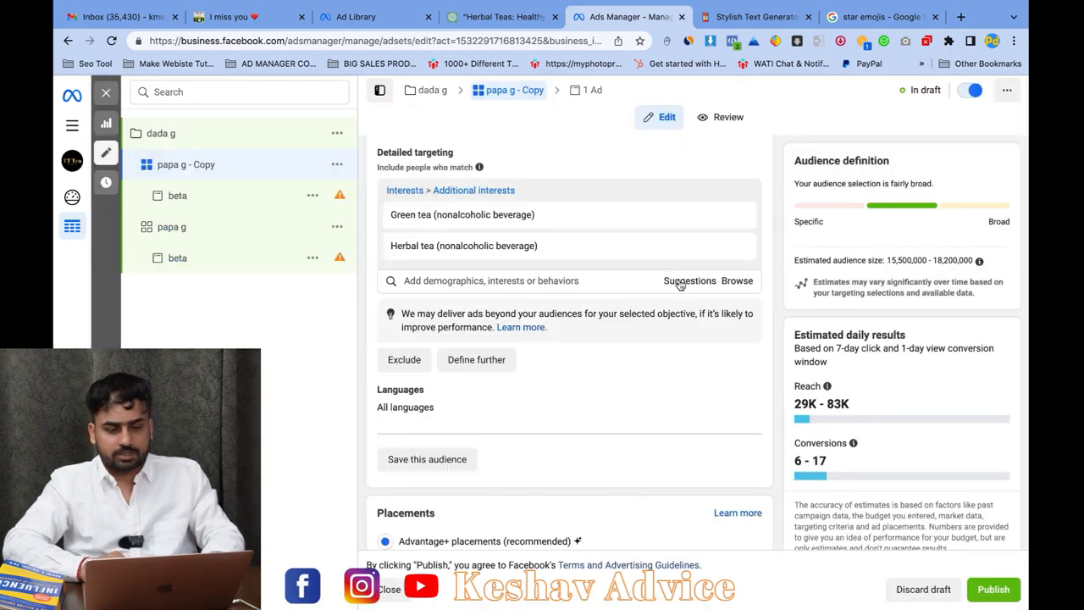
pyautogui.click(680, 285)
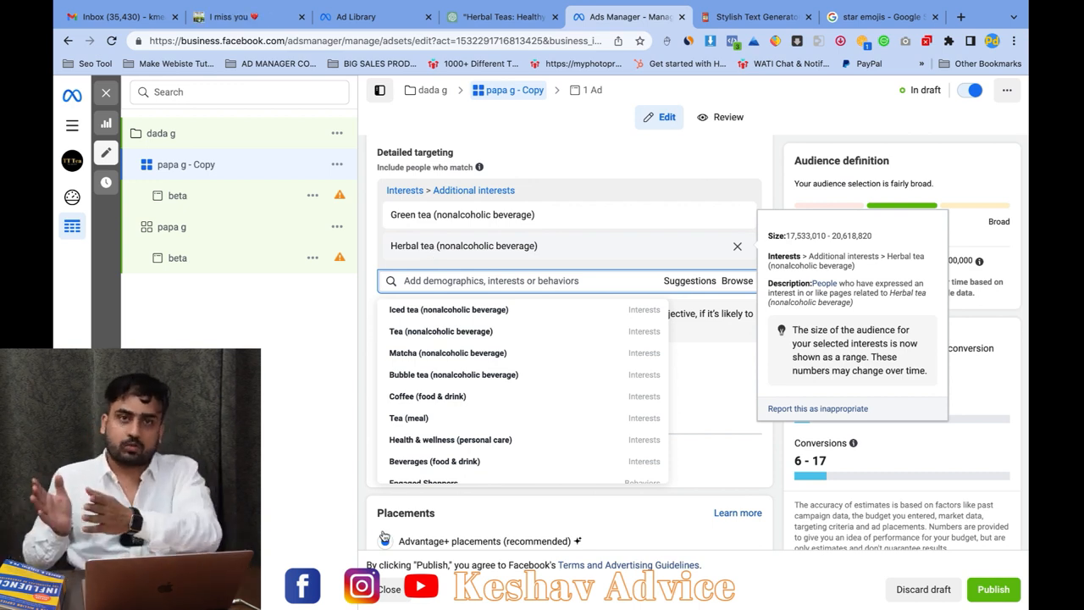
pyautogui.click(245, 227)
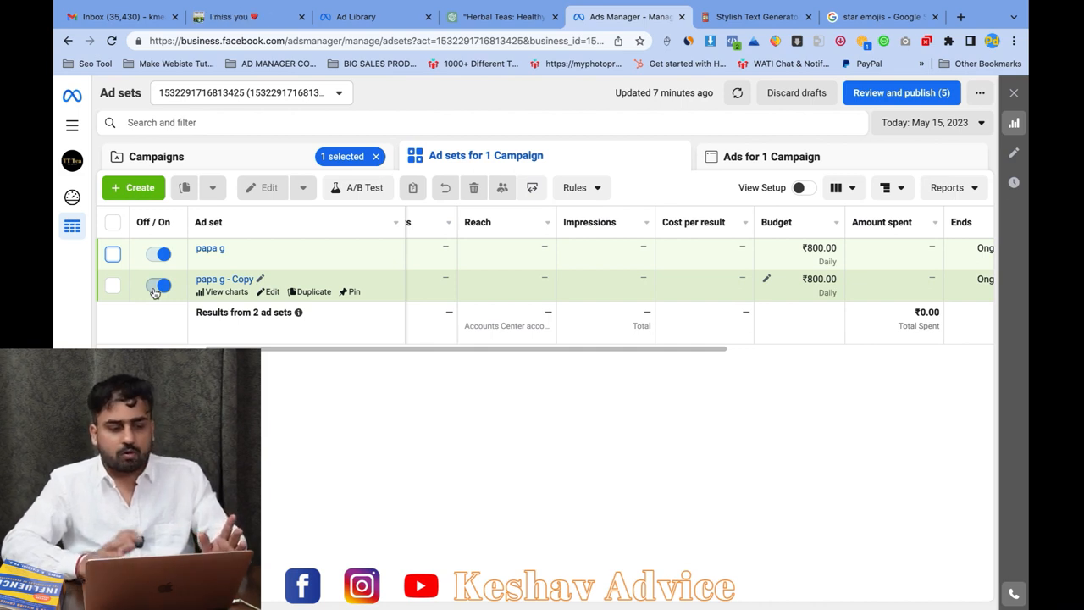
pyautogui.click(154, 288)
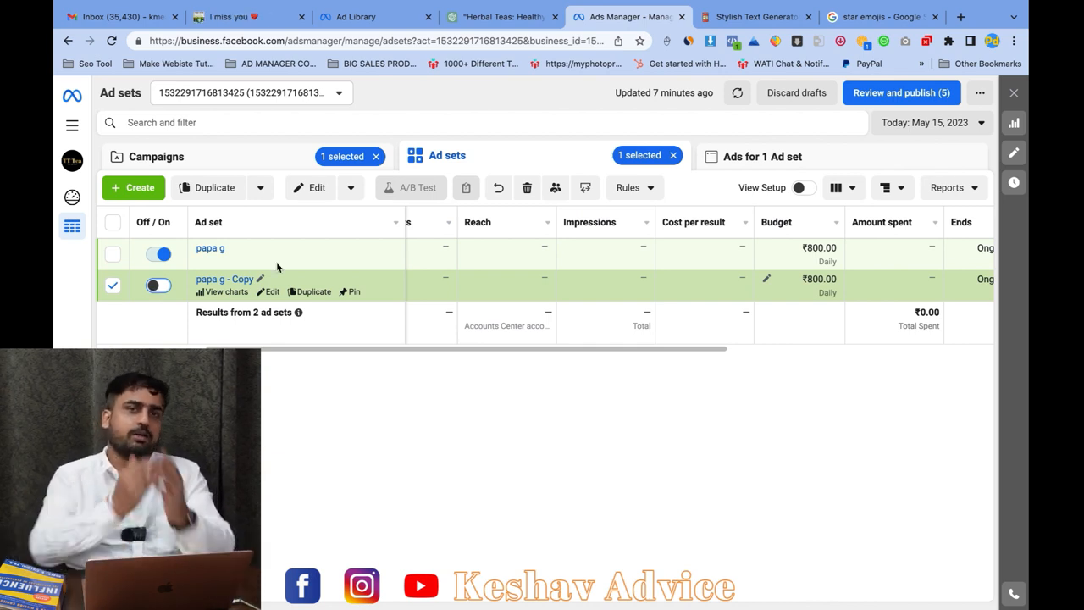
# Step: Set the papa g ad set's daily budget to ₹200 and save it to draft
pyautogui.moveTo(775, 252)
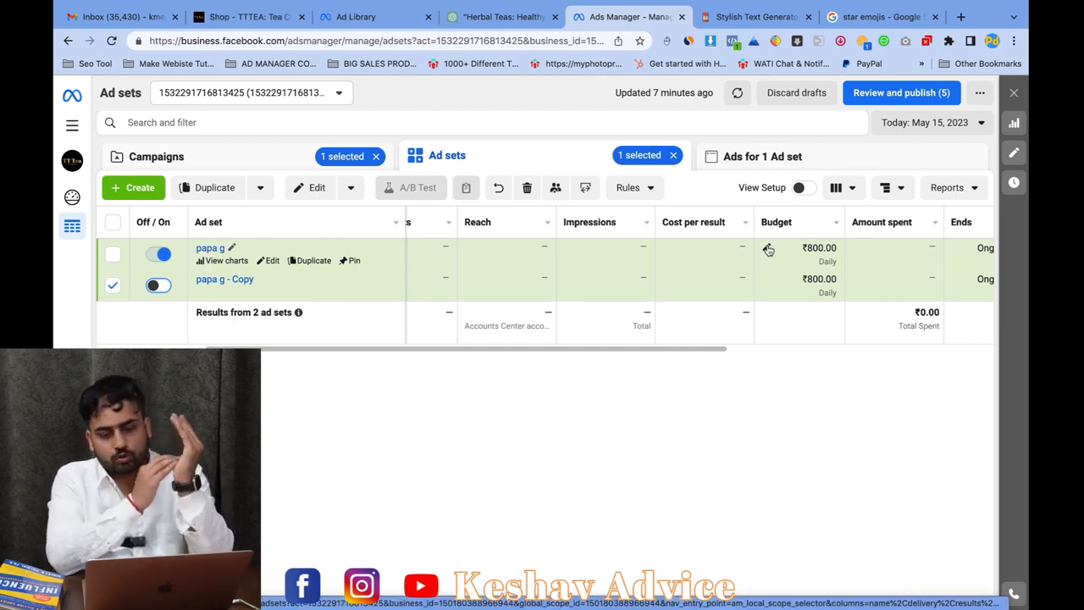
pyautogui.click(766, 249)
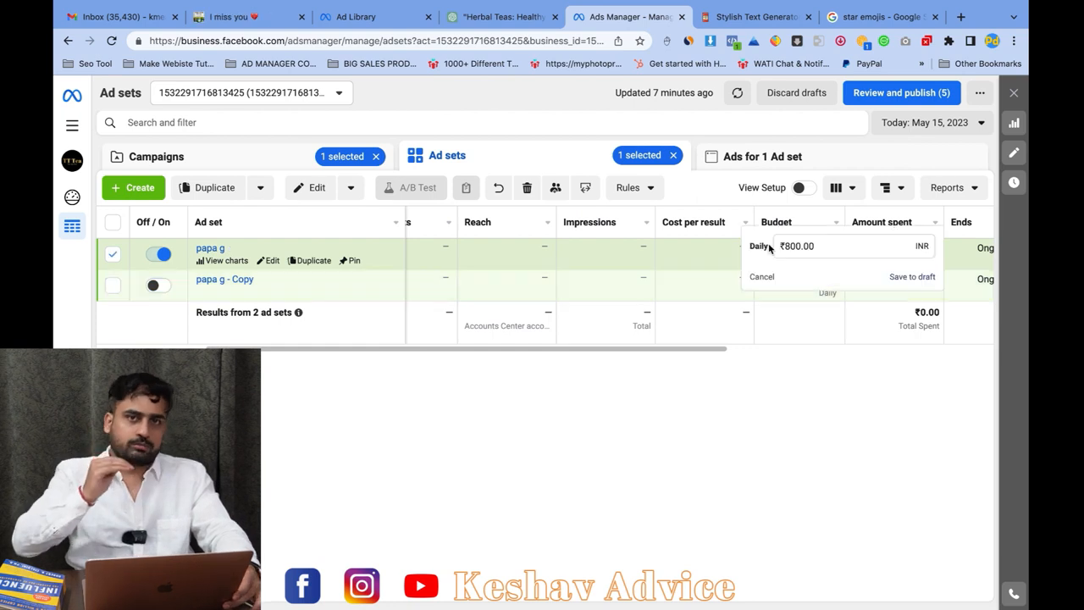
pyautogui.write('200')
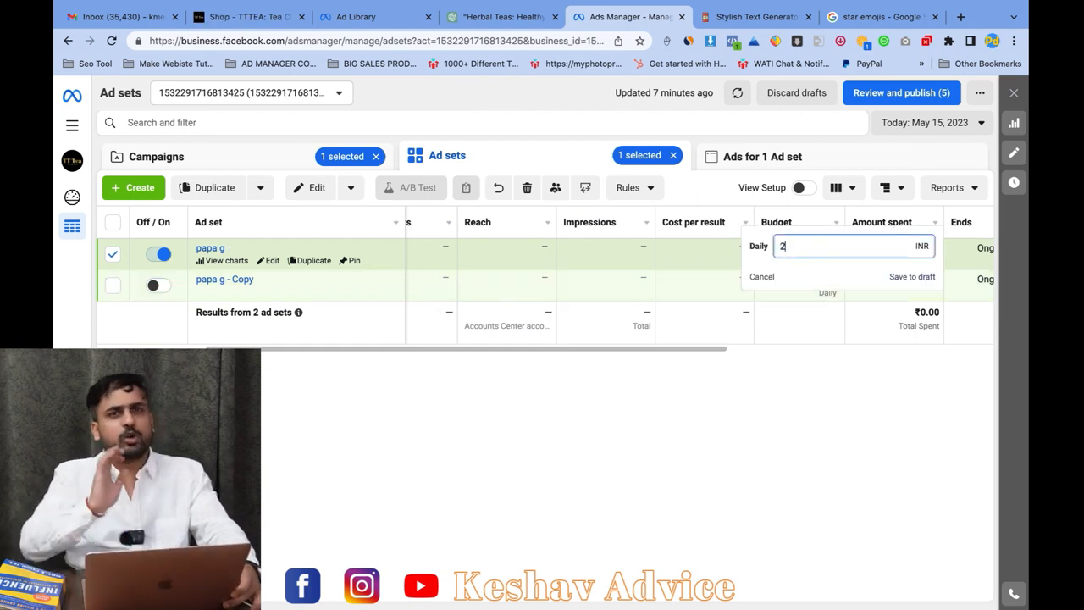
pyautogui.click(913, 278)
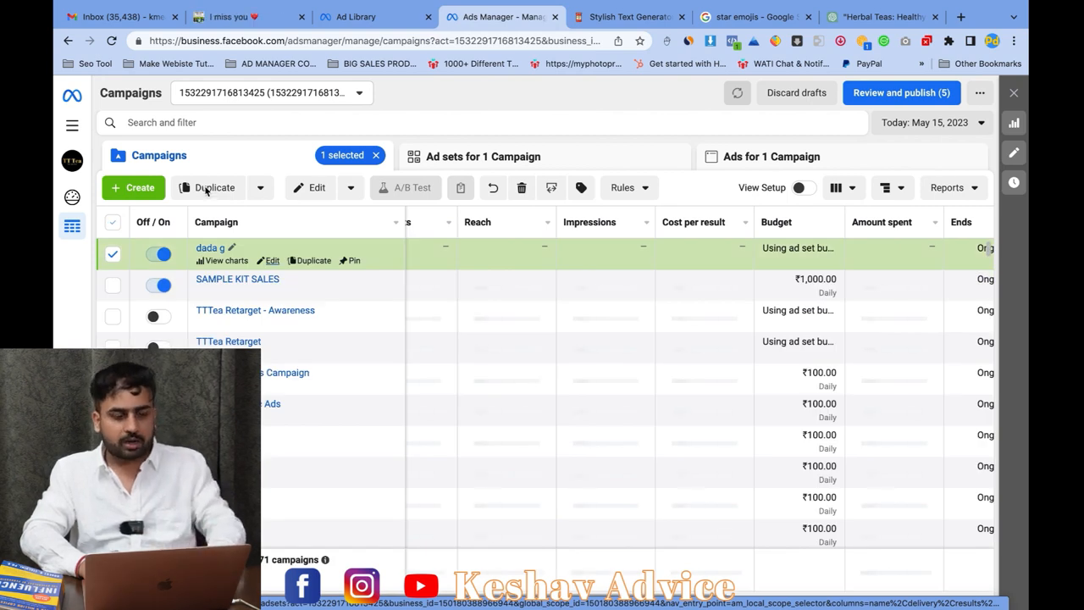
# Step: Duplicate the dada g campaign once as a new campaign, keeping existing reactions, comments and shares on the new ads
pyautogui.click(208, 187)
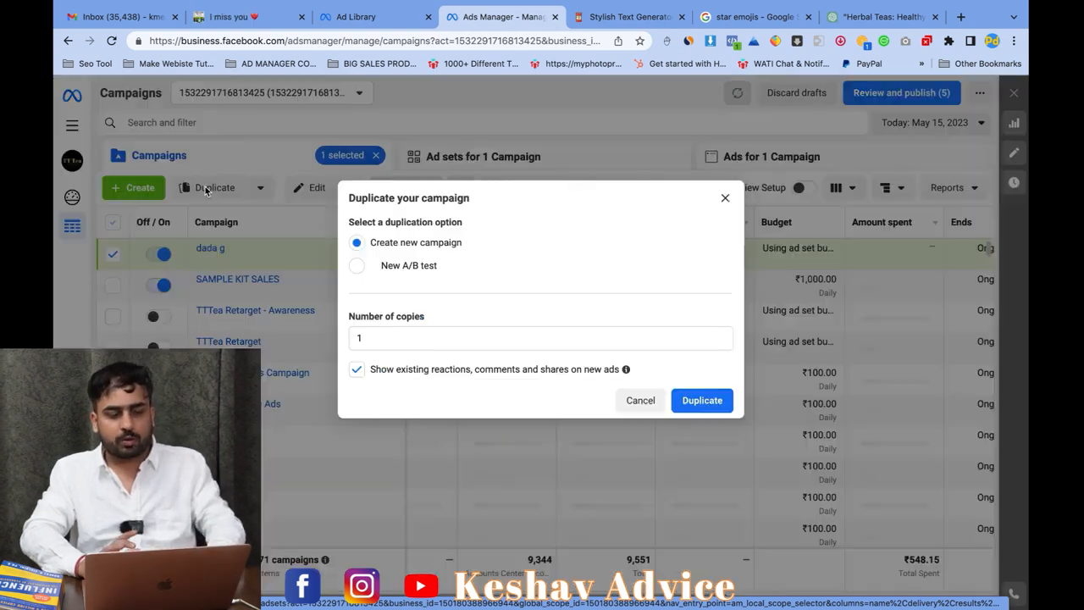
pyautogui.click(695, 407)
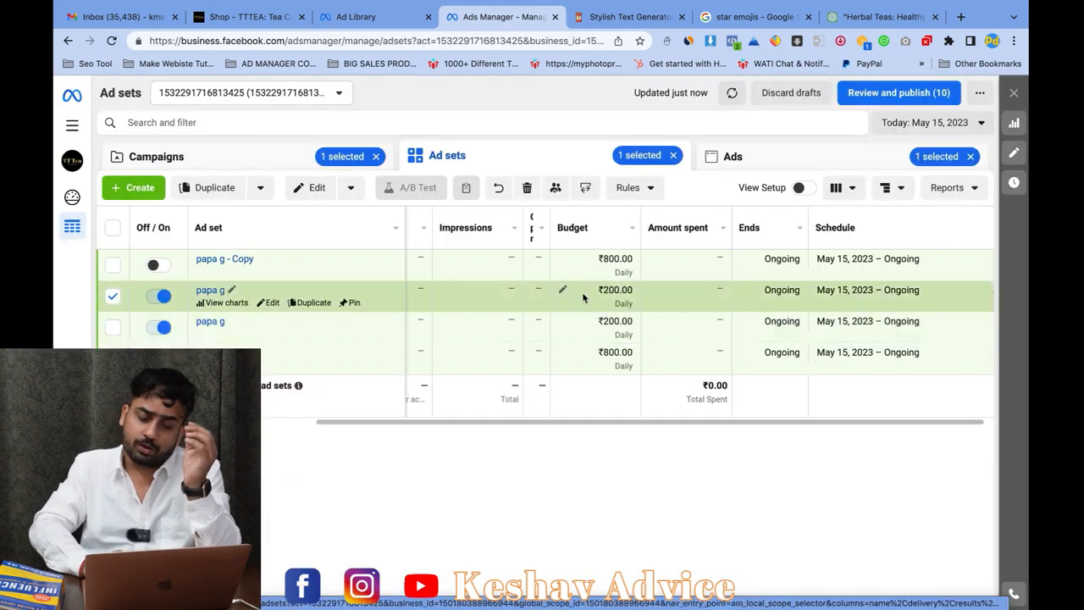
# Step: Try daily budgets of ₹400, ₹500 and ₹1000 on the selected papa g ad set and cancel the edit
pyautogui.click(564, 290)
pyautogui.tripleClick(587, 288)
pyautogui.press('BackSpace')
pyautogui.write('30')
pyautogui.press('BackSpace')
pyautogui.press('BackSpace')
pyautogui.write('400')
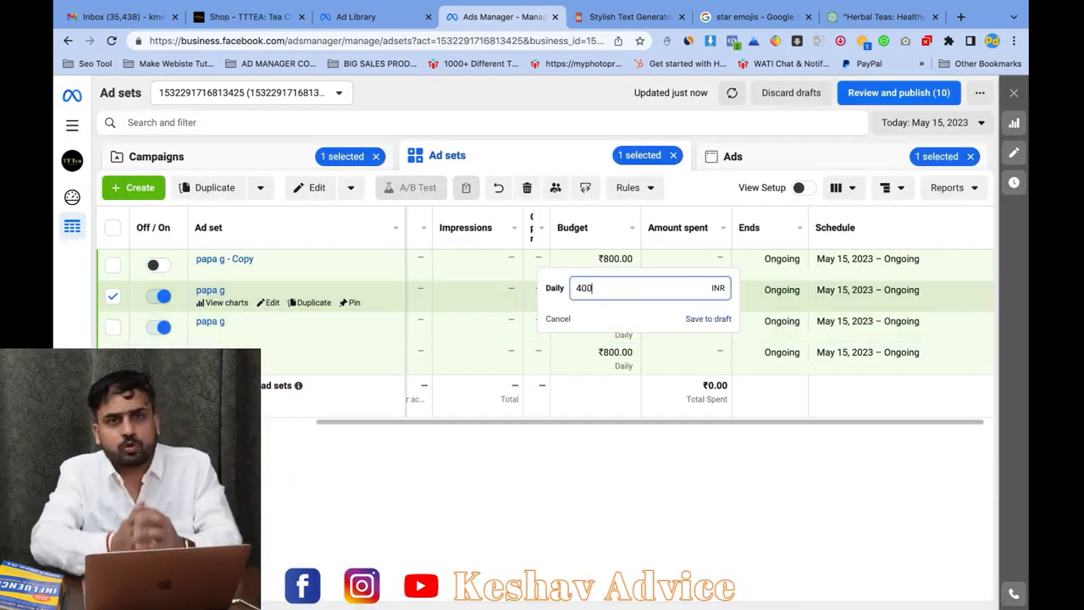
pyautogui.press('BackSpace')
pyautogui.press('BackSpace')
pyautogui.press('BackSpace')
pyautogui.write('500')
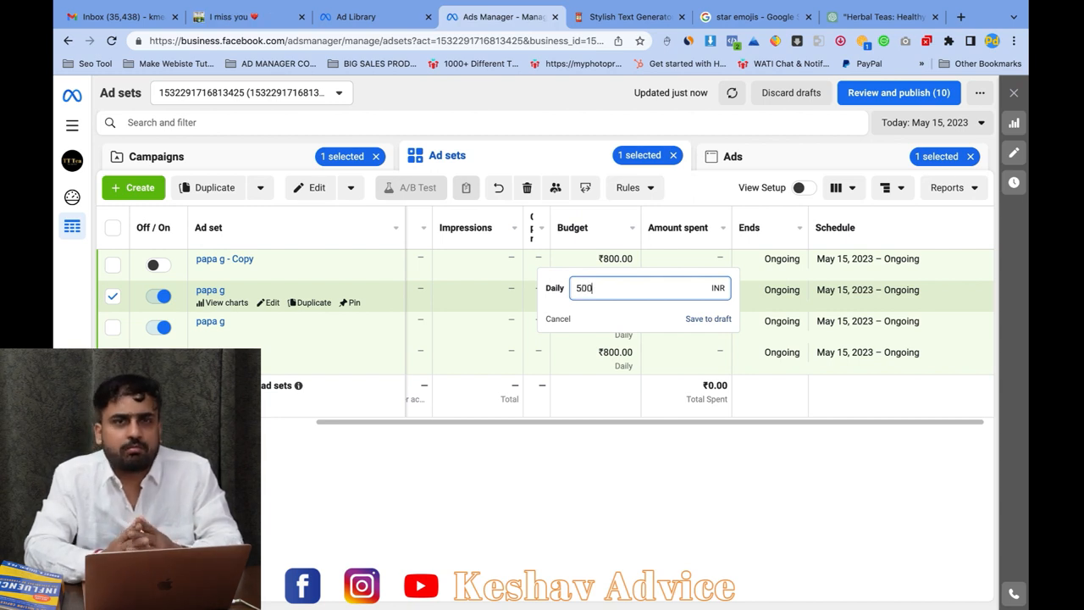
pyautogui.press('BackSpace')
pyautogui.press('BackSpace')
pyautogui.press('BackSpace')
pyautogui.write('1000')
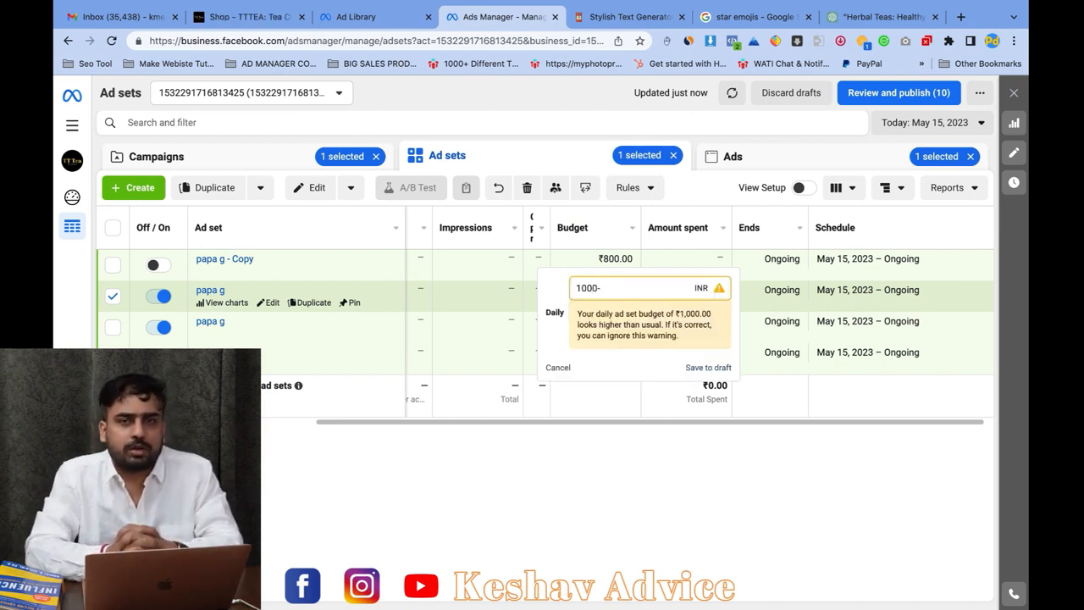
pyautogui.click(557, 367)
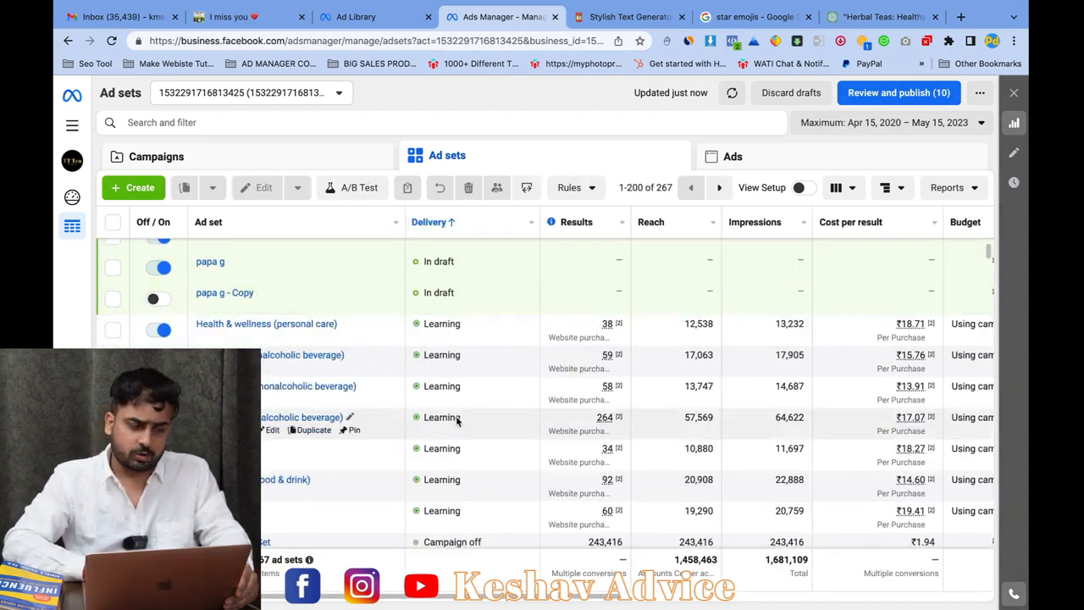
# Step: Examine the results, conversion breakdown and cost per purchase of the ad sets in the learning phase
pyautogui.scroll(-1, 457, 419)
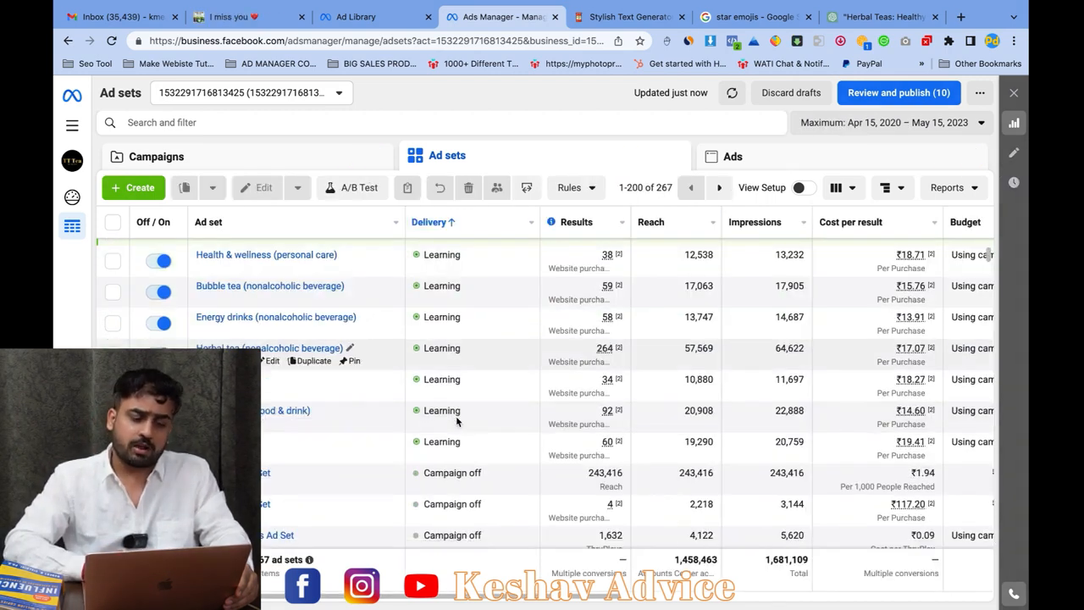
pyautogui.scroll(-2, 457, 419)
pyautogui.hscroll(1, 458, 420)
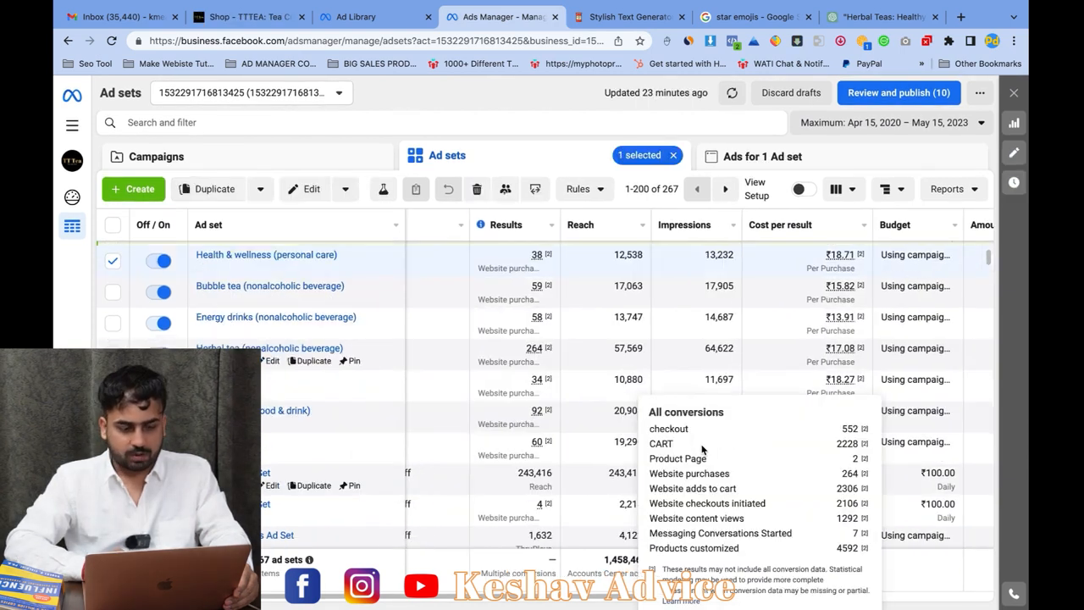
pyautogui.scroll(-2, 461, 447)
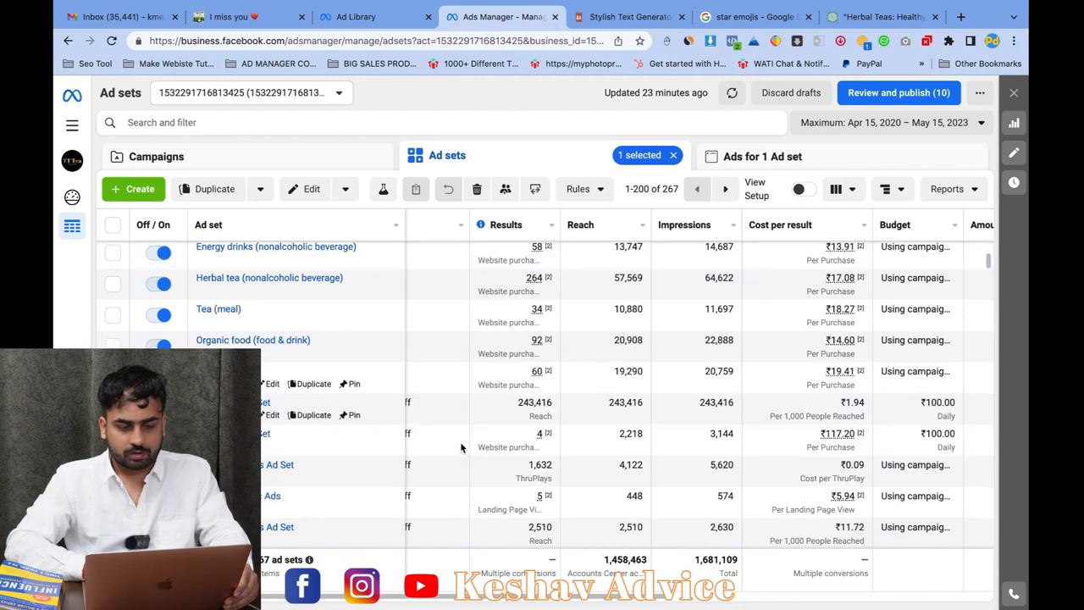
pyautogui.scroll(-4, 461, 447)
pyautogui.scroll(6, 460, 447)
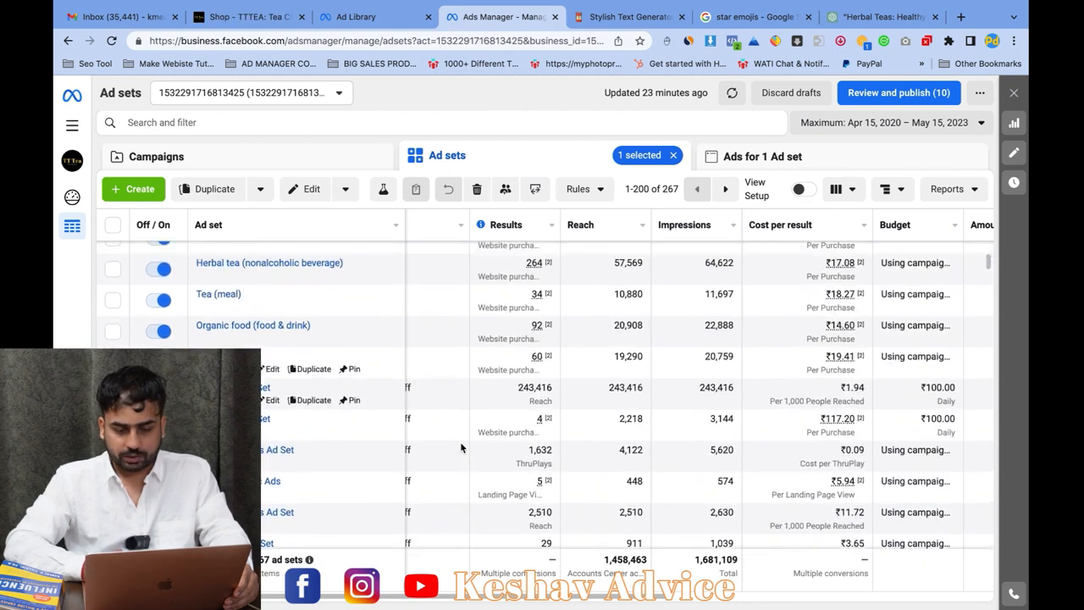
pyautogui.scroll(2, 461, 447)
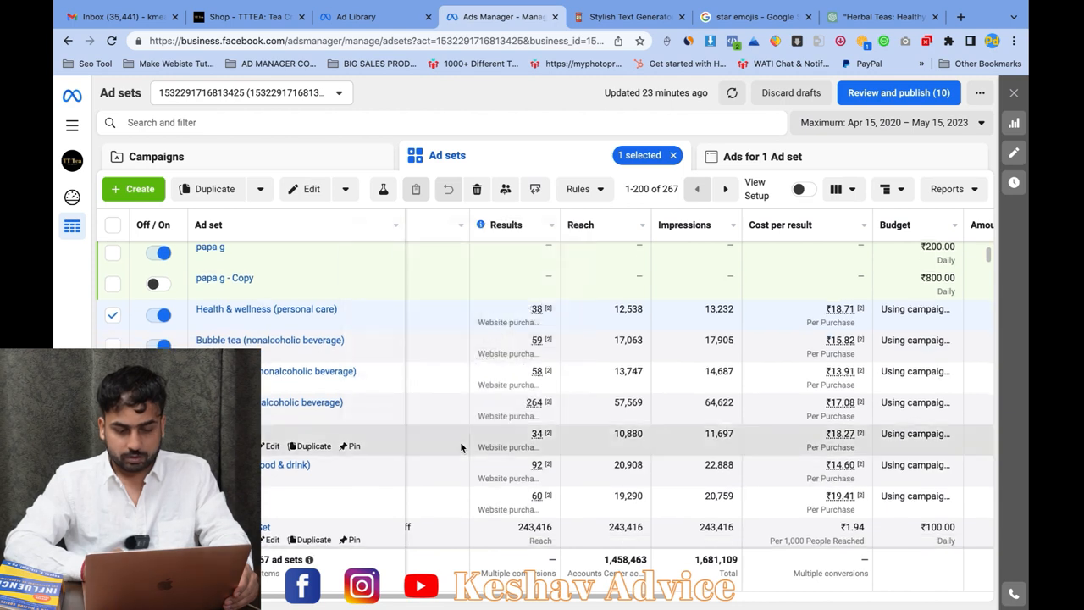
pyautogui.scroll(-1, 460, 441)
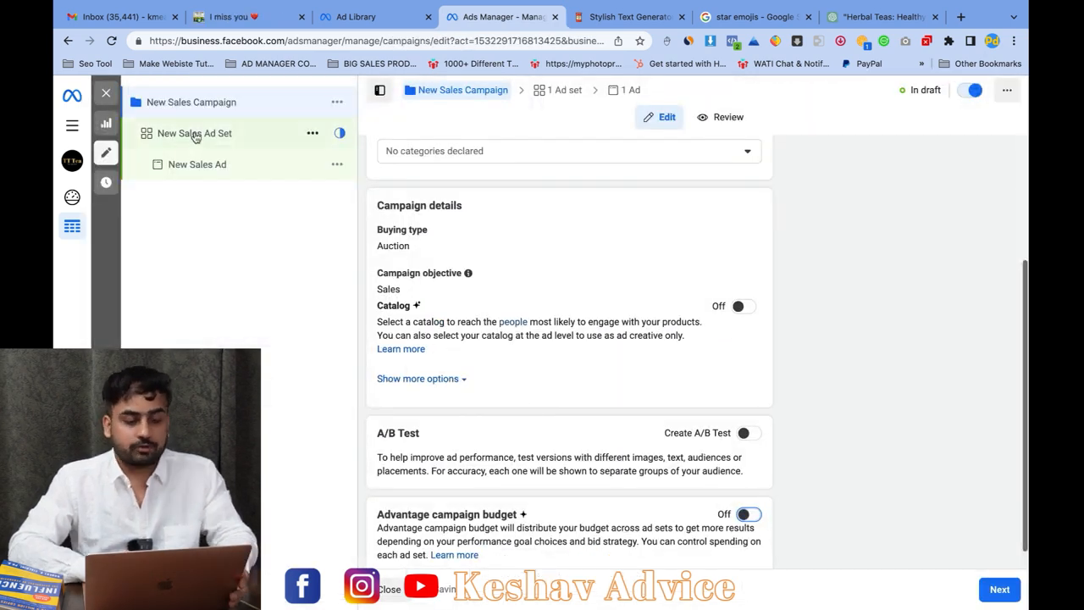
# Step: Choose Purchase as the conversion event for the New Sales Ad Set
pyautogui.click(194, 135)
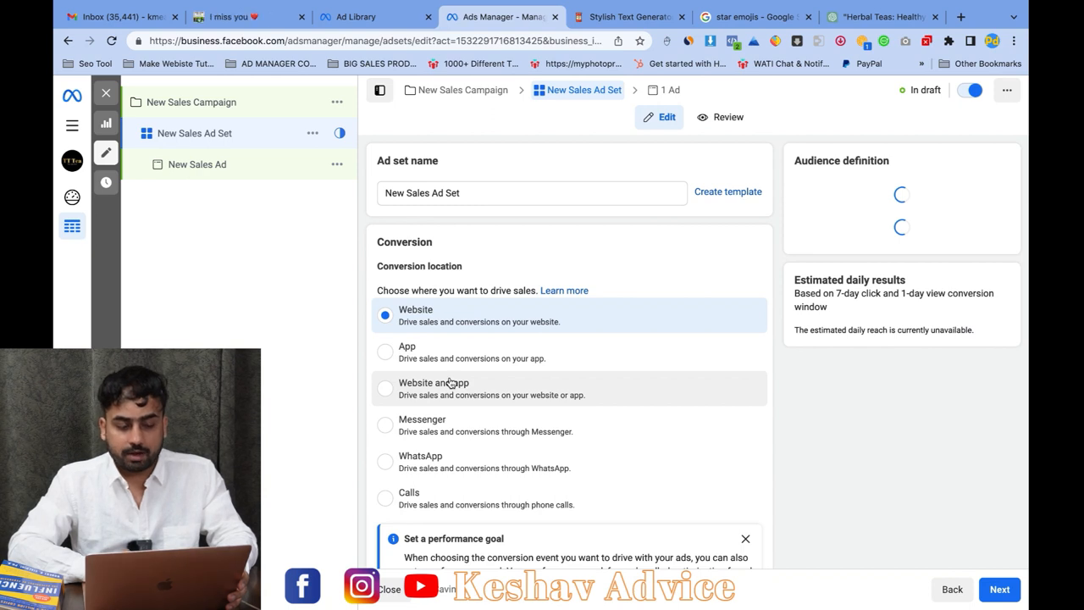
pyautogui.scroll(-5, 451, 382)
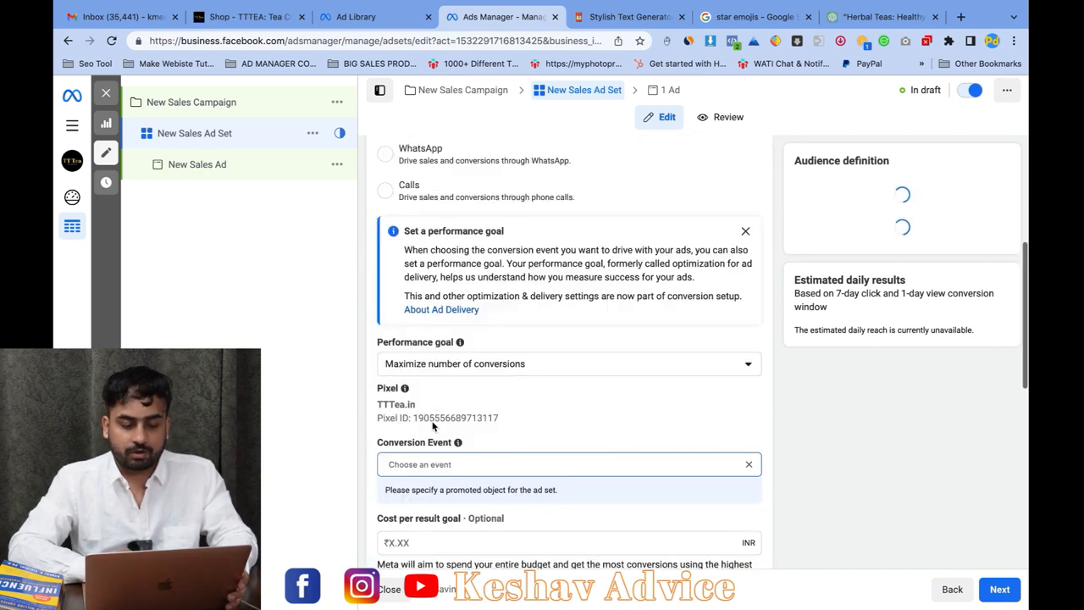
pyautogui.click(418, 367)
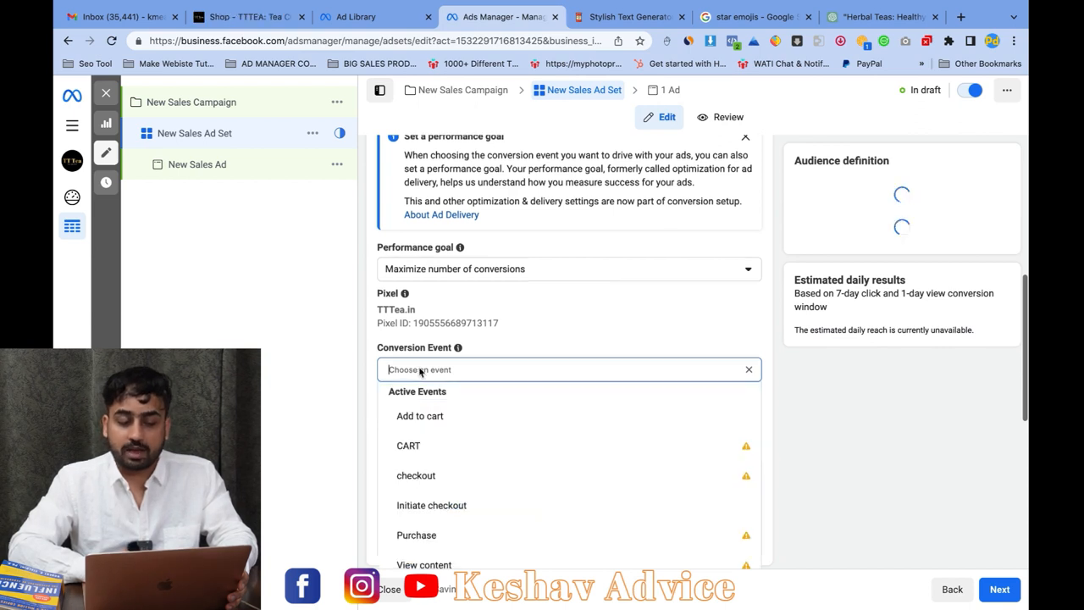
pyautogui.scroll(-2, 423, 369)
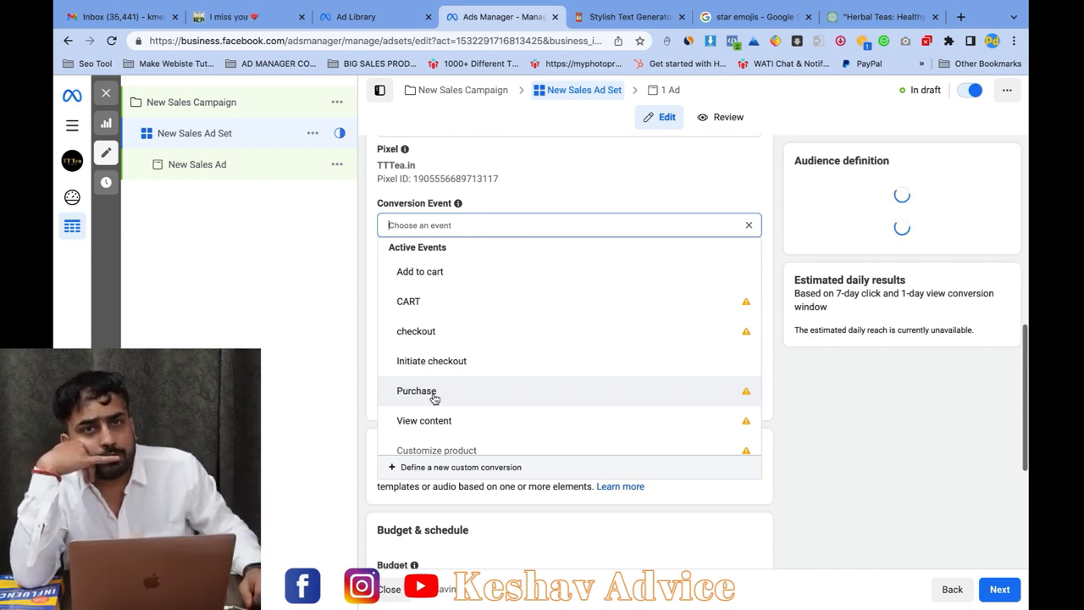
pyautogui.click(433, 393)
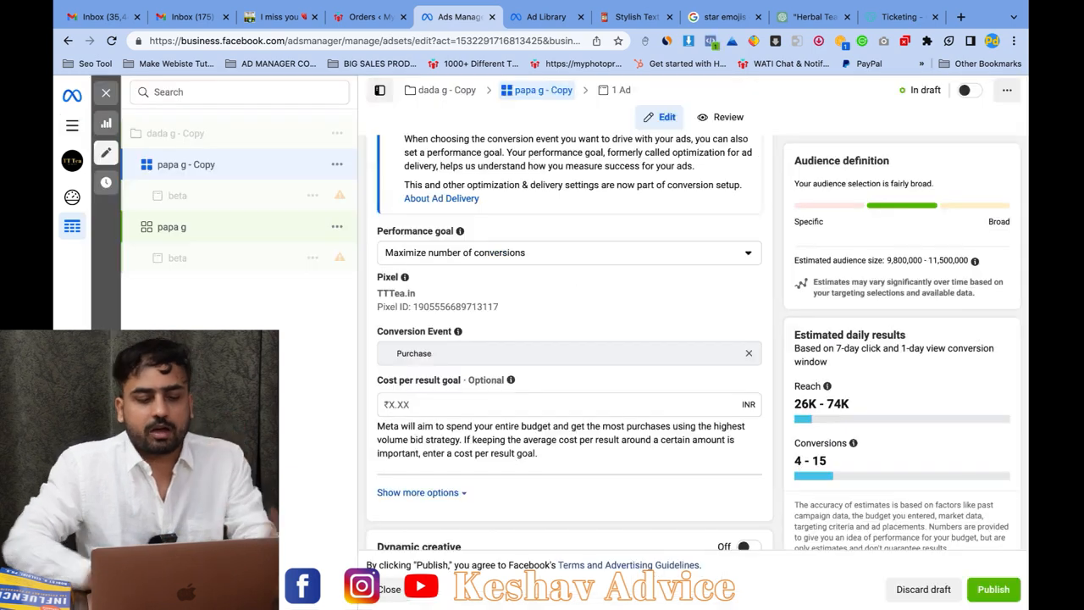
# Step: Review the beta ad's creative setup, event tracking and URL parameters
pyautogui.moveTo(523, 310); pyautogui.dragTo(415, 393)
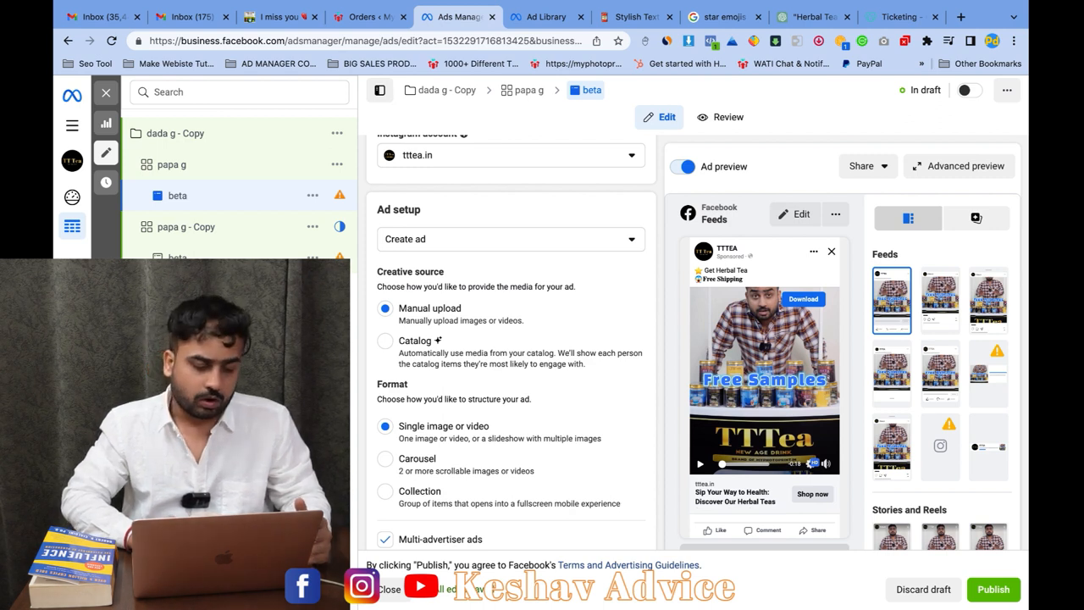
pyautogui.scroll(-10, 511, 338)
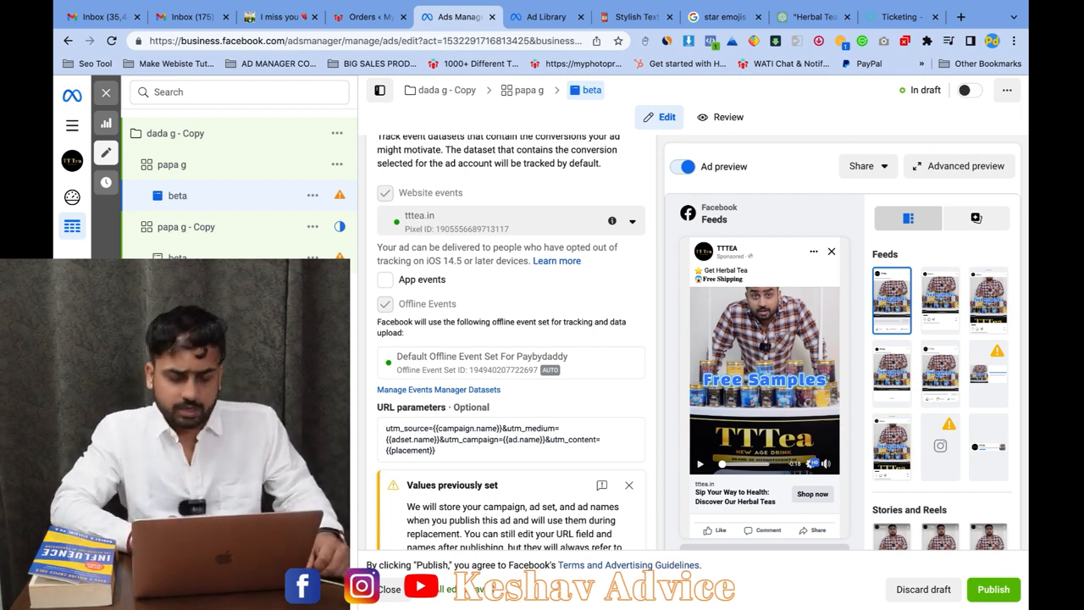
pyautogui.scroll(-2, 508, 339)
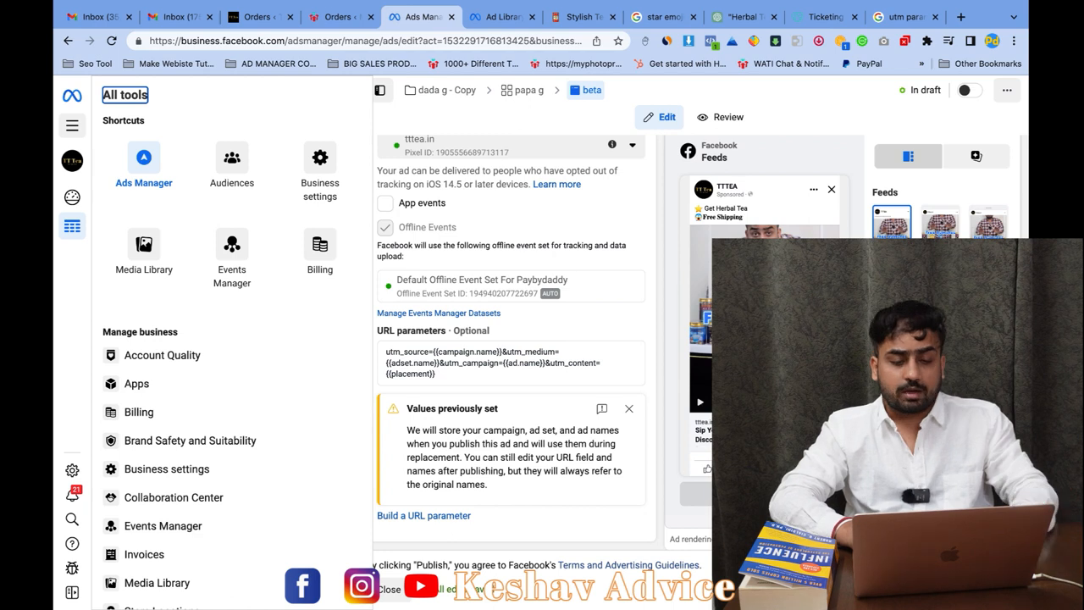
# Step: Look through the list of all business tools and open Events Manager
pyautogui.scroll(-5, 198, 413)
pyautogui.scroll(5, 198, 412)
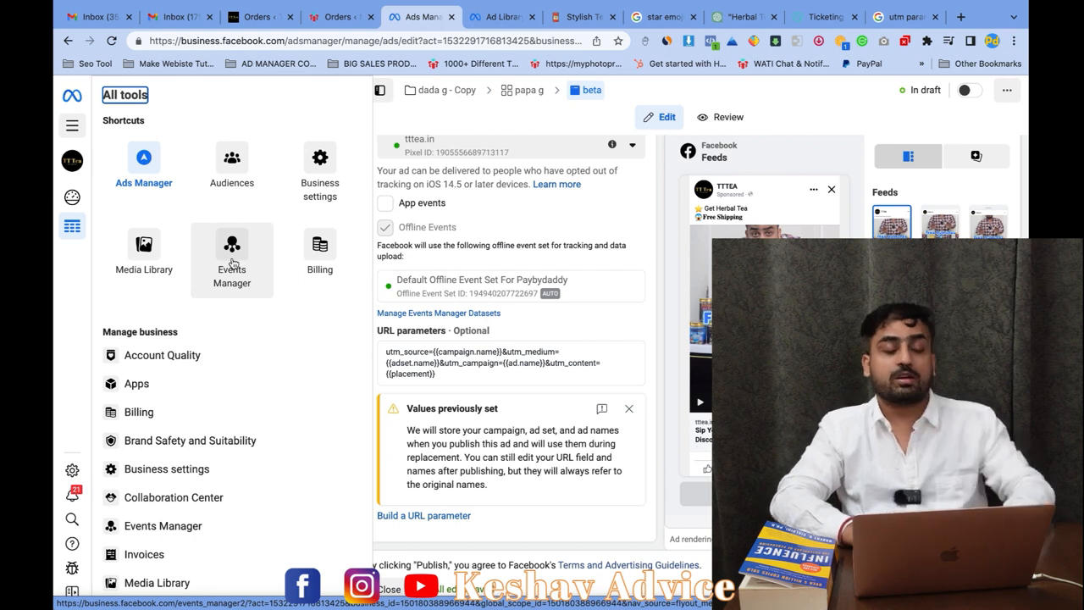
pyautogui.click(233, 256)
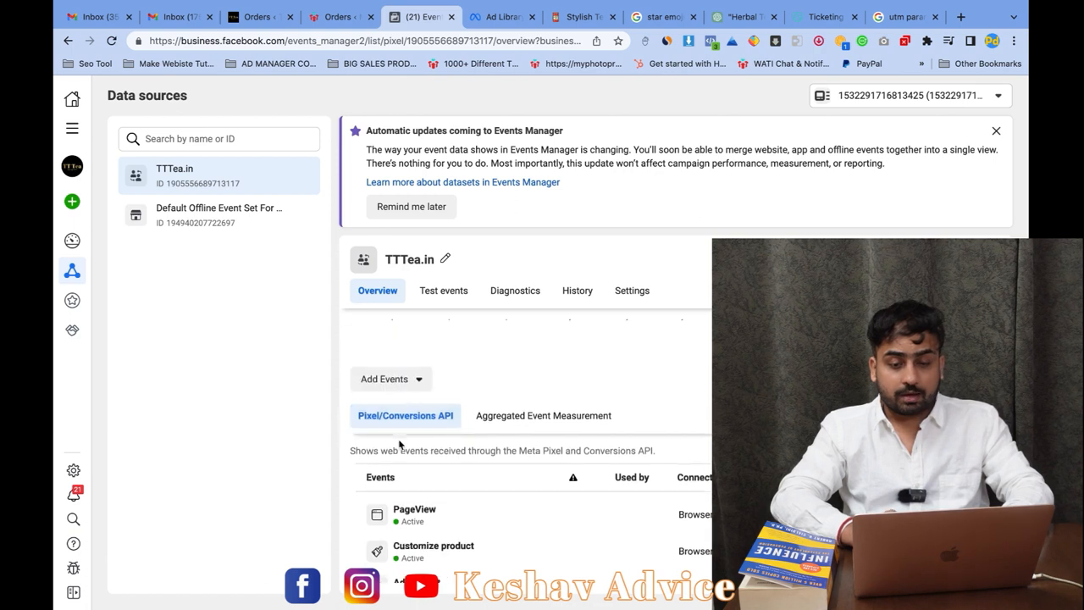
# Step: Start adding Conversions API events to the TTTea.in pixel using the partner integration setup
pyautogui.click(409, 386)
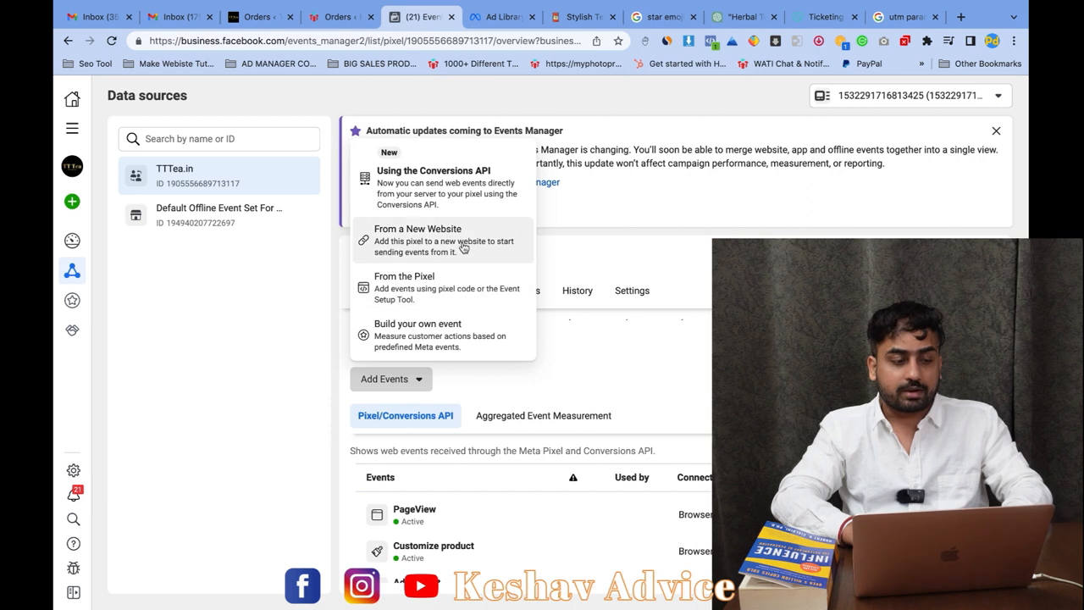
pyautogui.click(459, 199)
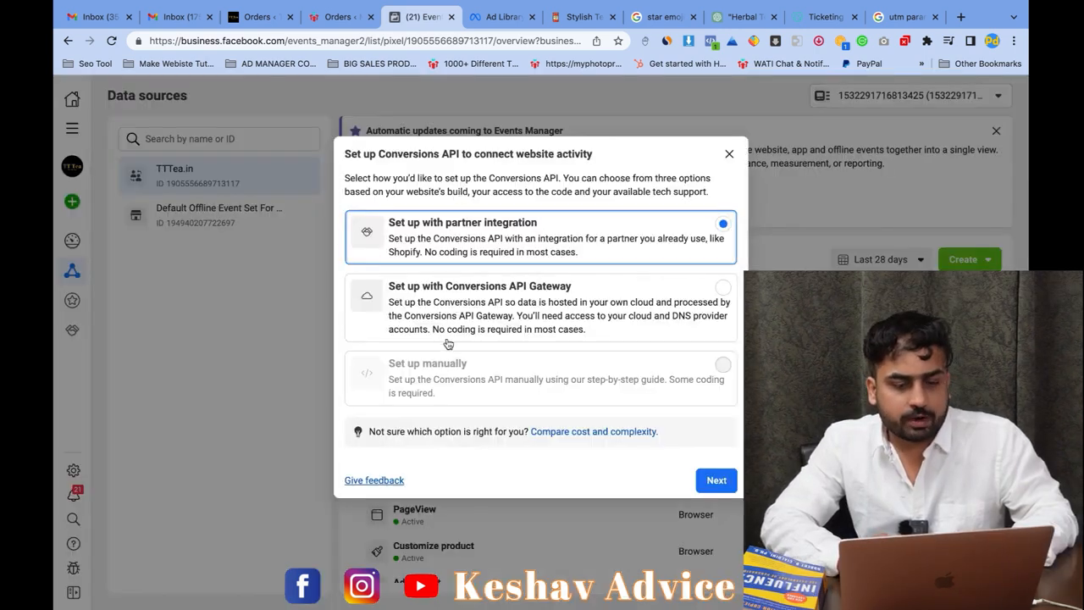
pyautogui.click(717, 481)
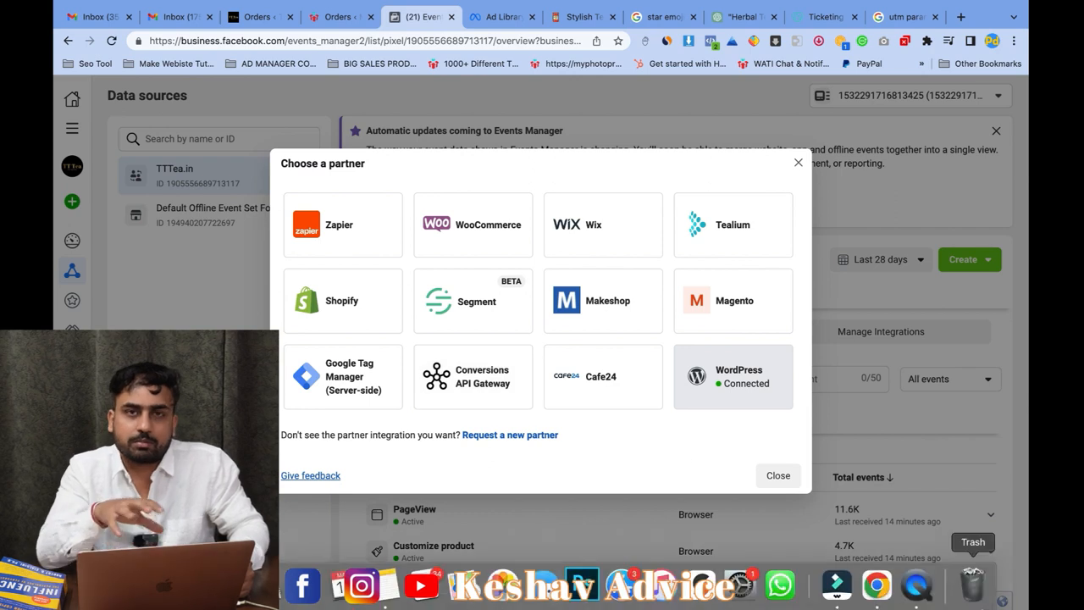
pyautogui.click(466, 407)
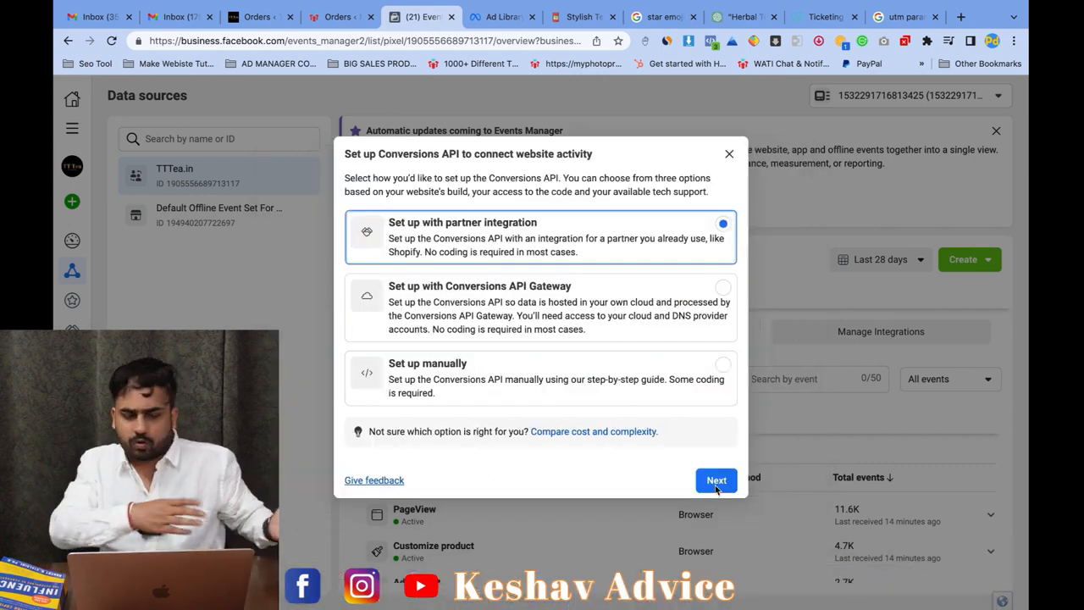
pyautogui.click(715, 482)
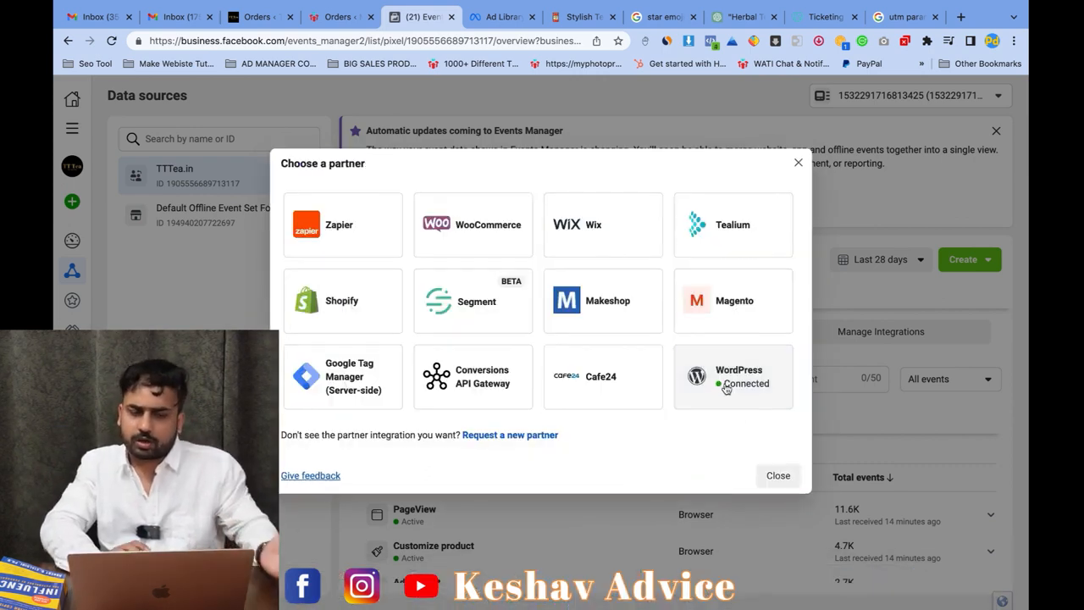
# Step: Choose WordPress as the partner and go through its plugin and Facebook connection instructions up to the event setup stage
pyautogui.click(760, 468)
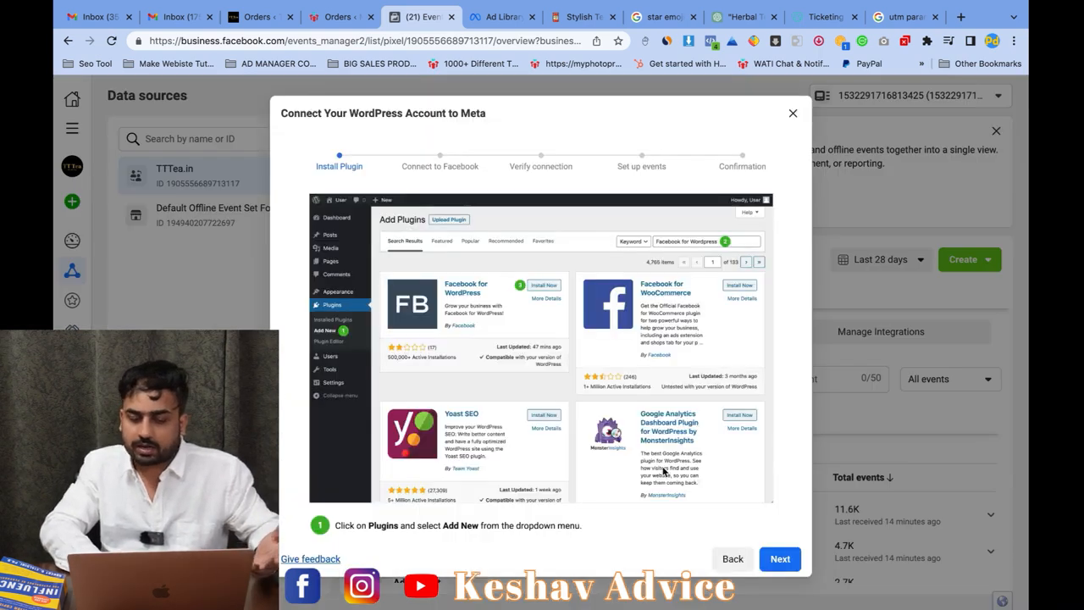
pyautogui.scroll(-1, 663, 470)
pyautogui.click(784, 560)
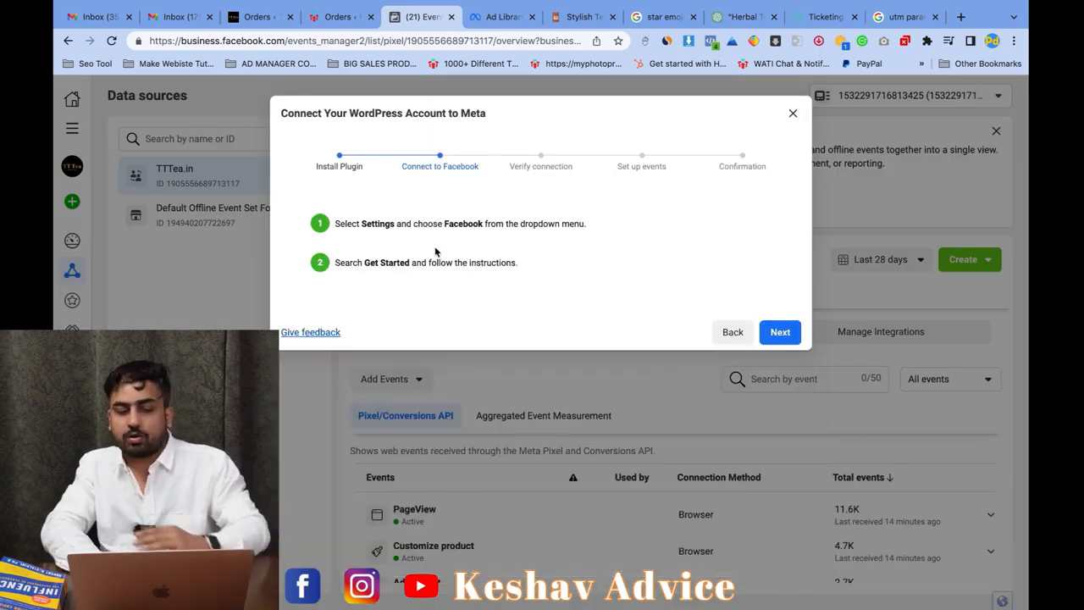
pyautogui.scroll(-2, 728, 506)
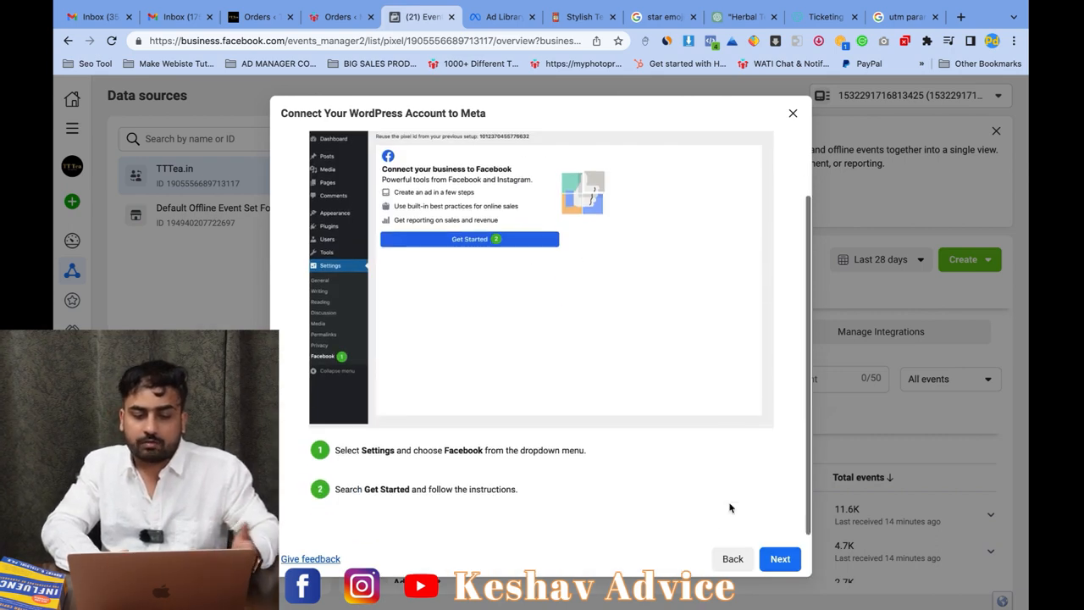
pyautogui.click(780, 559)
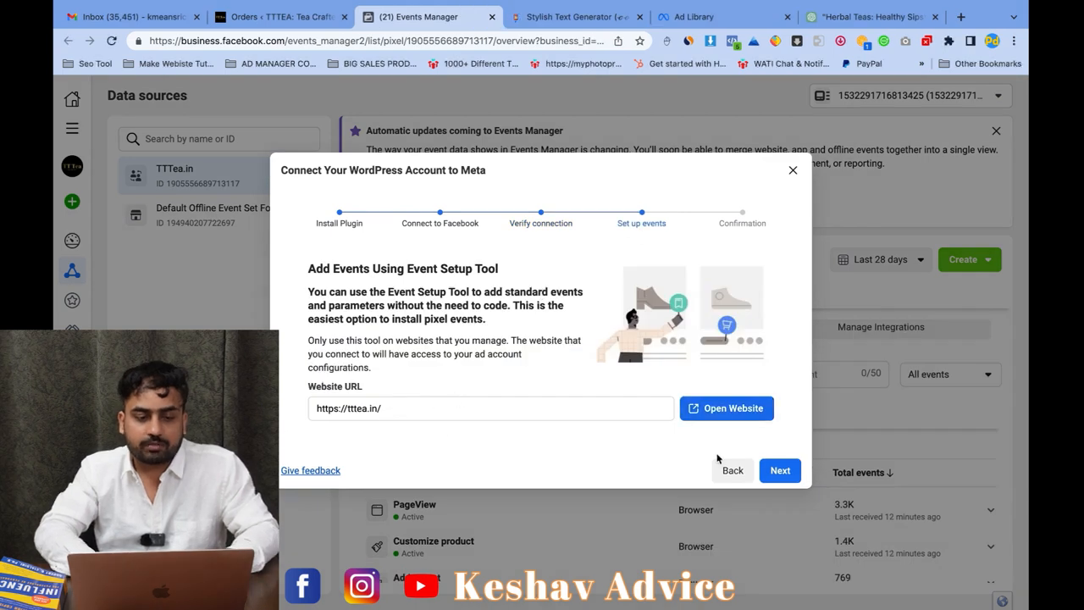
pyautogui.click(730, 420)
pyautogui.click(232, 151)
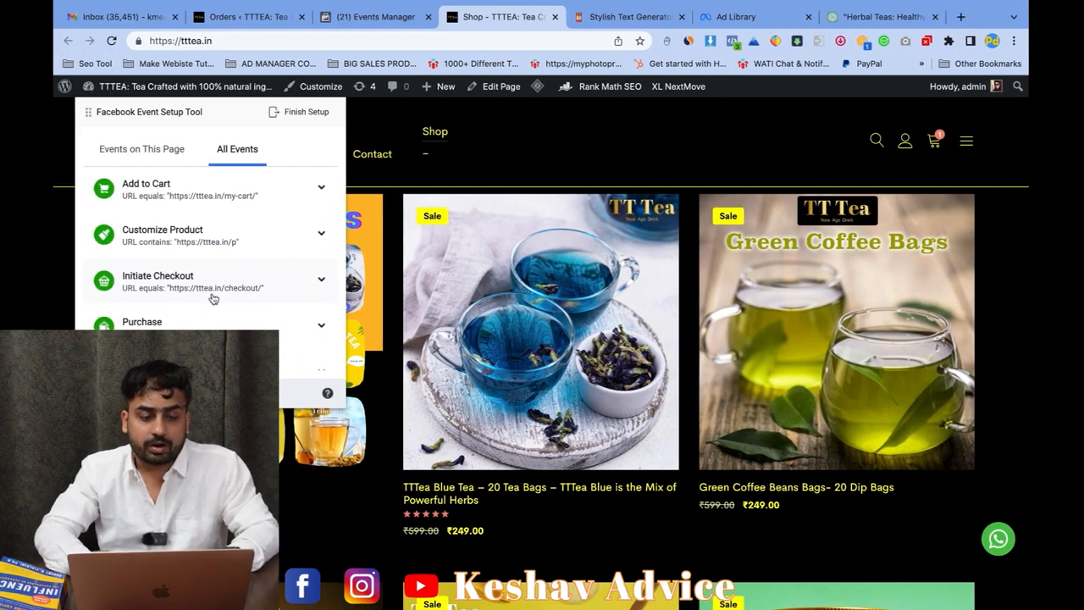
pyautogui.scroll(-1, 201, 317)
pyautogui.scroll(1, 202, 317)
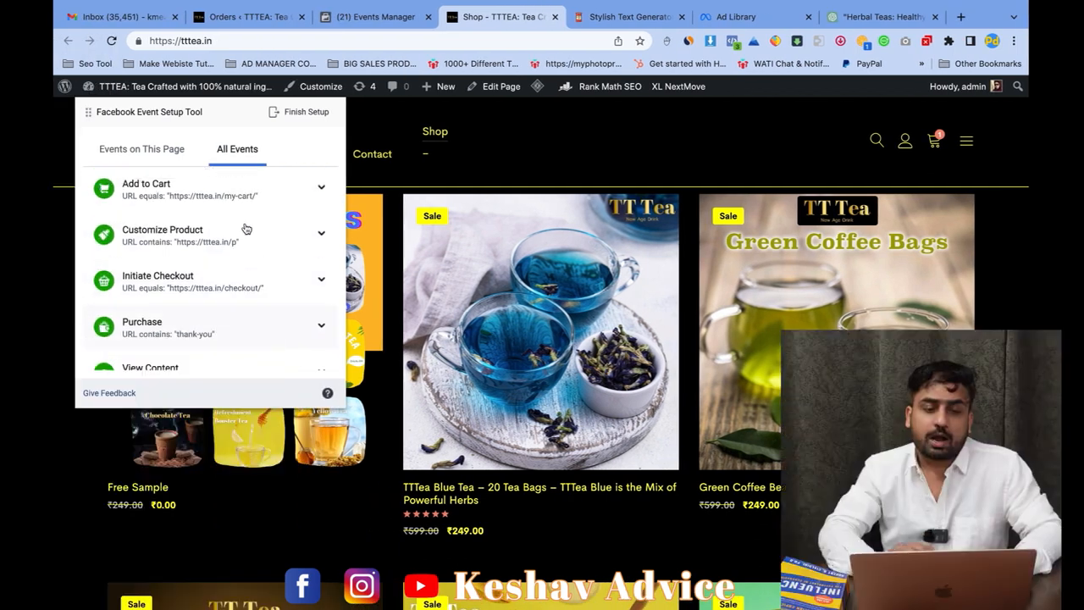
pyautogui.scroll(-1, 252, 272)
pyautogui.scroll(1, 253, 272)
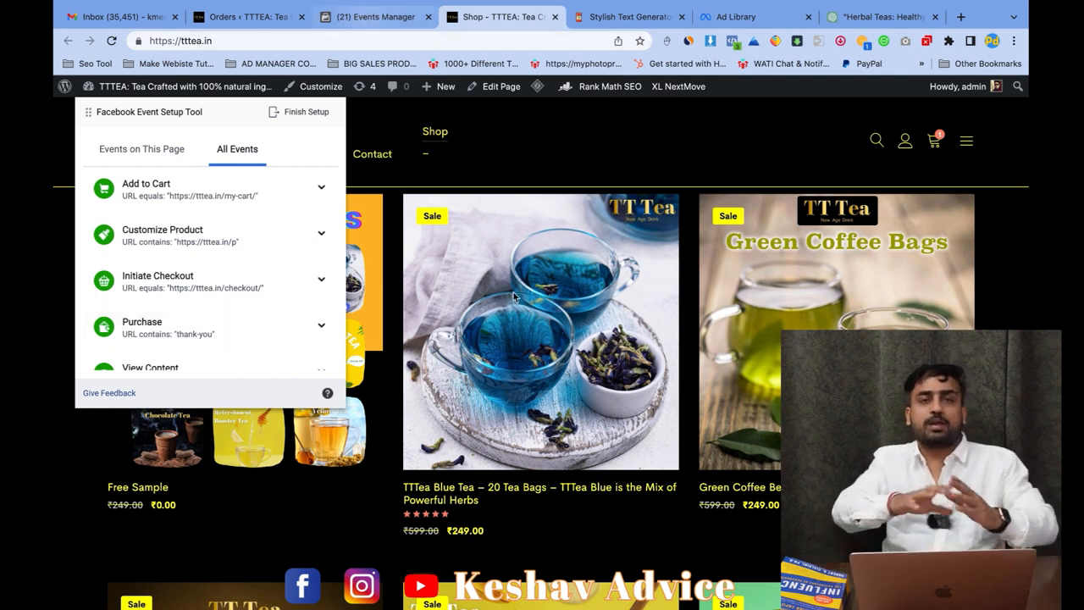
# Step: Review the edit settings of the View Content event on the home page, closing them without changes
pyautogui.click(142, 149)
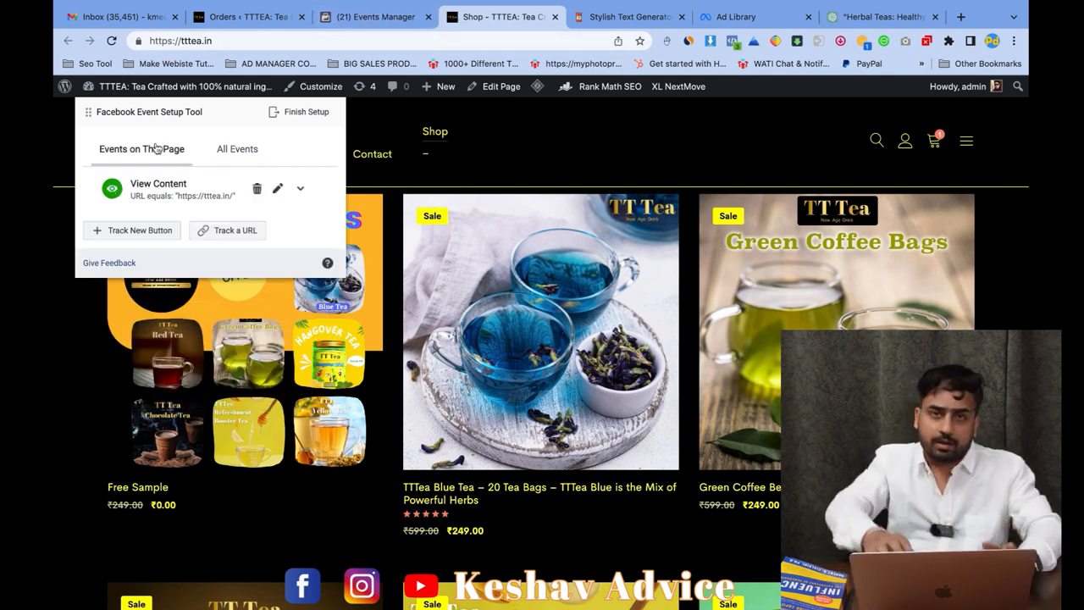
pyautogui.click(278, 189)
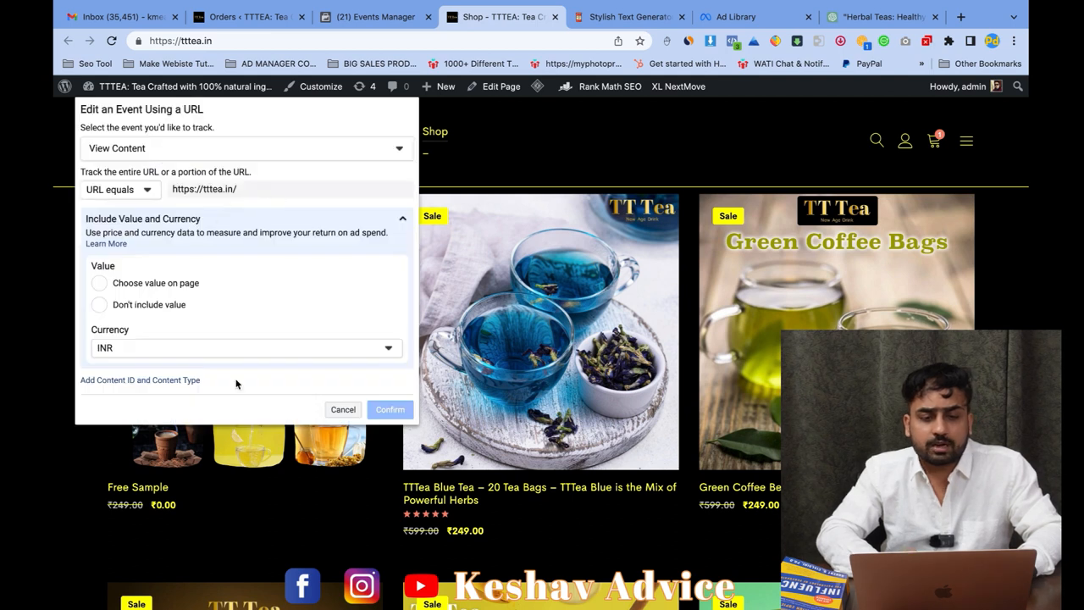
pyautogui.click(343, 409)
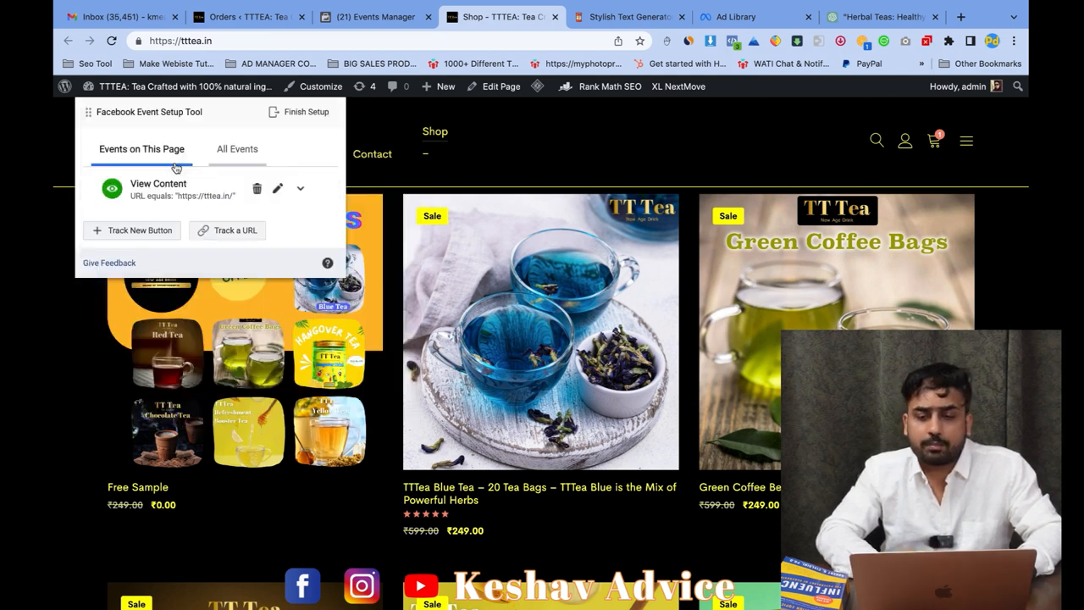
# Step: Check the pixel and events firing on the tttea.in home page with Meta Pixel Helper, copying the pixel ID
pyautogui.click(733, 42)
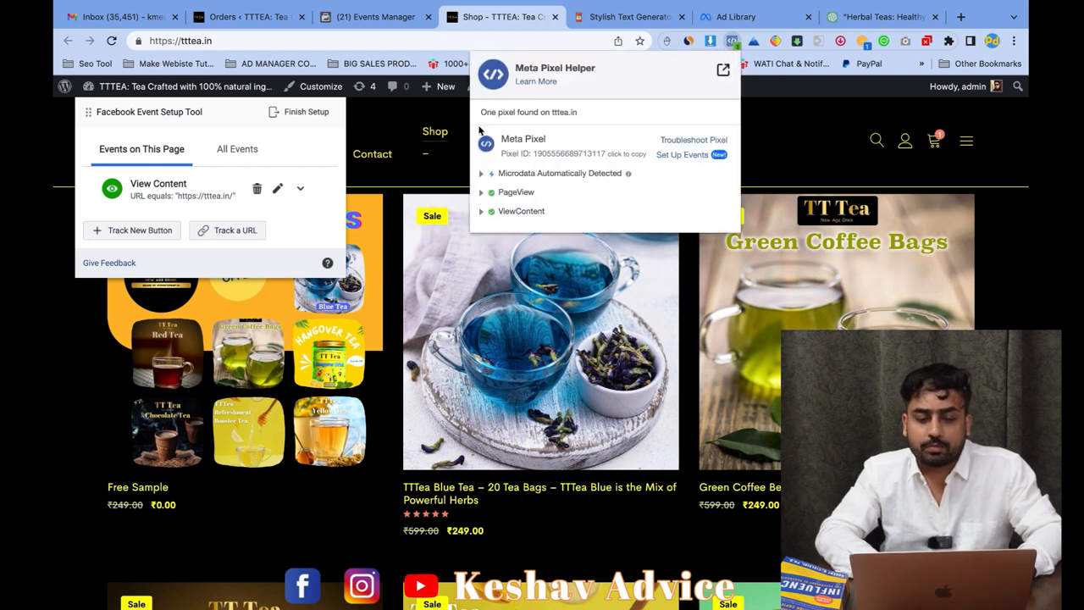
pyautogui.click(591, 156)
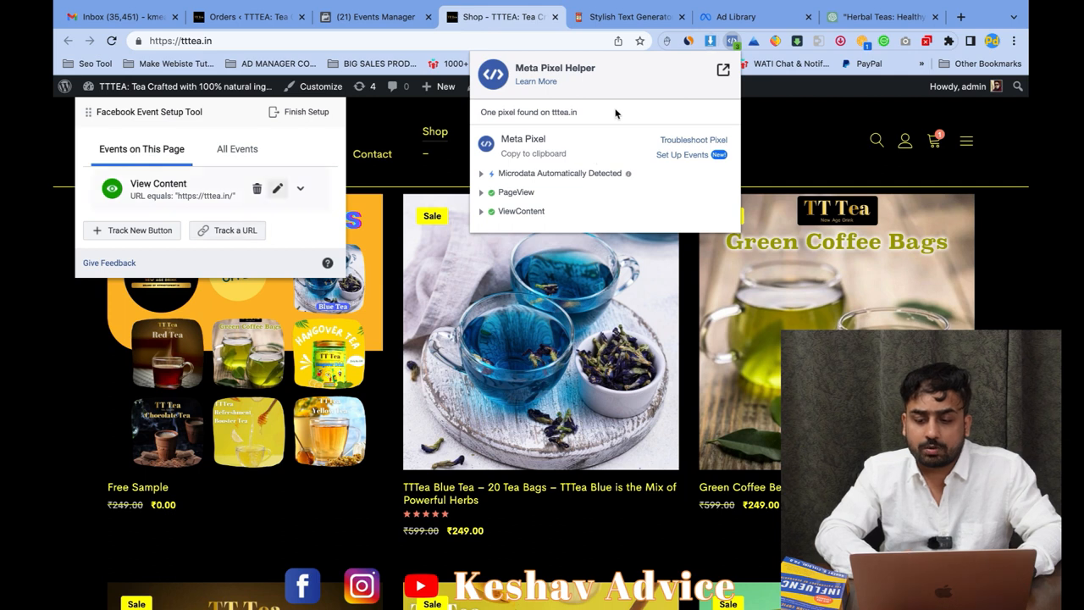
pyautogui.click(738, 47)
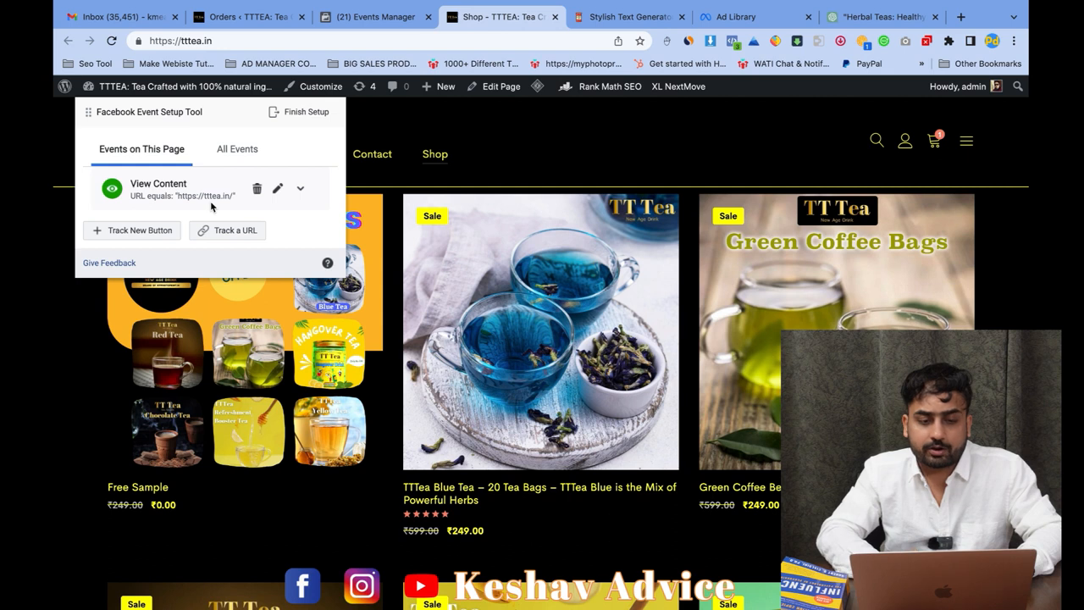
pyautogui.scroll(1, 179, 194)
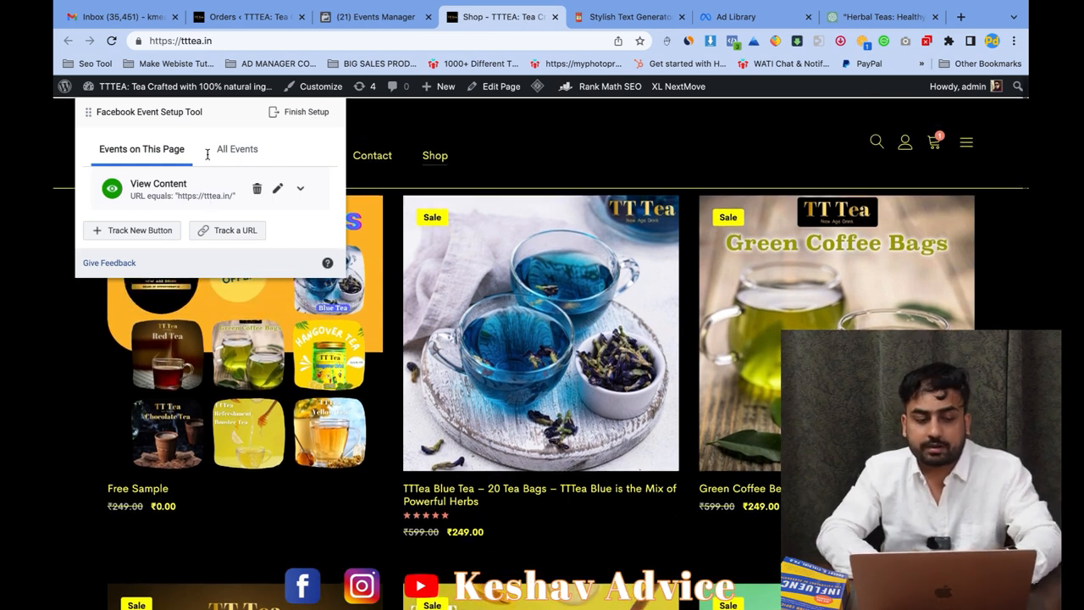
# Step: Compare all events with those on this page and expand the View Content event's trigger details
pyautogui.click(240, 148)
pyautogui.click(152, 150)
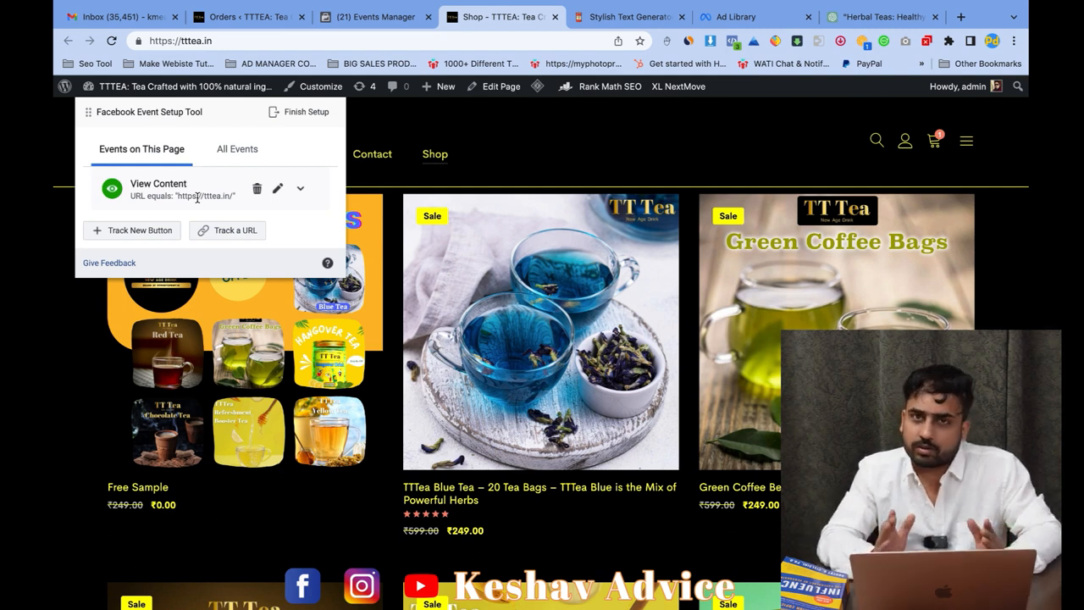
pyautogui.click(151, 202)
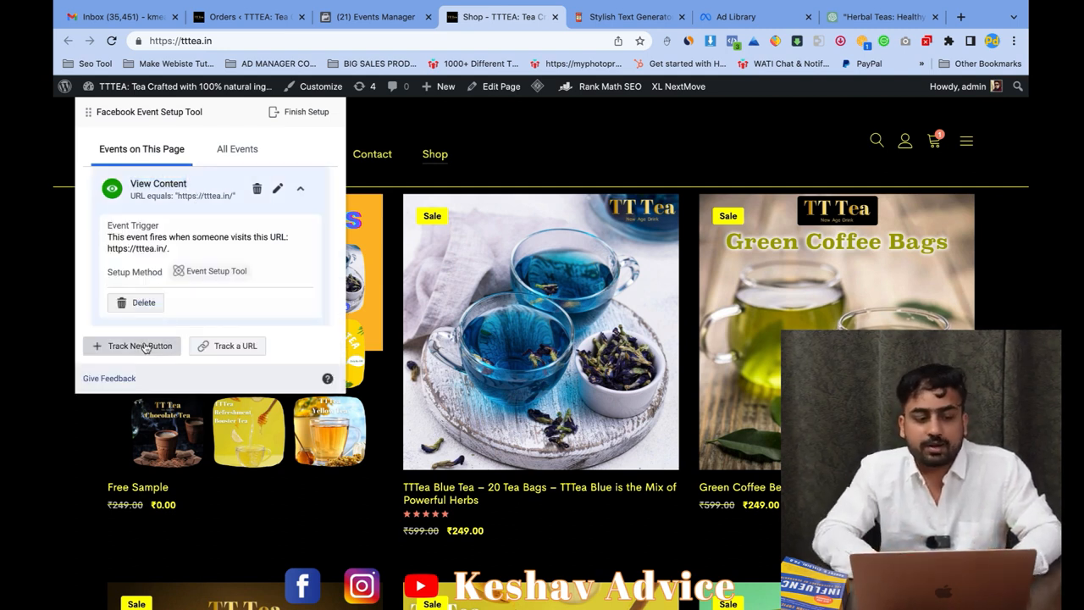
# Step: Try to track the TTTea Blue Tea product link on the home page as a new Initiate Checkout button event
pyautogui.click(140, 345)
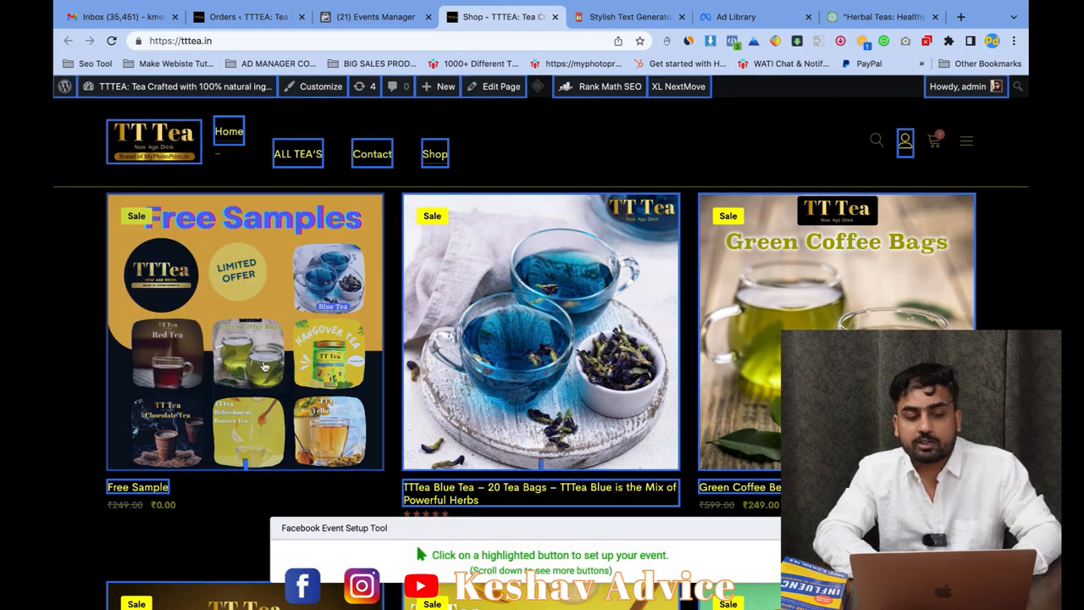
pyautogui.scroll(-3, 353, 421)
pyautogui.scroll(-1, 353, 421)
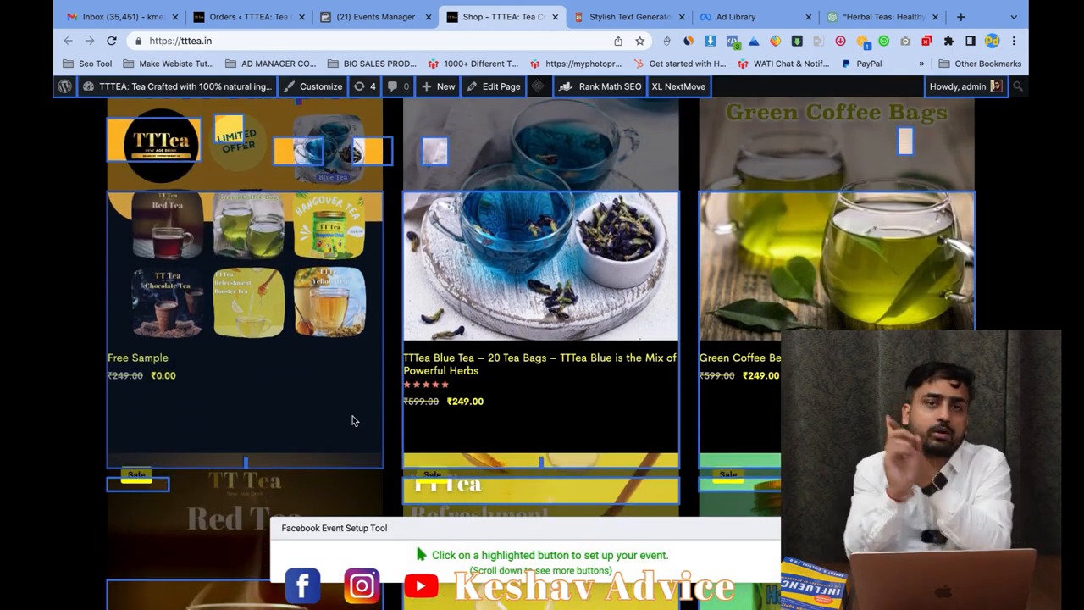
pyautogui.scroll(3, 353, 436)
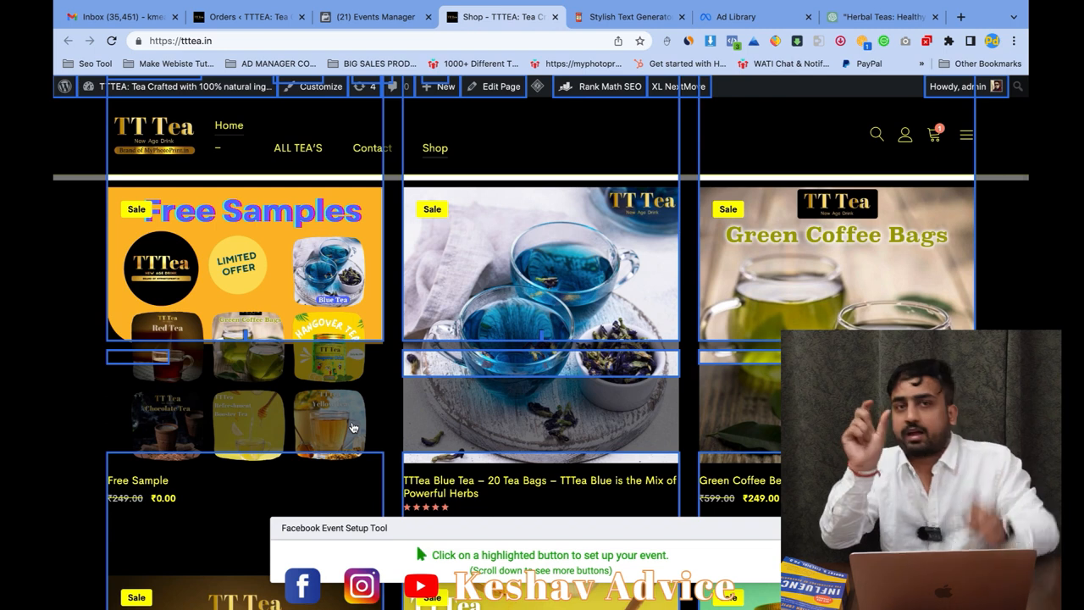
pyautogui.scroll(-2, 428, 469)
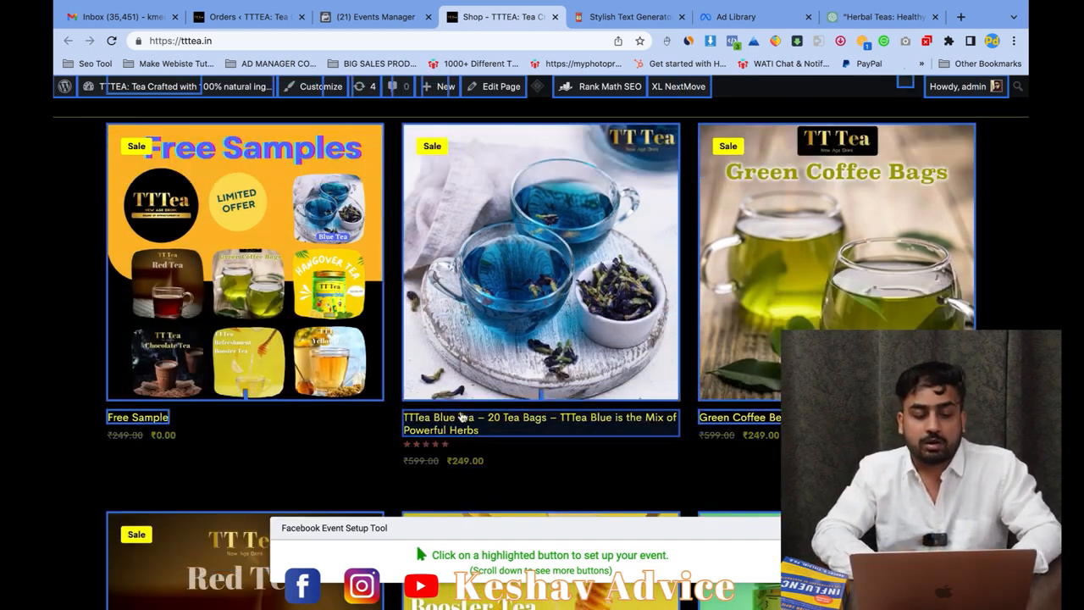
pyautogui.click(462, 423)
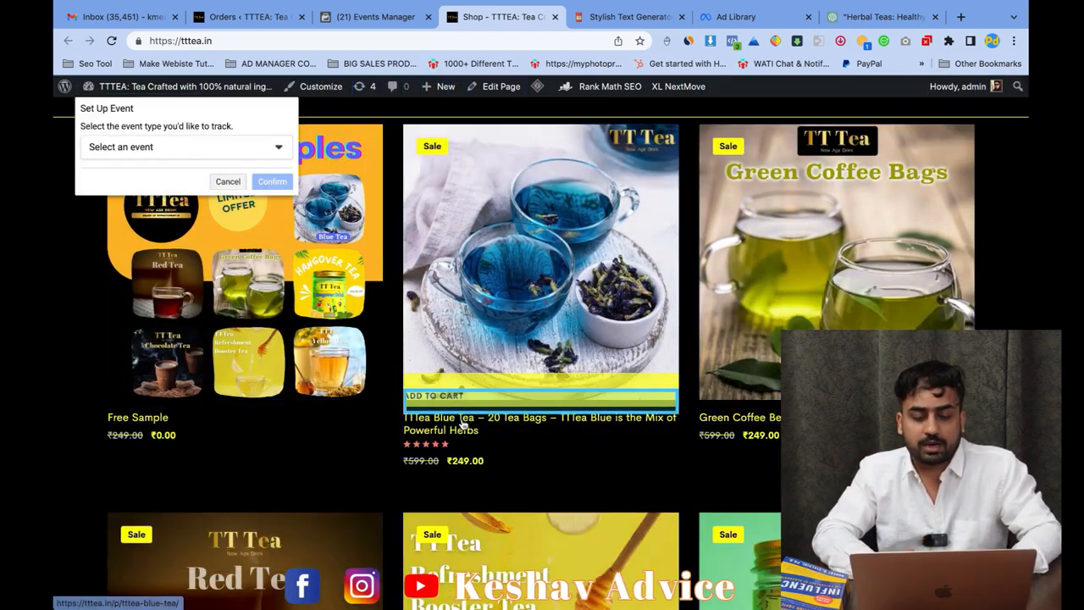
pyautogui.scroll(-2, 461, 424)
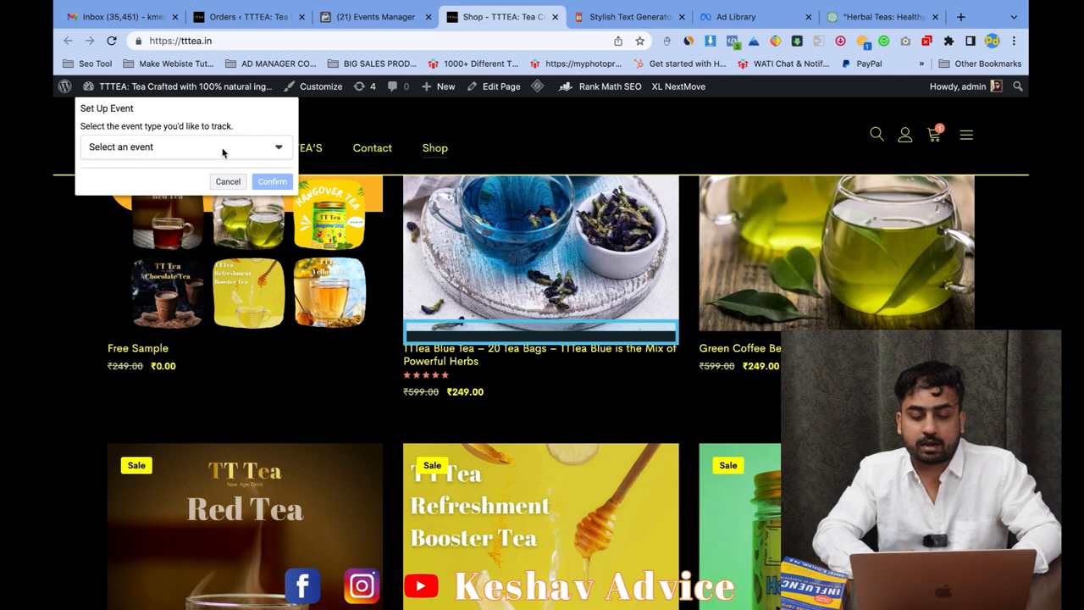
pyautogui.click(223, 152)
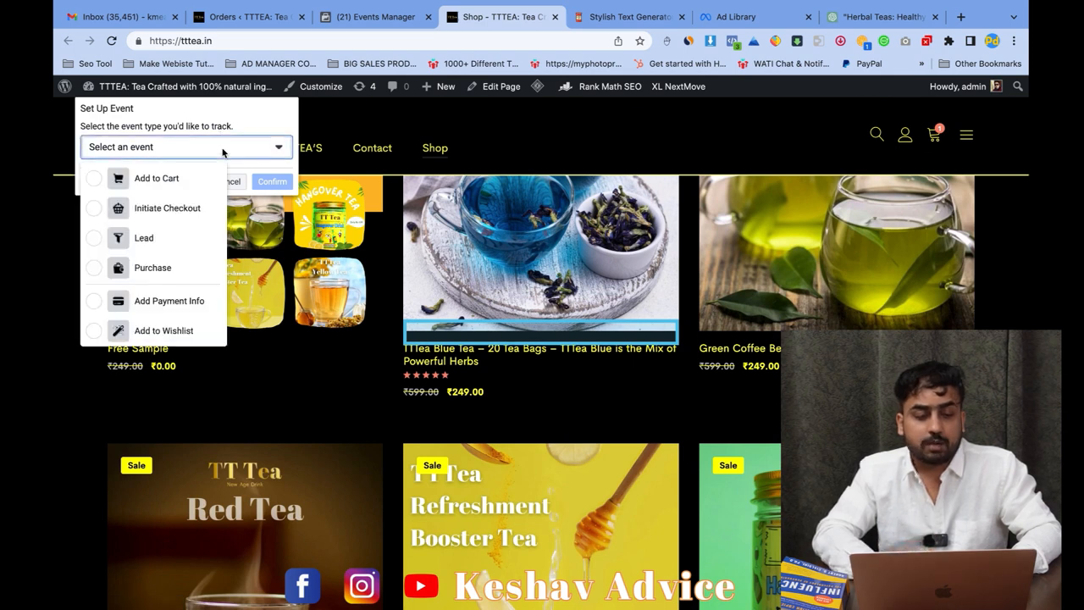
pyautogui.click(168, 210)
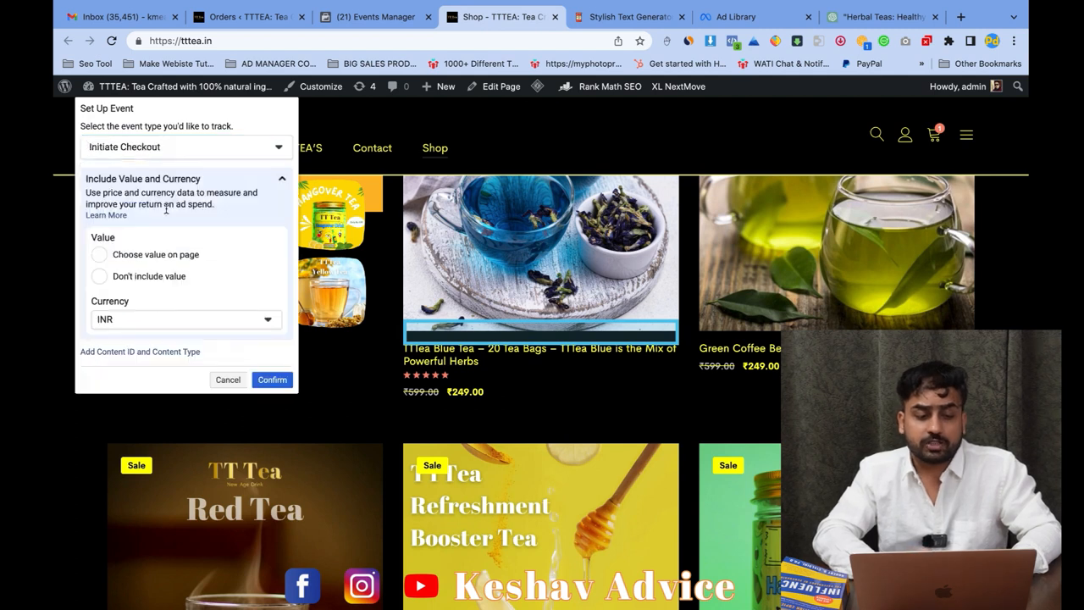
pyautogui.click(227, 380)
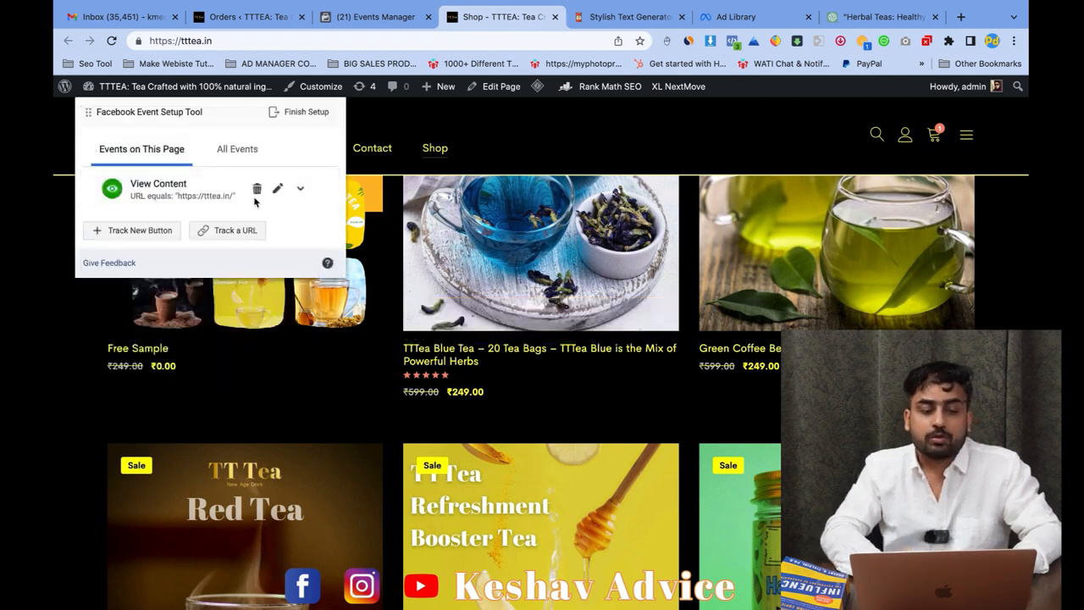
# Step: Find the Purchase event among all events, review its trigger details and return to the events on this page
pyautogui.click(240, 150)
pyautogui.scroll(-1, 229, 315)
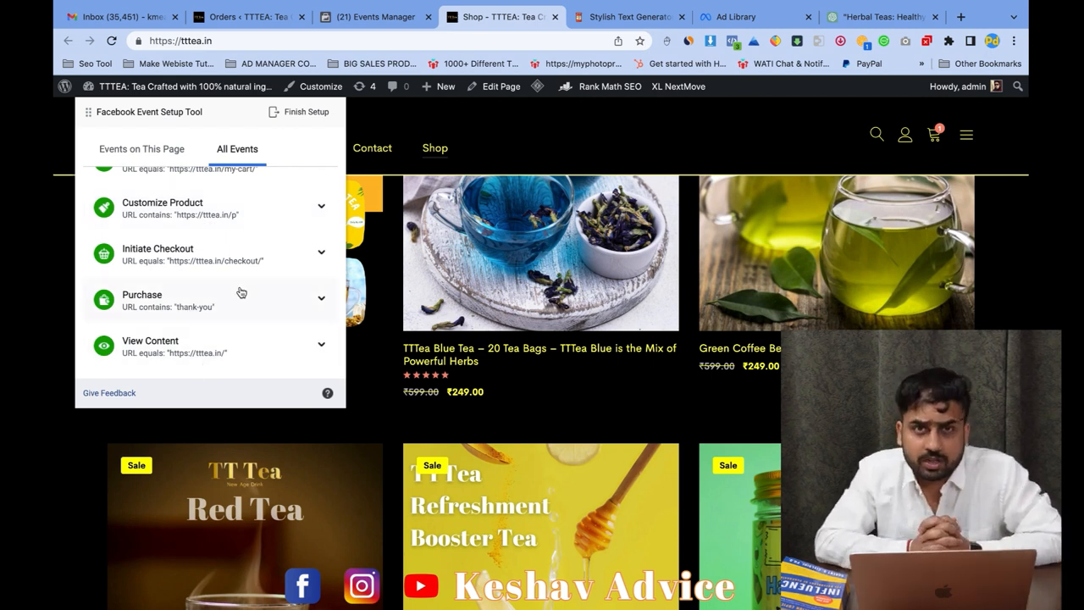
pyautogui.scroll(1, 240, 293)
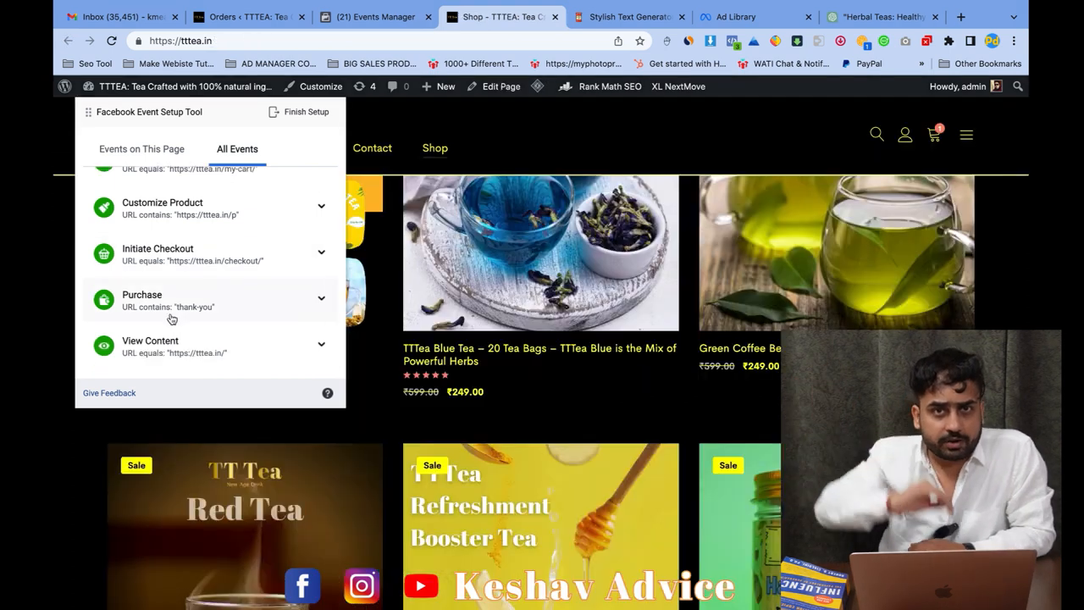
pyautogui.click(320, 299)
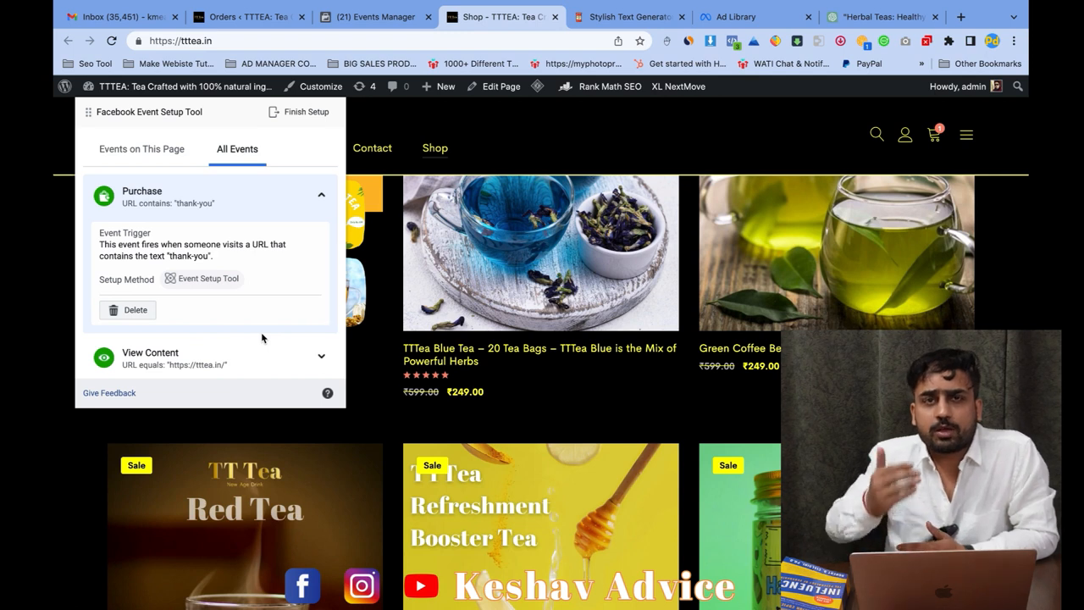
pyautogui.click(163, 156)
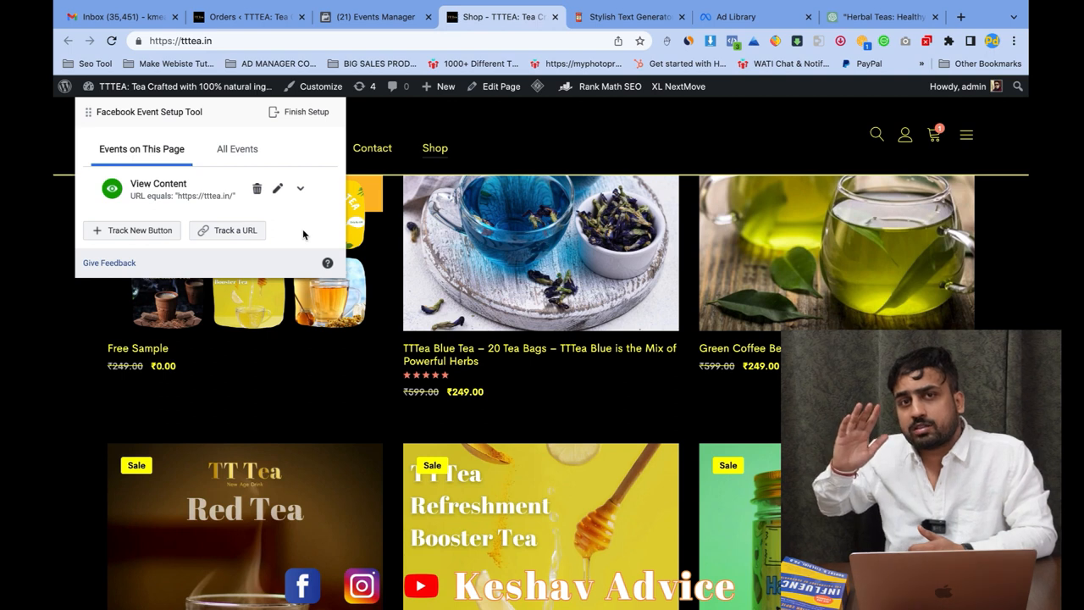
# Step: Open the TTTea Blue Tea product page and review its Customize Product event's type options and URL rule without changing them
pyautogui.click(508, 262)
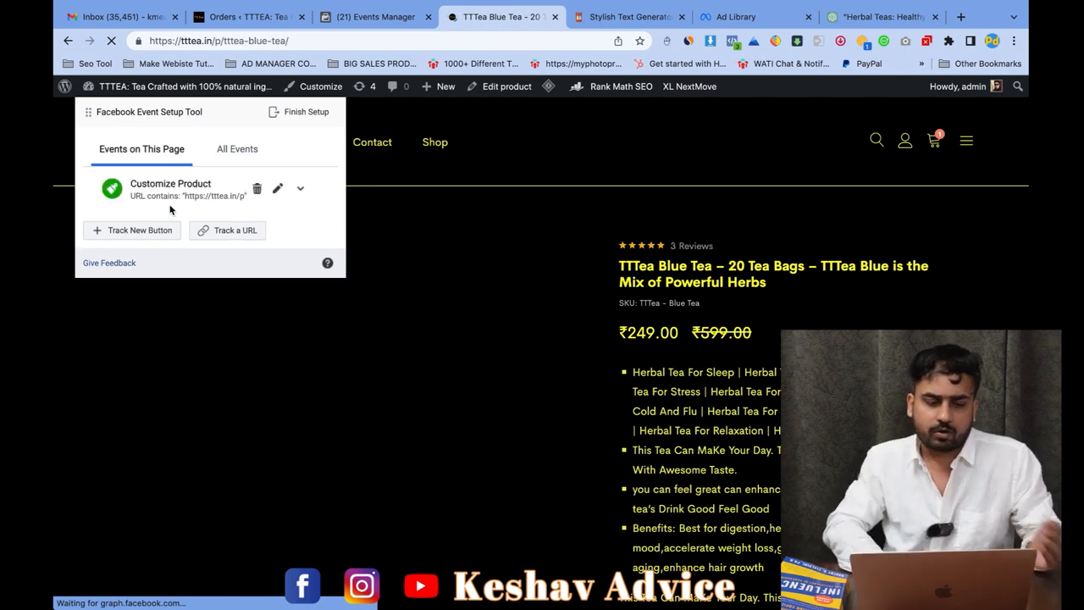
pyautogui.click(273, 189)
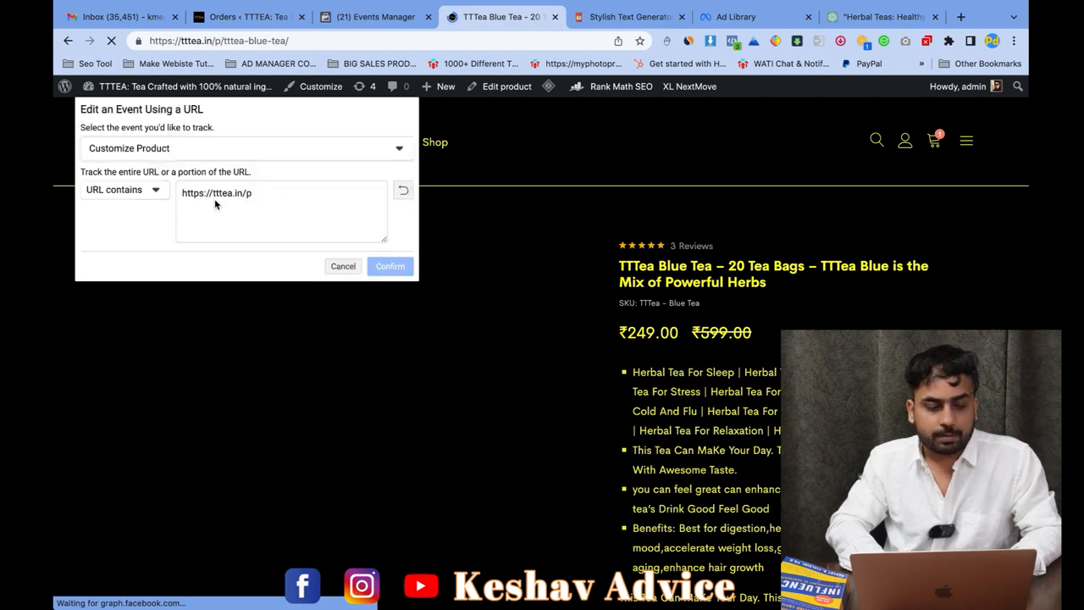
pyautogui.click(254, 150)
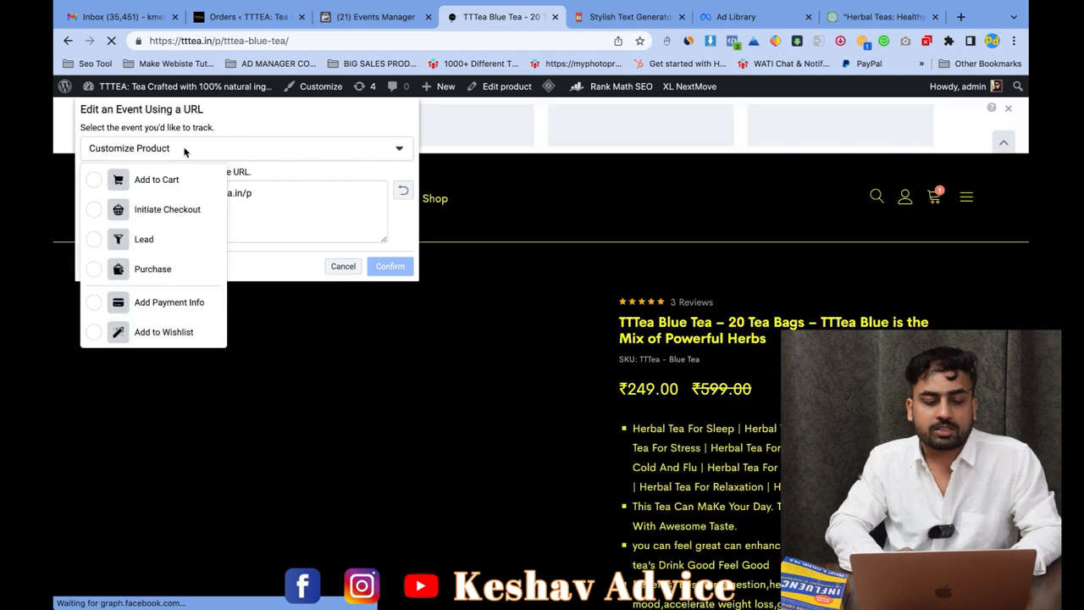
pyautogui.click(155, 260)
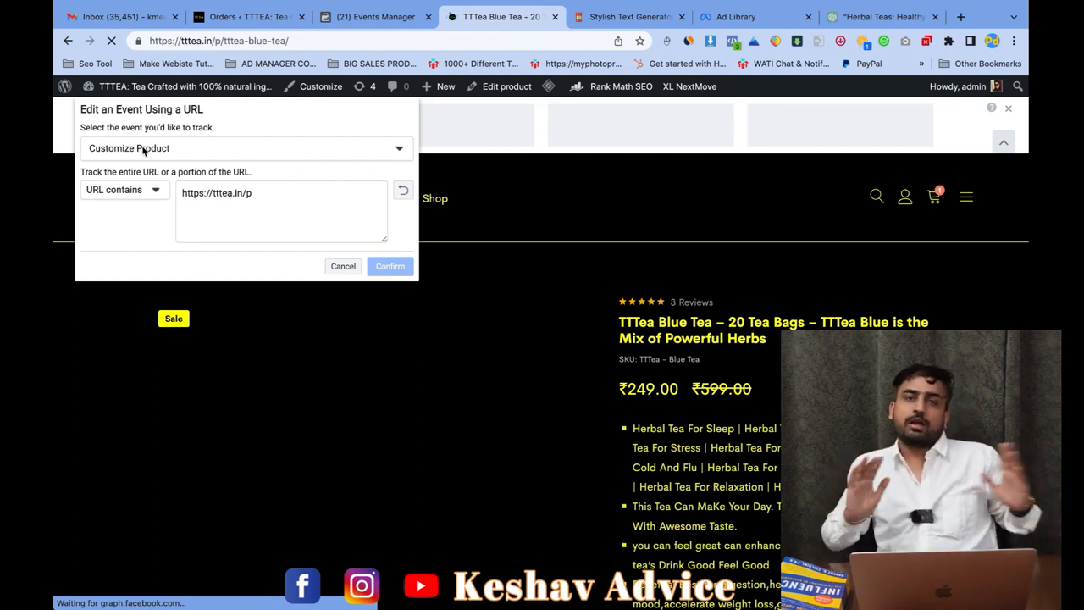
pyautogui.click(117, 156)
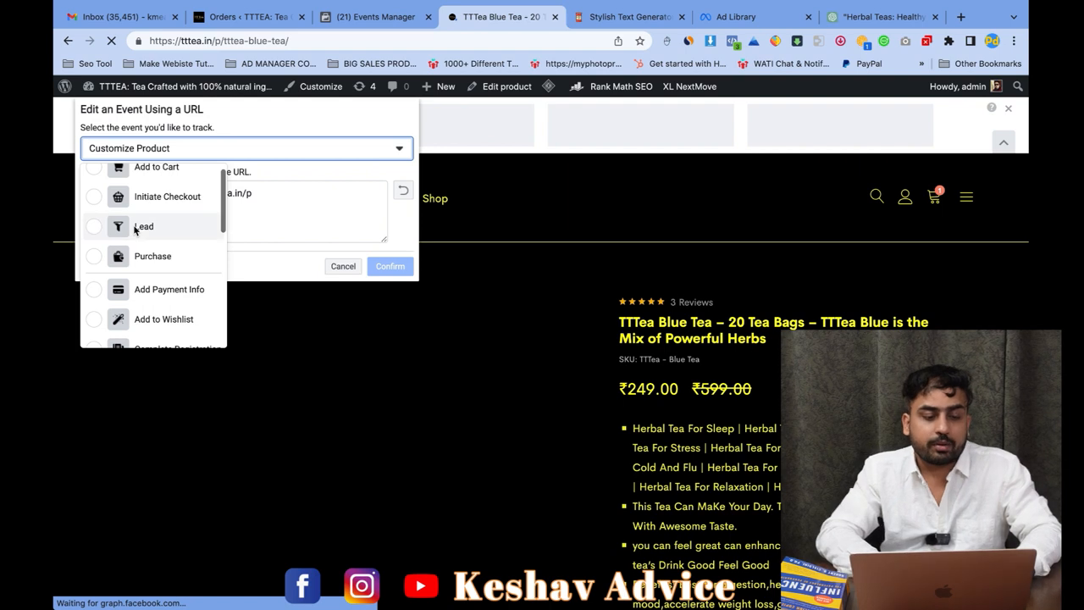
pyautogui.scroll(-5, 139, 262)
pyautogui.scroll(-3, 141, 273)
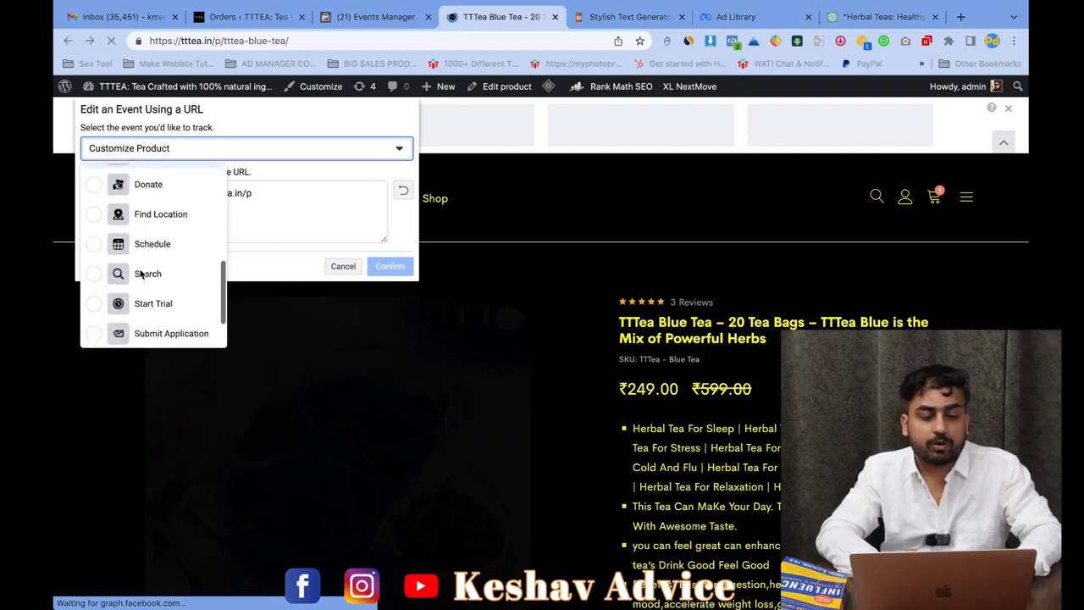
pyautogui.scroll(-2, 141, 273)
pyautogui.scroll(3, 140, 273)
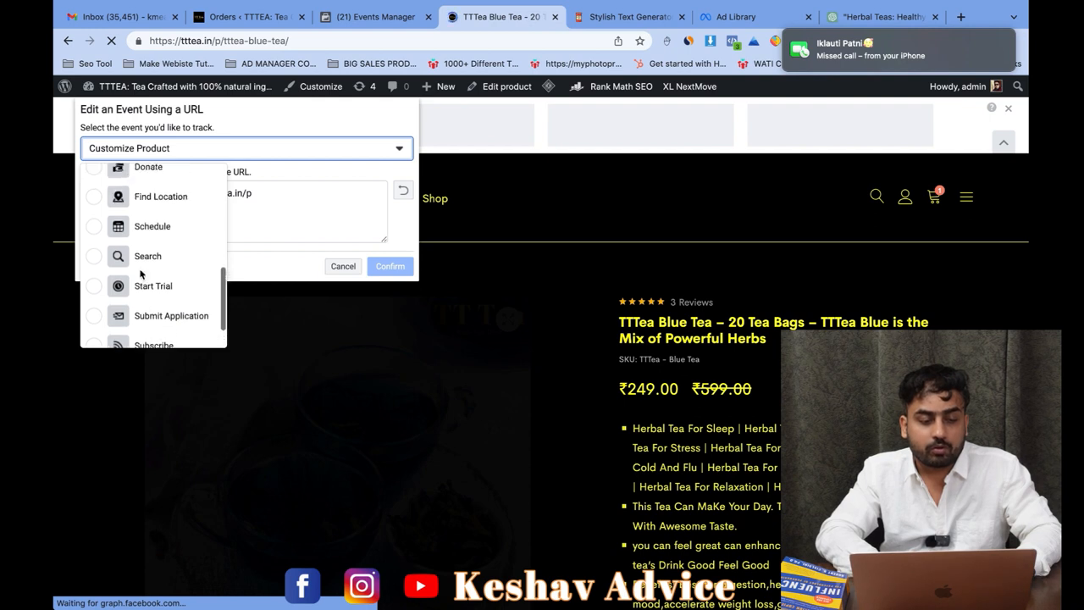
pyautogui.scroll(1, 140, 272)
pyautogui.click(282, 204)
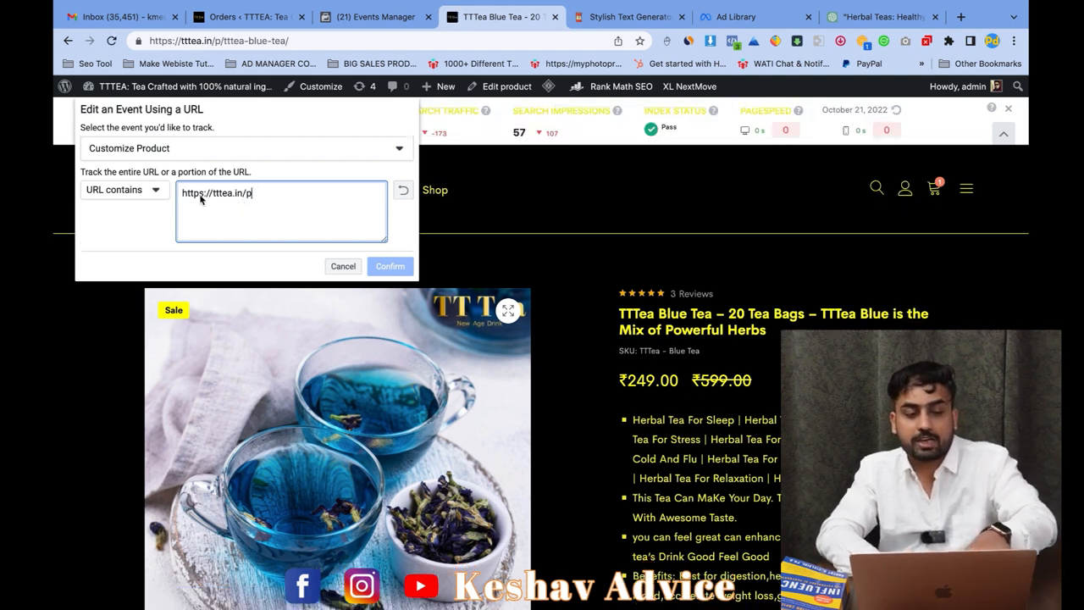
pyautogui.click(352, 269)
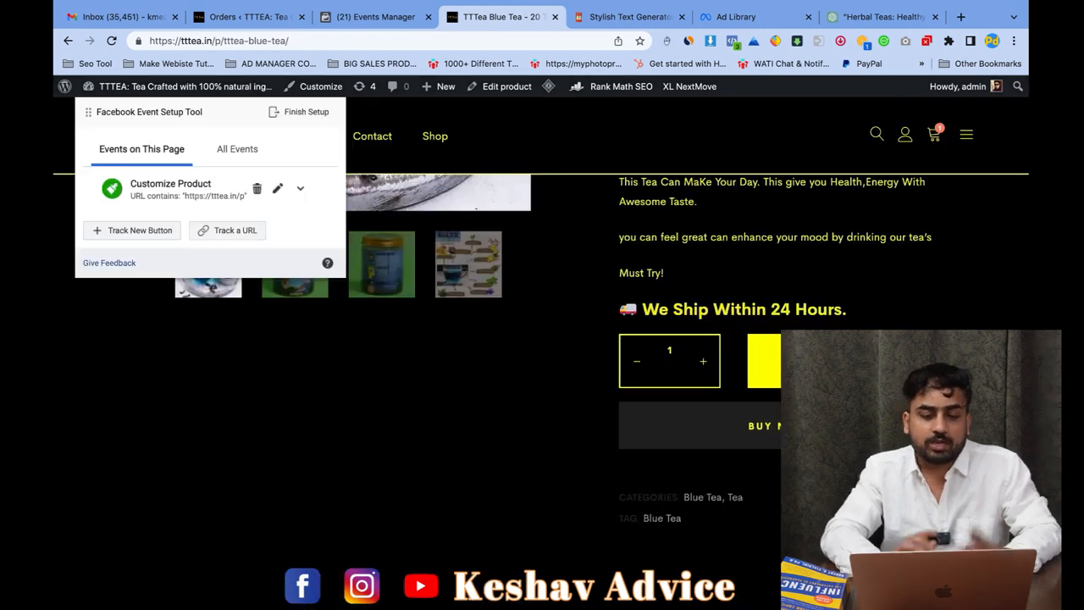
# Step: Review the Add to Cart event on the cart page and the Initiate Checkout event's trigger details on the checkout page
pyautogui.click(934, 136)
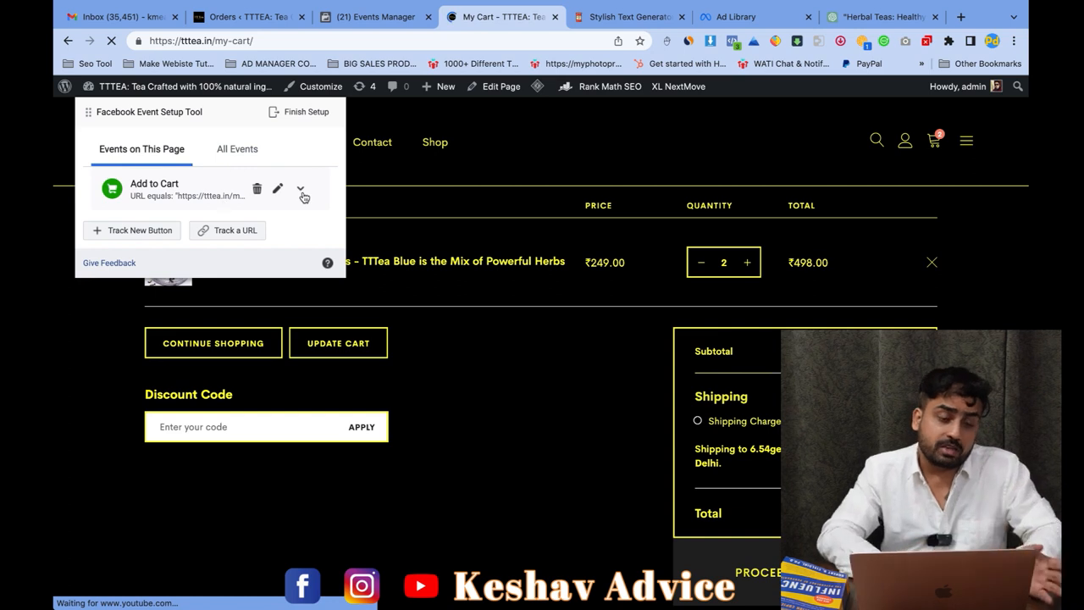
pyautogui.click(302, 190)
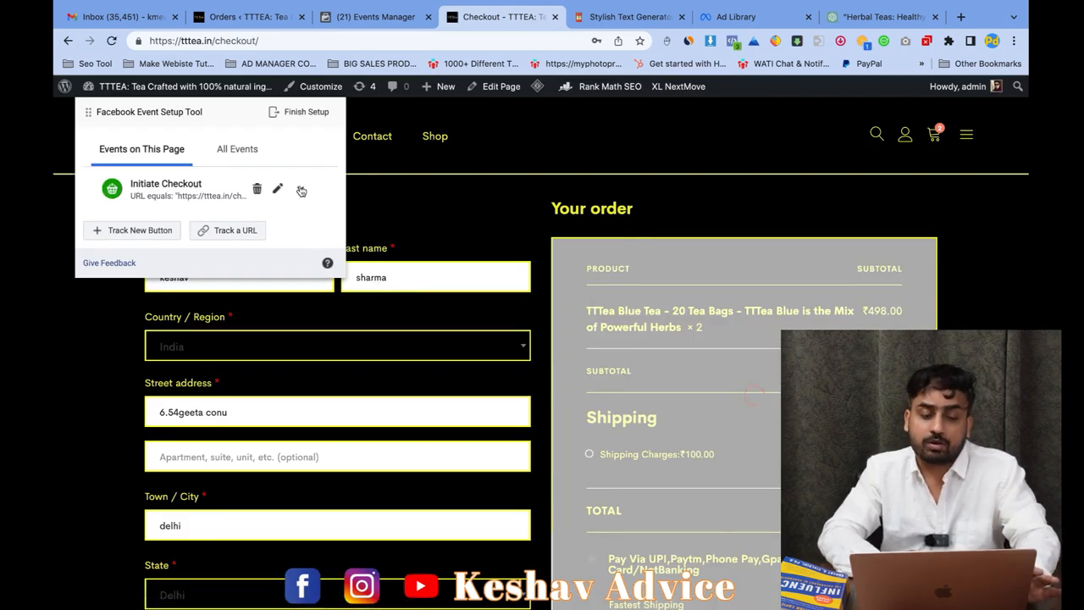
pyautogui.click(301, 189)
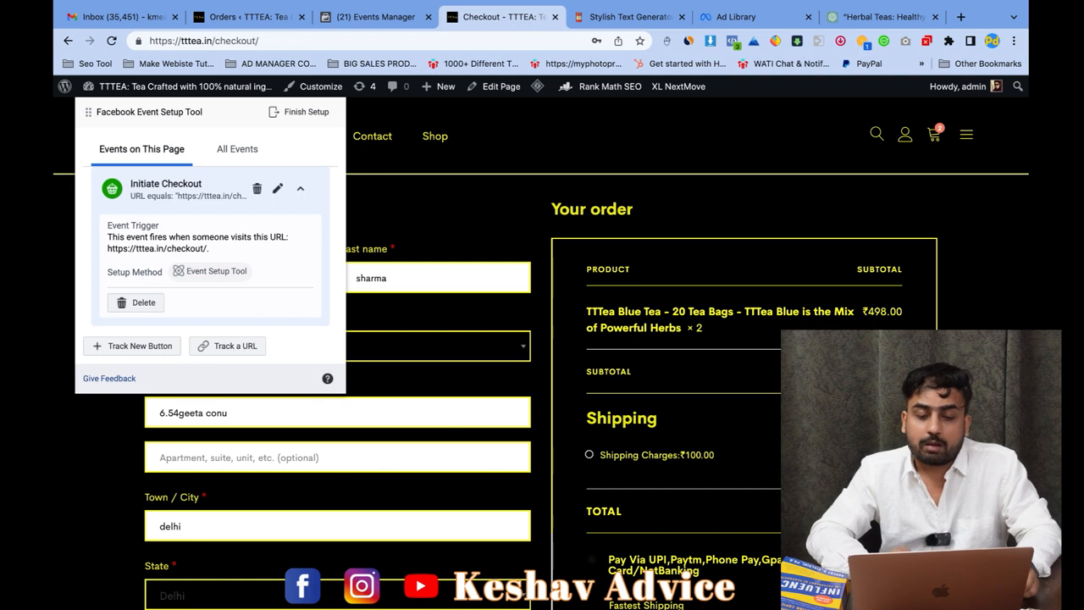
pyautogui.scroll(-5, 720, 379)
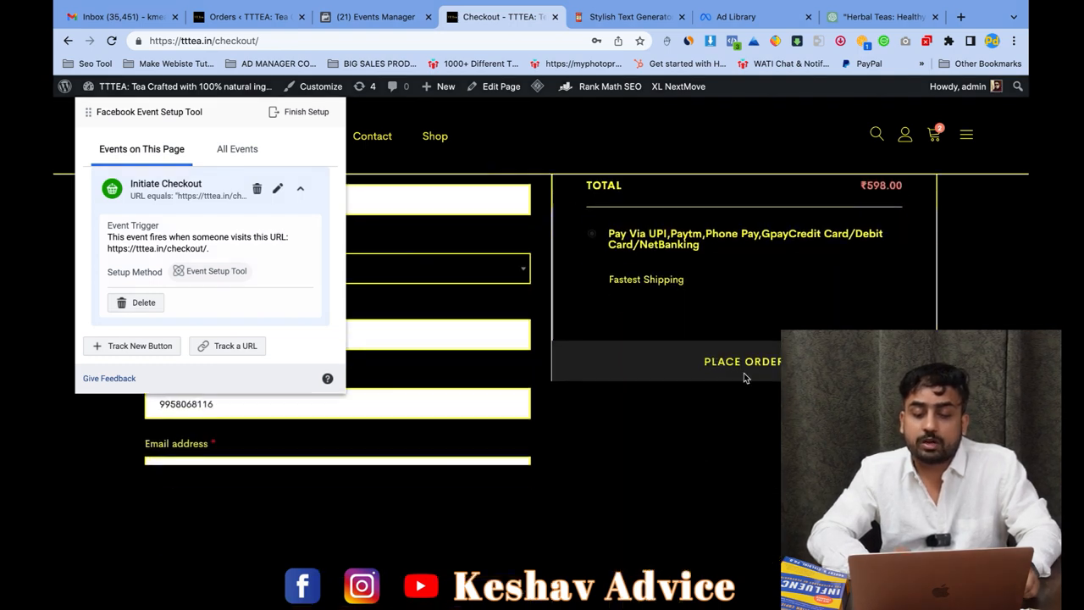
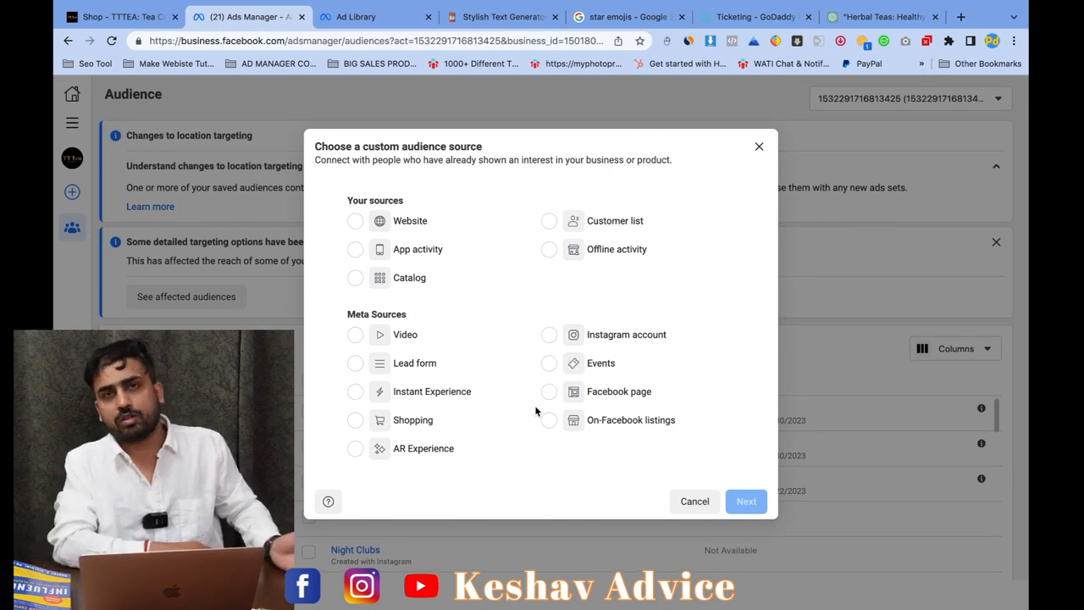
# Step: Start a website custom audience from TTTea.in that includes people with the AddToCart event
pyautogui.click(416, 224)
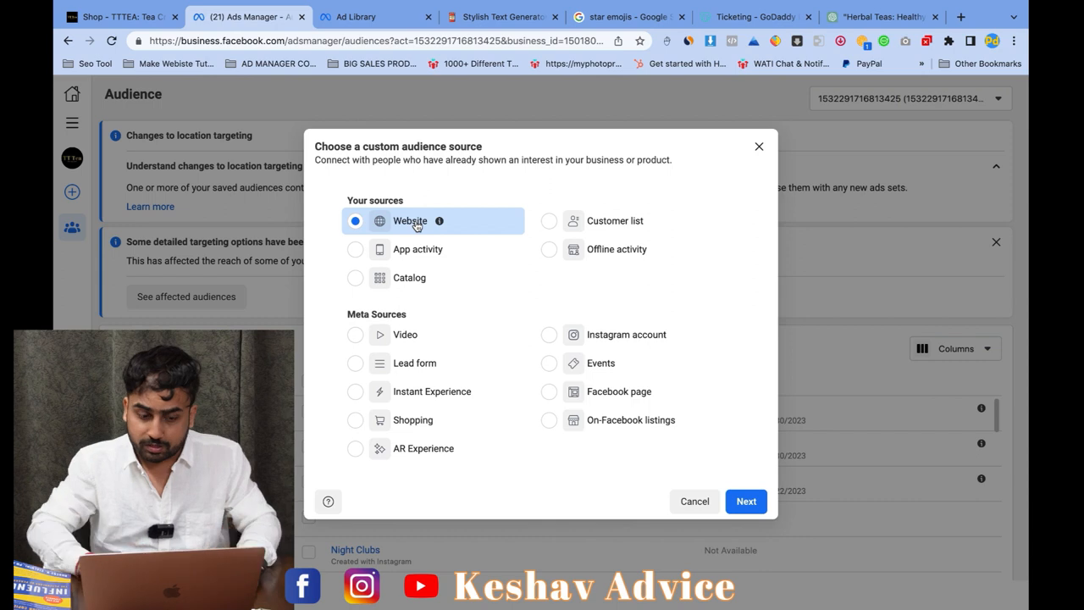
pyautogui.click(746, 502)
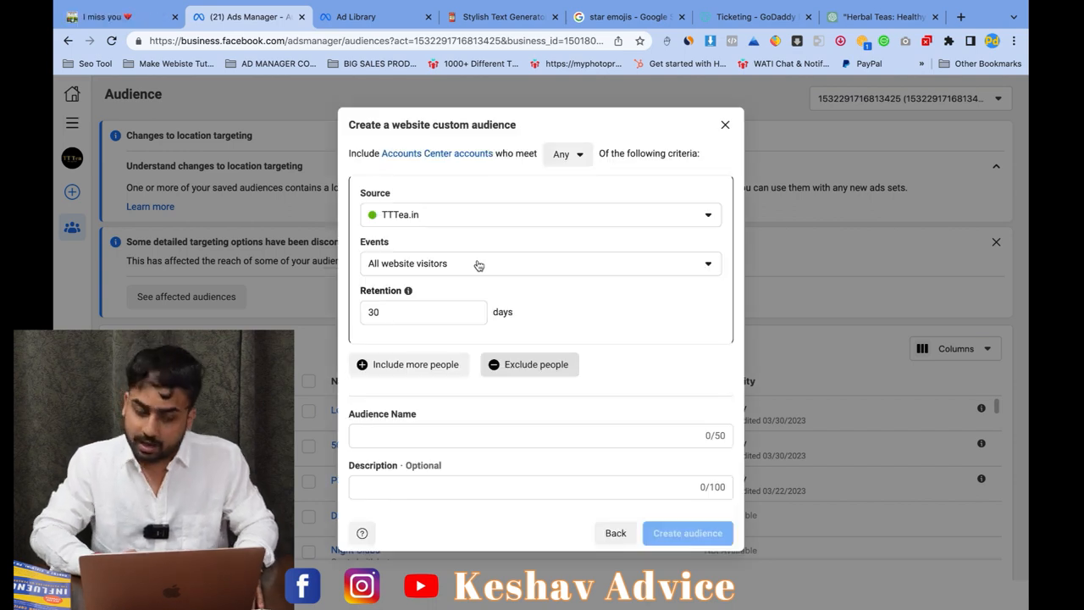
pyautogui.click(478, 265)
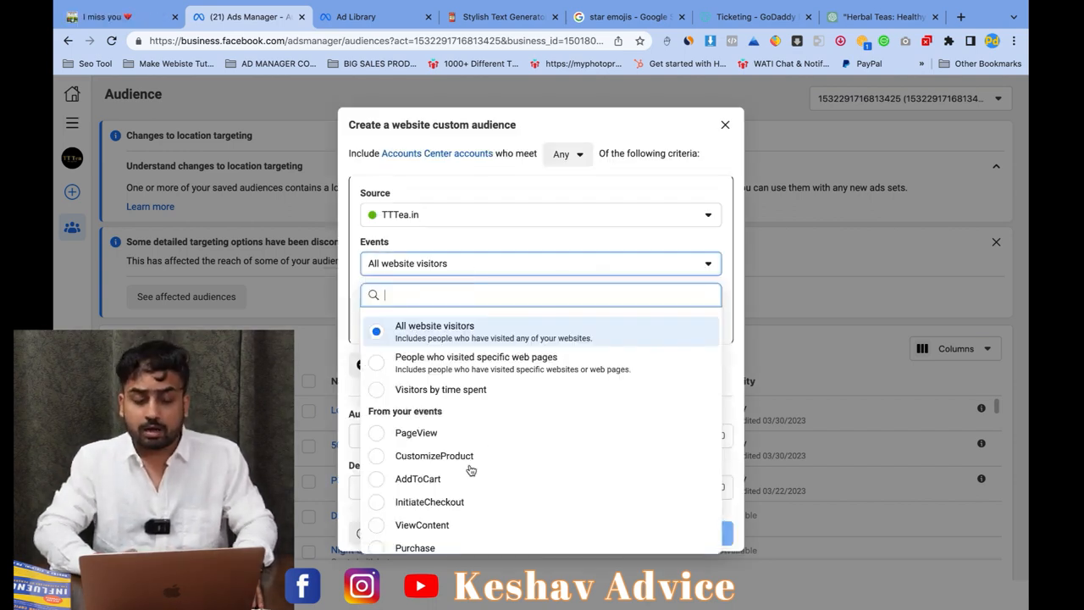
pyautogui.click(426, 480)
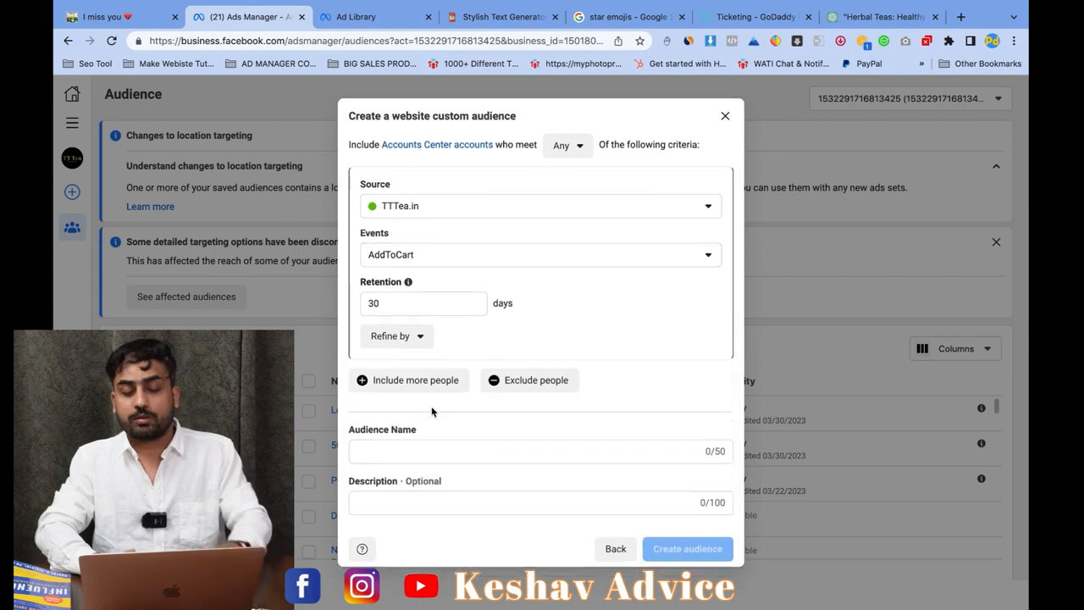
# Step: Exclude people with the TTTea.in Purchase event from the website custom audience
pyautogui.click(498, 382)
pyautogui.scroll(-2, 499, 387)
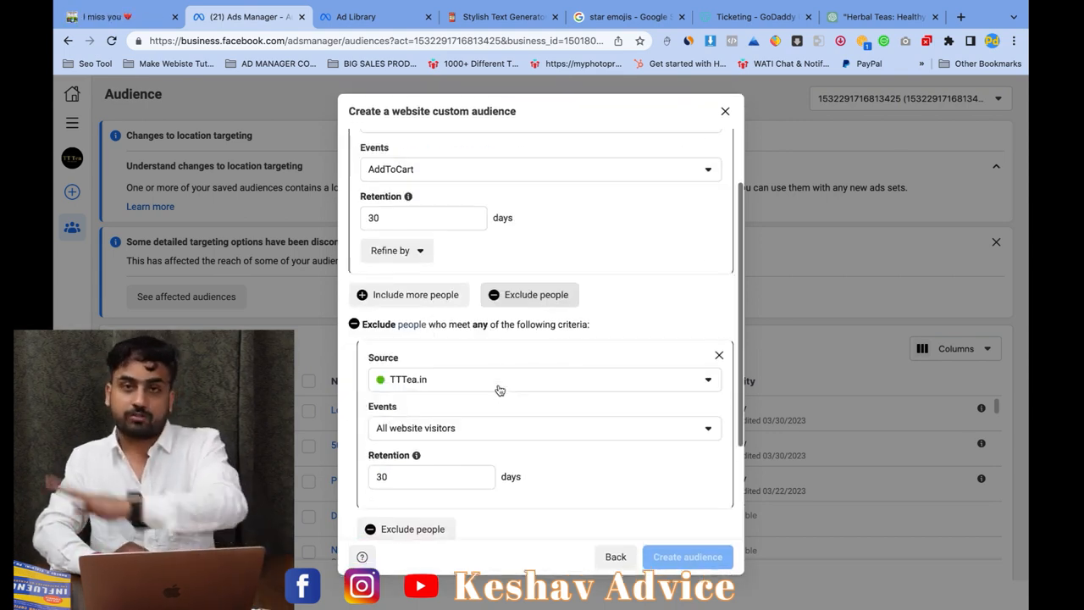
pyautogui.click(480, 423)
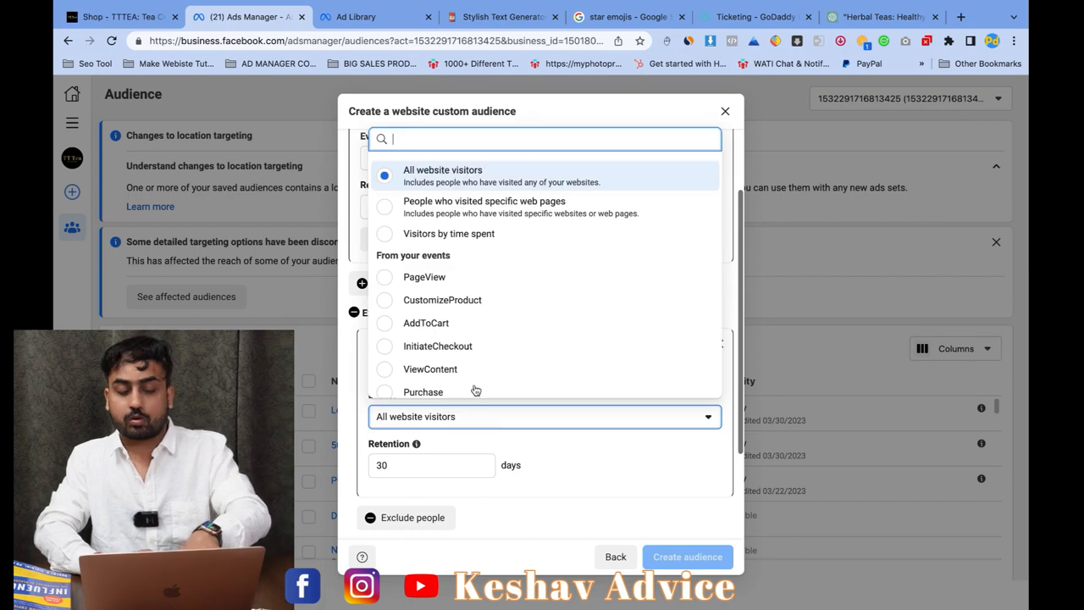
pyautogui.click(474, 393)
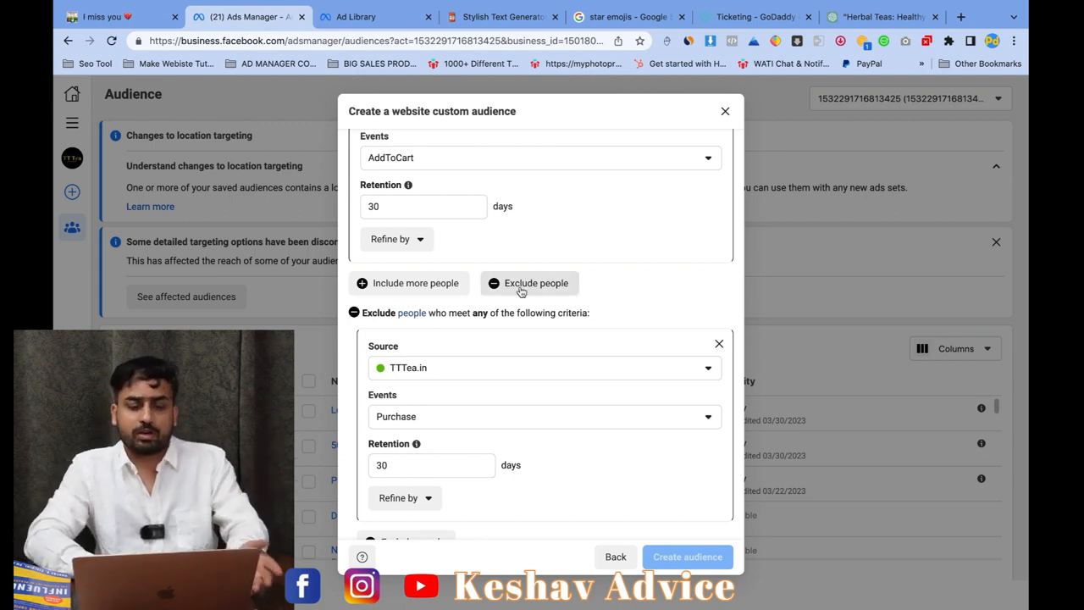
# Step: Add a second exclusion to the website custom audience for people with the TTTea.in InitiateCheckout event
pyautogui.scroll(-3, 490, 405)
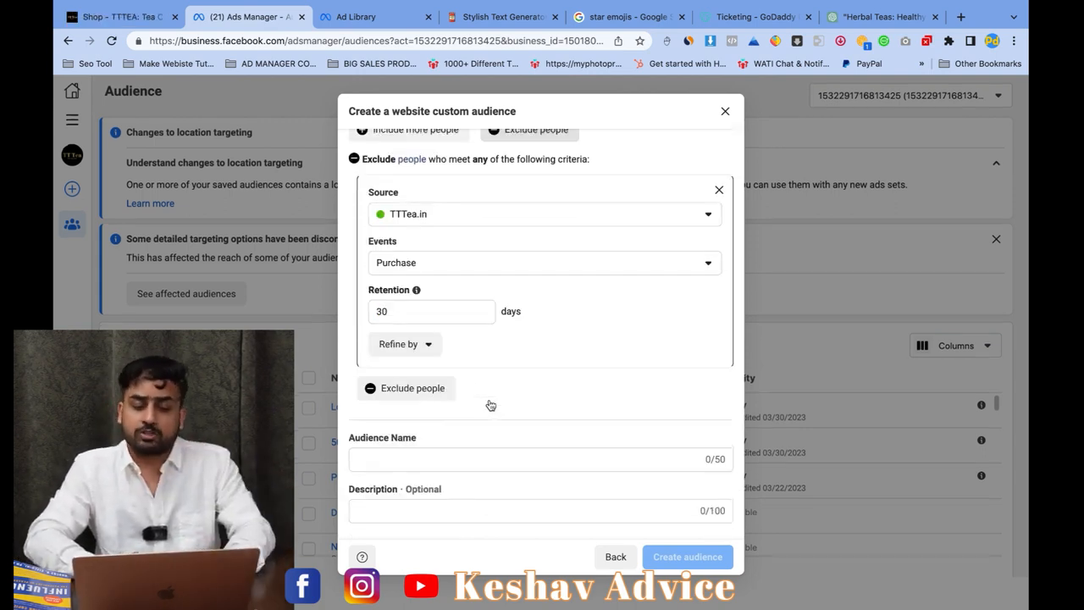
pyautogui.click(432, 388)
pyautogui.scroll(-4, 470, 398)
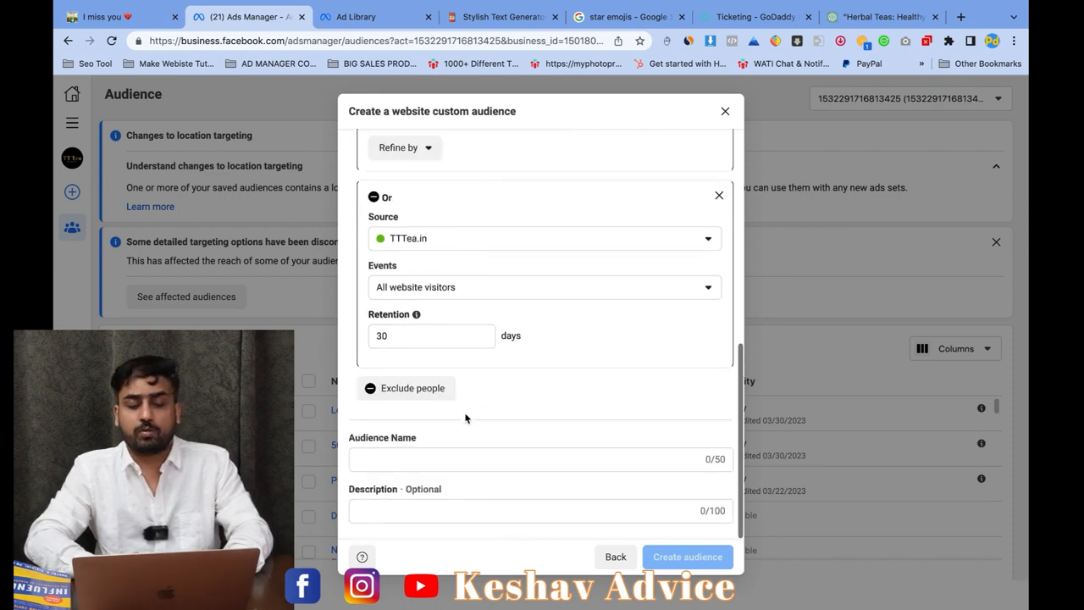
pyautogui.click(465, 286)
pyautogui.scroll(-1, 465, 443)
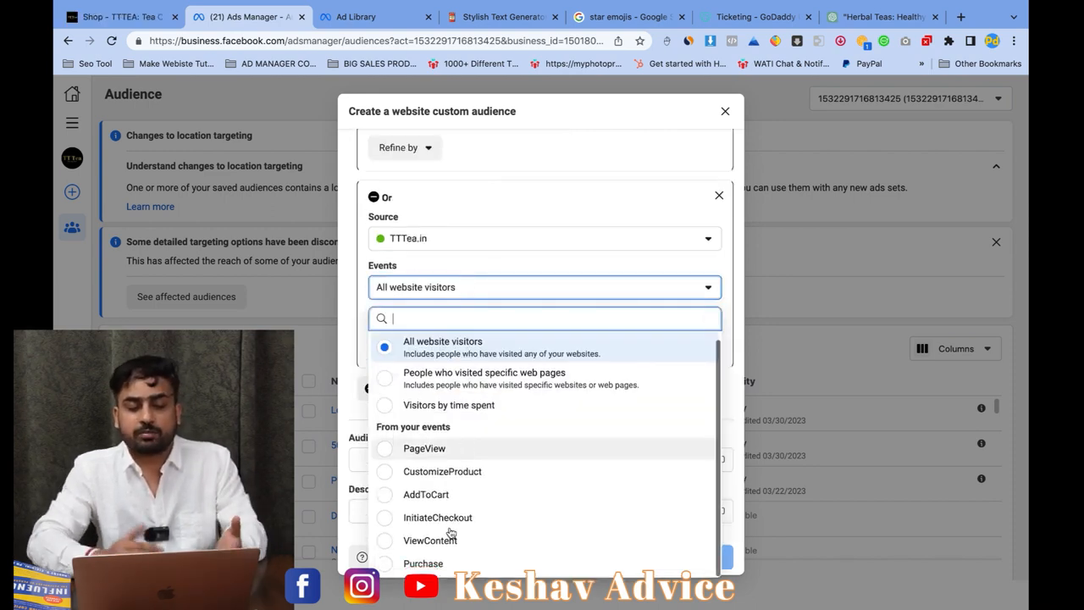
pyautogui.click(450, 524)
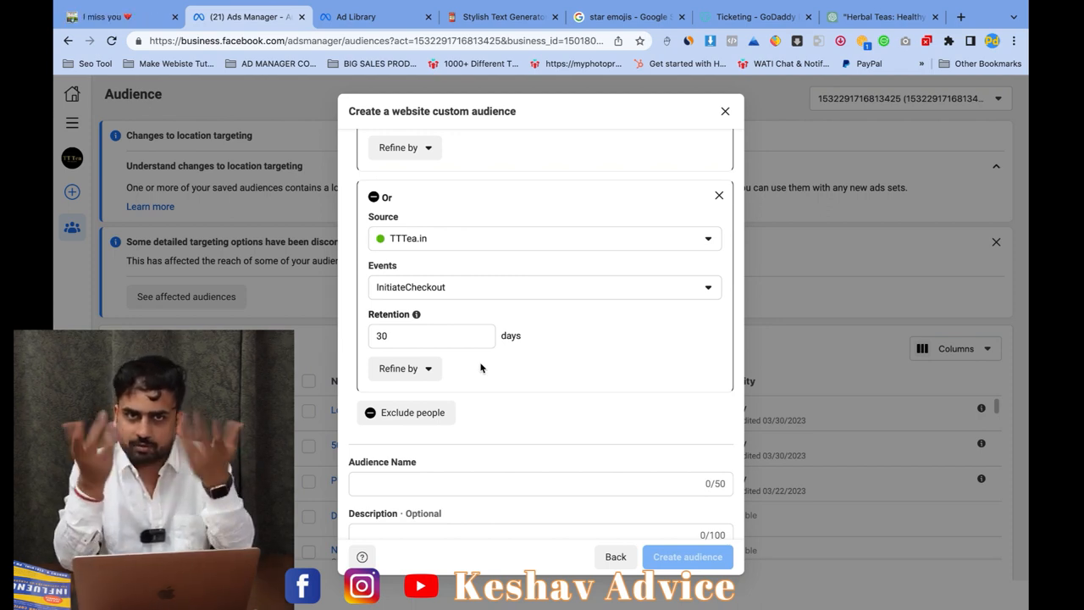
# Step: Review the event choices for the InitiateCheckout exclusion and discard the website custom audience without creating it
pyautogui.scroll(1, 480, 369)
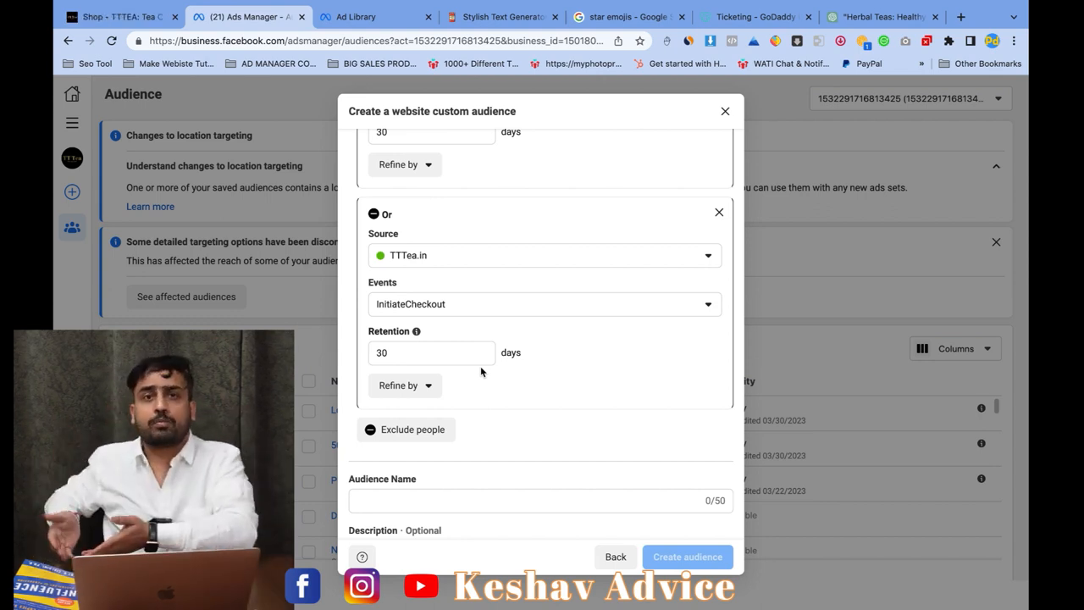
pyautogui.click(494, 306)
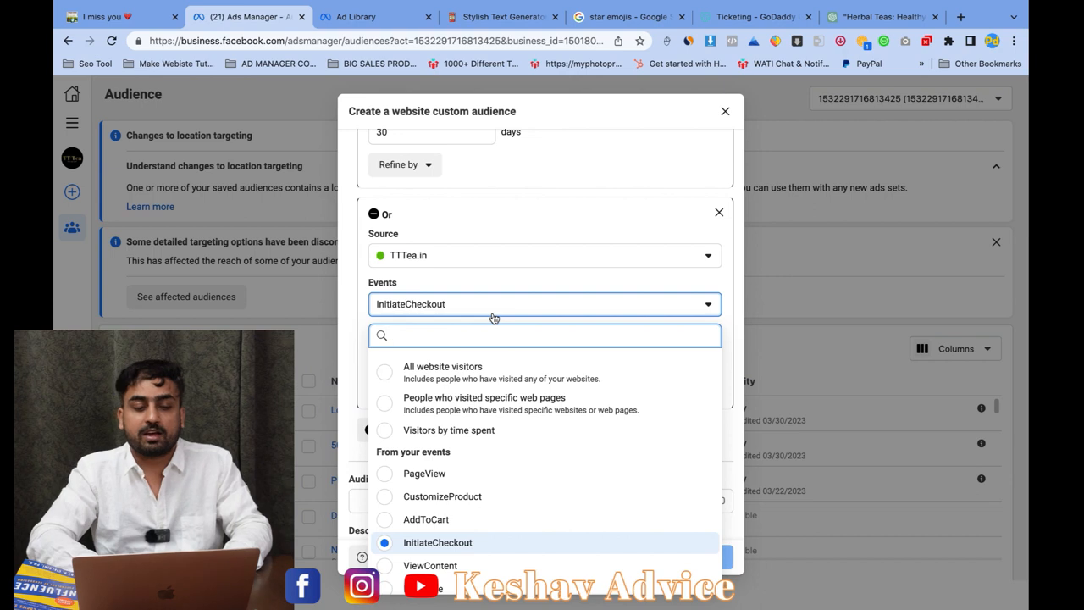
pyautogui.scroll(3, 663, 201)
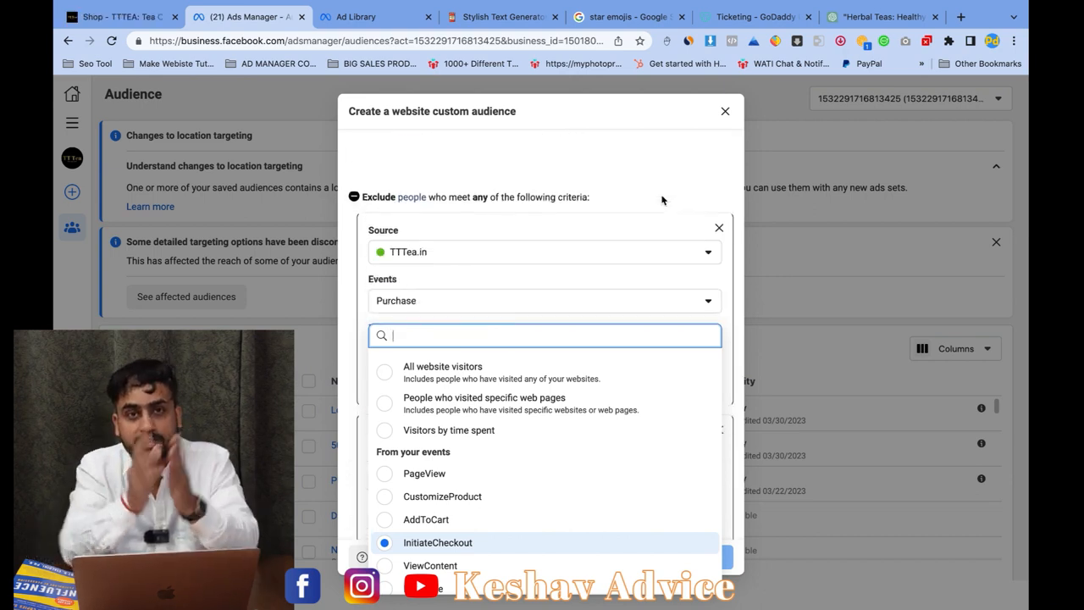
pyautogui.click(723, 114)
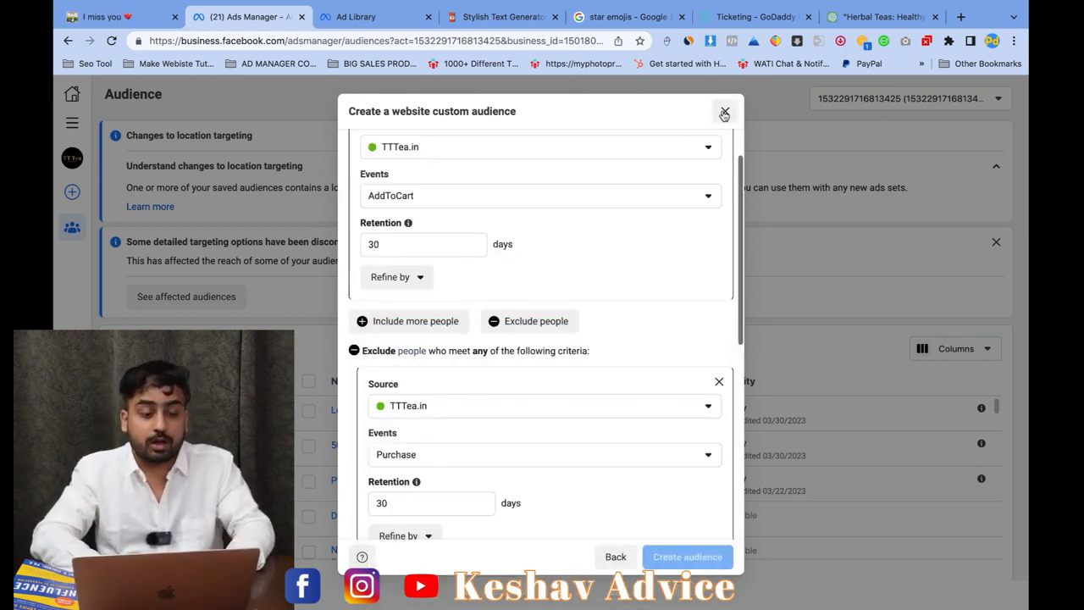
pyautogui.click(724, 113)
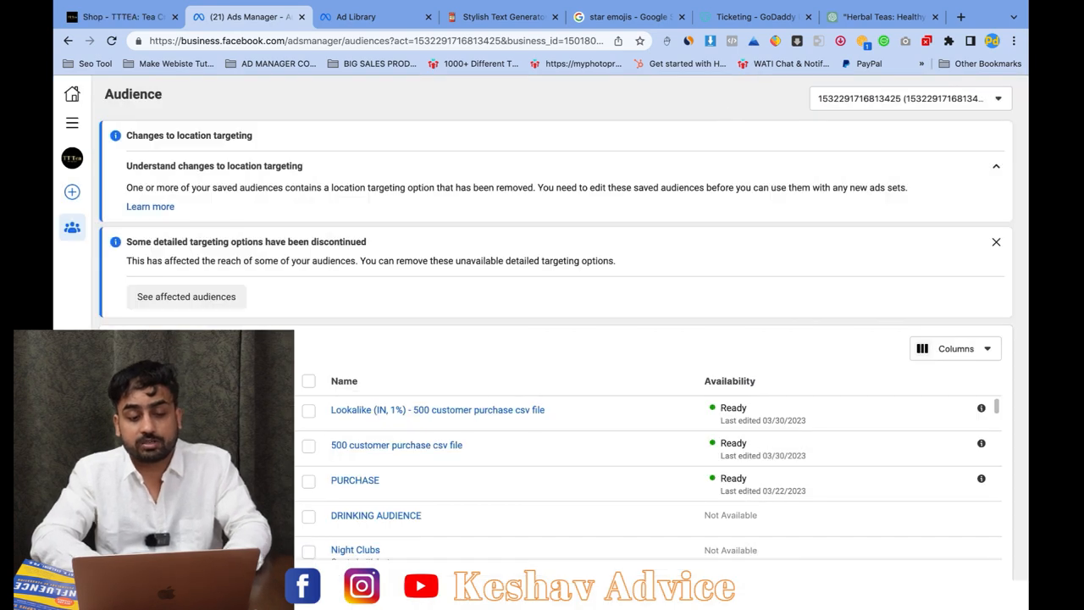
# Step: Start a custom audience from a customer list, review the list preparation guidelines and close it without uploading
pyautogui.click(161, 348)
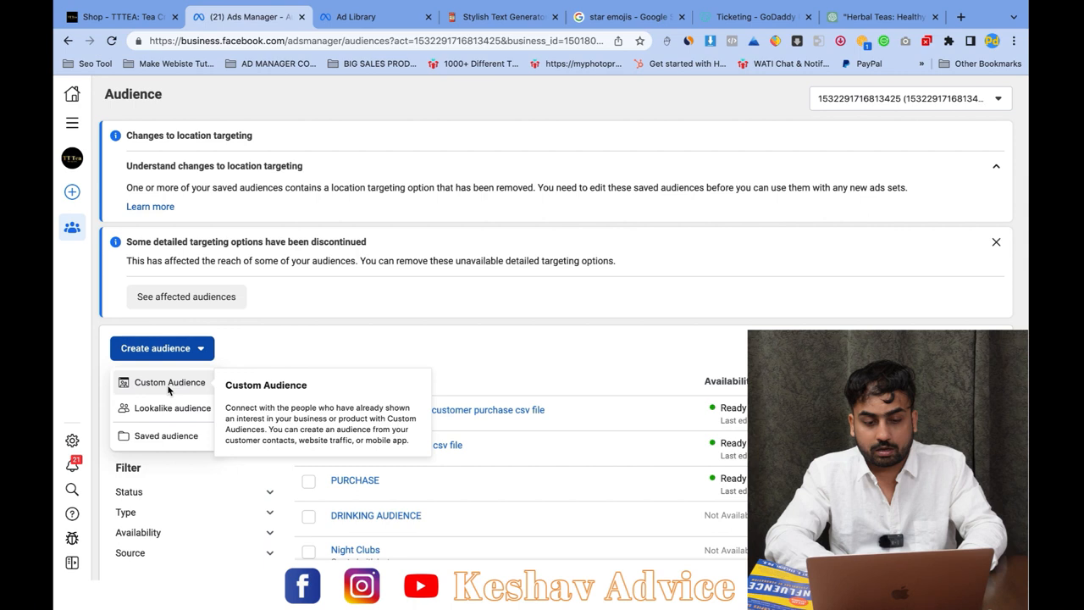
pyautogui.click(168, 383)
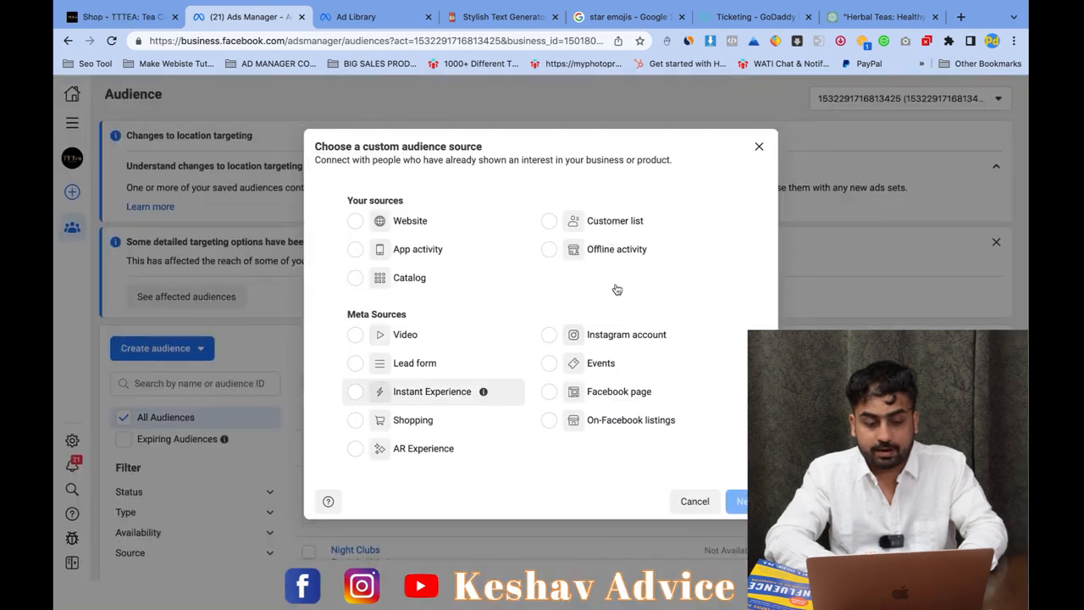
pyautogui.click(606, 222)
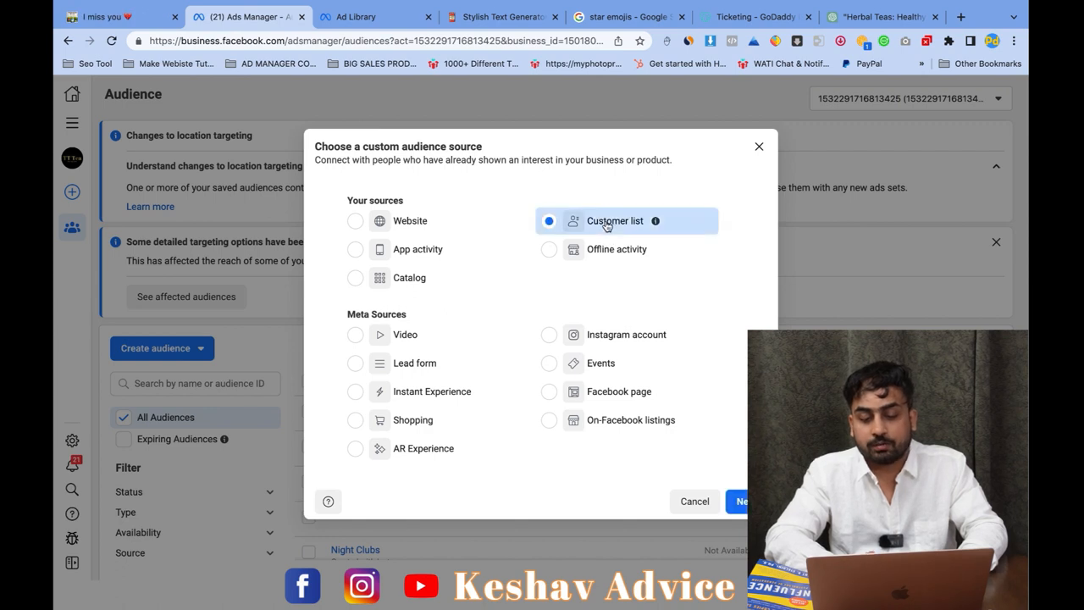
pyautogui.click(740, 501)
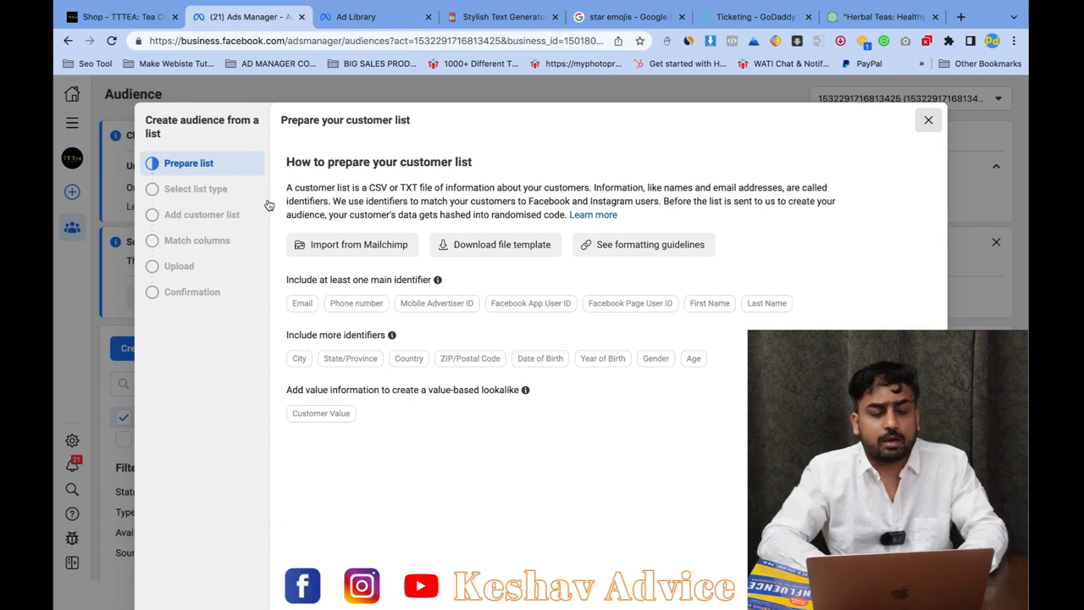
pyautogui.click(927, 121)
# Step: Set up a website custom audience from TTTea.in with the Purchase event and discard it without creating it
pyautogui.scroll(-1, 218, 396)
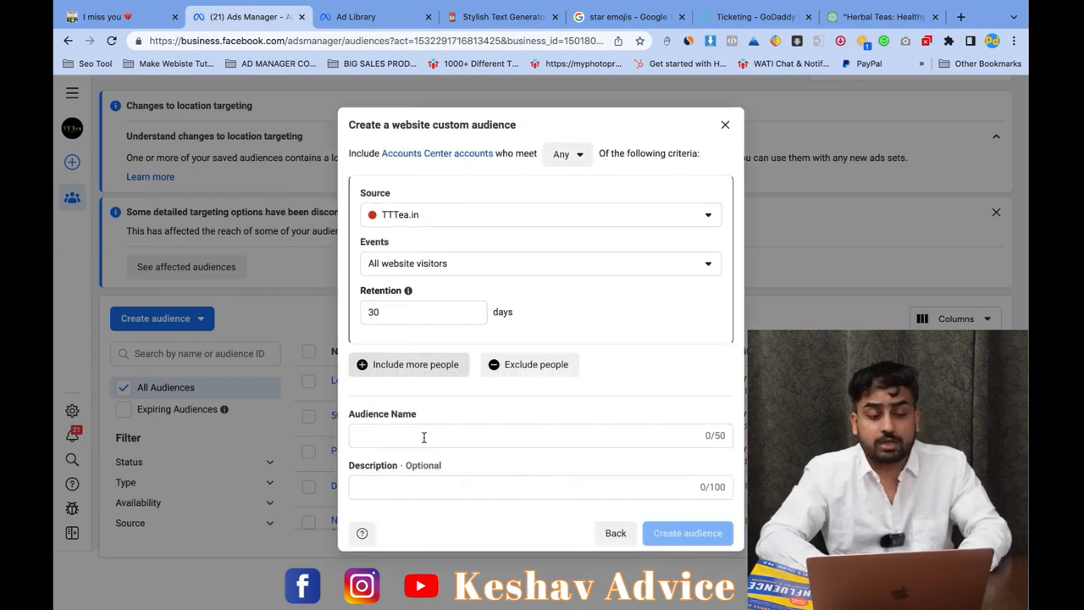
pyautogui.click(465, 270)
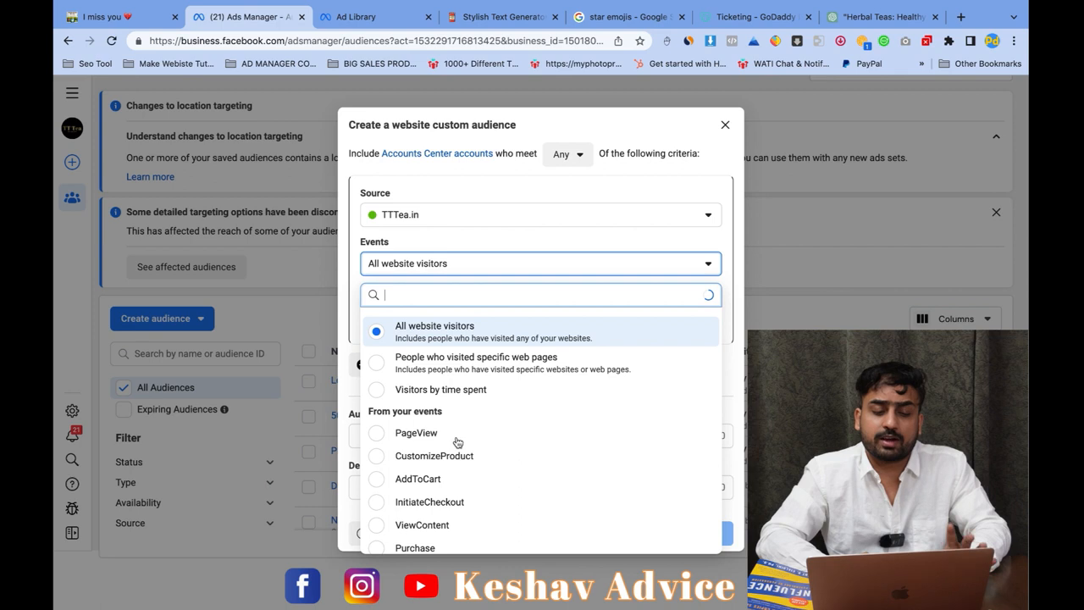
pyautogui.click(436, 542)
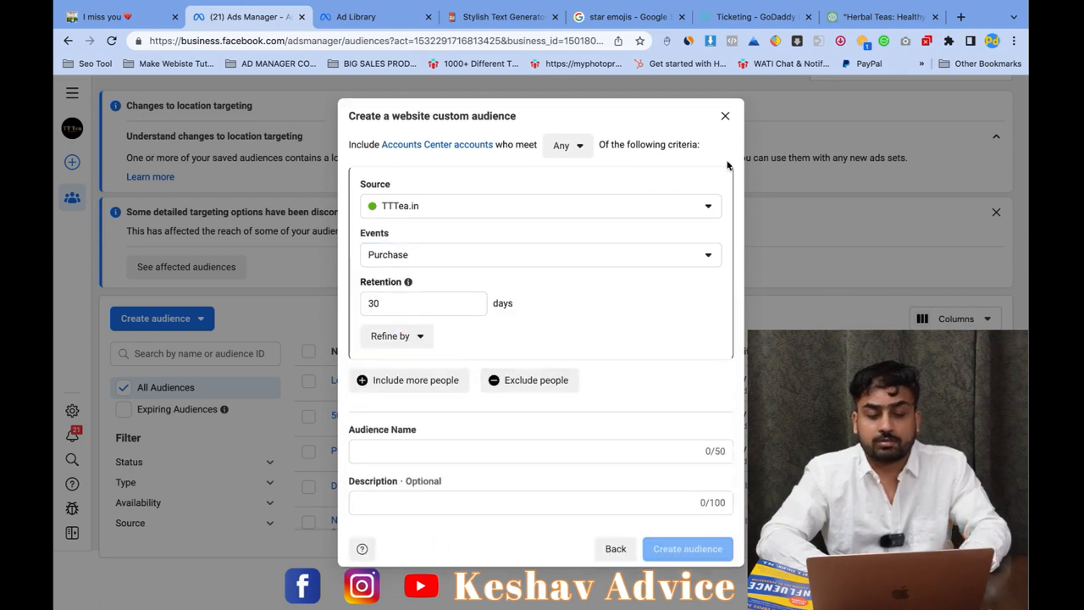
pyautogui.click(726, 116)
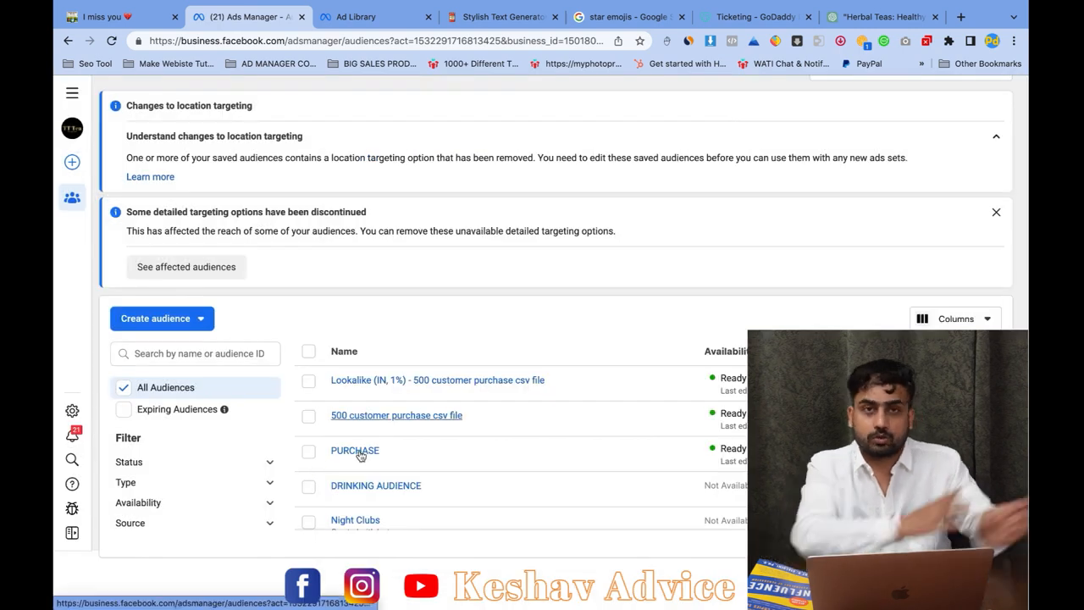
# Step: Start a lookalike audience for the PURCHASE custom audience and choose PURCHASE from the other sources as its lookalike source
pyautogui.click(309, 453)
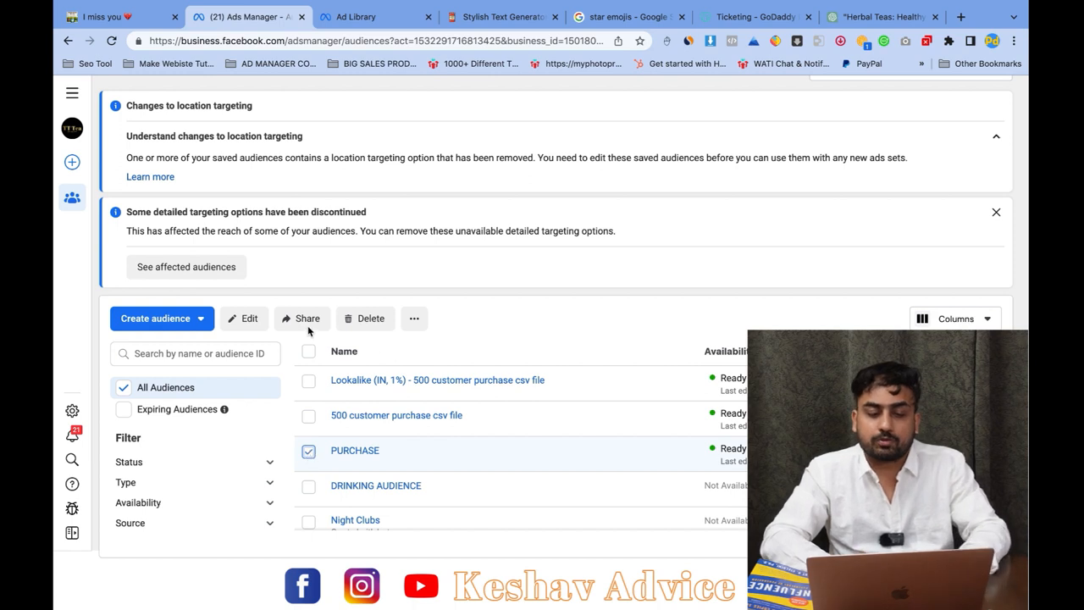
pyautogui.click(420, 321)
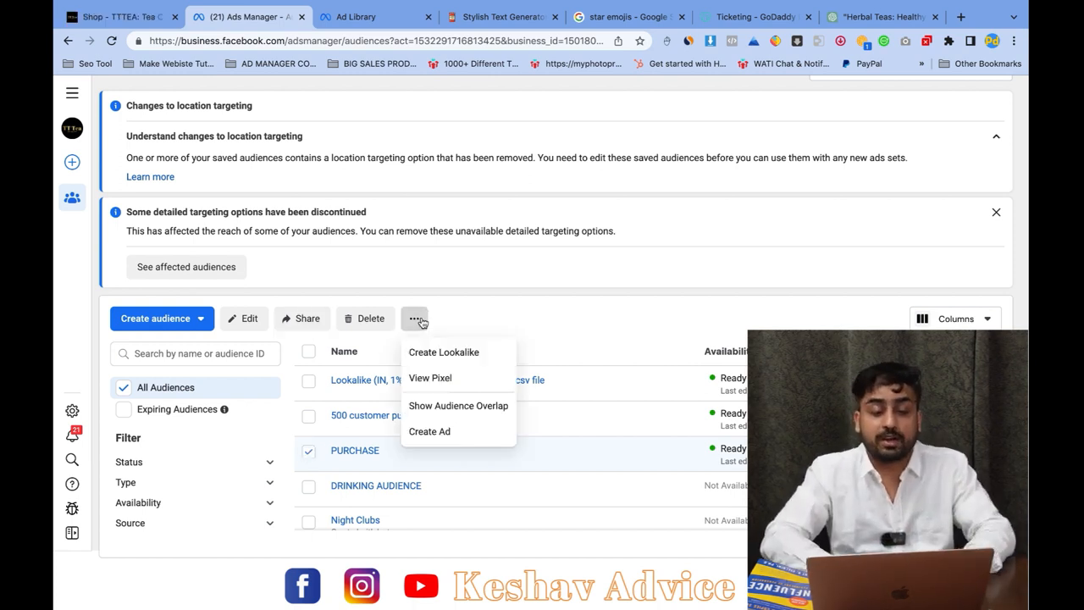
pyautogui.click(440, 362)
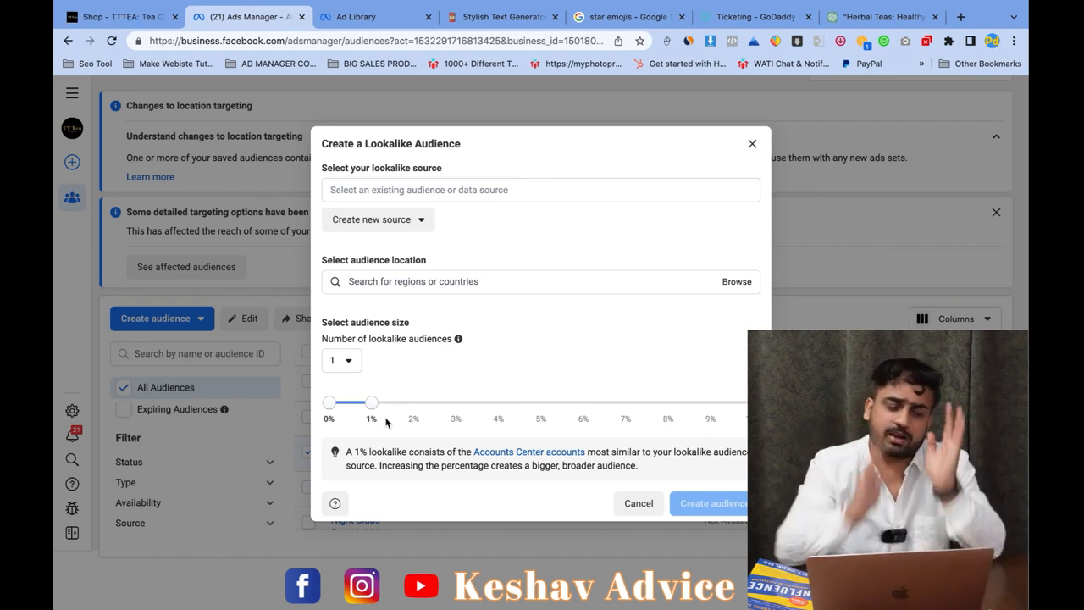
pyautogui.click(464, 188)
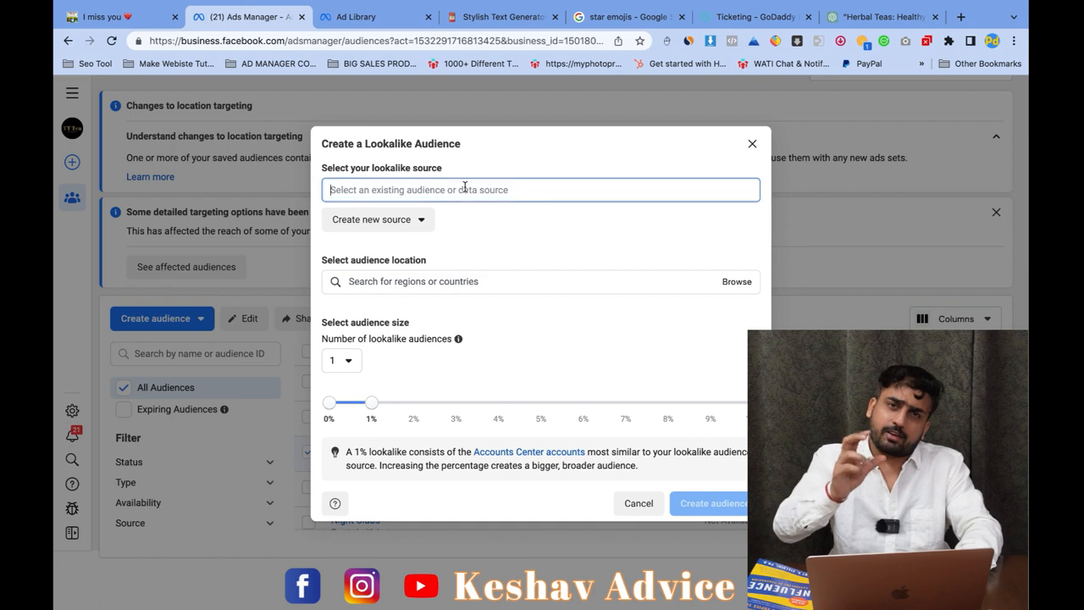
pyautogui.write('pu')
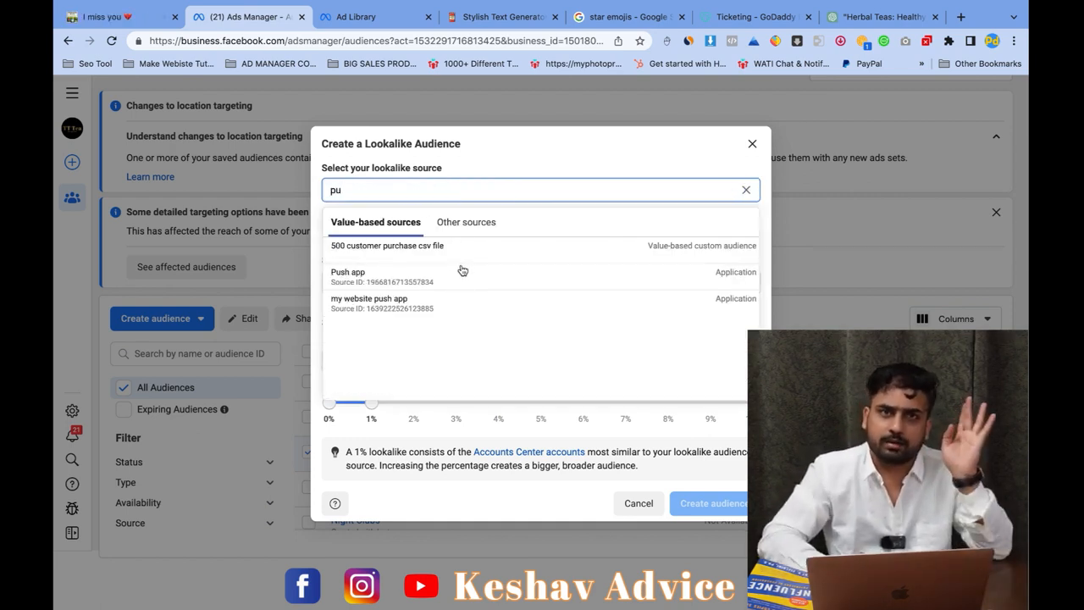
pyautogui.click(464, 227)
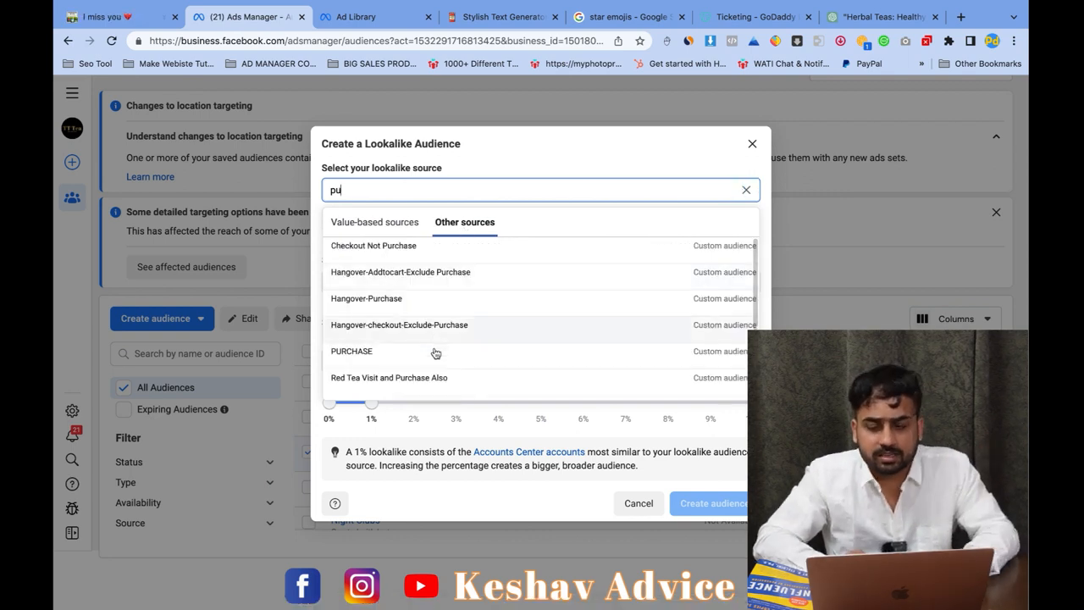
pyautogui.scroll(-1, 435, 352)
pyautogui.click(435, 350)
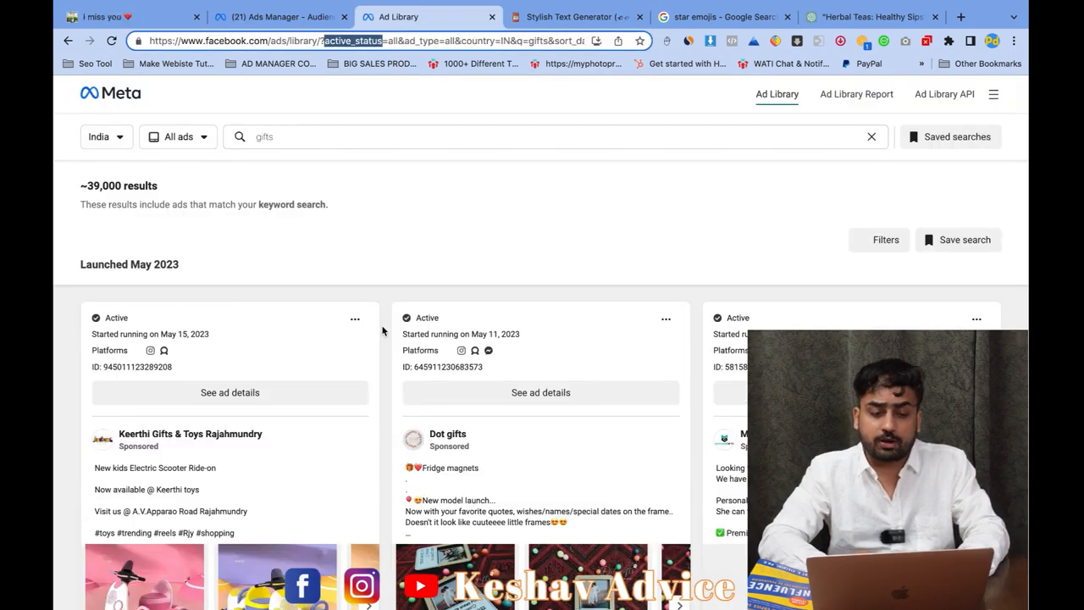
# Step: Look over the gifts ads in the Ad Library and search all ads in India for the keyword tea
pyautogui.scroll(-1, 382, 330)
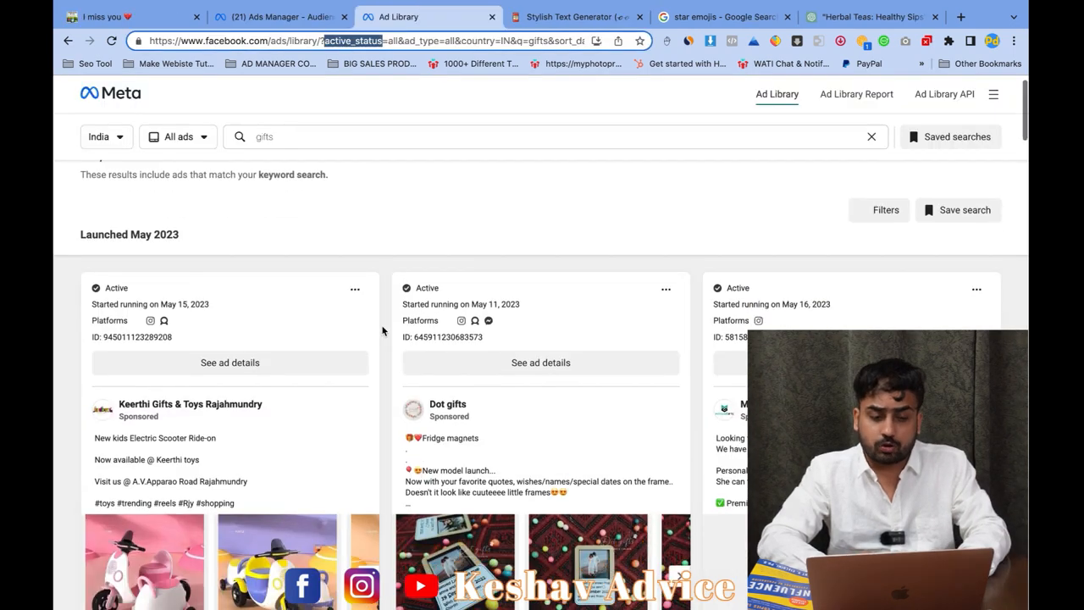
pyautogui.scroll(-5, 382, 331)
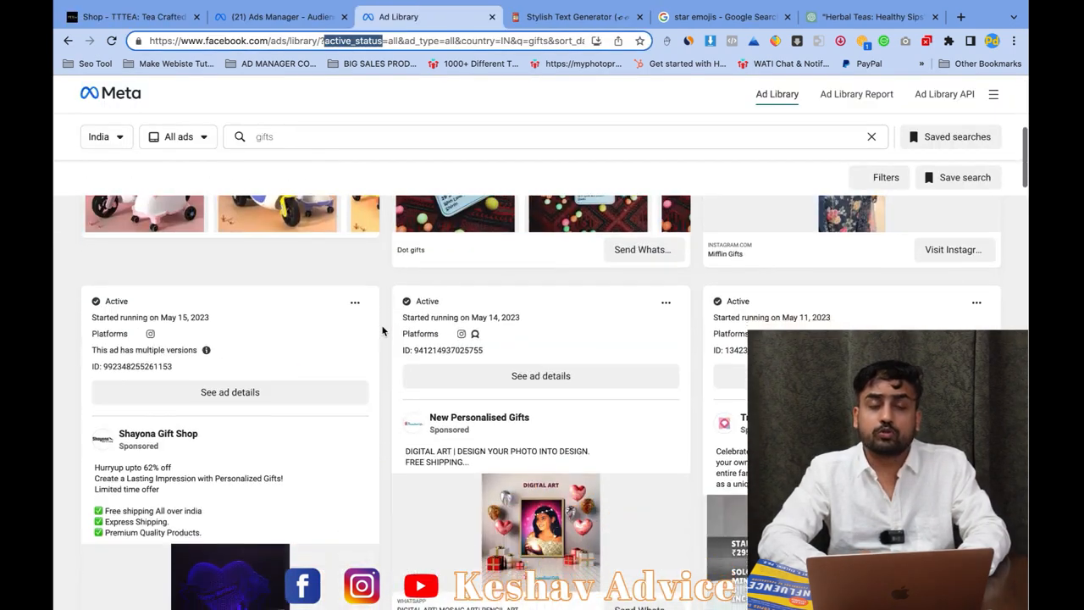
pyautogui.scroll(-1, 382, 330)
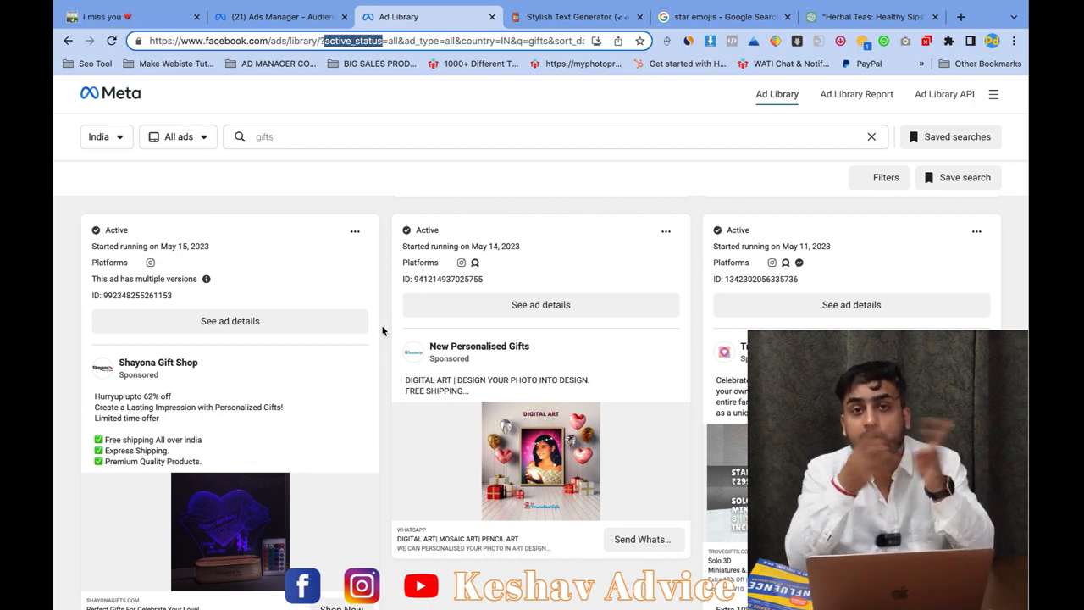
pyautogui.click(299, 132)
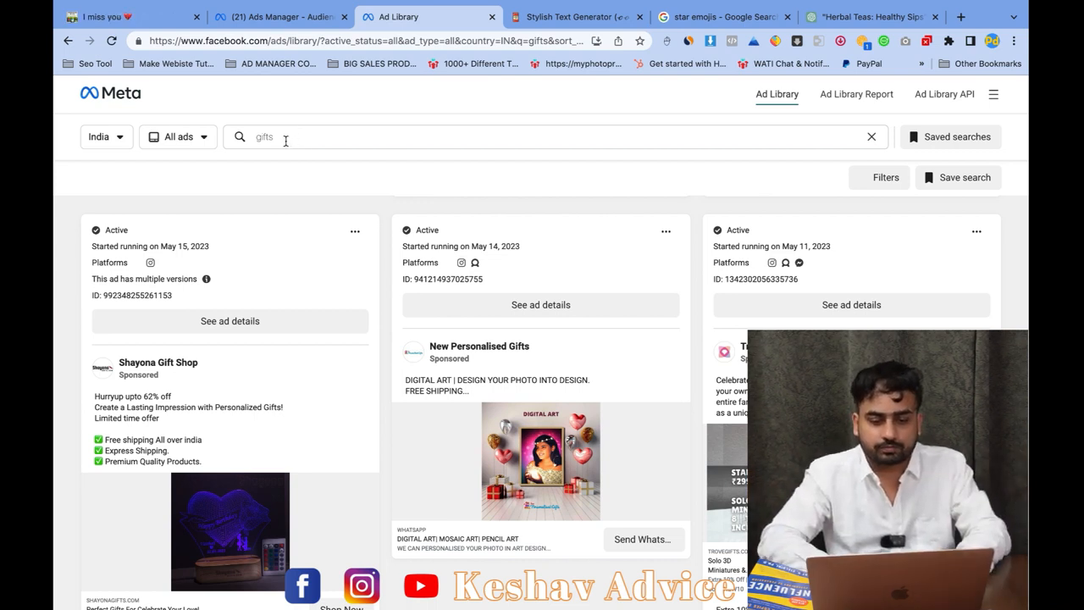
pyautogui.click(285, 141)
pyautogui.write('tea')
pyautogui.press('Return')
pyautogui.click(179, 136)
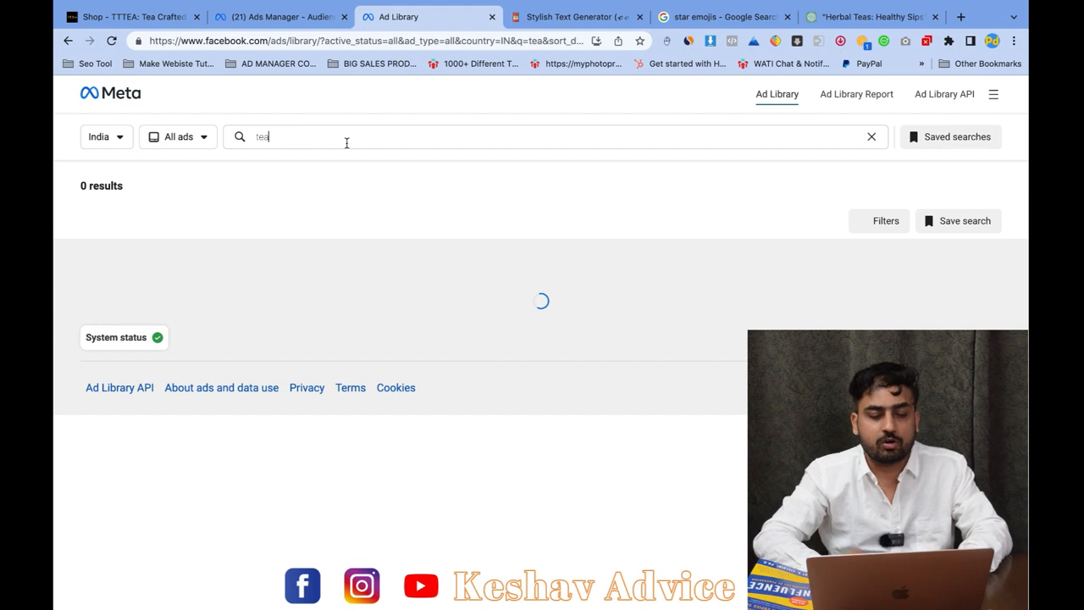
# Step: Look over the tea ads and limit the results to impressions on or after Apr 1, 2023
pyautogui.scroll(-1, 366, 278)
pyautogui.scroll(1, 365, 277)
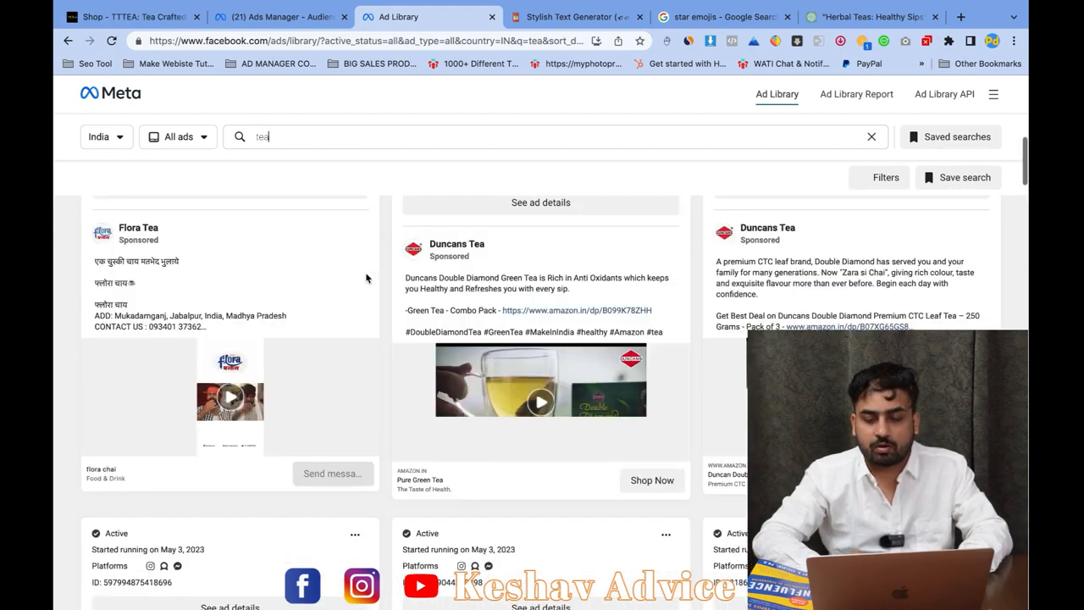
pyautogui.scroll(-3, 366, 278)
pyautogui.scroll(-12, 365, 278)
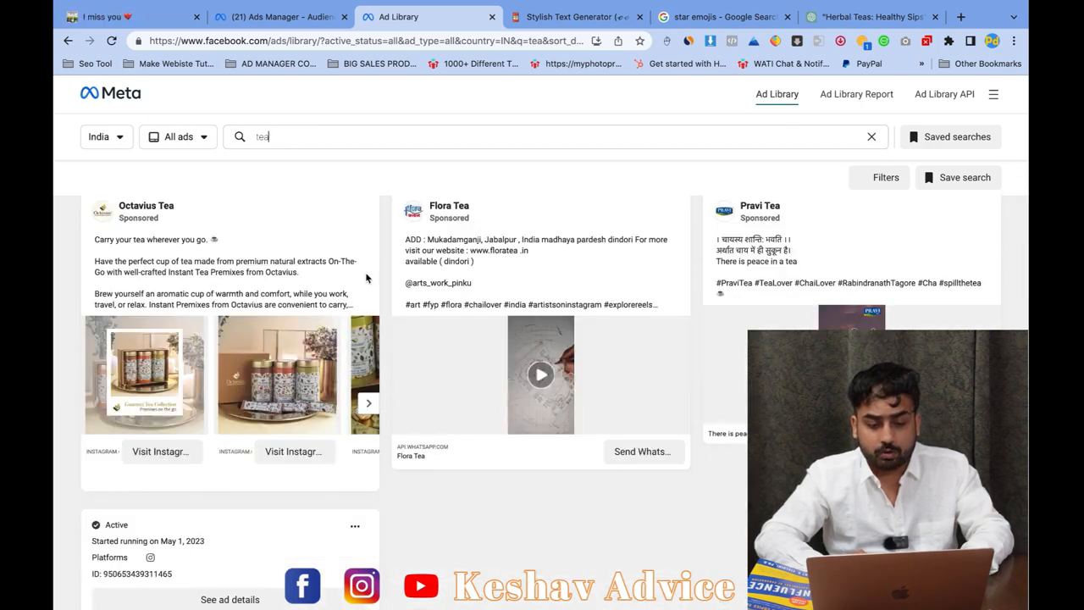
pyautogui.scroll(15, 366, 278)
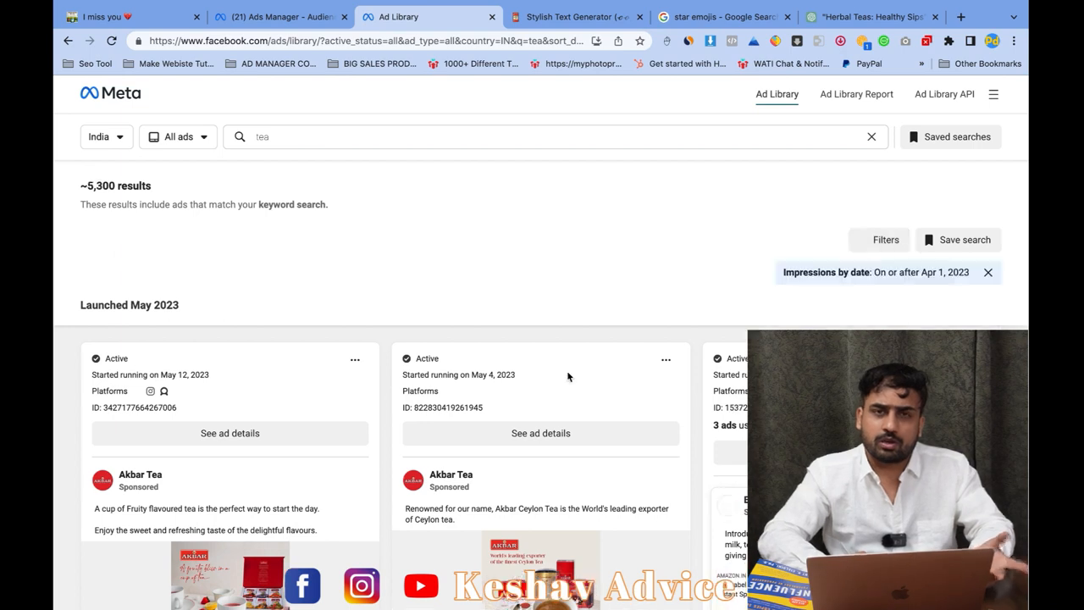
# Step: Review the date-filtered tea ads launched in May 2023 and preview the Duncans Tea green tea video ad
pyautogui.scroll(-5, 566, 370)
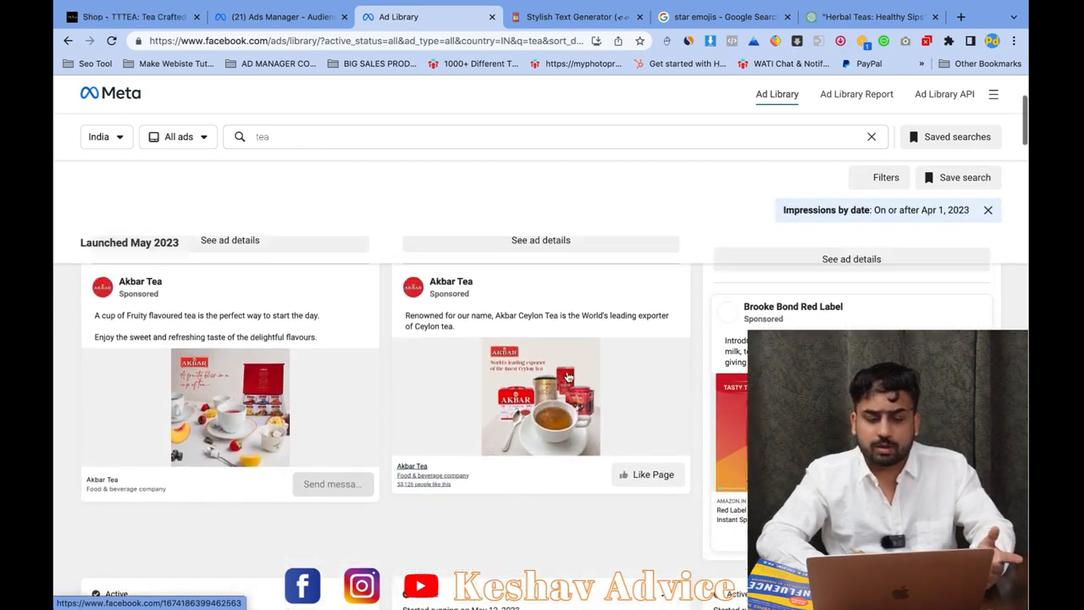
pyautogui.scroll(-10, 567, 377)
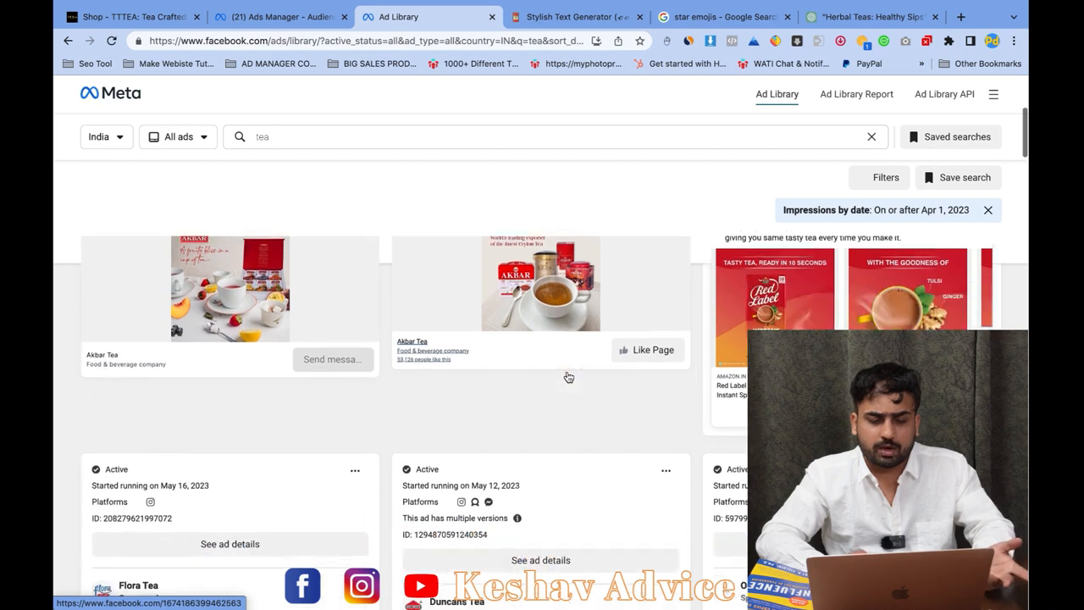
pyautogui.scroll(-2, 568, 377)
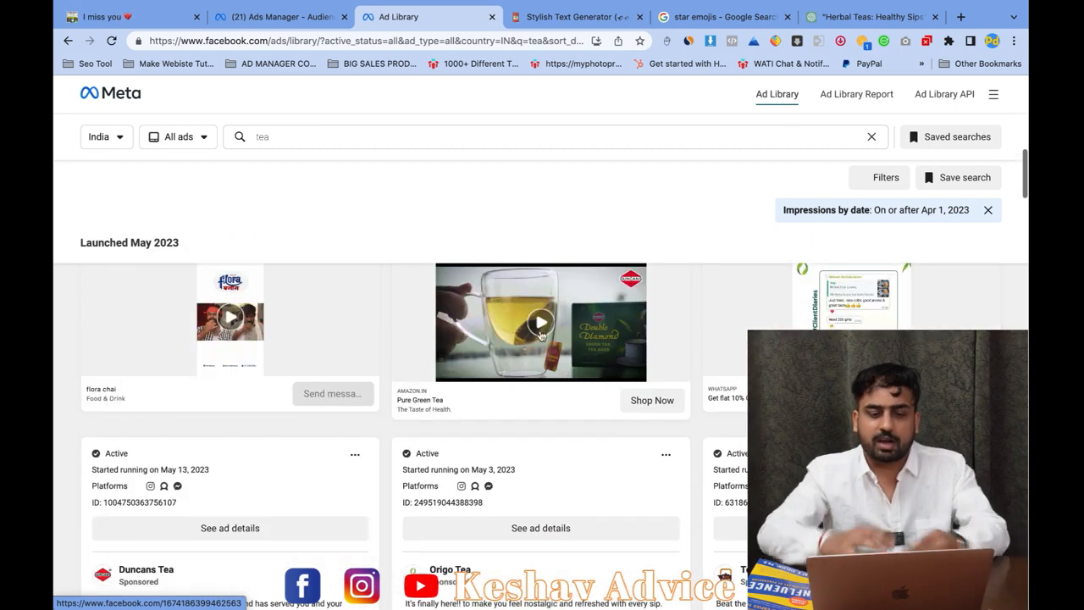
pyautogui.click(540, 324)
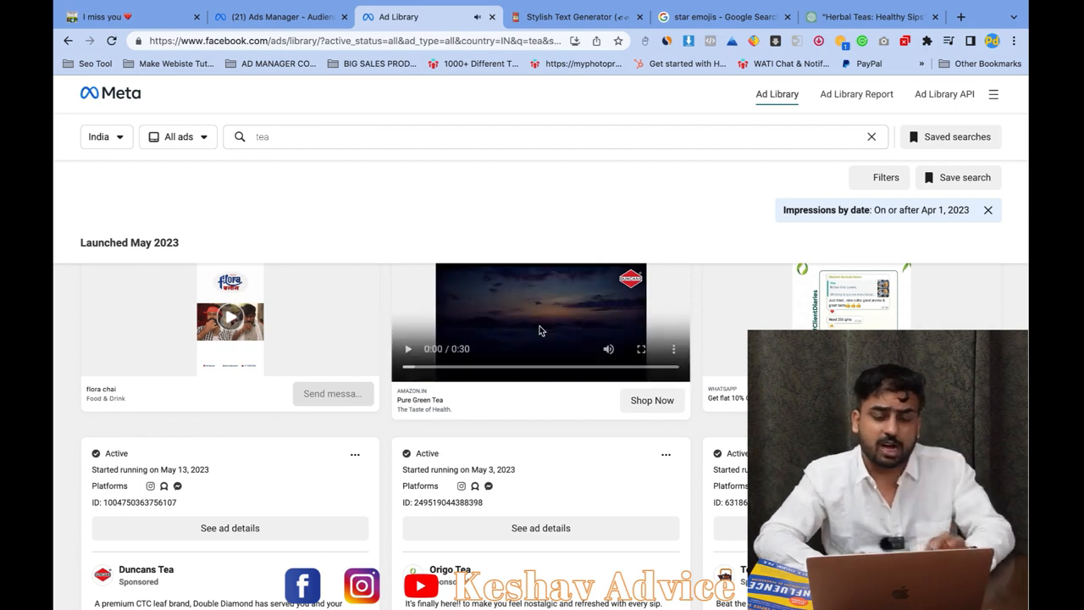
# Step: Compare the creatives and copy of further May 2023 tea ads and watch part of Origo Tea's tea garden video ad
pyautogui.scroll(-9, 541, 330)
pyautogui.scroll(-5, 538, 330)
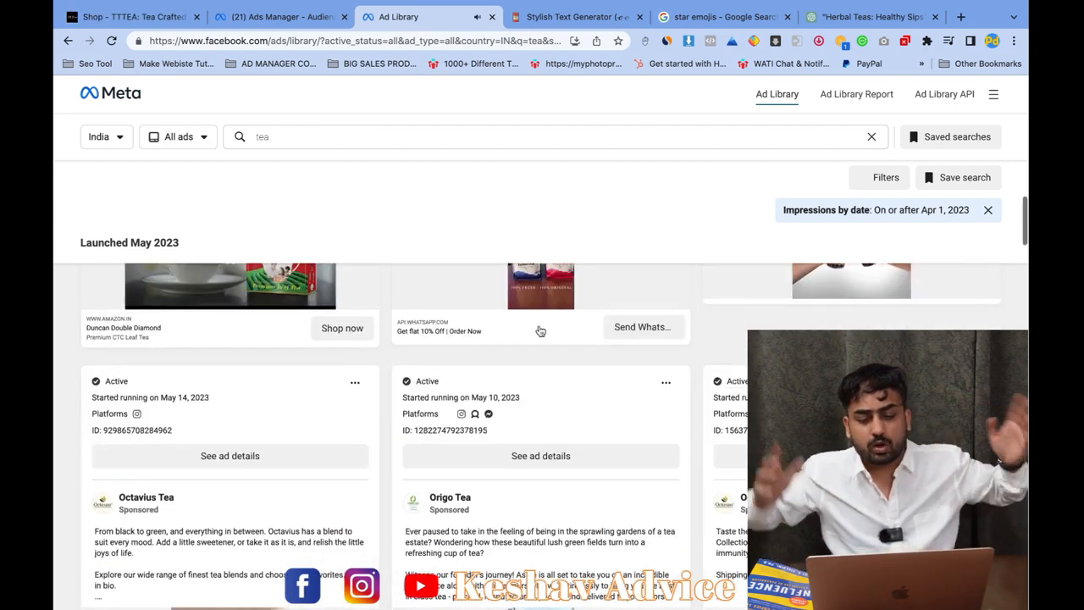
pyautogui.scroll(-15, 538, 326)
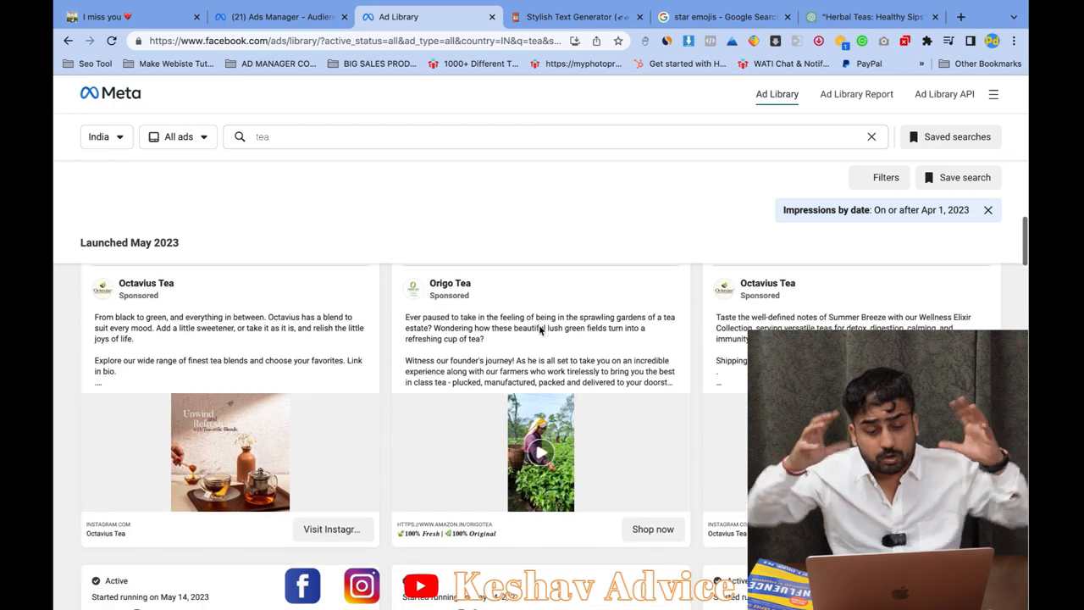
pyautogui.scroll(-6, 540, 330)
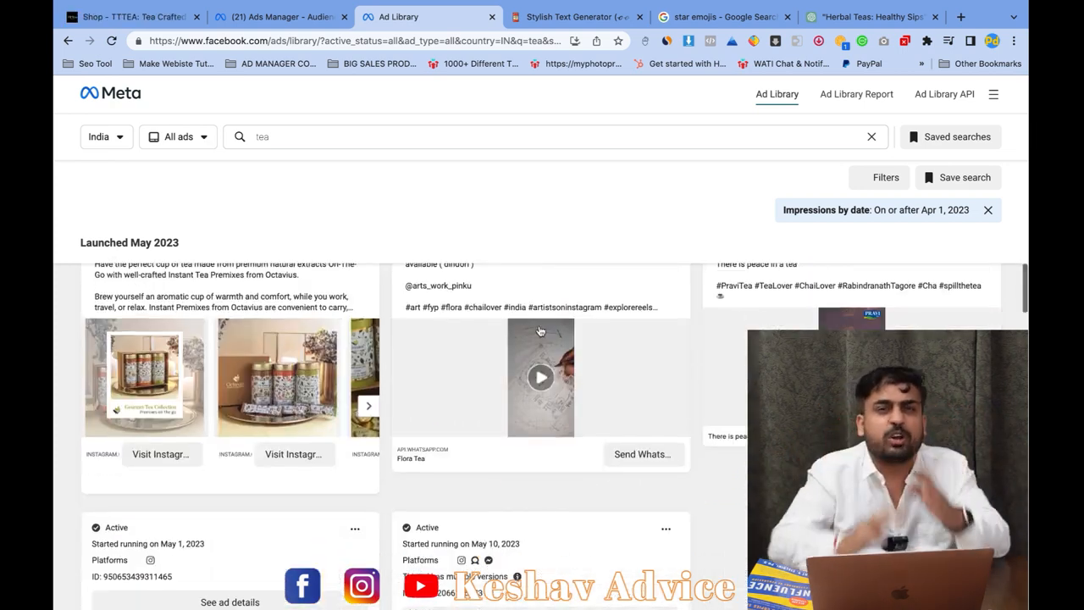
pyautogui.scroll(-8, 540, 330)
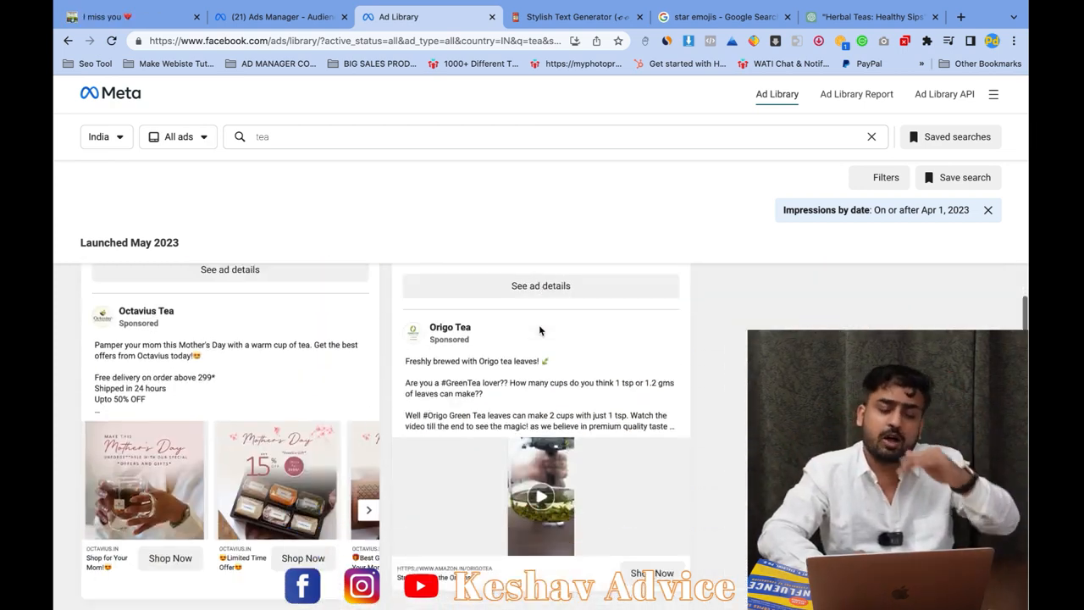
pyautogui.scroll(-10, 539, 330)
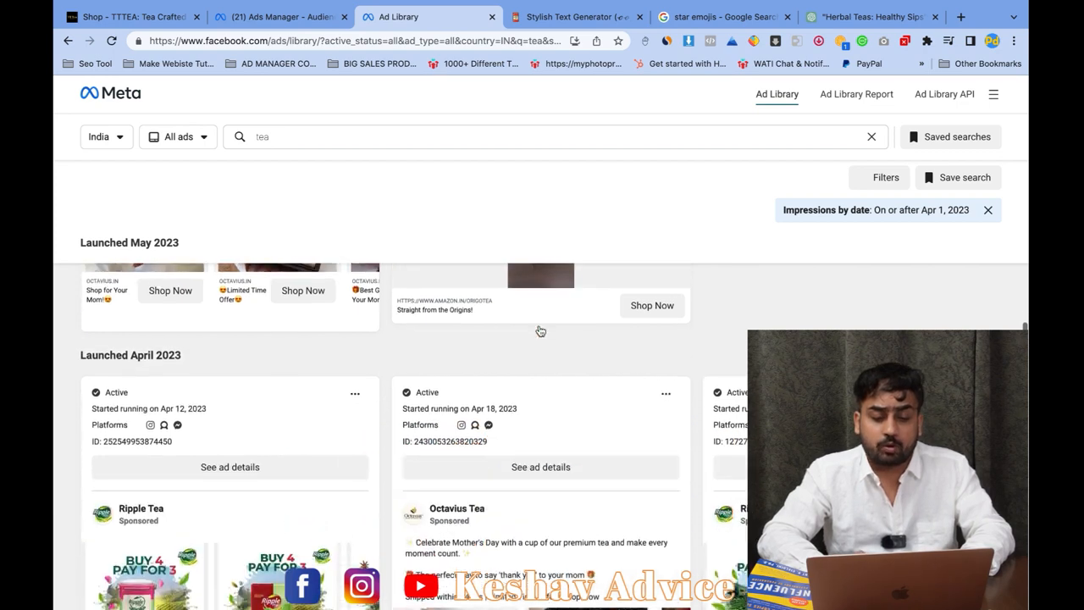
pyautogui.scroll(15, 536, 433)
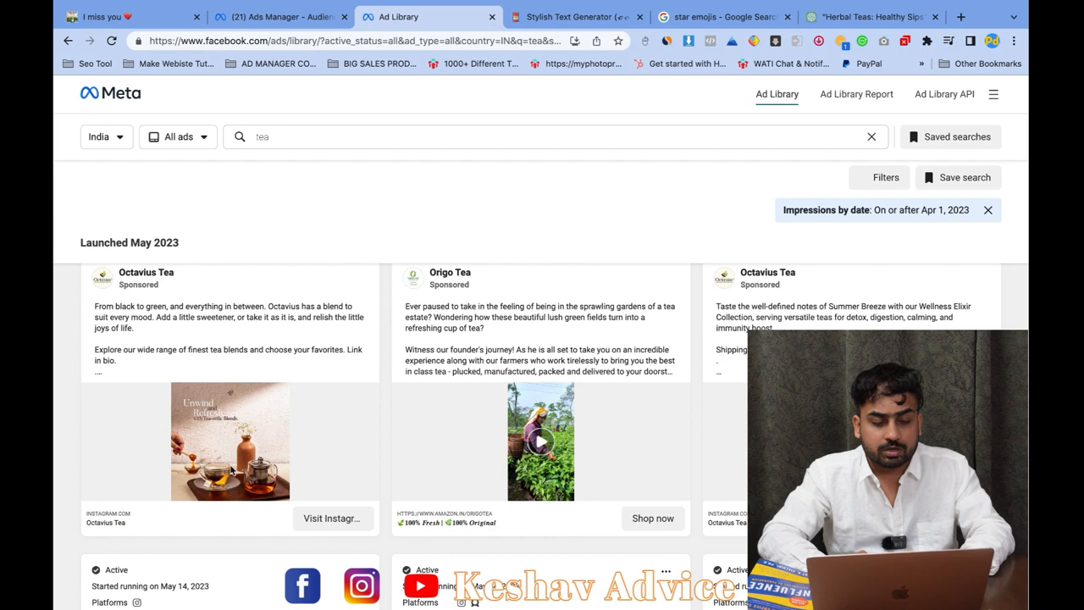
pyautogui.click(594, 433)
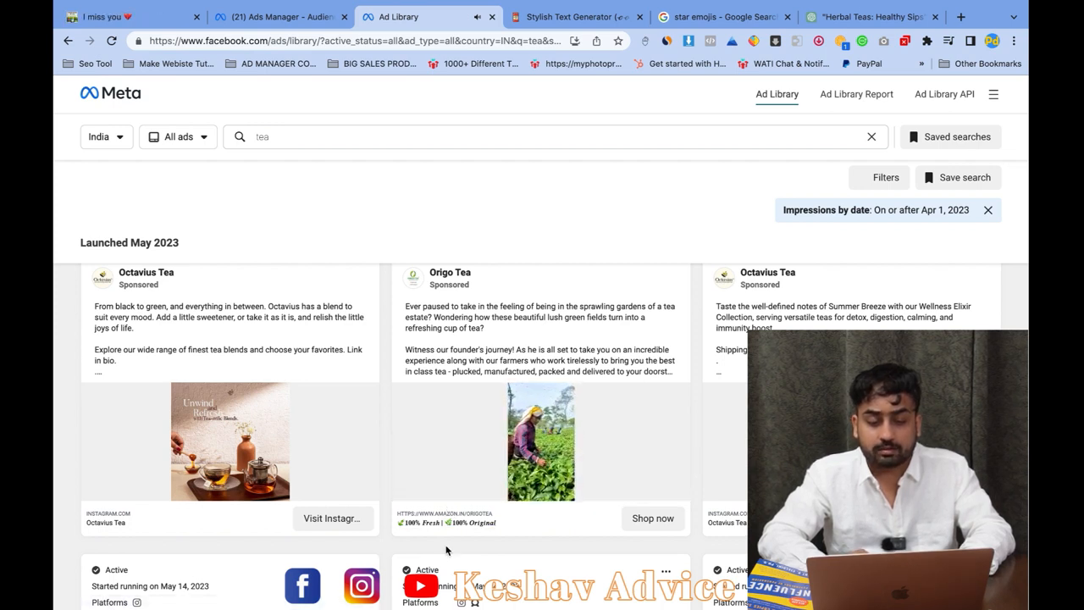
pyautogui.moveTo(415, 470)
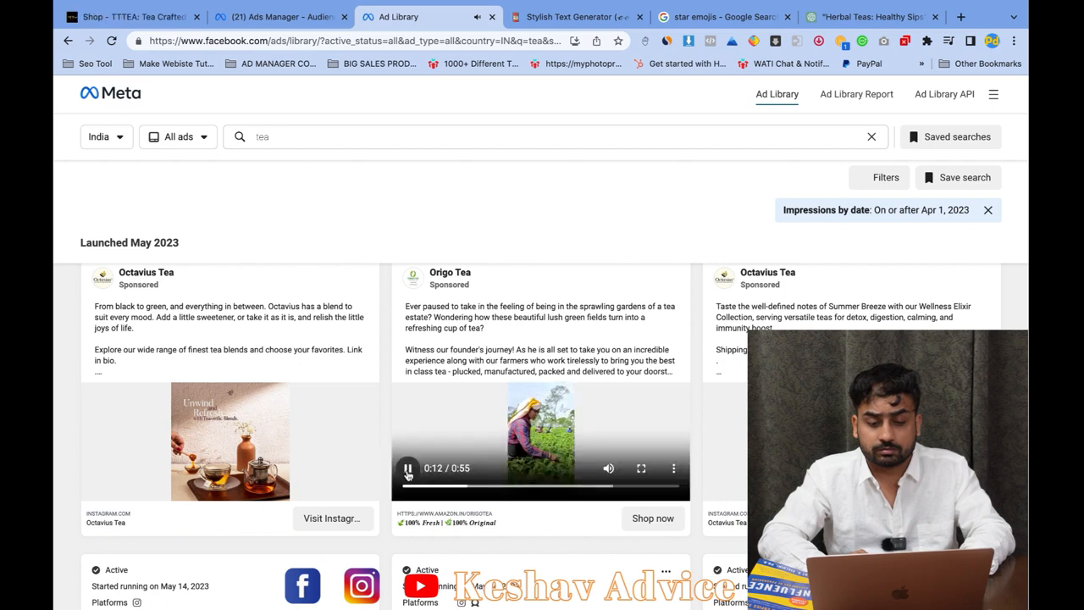
pyautogui.click(499, 474)
# Step: Examine the longer-running tea ads launched in April and March 2023, including the offers from Ripple Tea, Octavius Tea and Tea Trunk
pyautogui.scroll(-5, 499, 479)
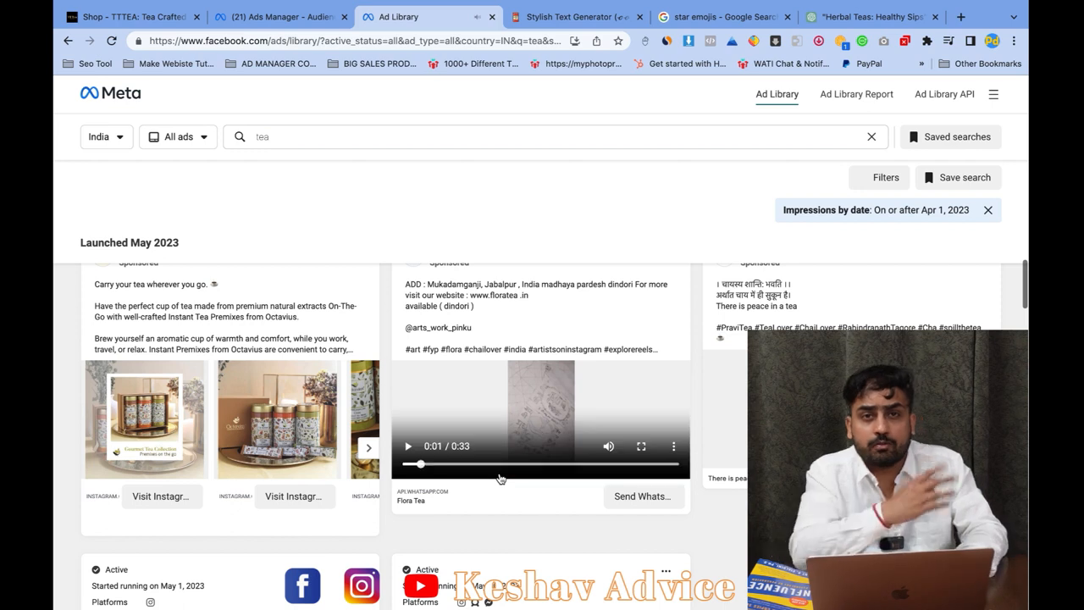
pyautogui.scroll(-1, 500, 477)
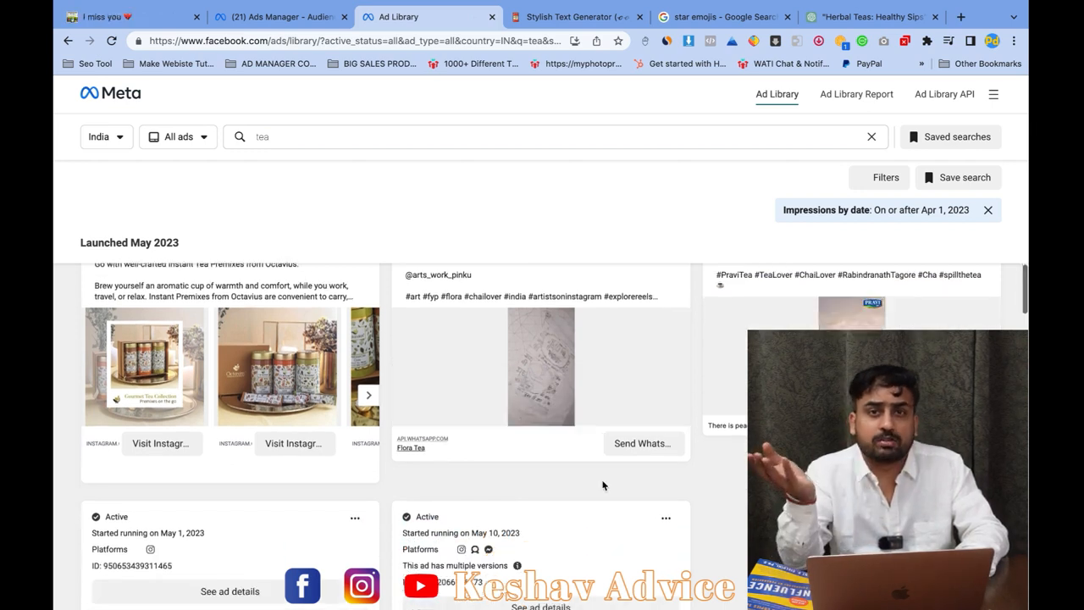
pyautogui.scroll(-5, 603, 486)
pyautogui.scroll(-1, 603, 486)
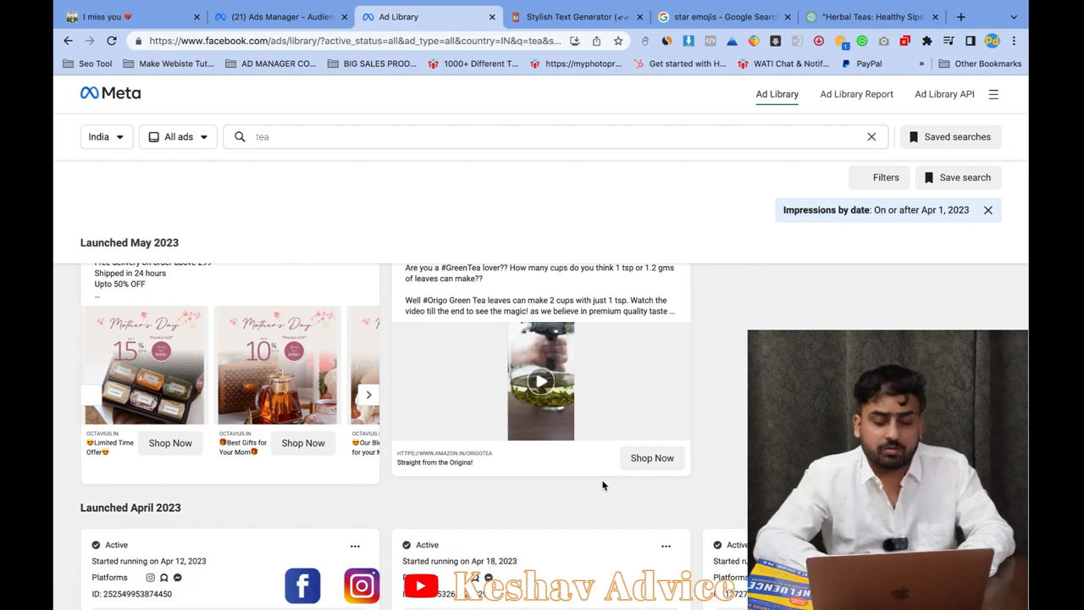
pyautogui.scroll(-5, 542, 436)
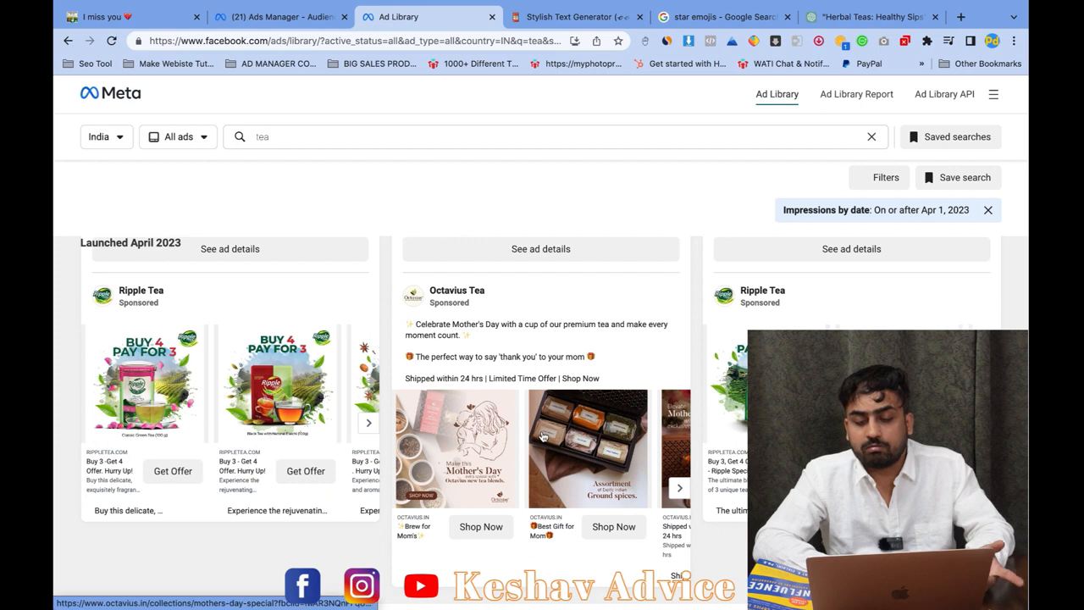
pyautogui.scroll(1, 543, 435)
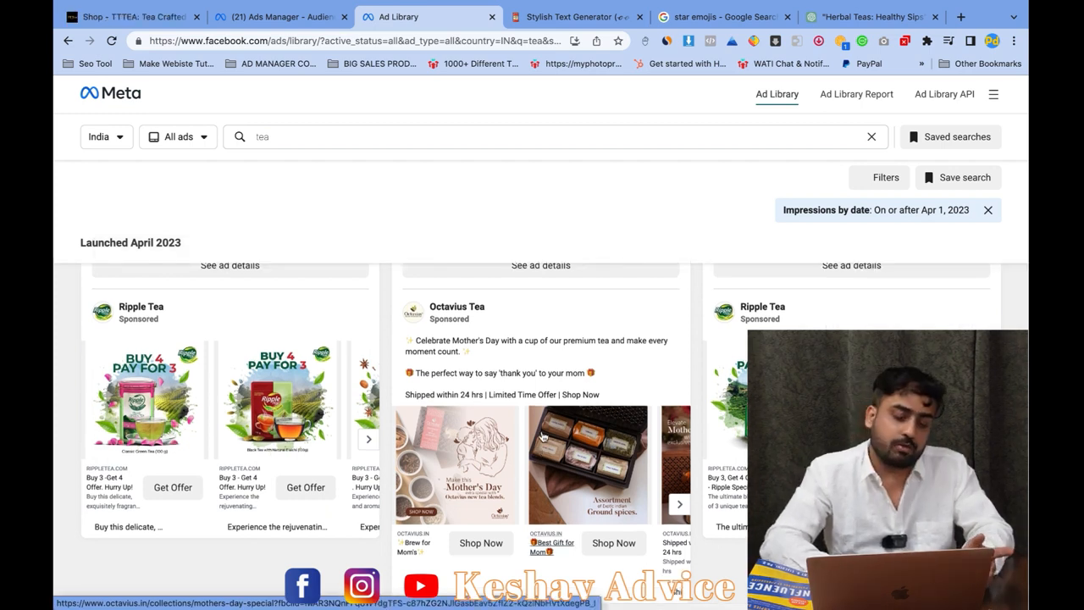
pyautogui.scroll(-8, 543, 435)
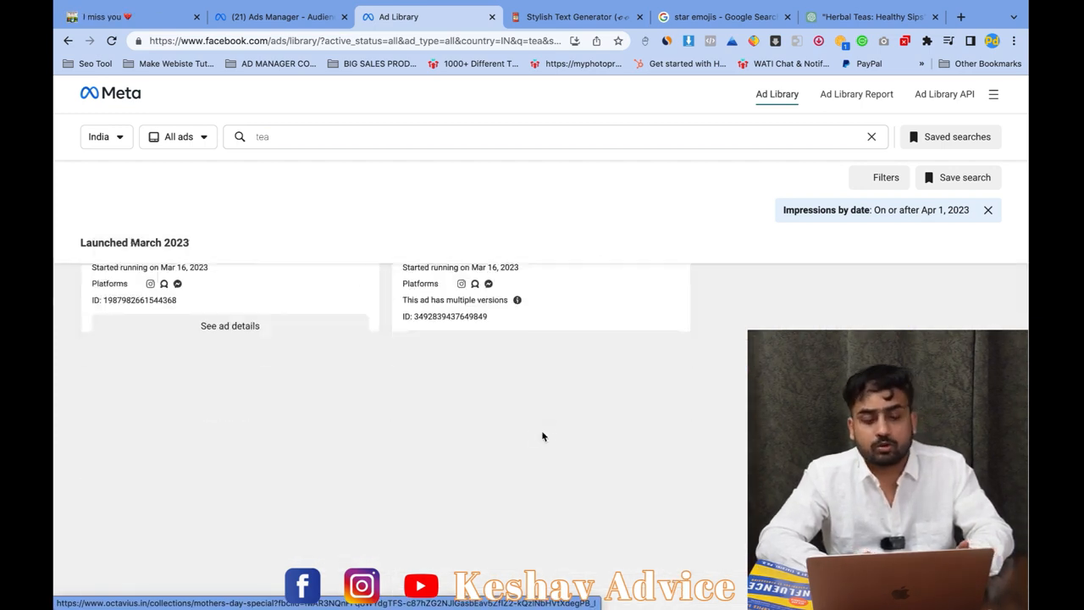
pyautogui.scroll(1, 541, 432)
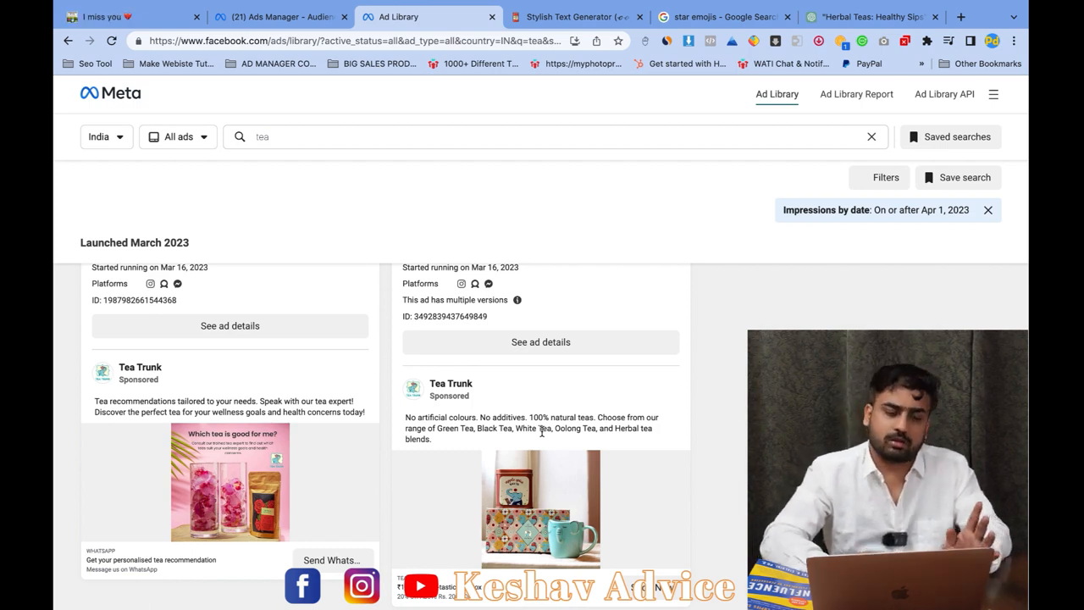
pyautogui.scroll(5, 542, 433)
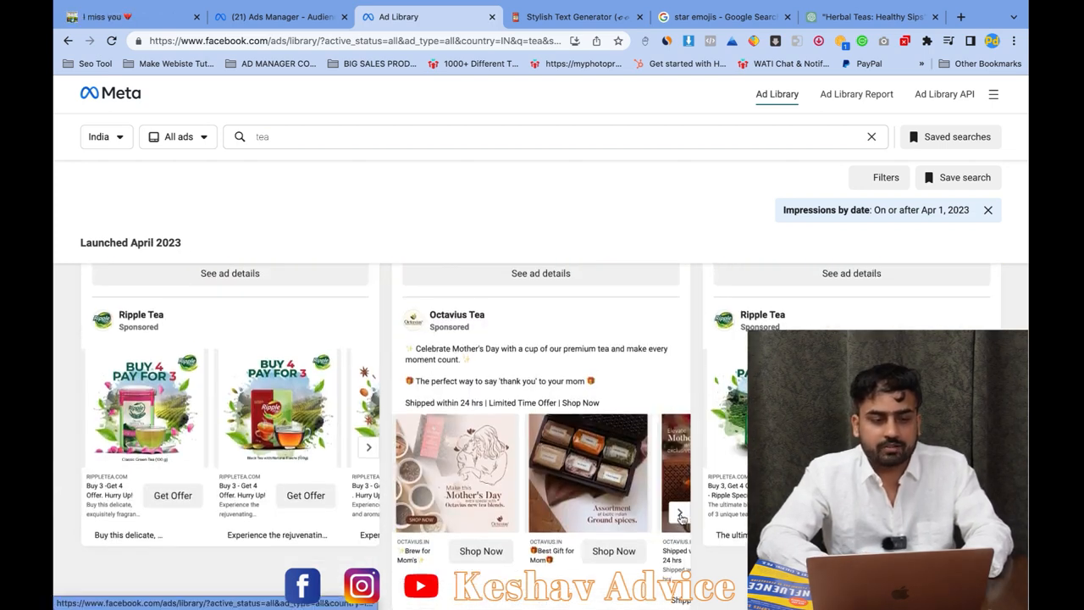
# Step: Browse the remaining cards of the Octavius Tea Mother's Day carousel and the Ripple Tea carousel beside it
pyautogui.click(680, 512)
pyautogui.click(680, 514)
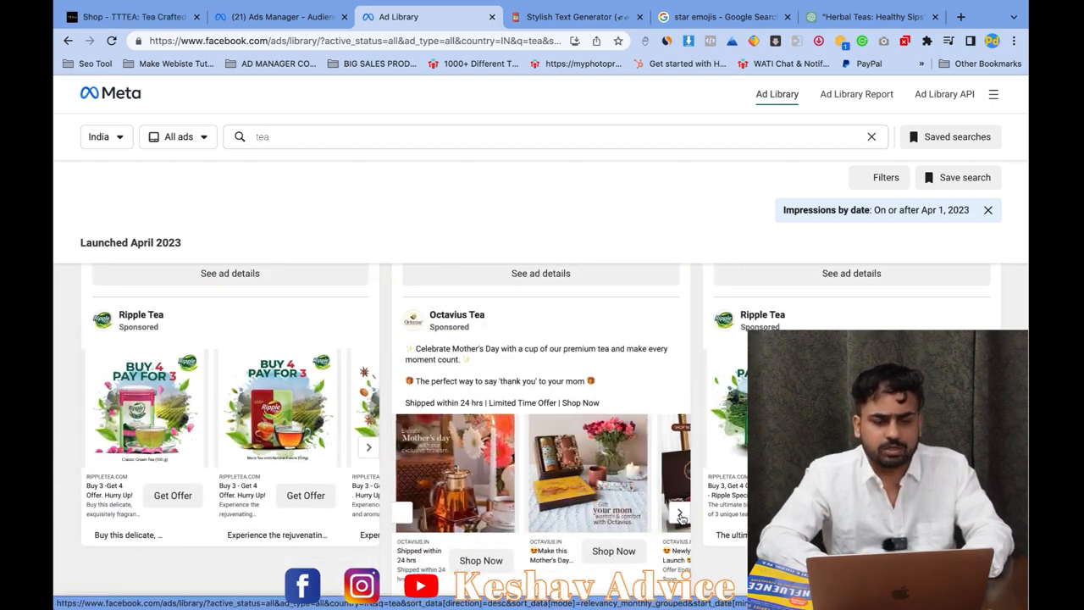
pyautogui.click(680, 514)
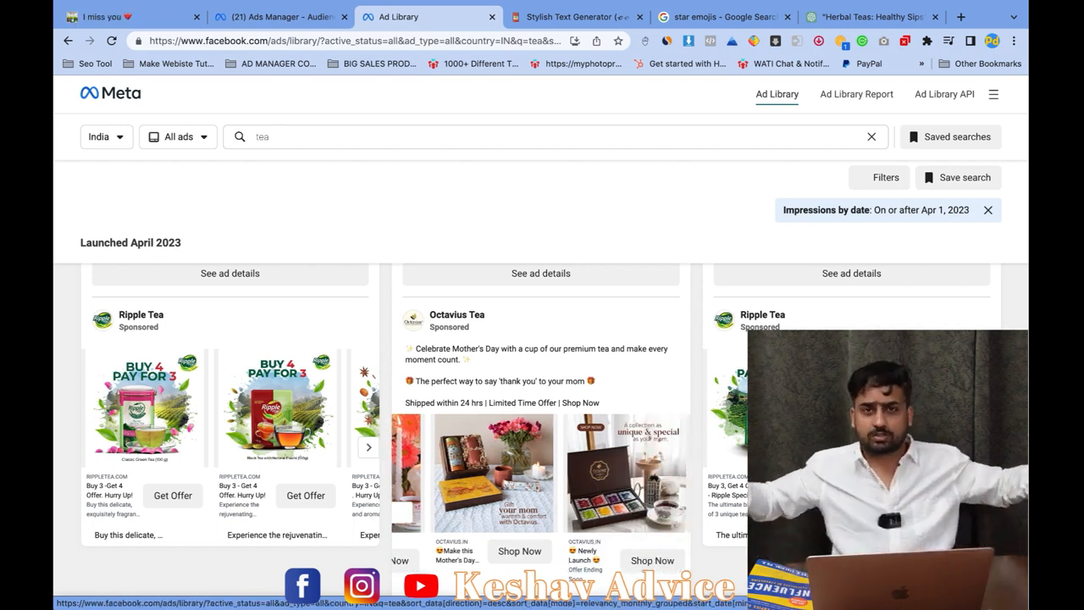
pyautogui.click(990, 446)
pyautogui.click(990, 446)
pyautogui.click(990, 447)
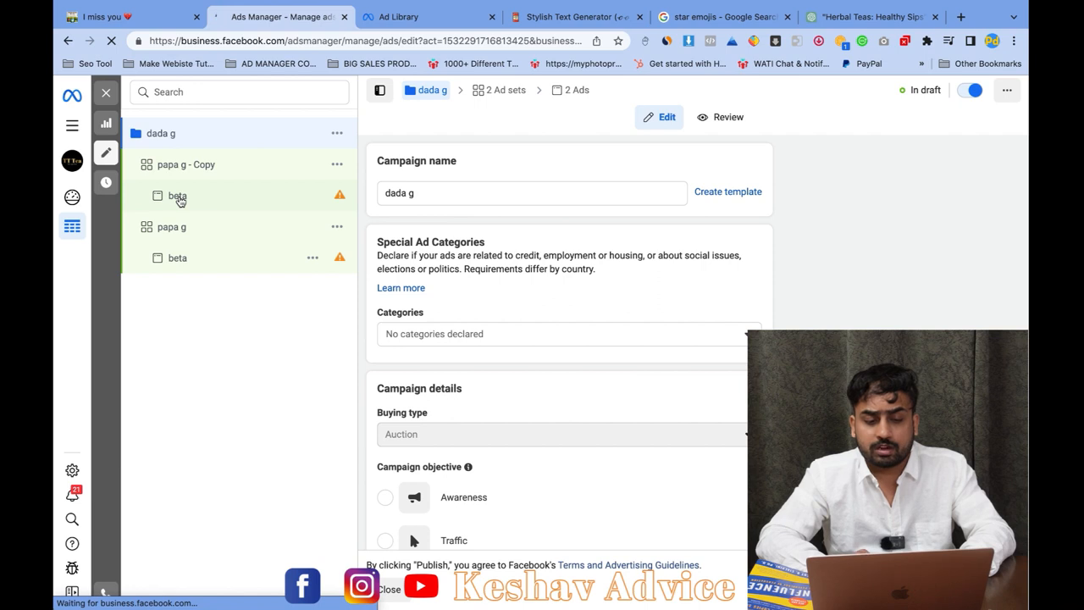
# Step: Open the beta ad under papa g - Copy in Ads Manager and review its Facebook Page, Instagram account, creative source and format options
pyautogui.click(179, 198)
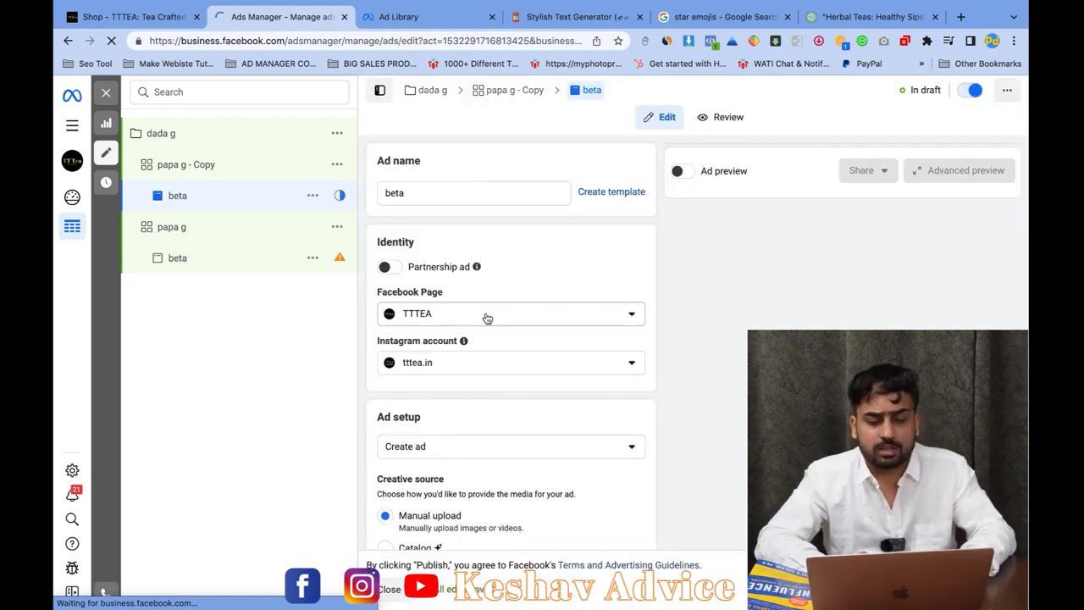
pyautogui.click(483, 317)
pyautogui.click(738, 321)
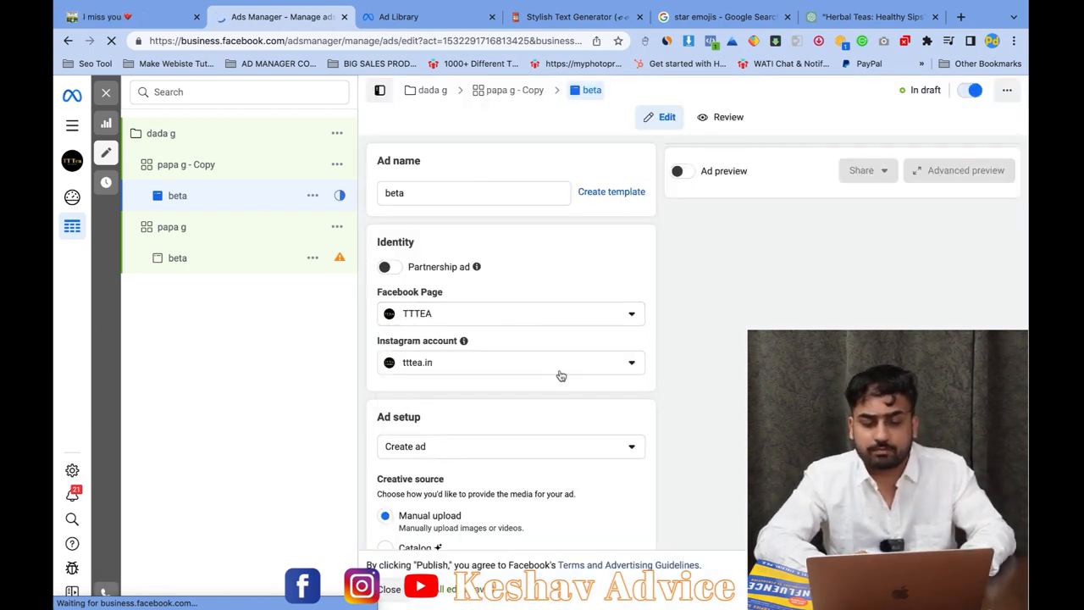
pyautogui.click(559, 370)
pyautogui.click(706, 387)
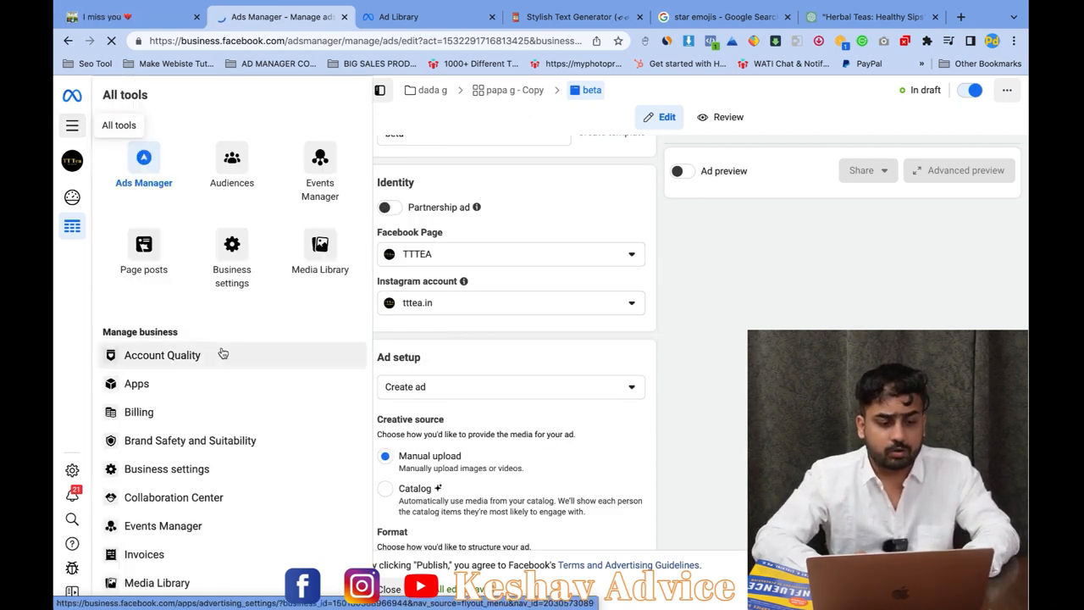
pyautogui.scroll(-5, 222, 354)
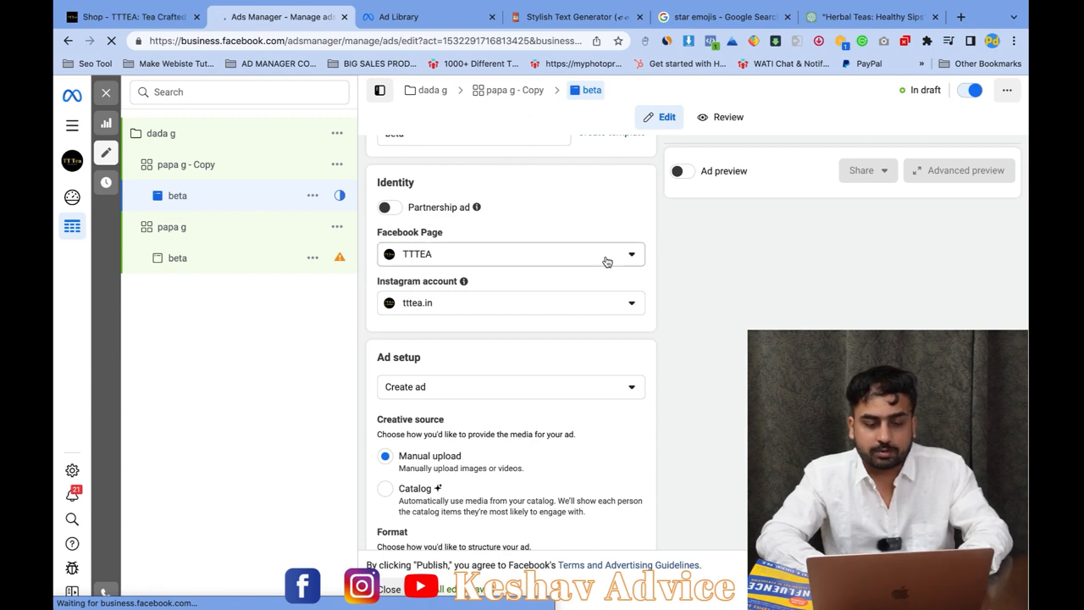
pyautogui.click(606, 260)
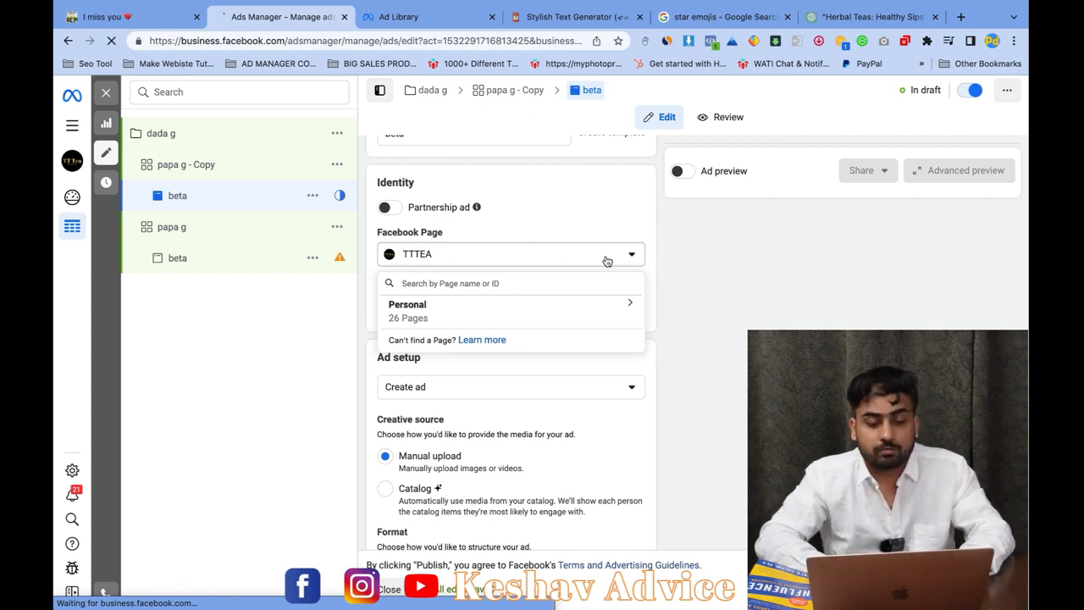
pyautogui.scroll(-5, 503, 449)
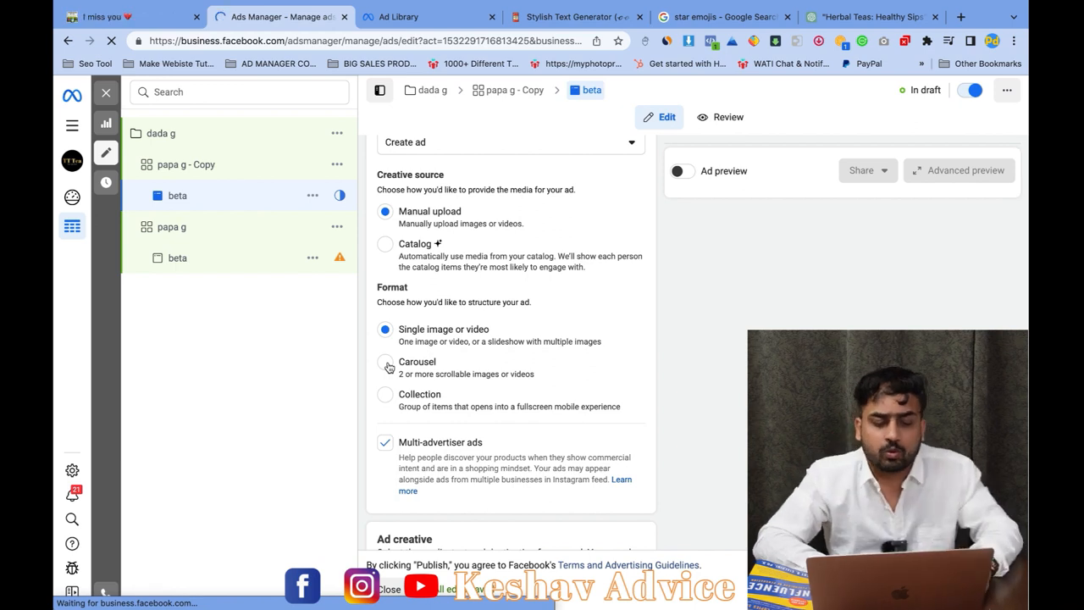
# Step: Switch to the Ad Library and look over the May 2023 tea ads, including the cards of the Brooke Bond Red Label carousel
pyautogui.hotkey('ctrl', 'Tab')
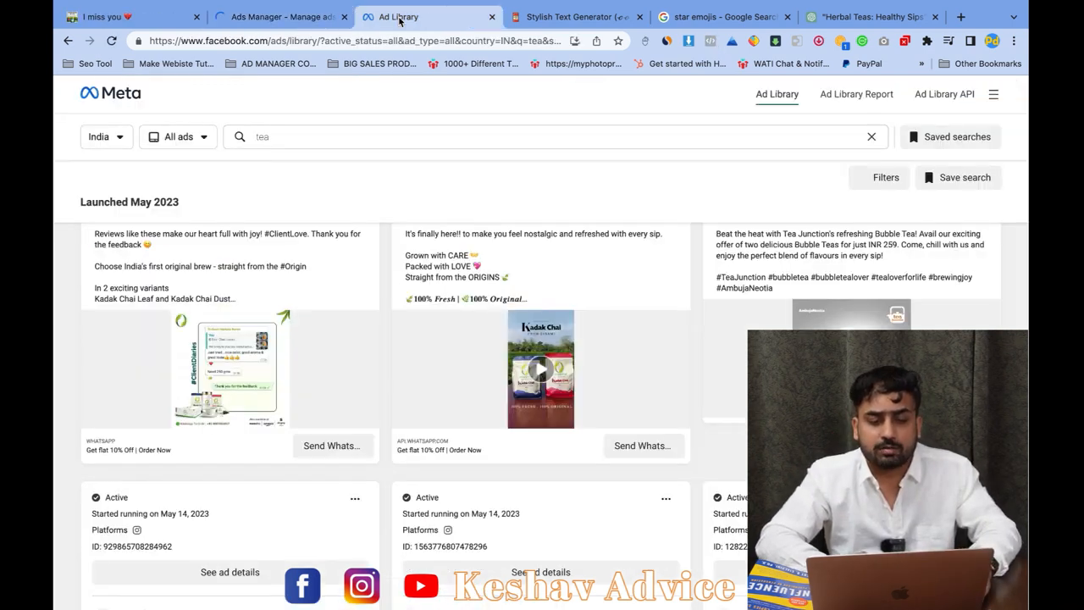
pyautogui.scroll(-10, 438, 395)
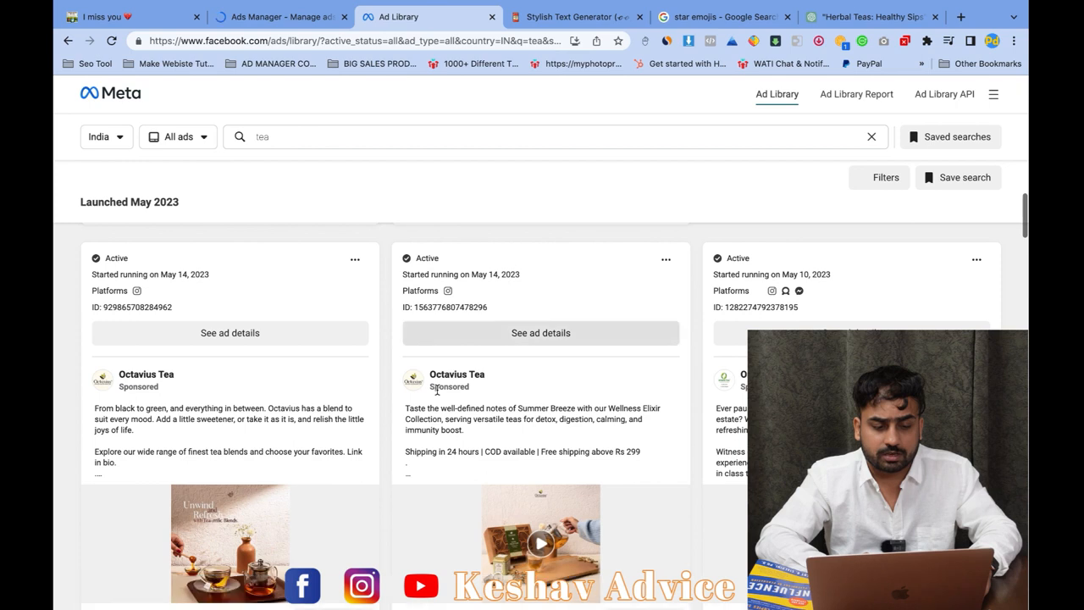
pyautogui.scroll(10, 437, 392)
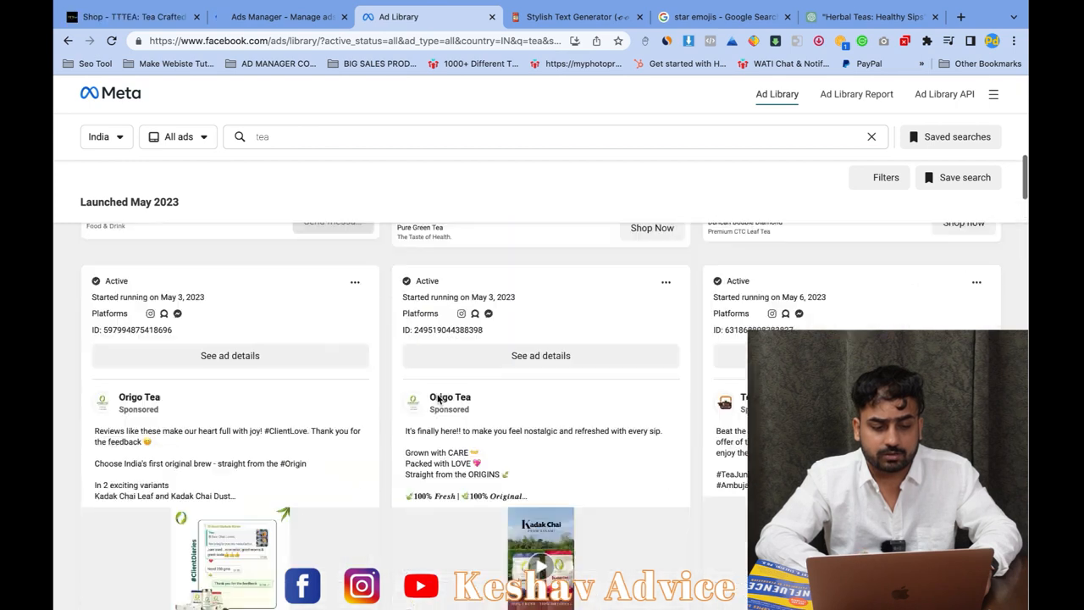
pyautogui.scroll(4, 439, 399)
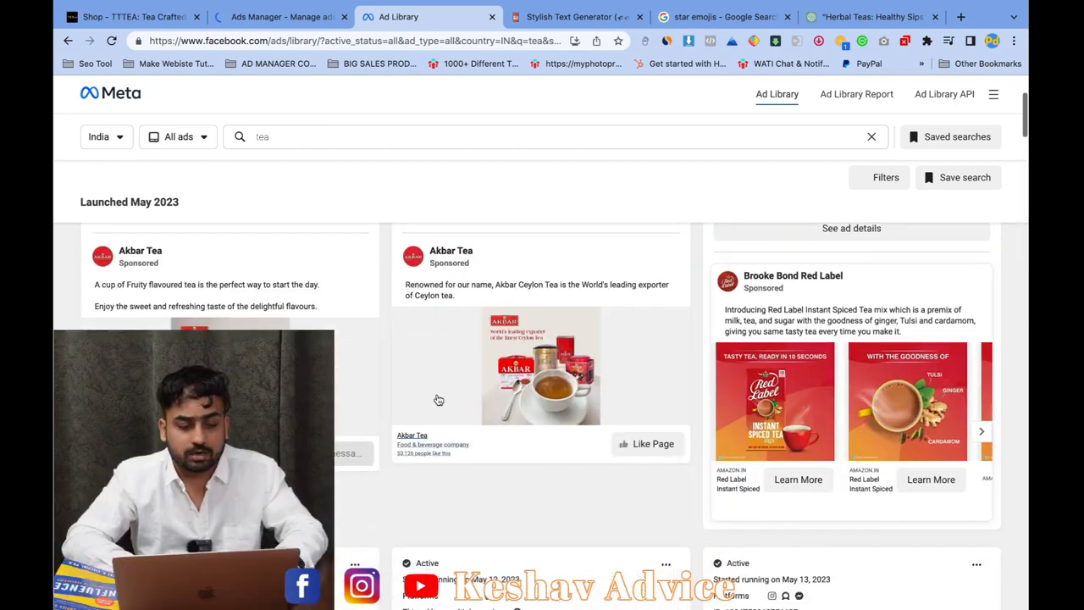
pyautogui.click(982, 426)
pyautogui.click(983, 427)
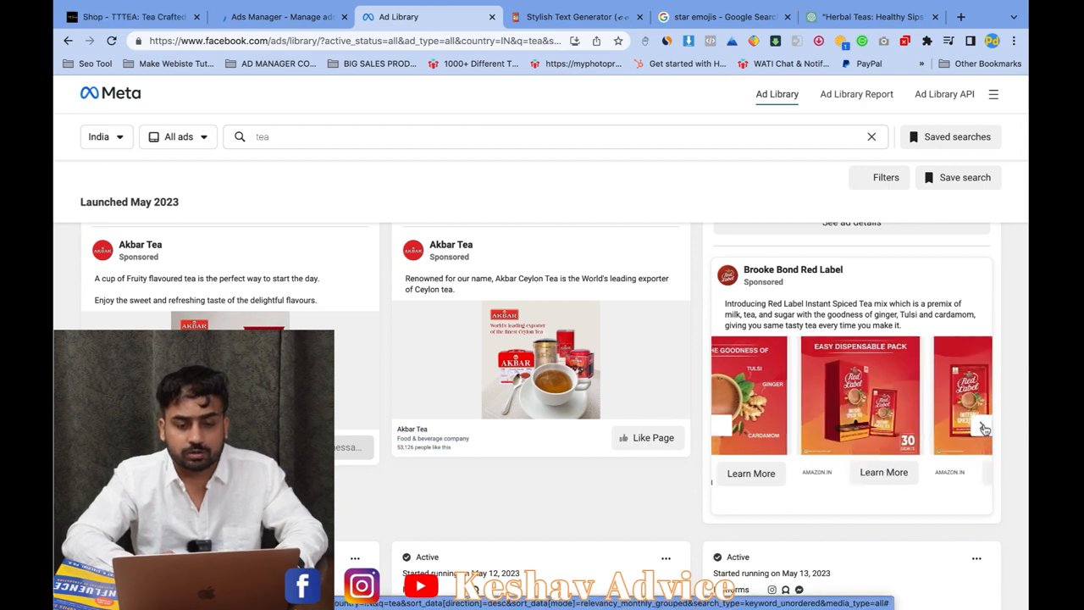
# Step: Go forward and back through the product offer cards of a Ripple Tea carousel ad launched in April 2023
pyautogui.scroll(-10, 984, 429)
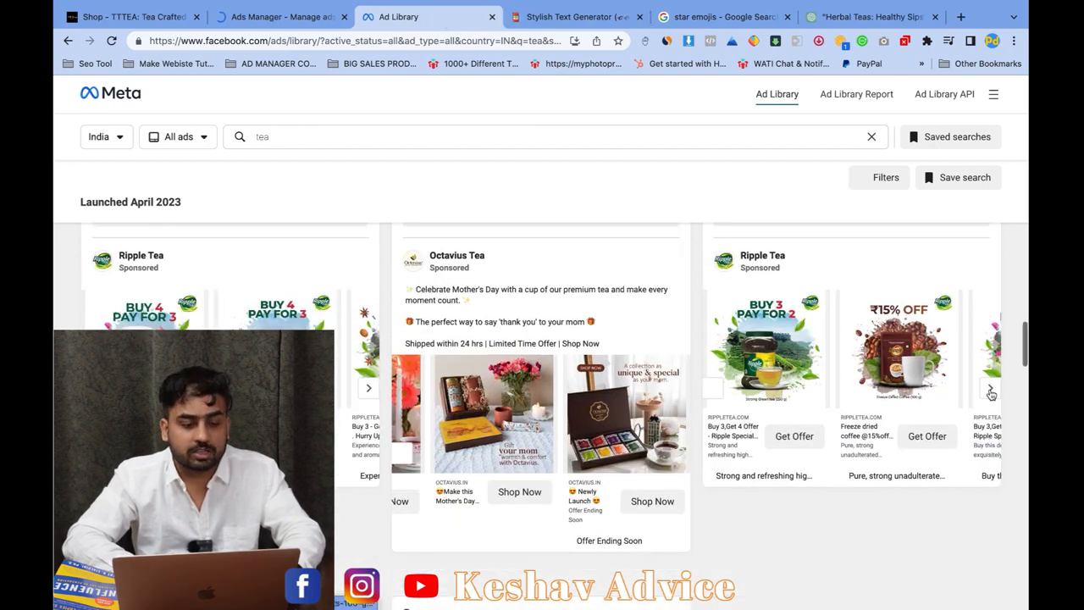
pyautogui.click(989, 390)
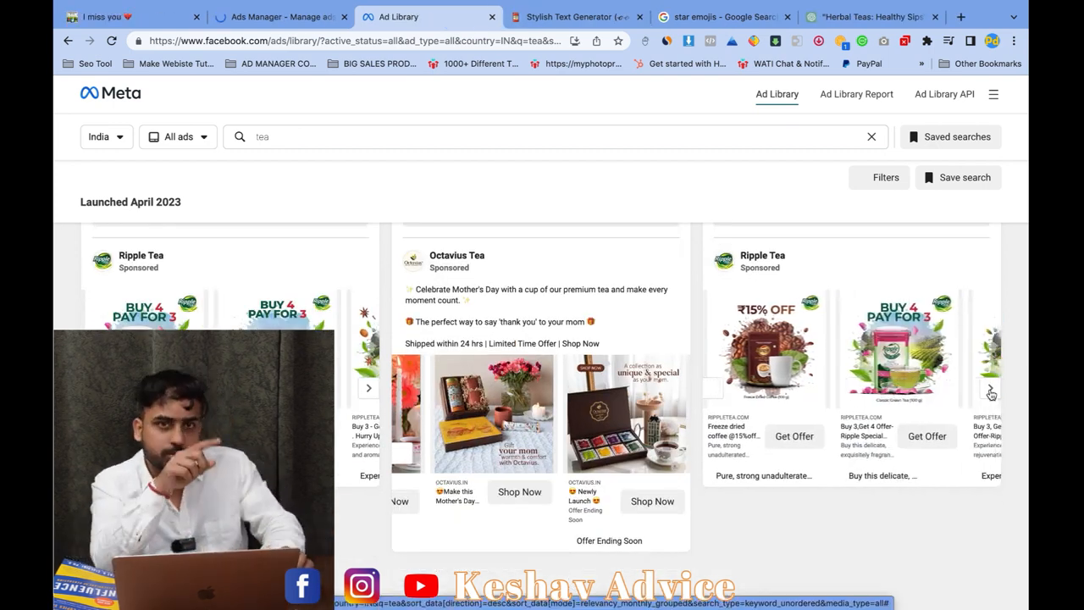
pyautogui.click(989, 390)
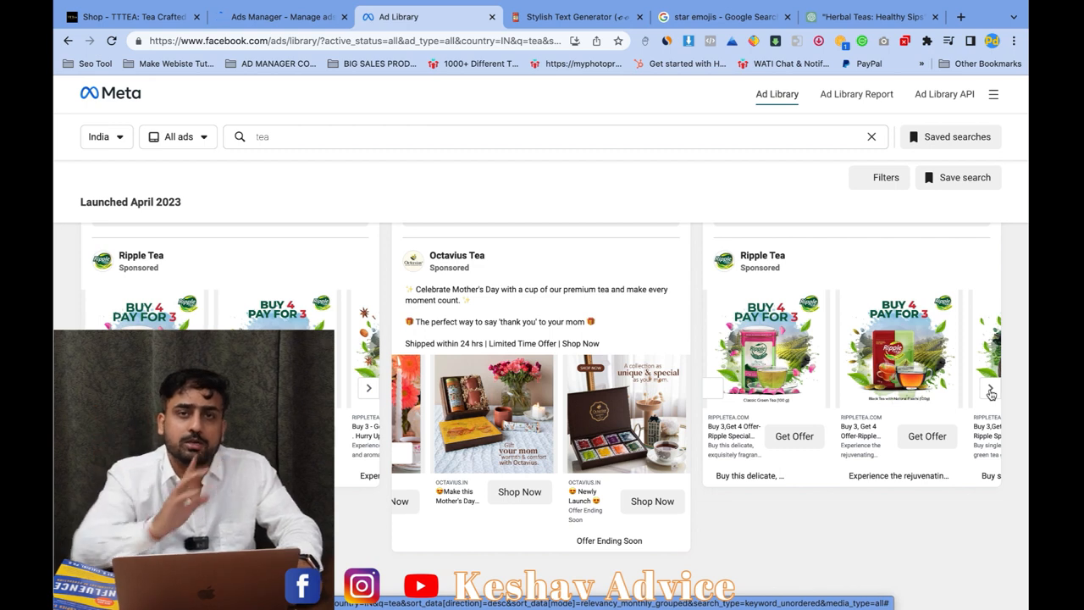
pyautogui.click(991, 392)
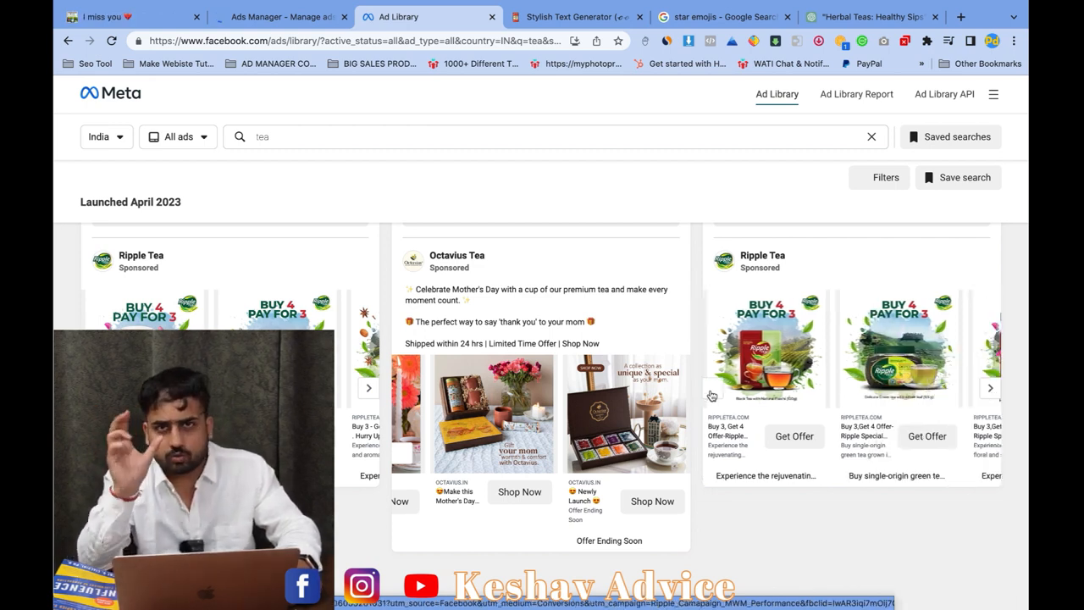
pyautogui.click(711, 396)
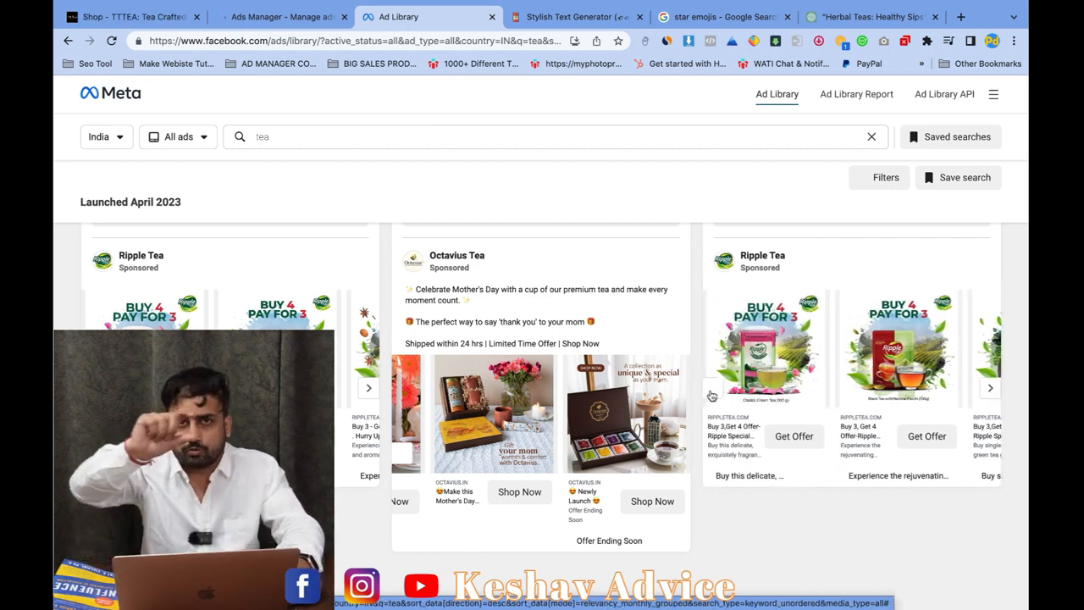
pyautogui.click(712, 396)
pyautogui.click(712, 395)
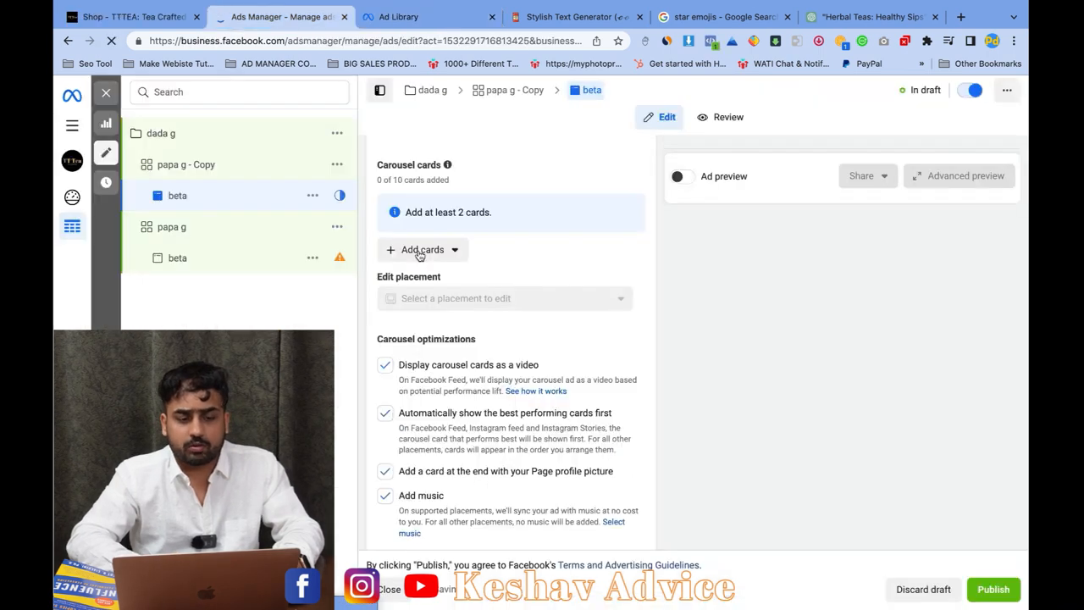
# Step: In Ads Manager, add the Samples-1-3.mov video from the account library as a carousel card of the beta ad
pyautogui.click(419, 250)
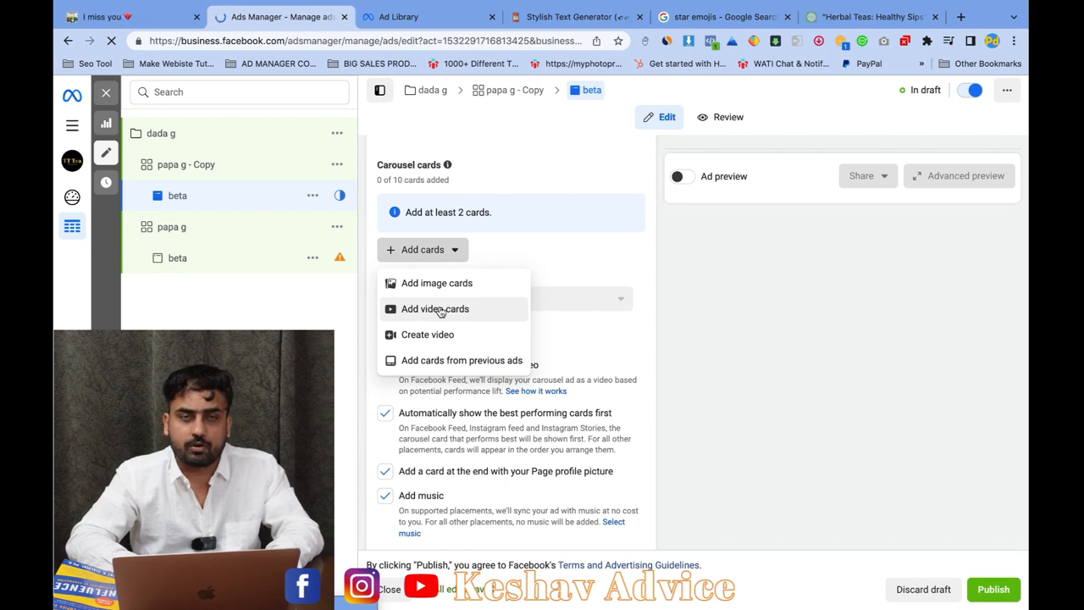
pyautogui.click(441, 309)
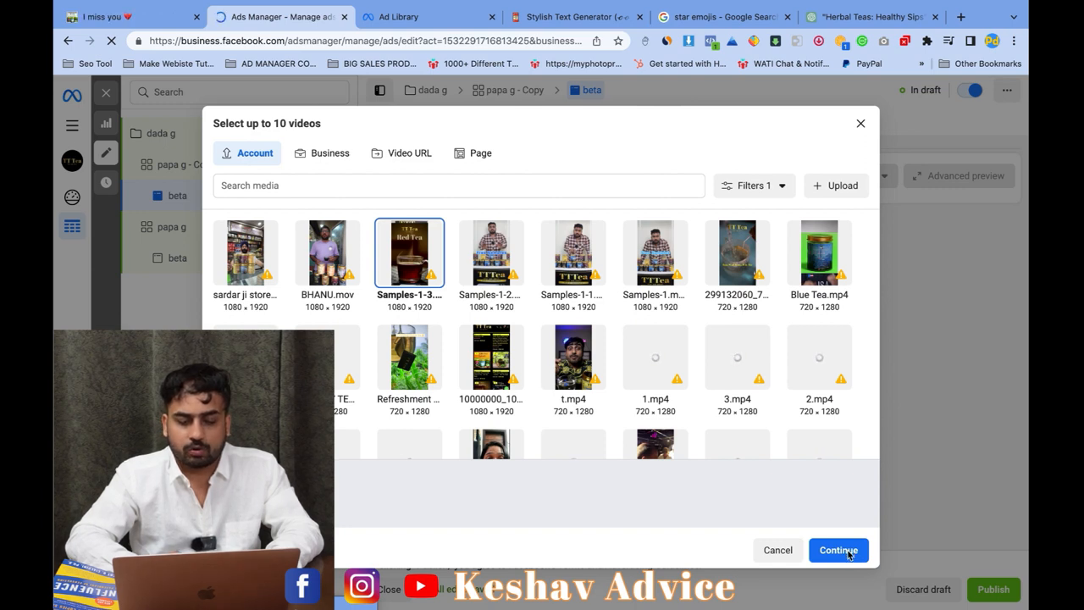
pyautogui.click(851, 552)
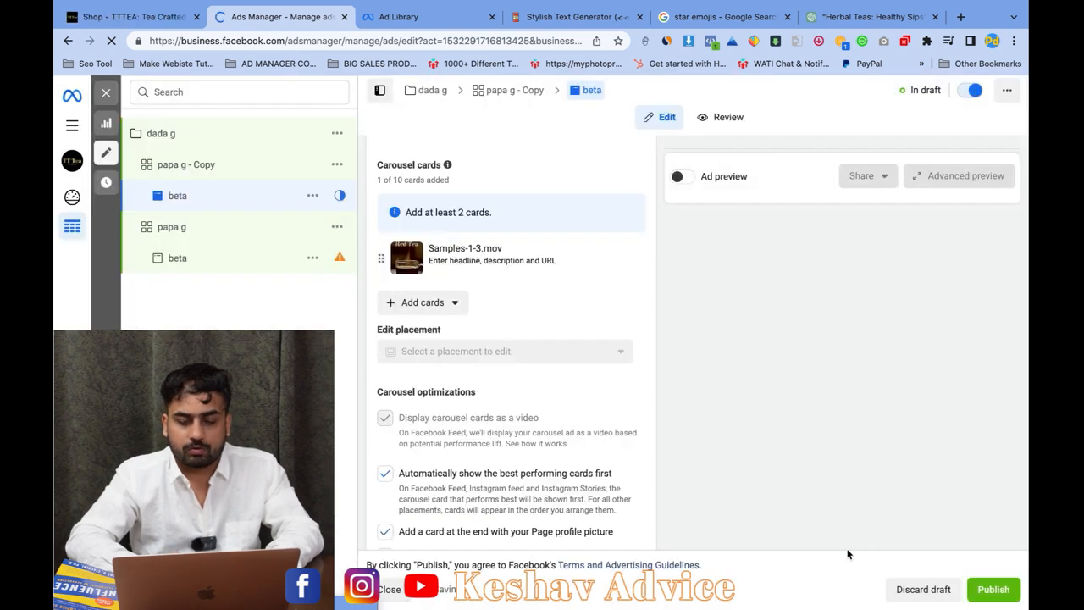
pyautogui.click(428, 308)
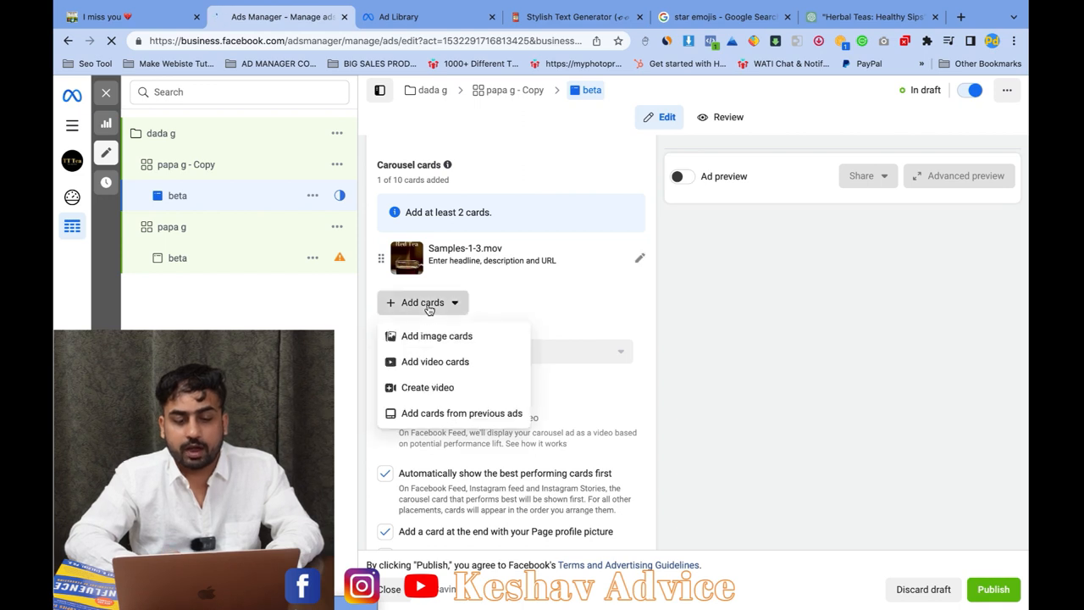
pyautogui.click(637, 262)
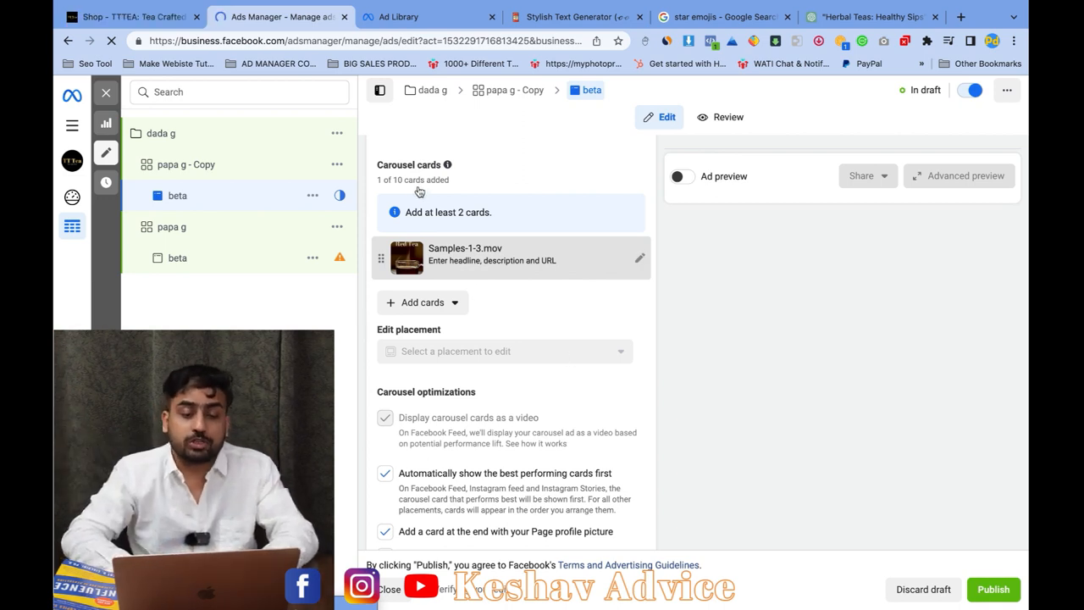
# Step: Open the New Sales Ad of the TTTea Retarget campaign for editing
pyautogui.hotkey('ctrl', 'Tab')
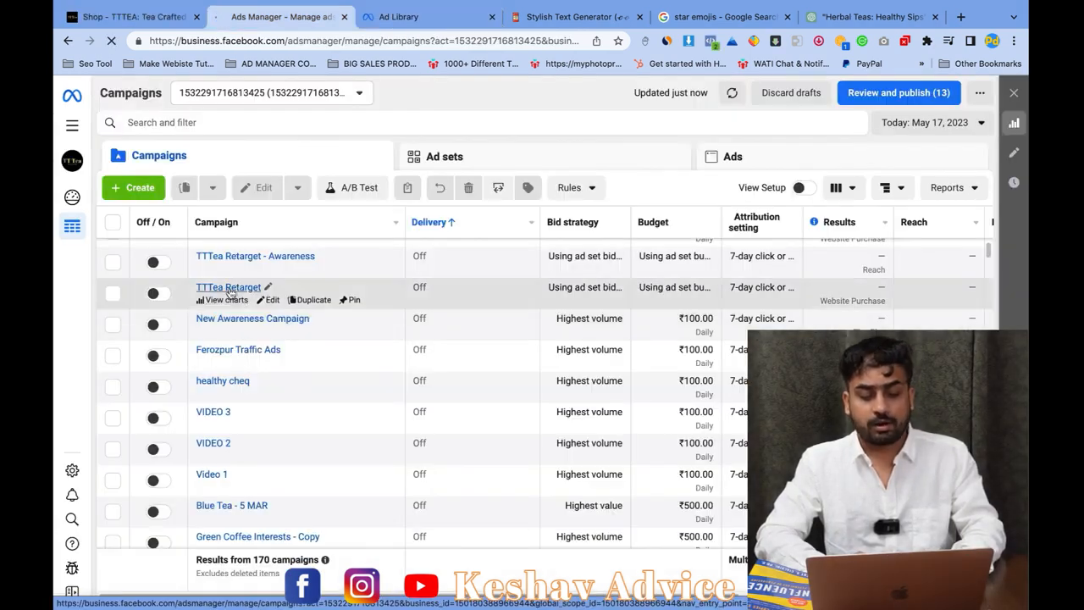
pyautogui.click(231, 289)
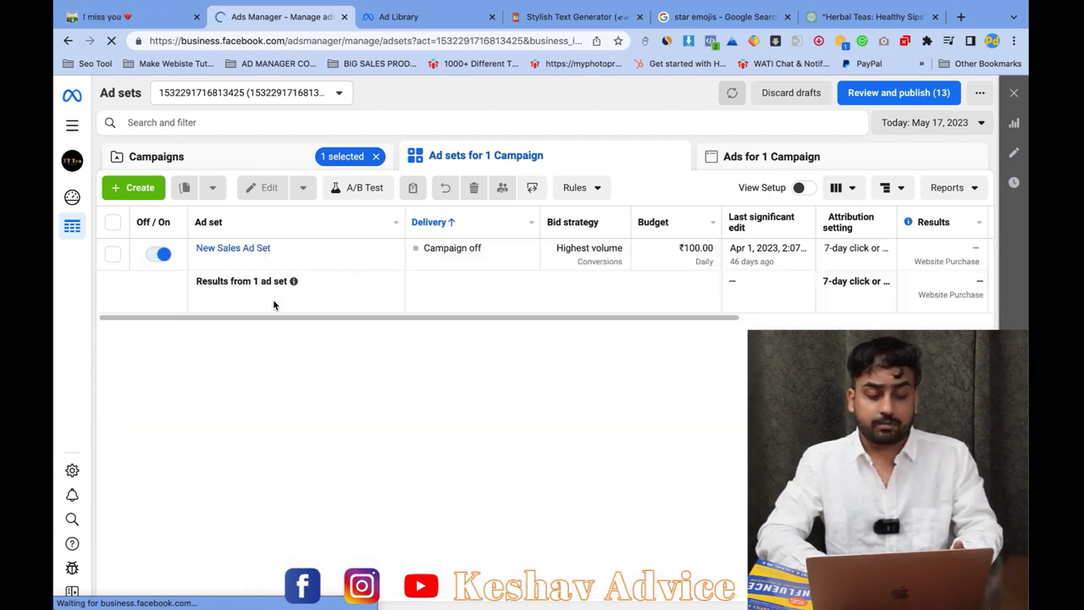
pyautogui.click(738, 161)
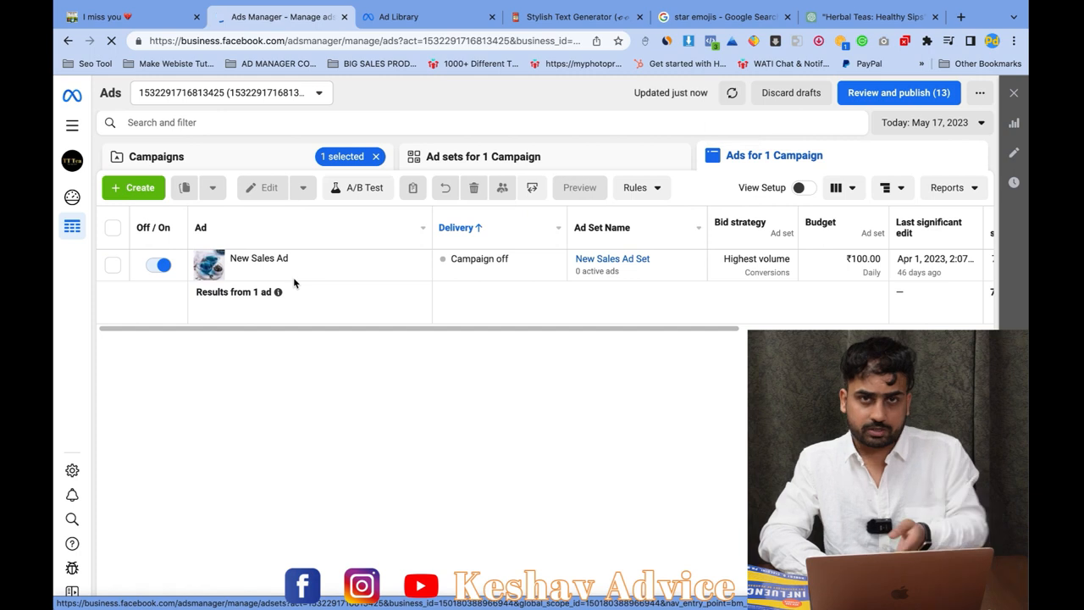
pyautogui.moveTo(300, 274)
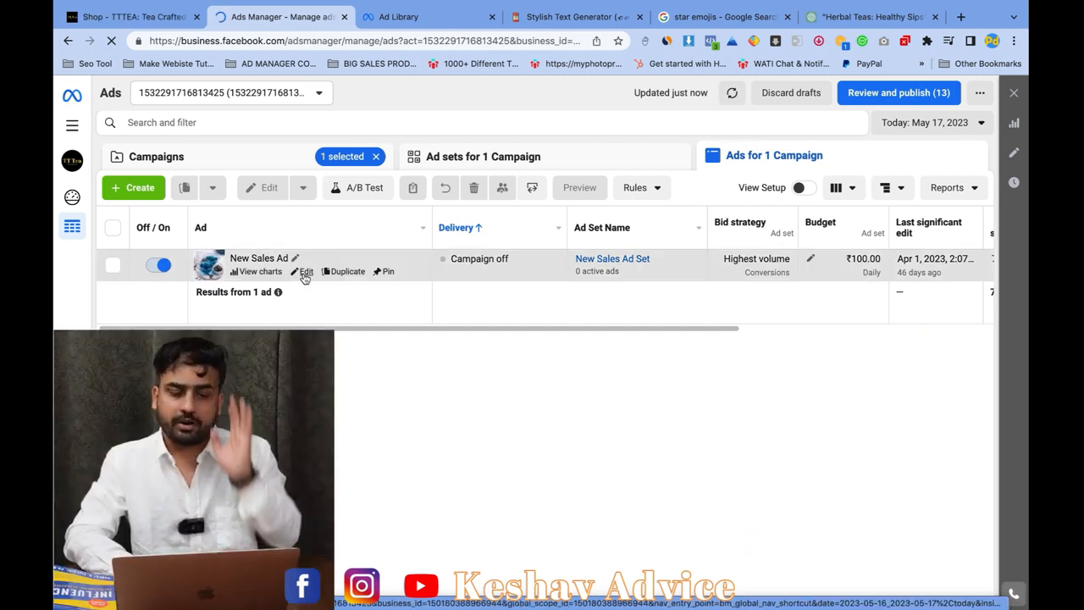
pyautogui.click(304, 272)
# Step: View the New Sales Ad as its published Facebook post with comments and compare it with the ad editor
pyautogui.click(876, 172)
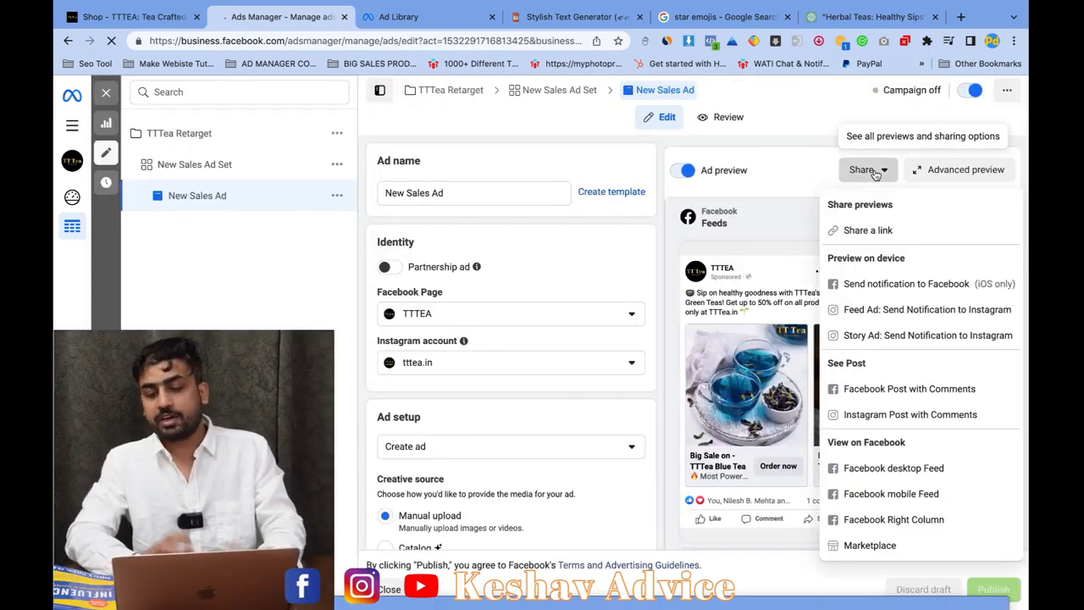
pyautogui.click(895, 391)
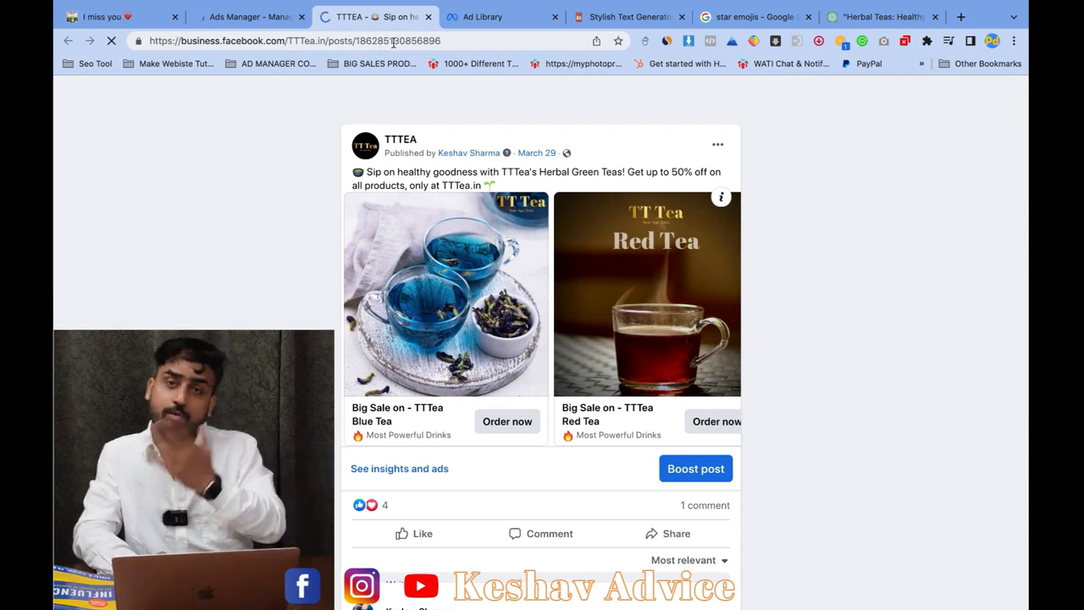
pyautogui.click(252, 17)
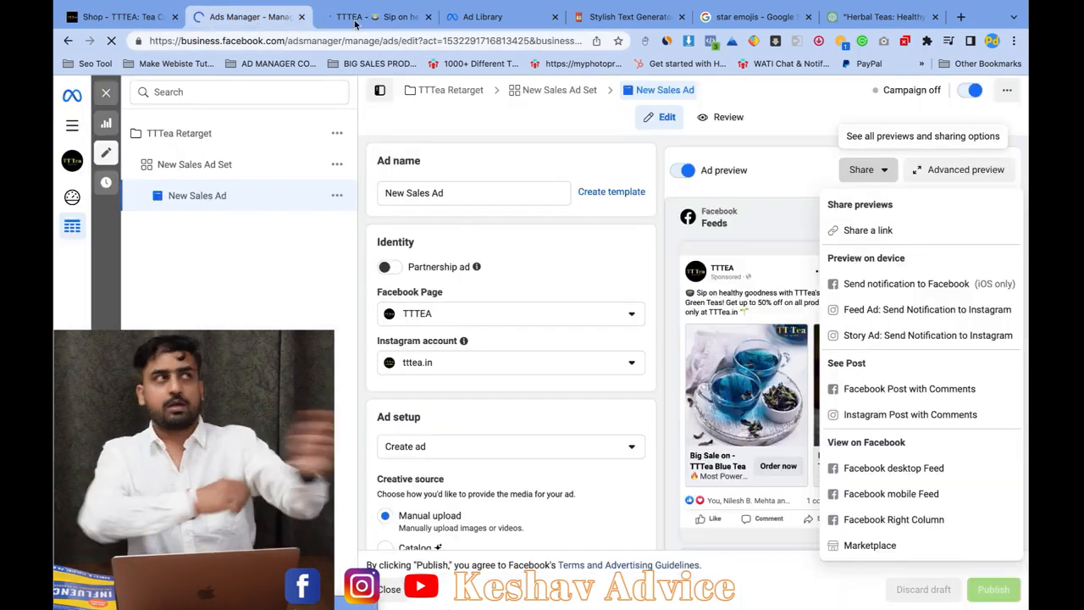
pyautogui.click(356, 19)
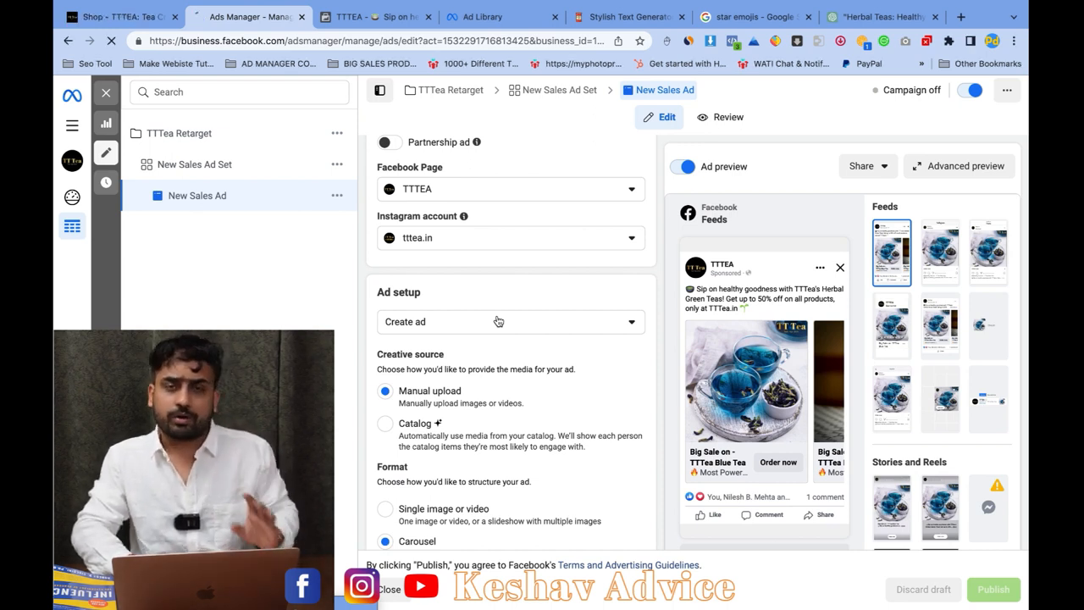
# Step: Set the New Sales Ad's ad setup to use an existing post and select the post ID in the published post's URL
pyautogui.click(498, 321)
pyautogui.click(448, 376)
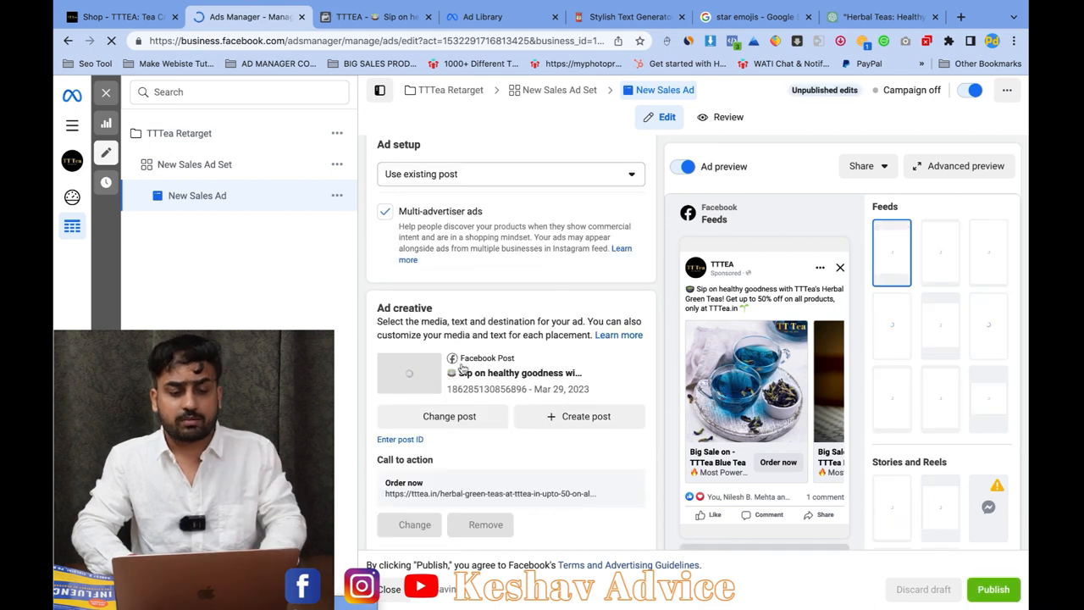
pyautogui.click(362, 20)
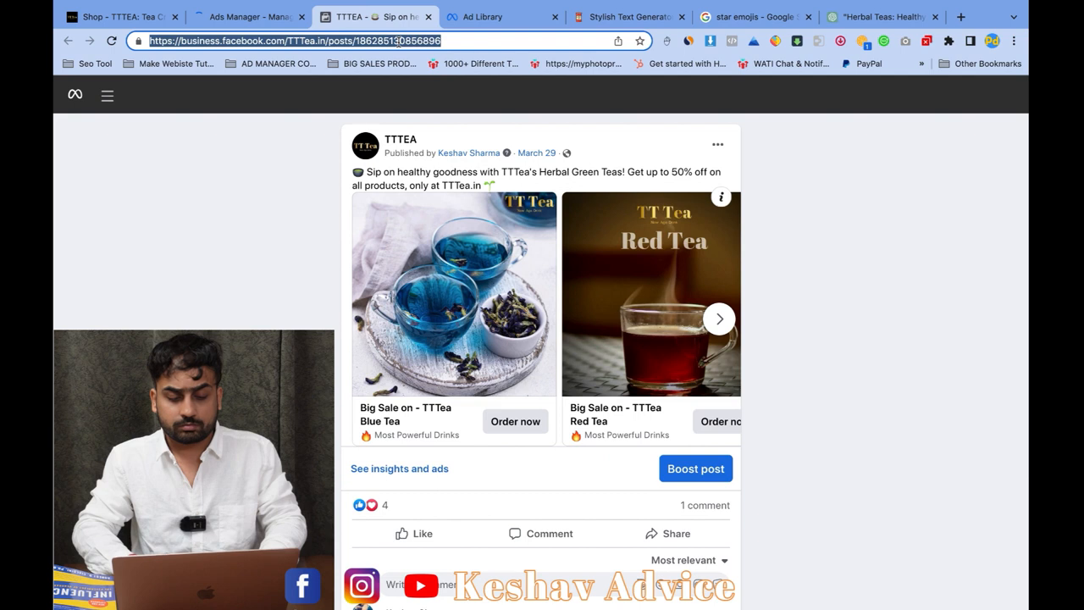
pyautogui.press('Right')
pyautogui.hotkey('alt', 'shift', 'Left')
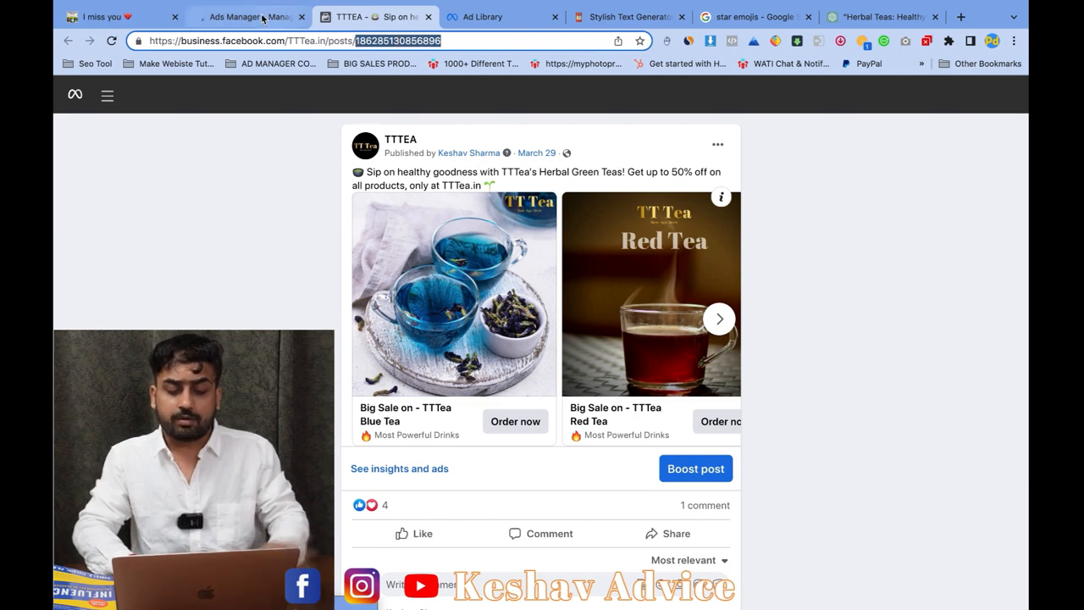
# Step: Return to the New Sales Ad editor and locate the option for entering a post ID under Ad creative
pyautogui.click(253, 16)
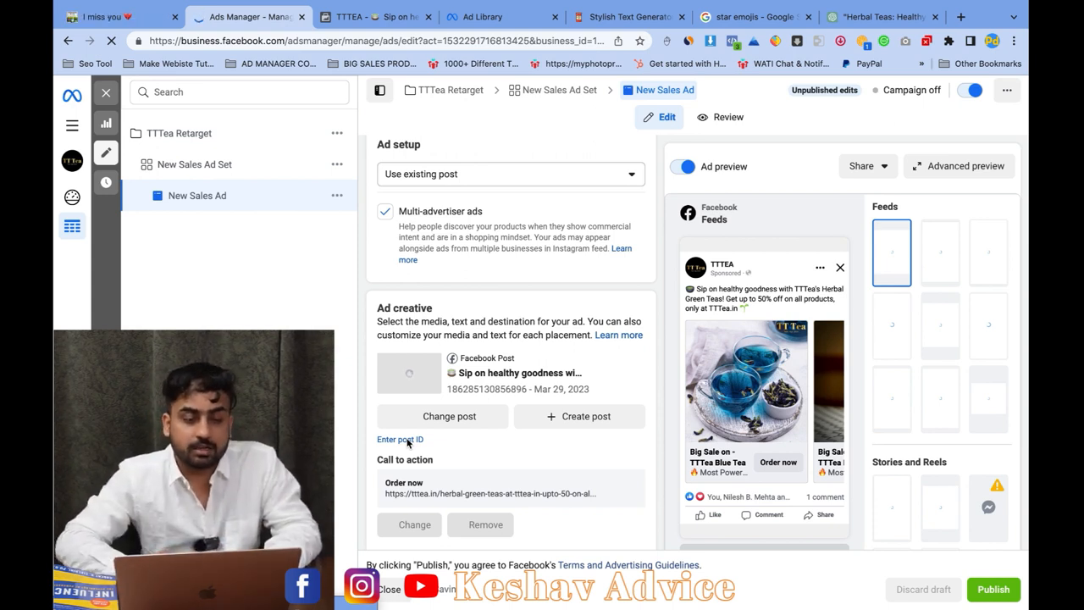
pyautogui.scroll(-3, 408, 442)
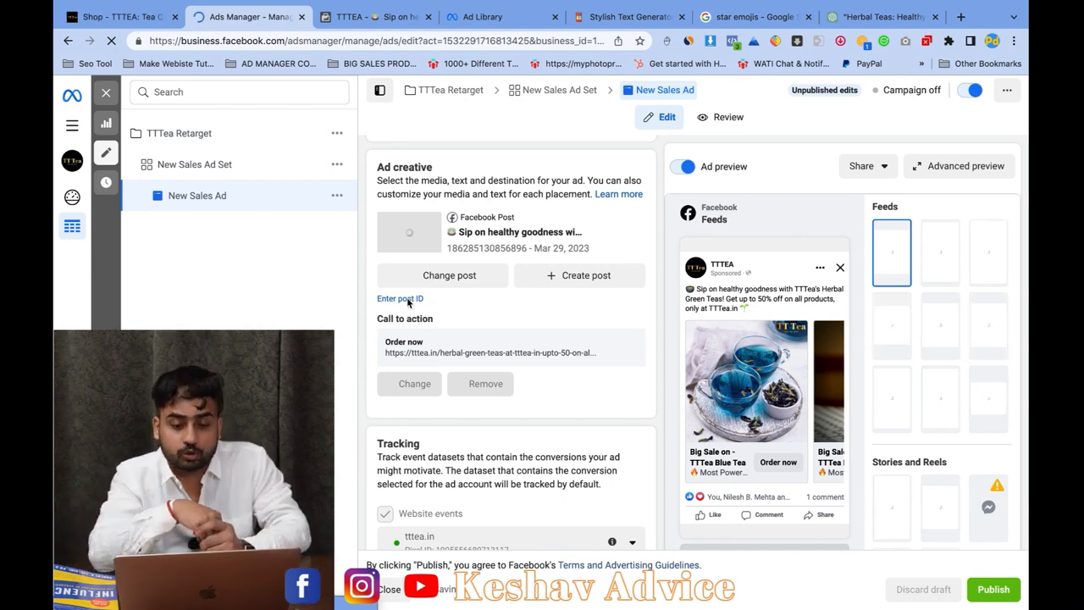
pyautogui.hotkey('ctrl', 'Tab')
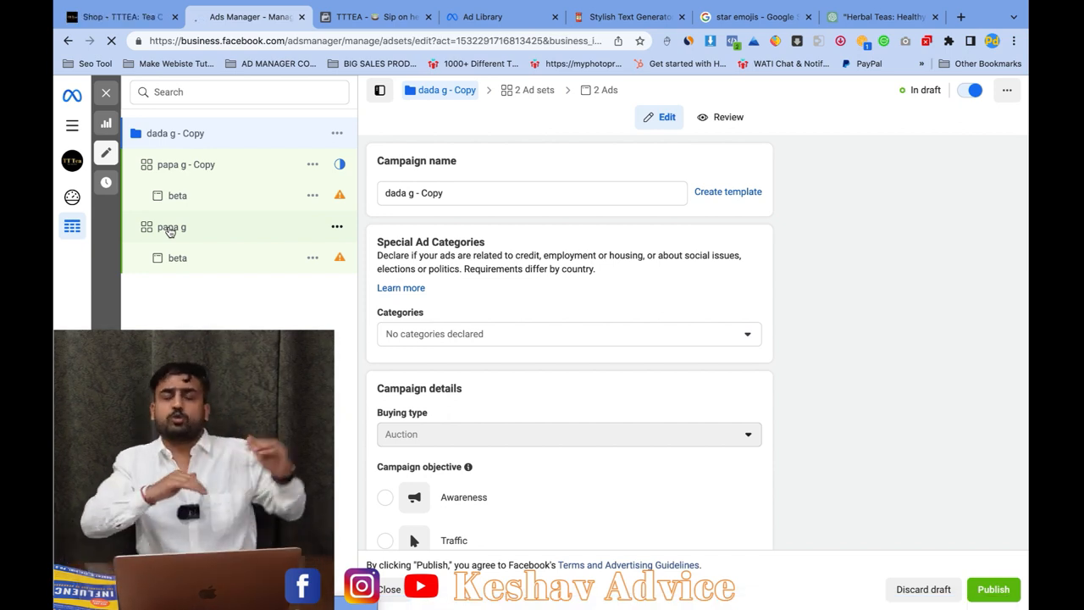
# Step: Open the papa g ad set of the dada g - Copy campaign and review its settings down to Detailed targeting
pyautogui.click(169, 229)
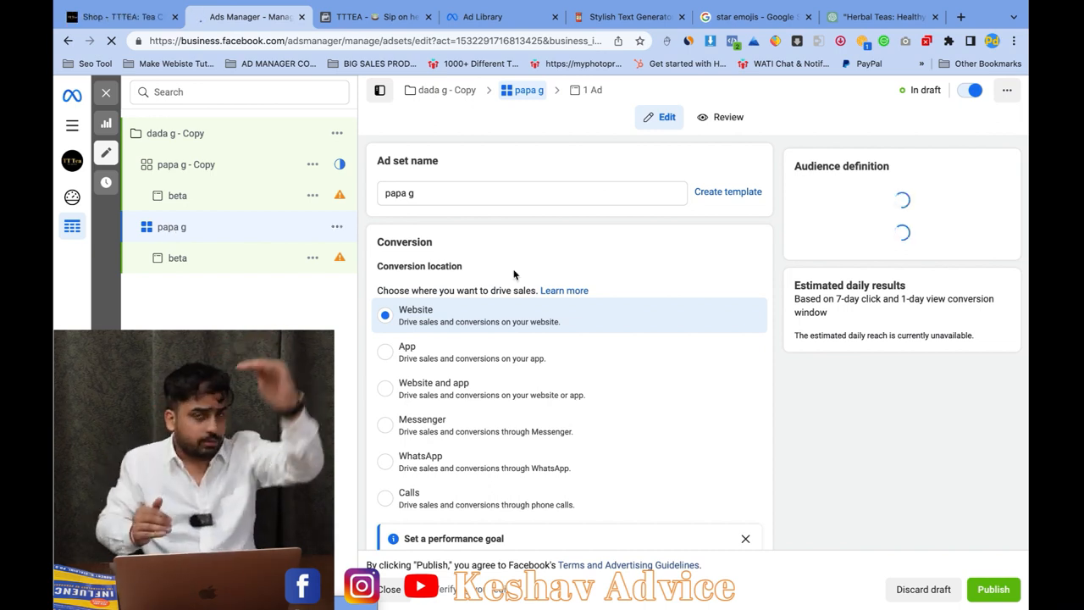
pyautogui.scroll(-3, 513, 273)
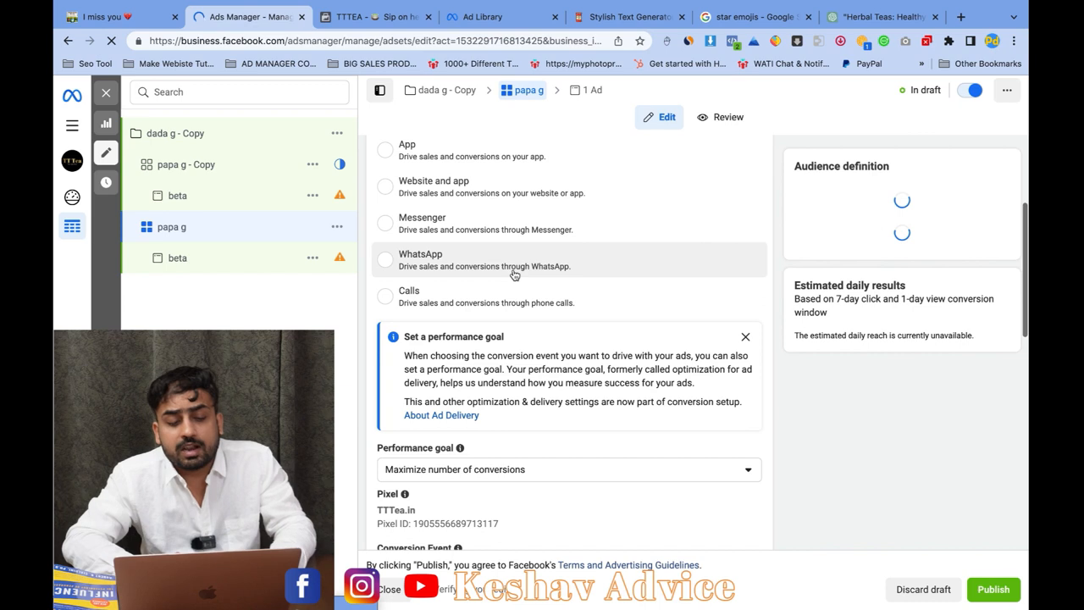
pyautogui.scroll(-5, 513, 274)
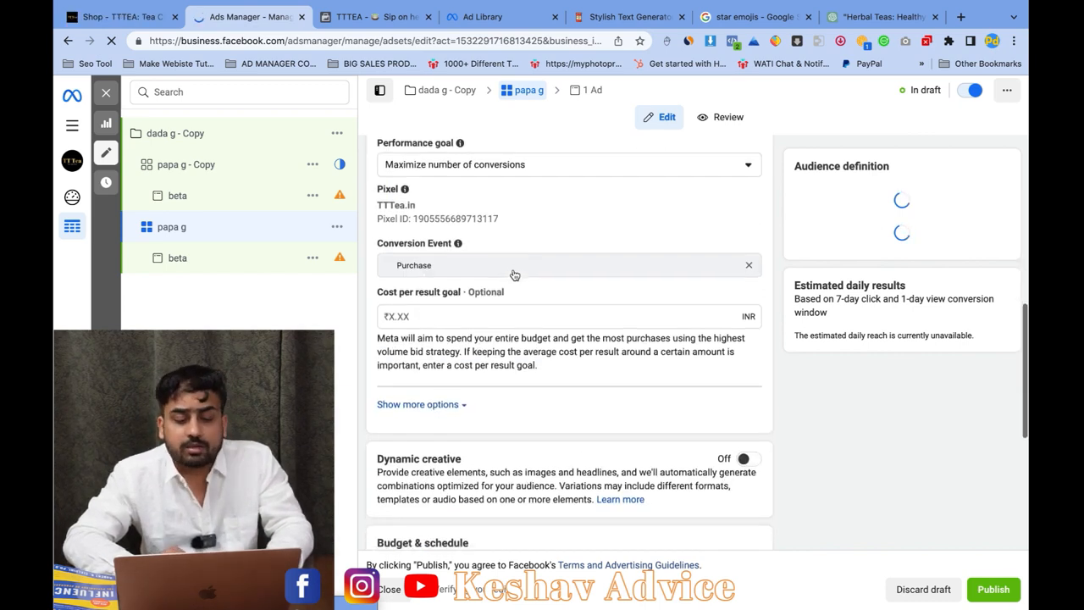
pyautogui.scroll(-3, 513, 273)
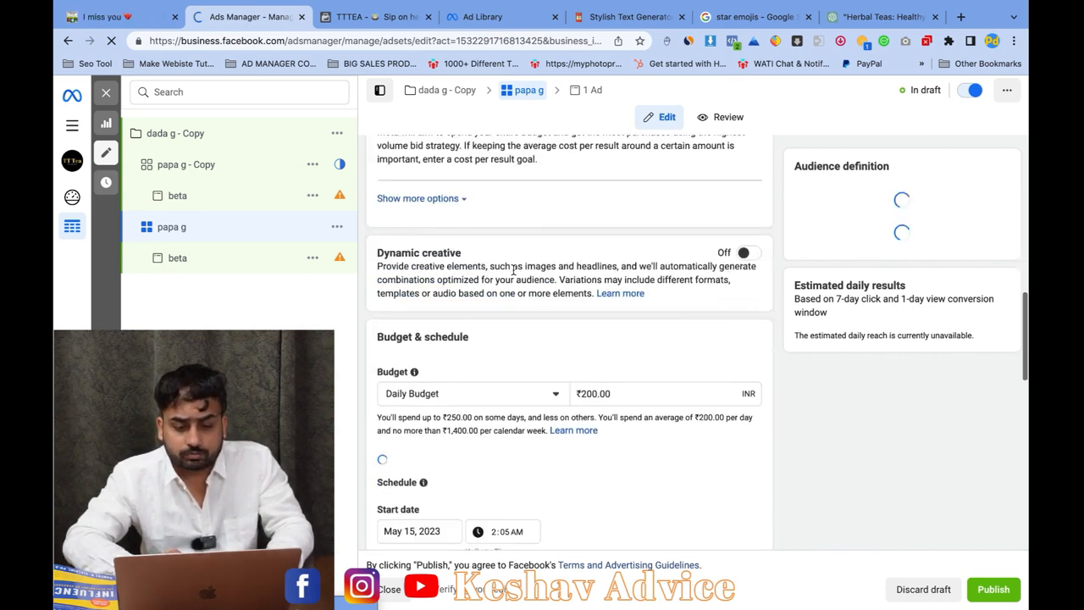
pyautogui.scroll(-2, 513, 269)
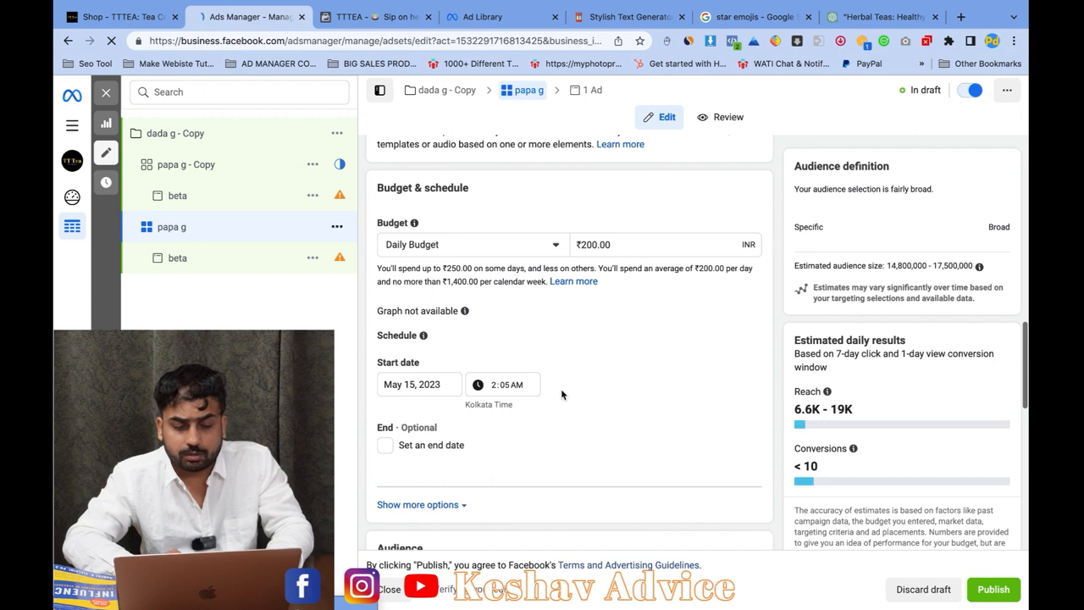
pyautogui.scroll(-8, 416, 236)
pyautogui.moveTo(375, 227); pyautogui.dragTo(476, 229)
pyautogui.click(477, 228)
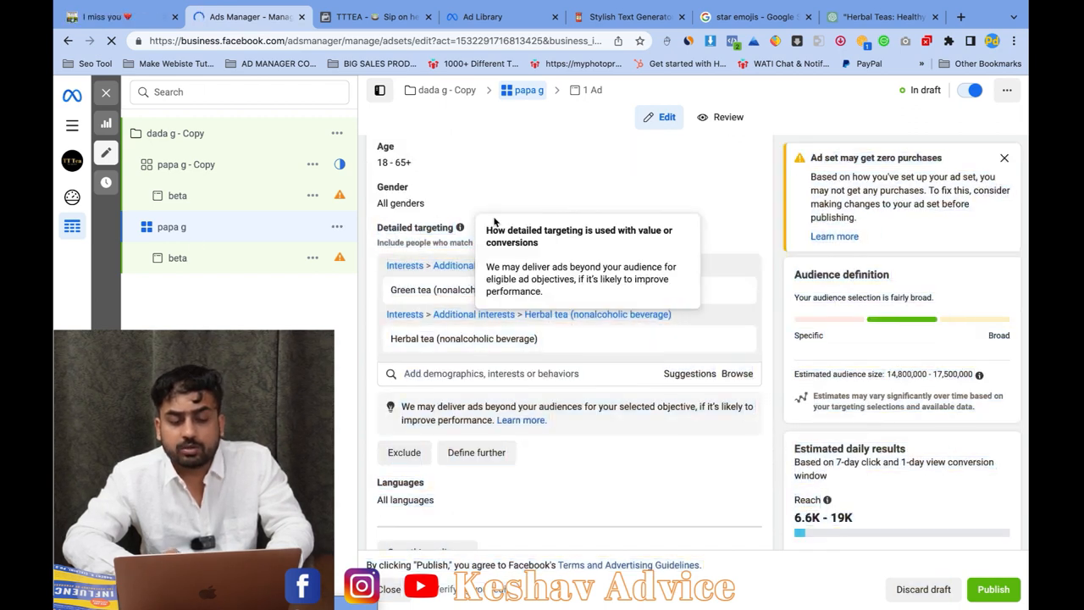
# Step: Browse the Food and drink interests and add Beer (alcoholic drinks) and Distilled beverage (liquor) to the papa g ad set's detailed targeting
pyautogui.click(738, 390)
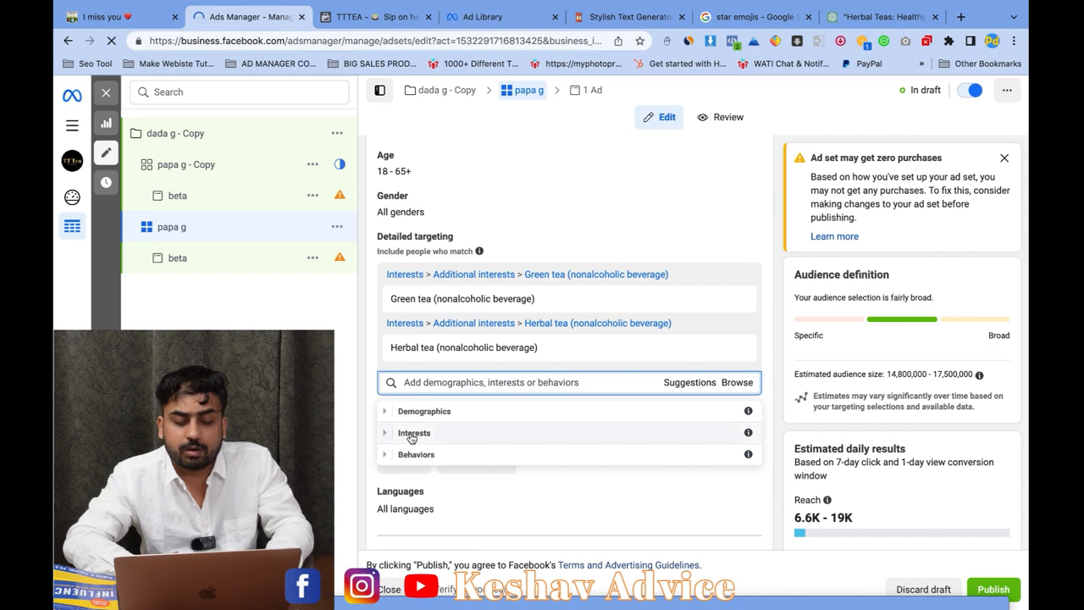
pyautogui.click(412, 435)
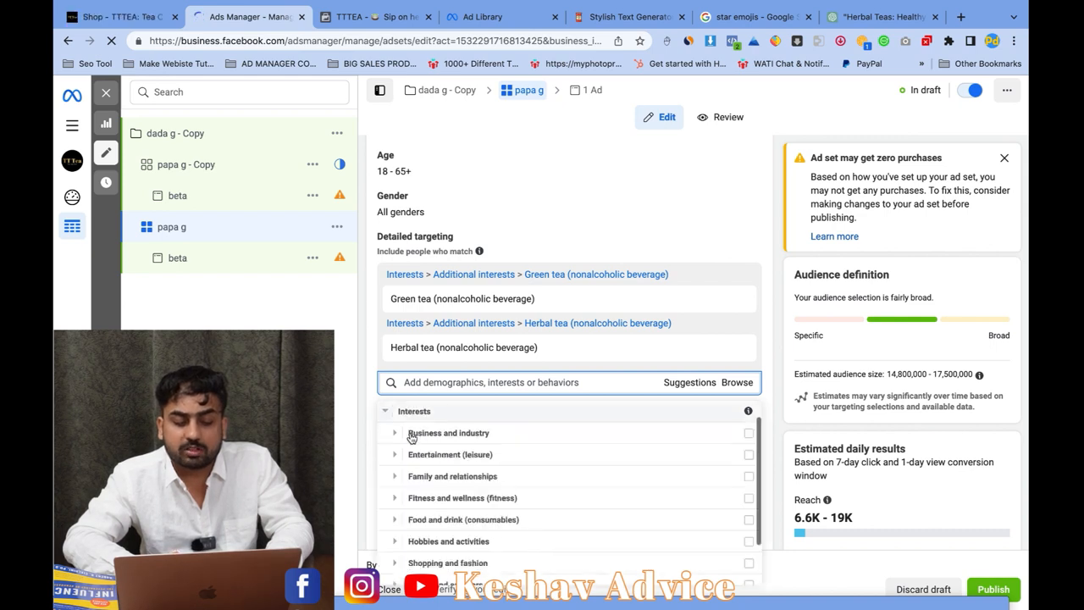
pyautogui.scroll(-2, 400, 457)
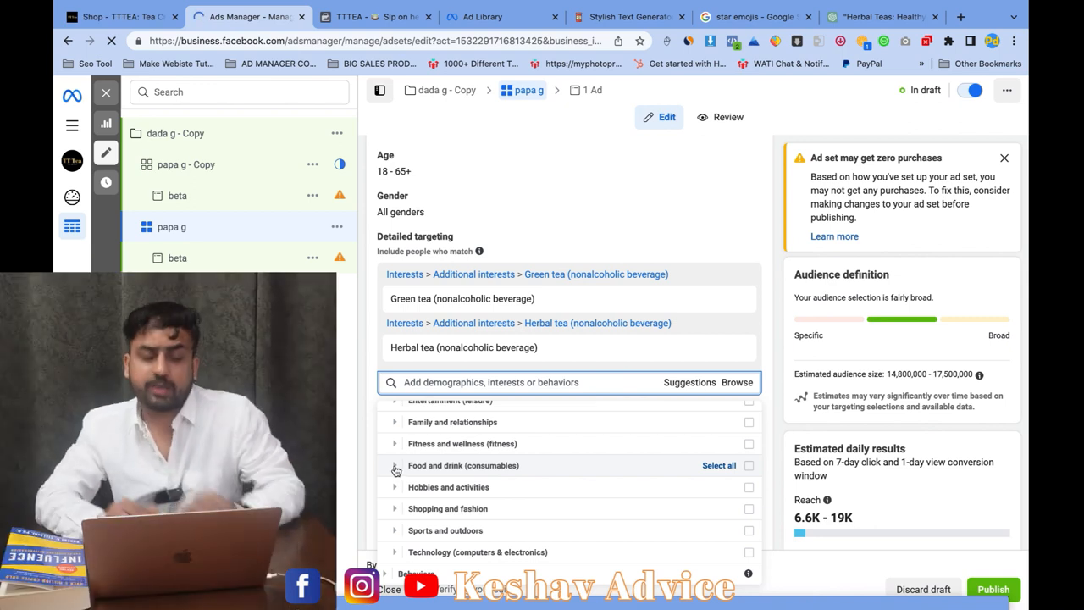
pyautogui.click(394, 470)
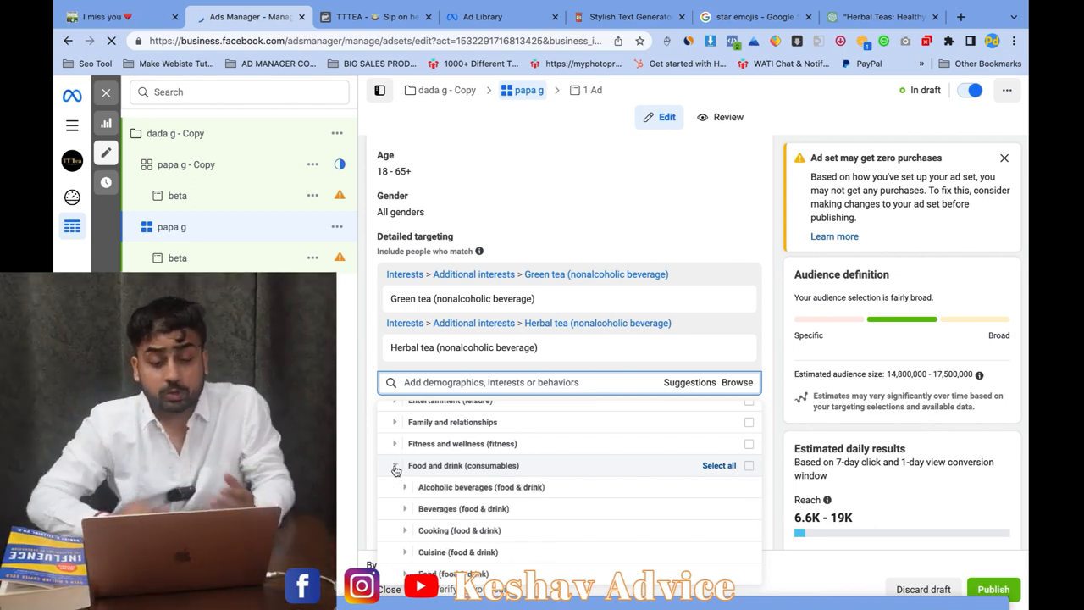
pyautogui.scroll(-2, 395, 470)
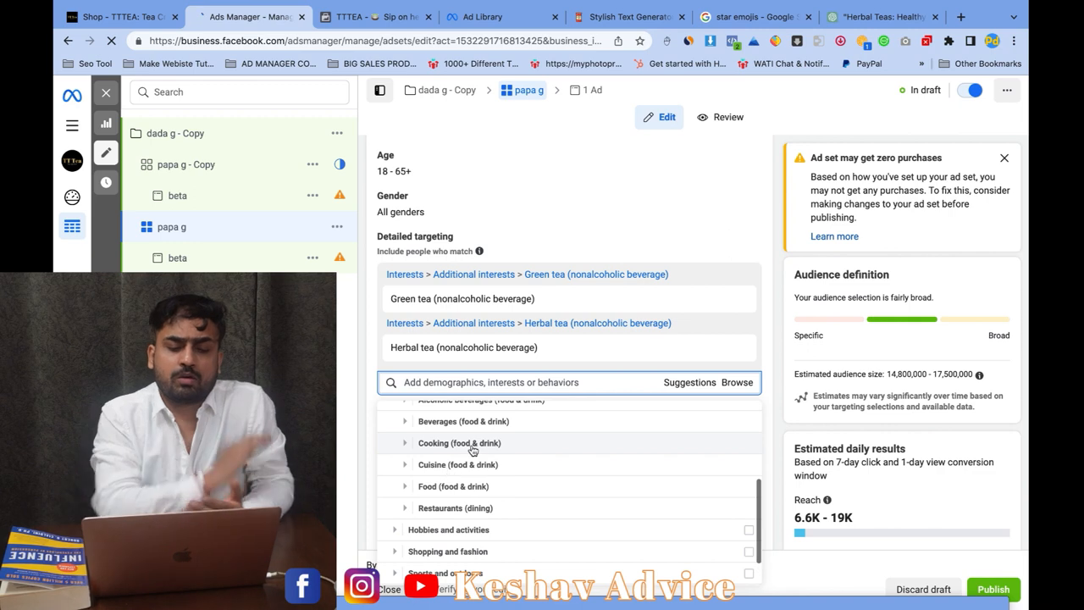
pyautogui.scroll(1, 465, 456)
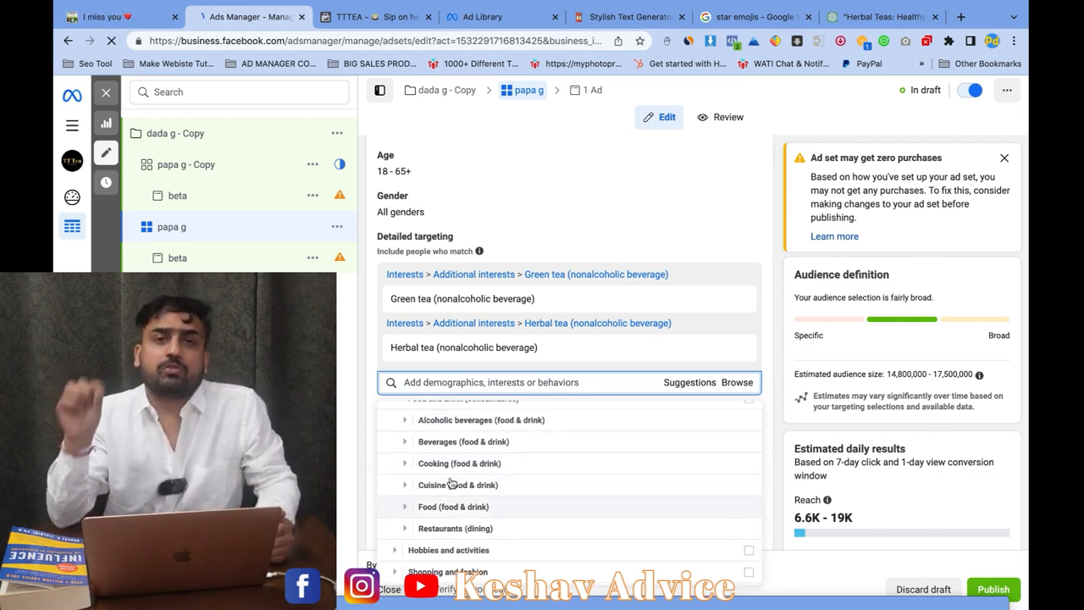
pyautogui.click(405, 419)
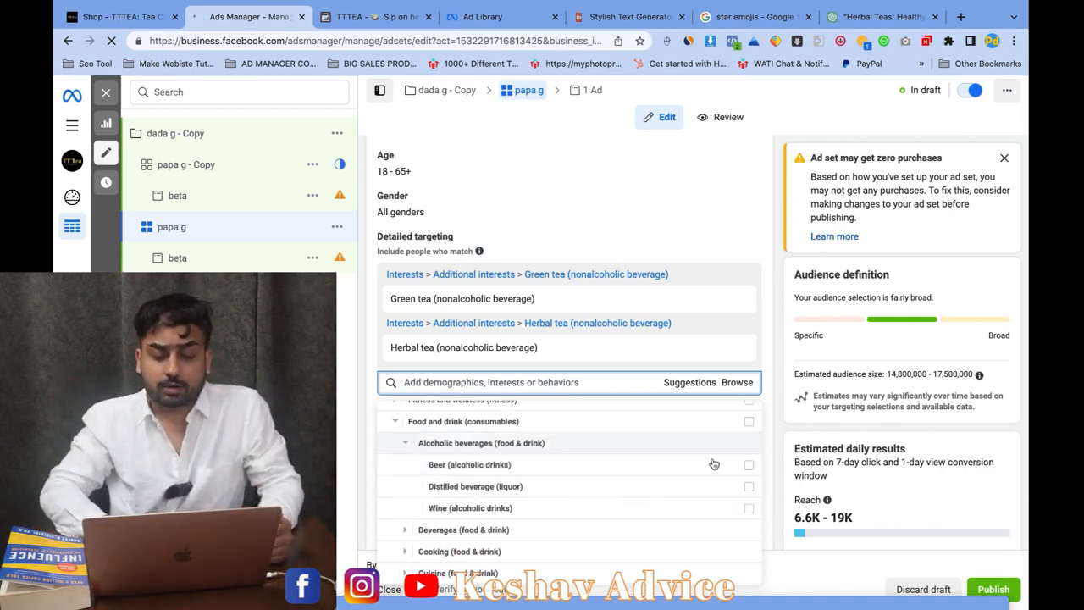
pyautogui.scroll(-1, 750, 471)
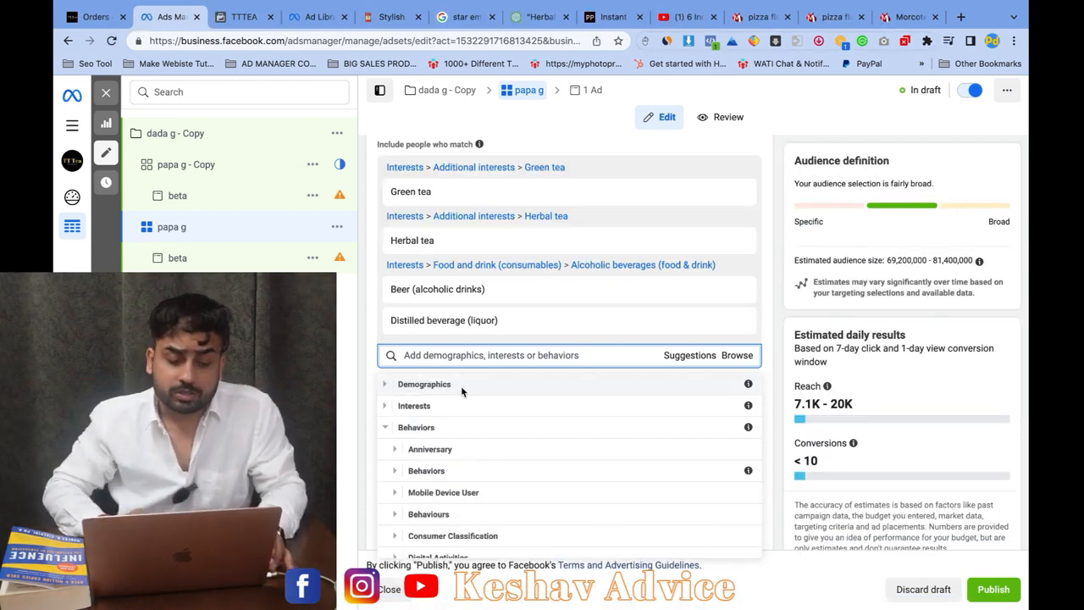
# Step: Browse the Demographics targeting options, examining the Friends of group and the other Life events entries
pyautogui.click(407, 386)
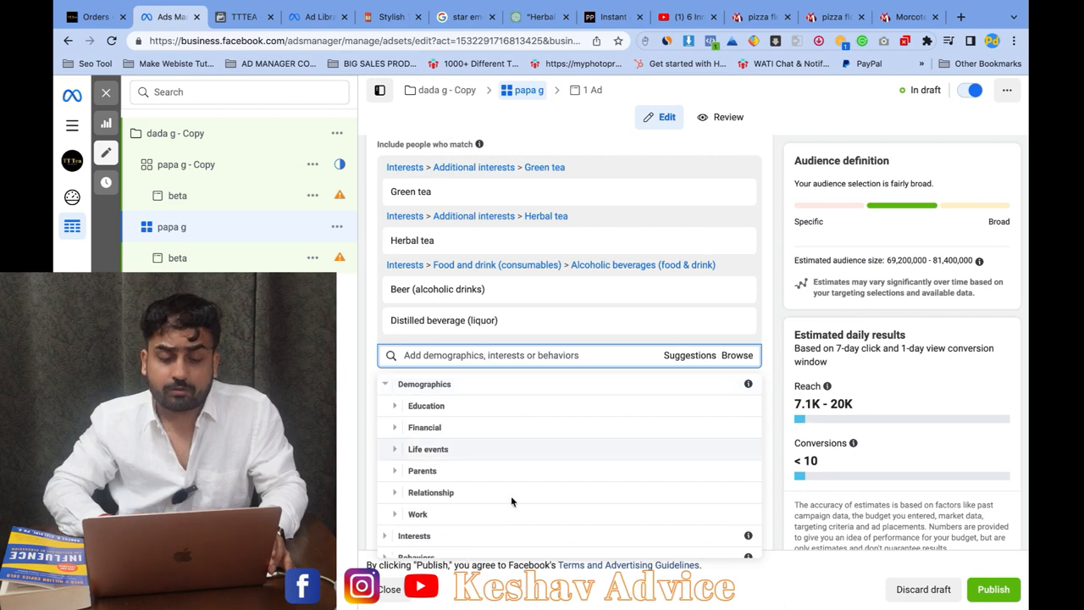
pyautogui.click(398, 450)
pyautogui.scroll(-3, 478, 466)
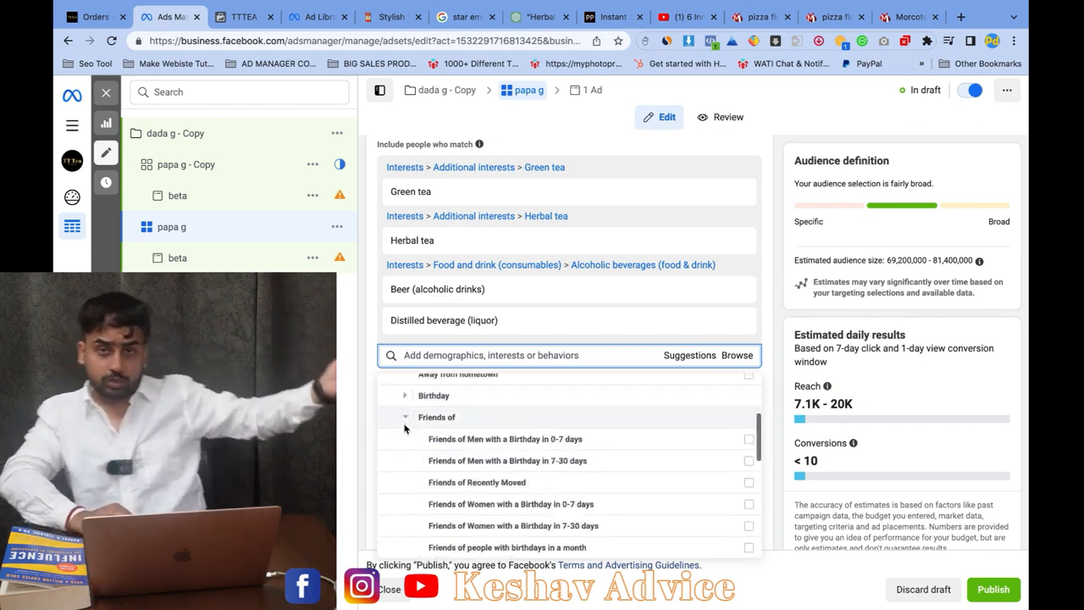
pyautogui.click(422, 419)
pyautogui.scroll(-3, 541, 458)
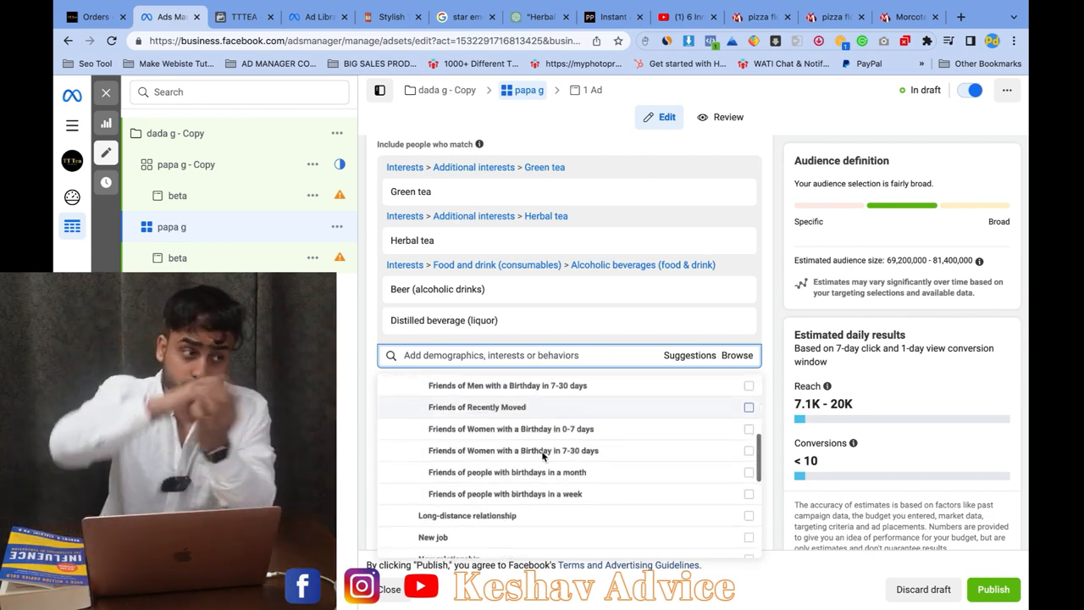
pyautogui.scroll(3, 541, 457)
pyautogui.scroll(-10, 541, 457)
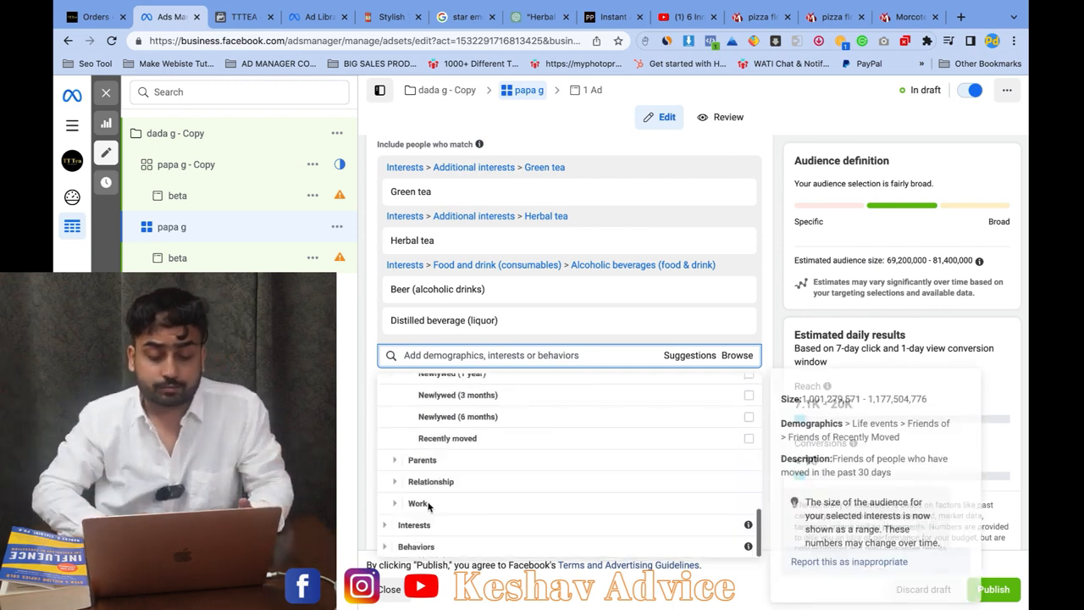
# Step: Browse the Behaviors targeting options and view the details of Frequent Travelers in the Travel group
pyautogui.click(385, 547)
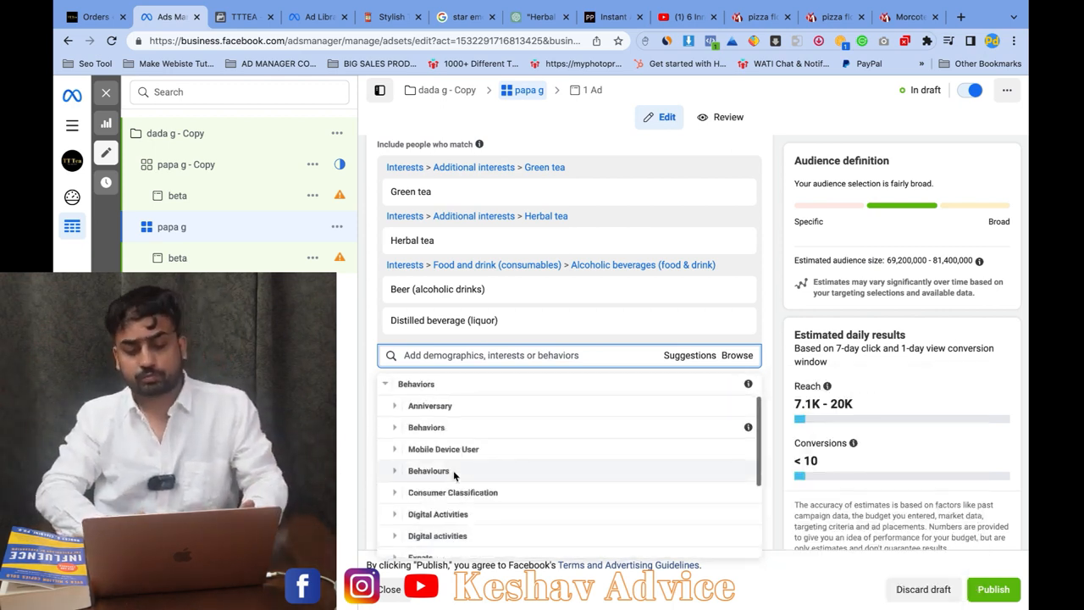
pyautogui.scroll(-2, 490, 472)
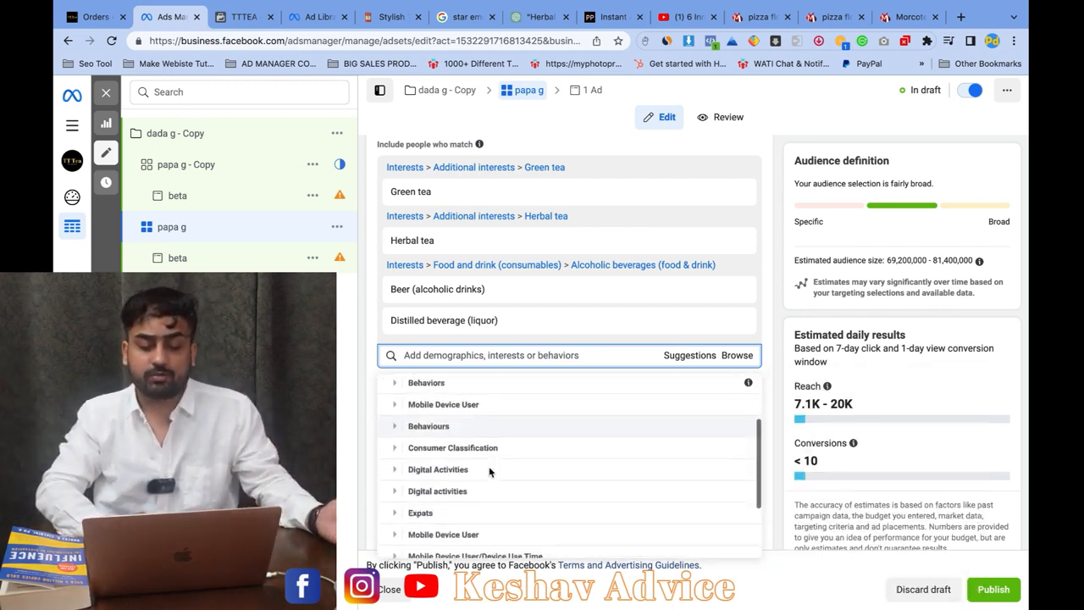
pyautogui.scroll(-3, 415, 474)
pyautogui.scroll(-1, 480, 531)
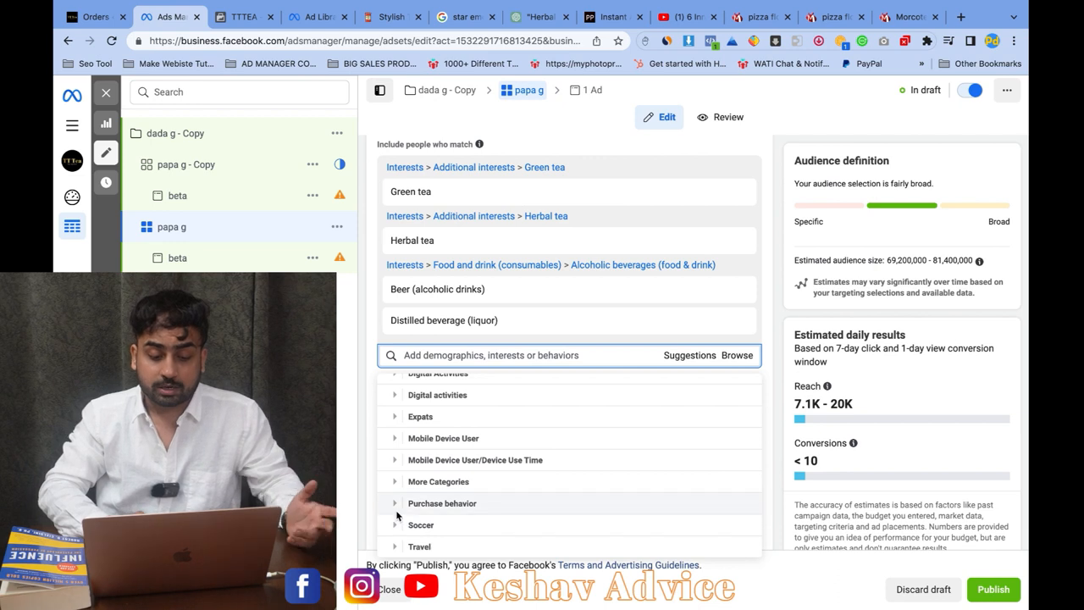
pyautogui.click(396, 547)
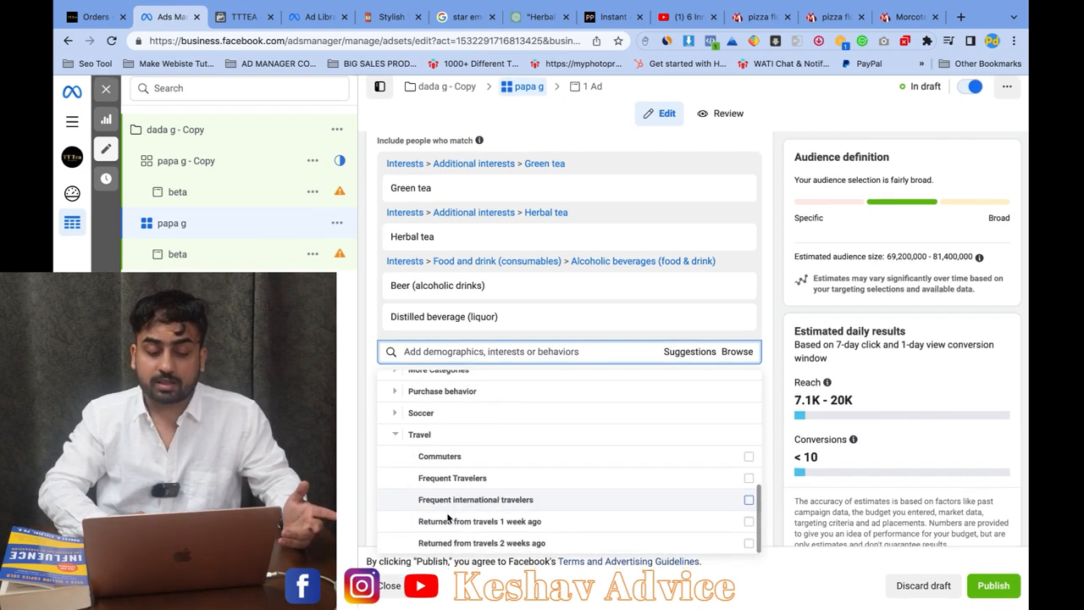
pyautogui.moveTo(542, 481)
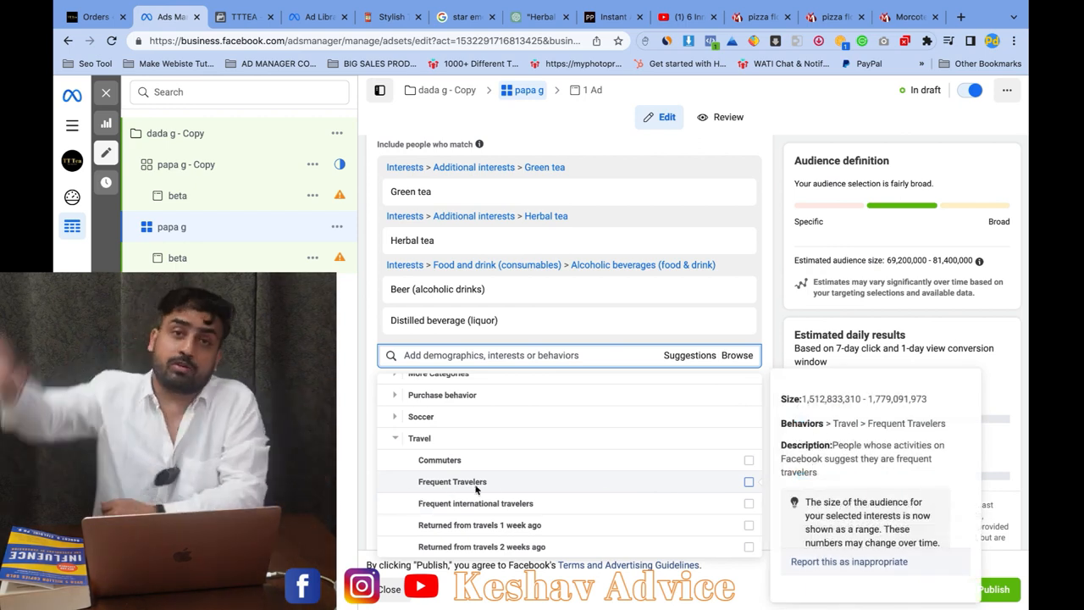